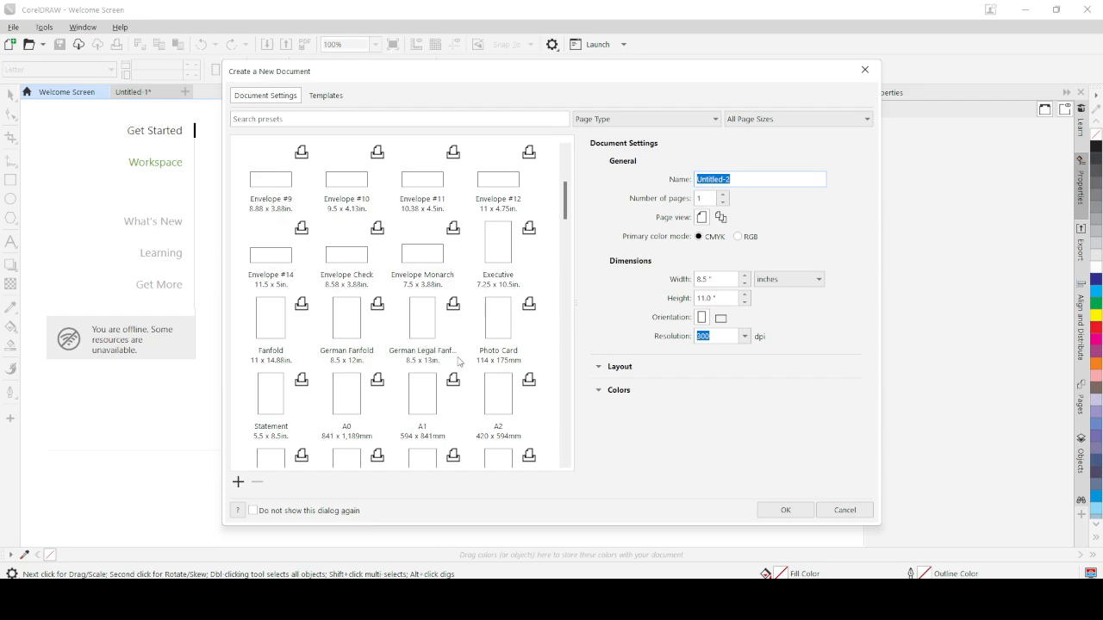
Step: Choose the A5 page preset for the new document and change its units to inches
{"action": "scroll", "coordinate": [438, 425], "scroll_direction": "down", "scroll_amount": 2}
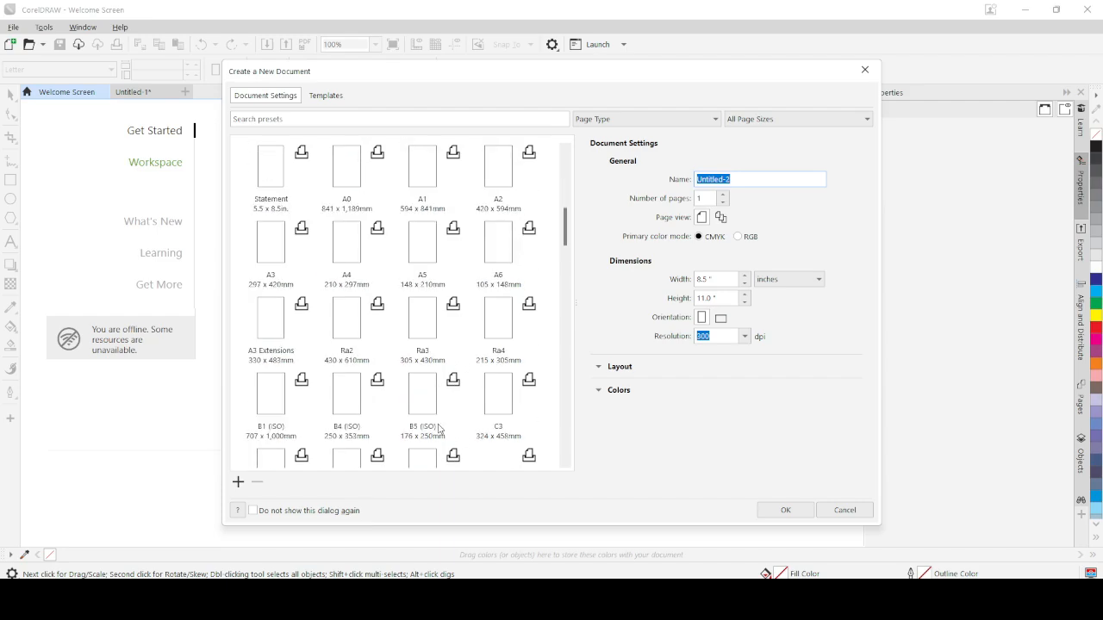
{"action": "left_click", "coordinate": [420, 243]}
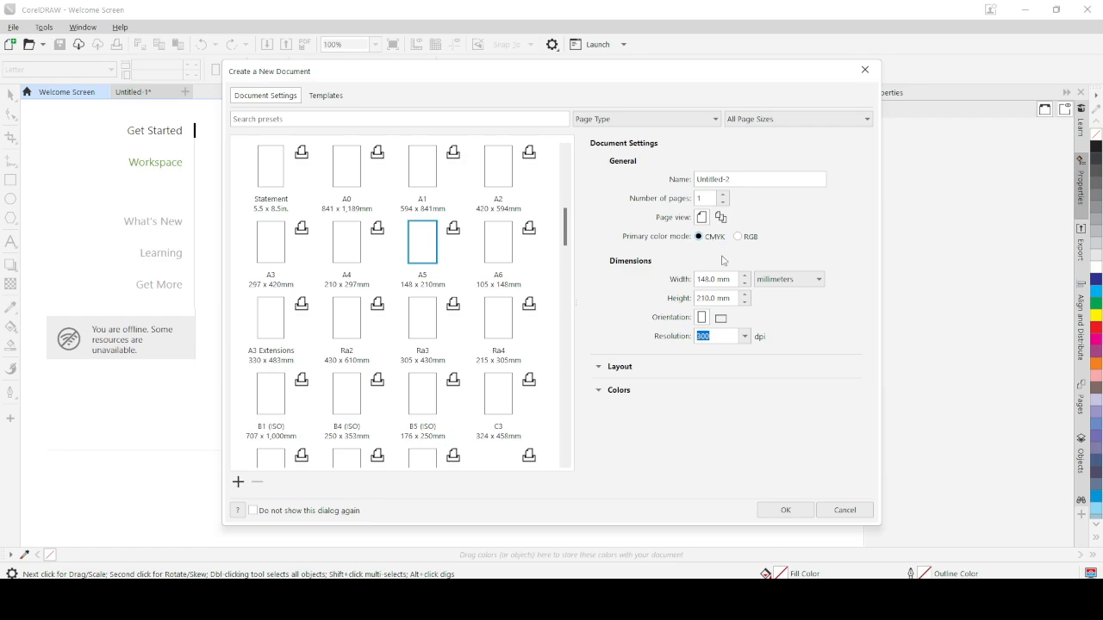
{"action": "left_click", "coordinate": [799, 287]}
{"action": "left_click", "coordinate": [780, 295]}
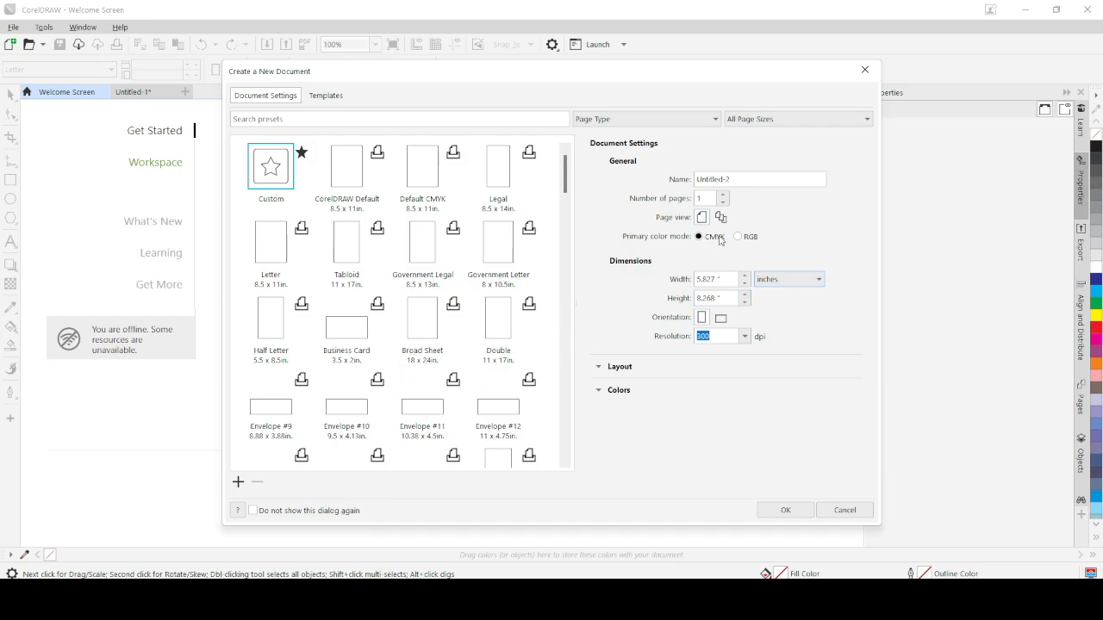
Step: Name the new document "Business Invoice" and create it
{"action": "left_click_drag", "start_coordinate": [737, 179], "coordinate": [688, 184]}
{"action": "type", "text": "INv"}
{"action": "key", "text": "BackSpace"}
{"action": "key", "text": "BackSpace"}
{"action": "key", "text": "BackSpace"}
{"action": "type", "text": "Business invoice"}
{"action": "left_click", "coordinate": [785, 510]}
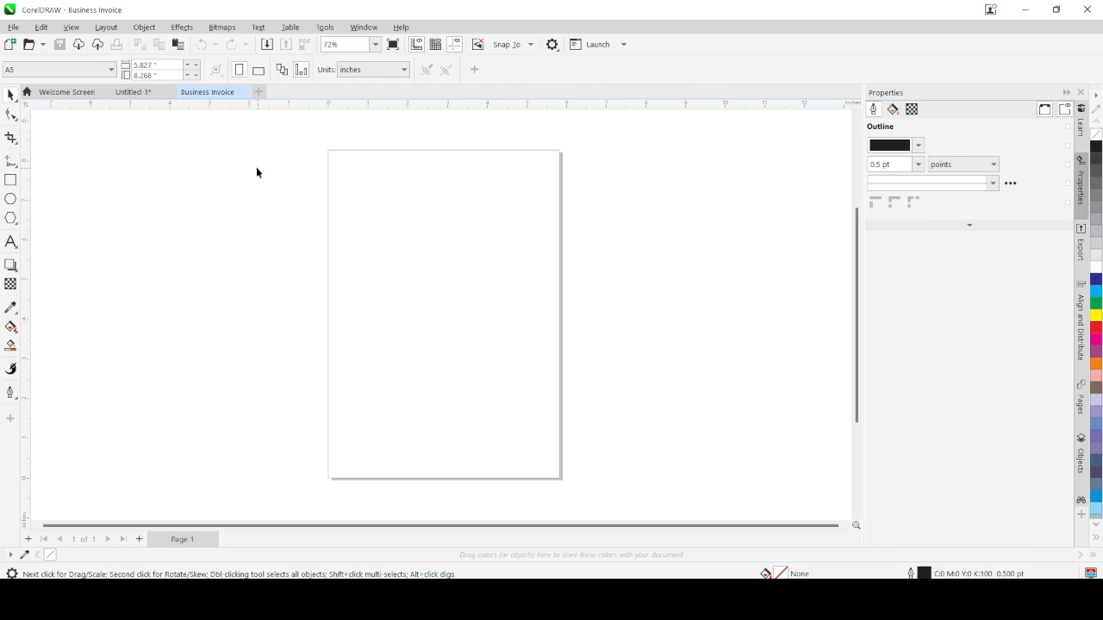
Step: Copy the business details text block from Untitled-1 into the Business Invoice document, placing it beside the page
{"action": "left_click", "coordinate": [134, 92]}
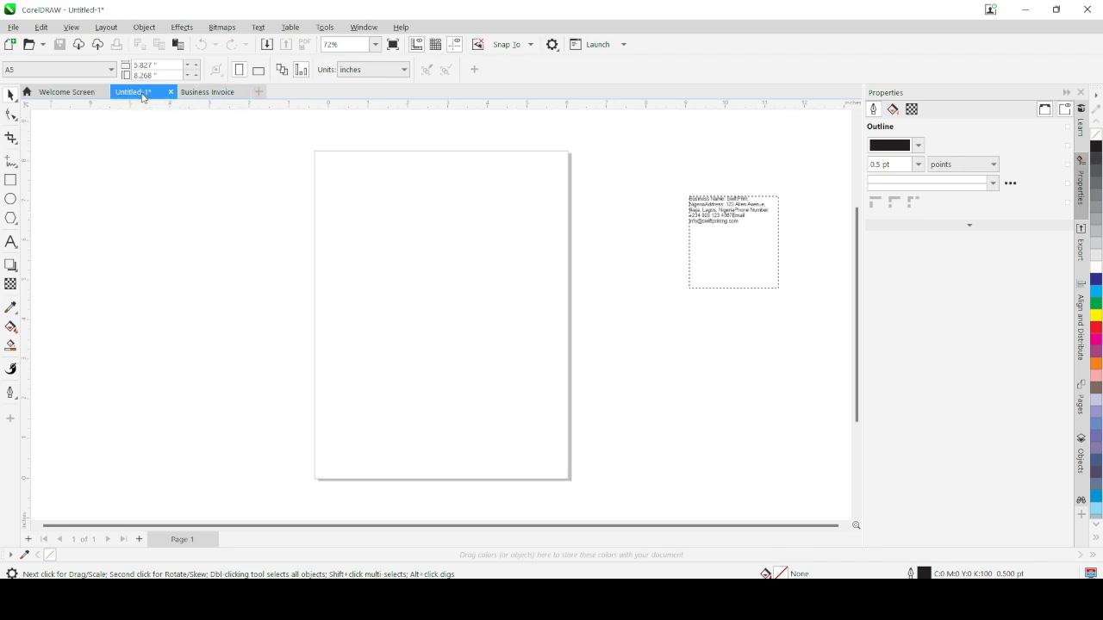
{"action": "left_click", "coordinate": [715, 214]}
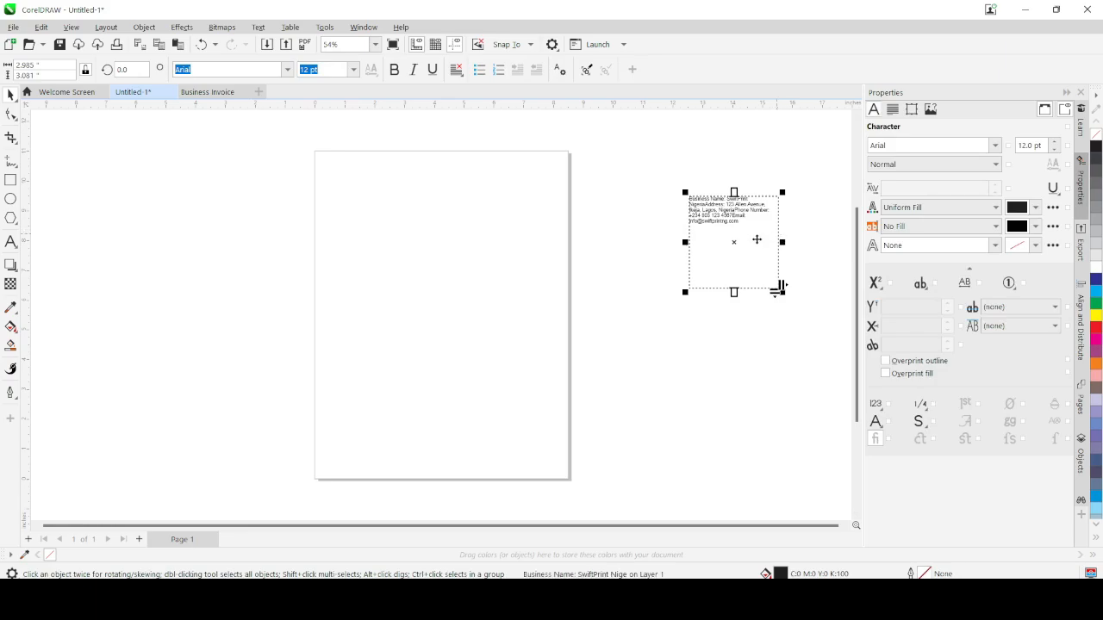
{"action": "left_click", "coordinate": [206, 91]}
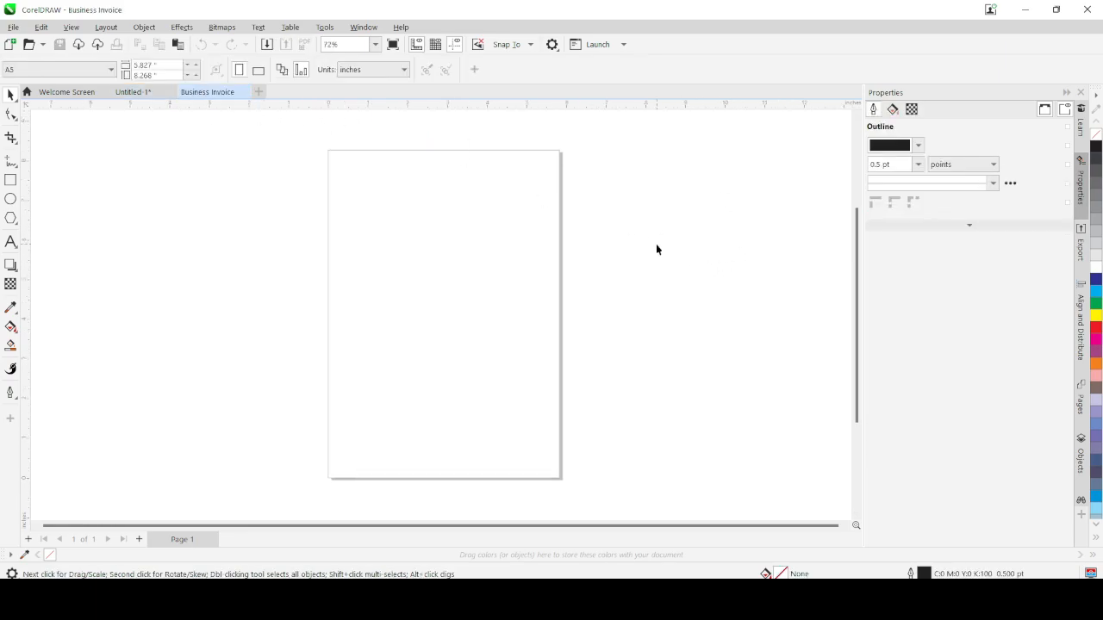
{"action": "key", "text": "ctrl+v"}
{"action": "left_click_drag", "start_coordinate": [833, 185], "coordinate": [670, 244]}
Step: Examine the pasted business details up close and in relation to the blank page
{"action": "scroll", "coordinate": [680, 234], "scroll_direction": "up", "scroll_amount": 3}
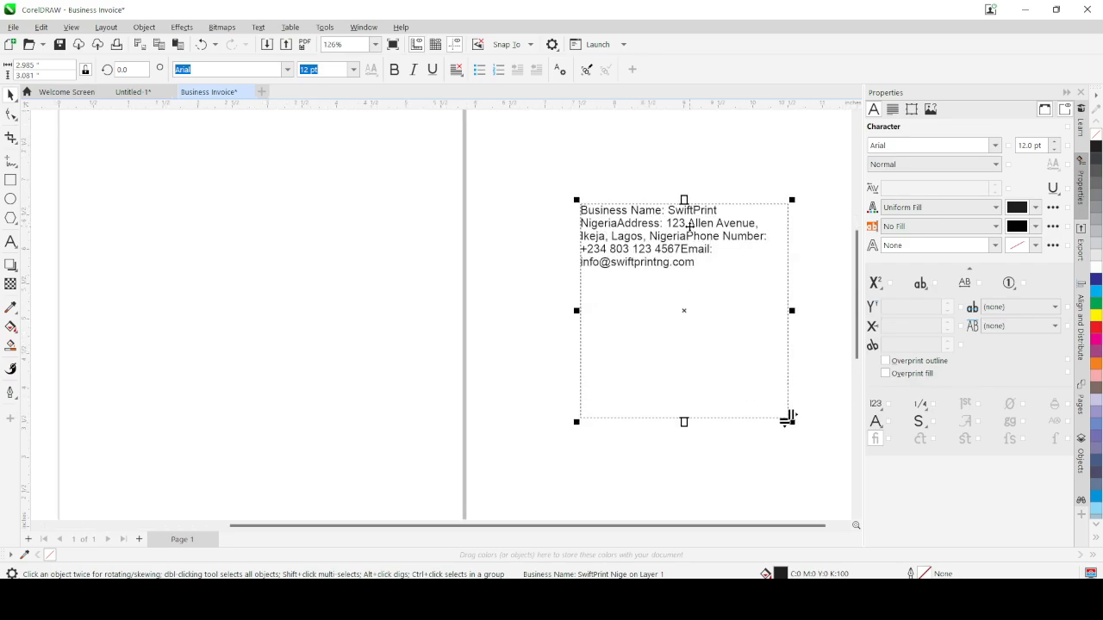
{"action": "scroll", "coordinate": [688, 221], "scroll_direction": "up", "scroll_amount": 3}
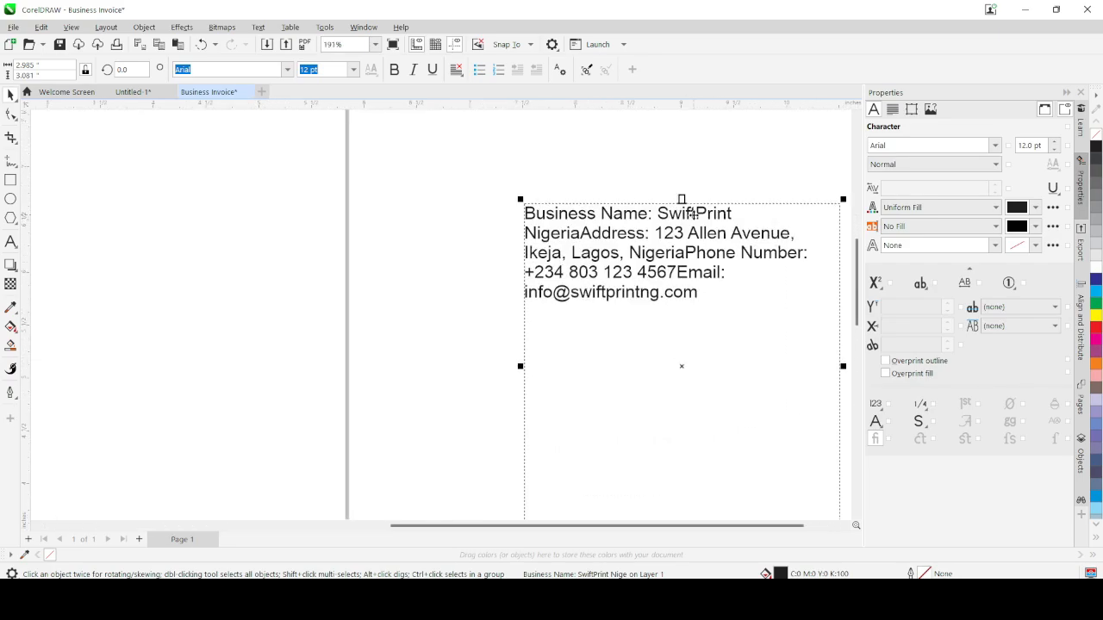
{"action": "scroll", "coordinate": [692, 222], "scroll_direction": "down", "scroll_amount": 3}
{"action": "scroll", "coordinate": [690, 230], "scroll_direction": "up", "scroll_amount": 3}
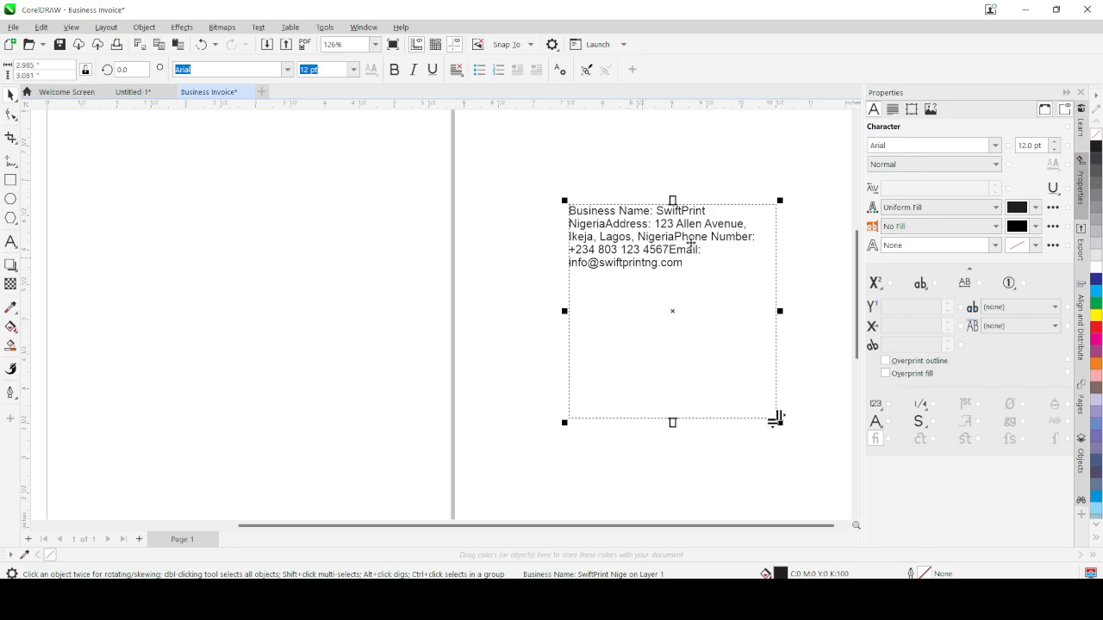
{"action": "scroll", "coordinate": [679, 284], "scroll_direction": "down", "scroll_amount": 2}
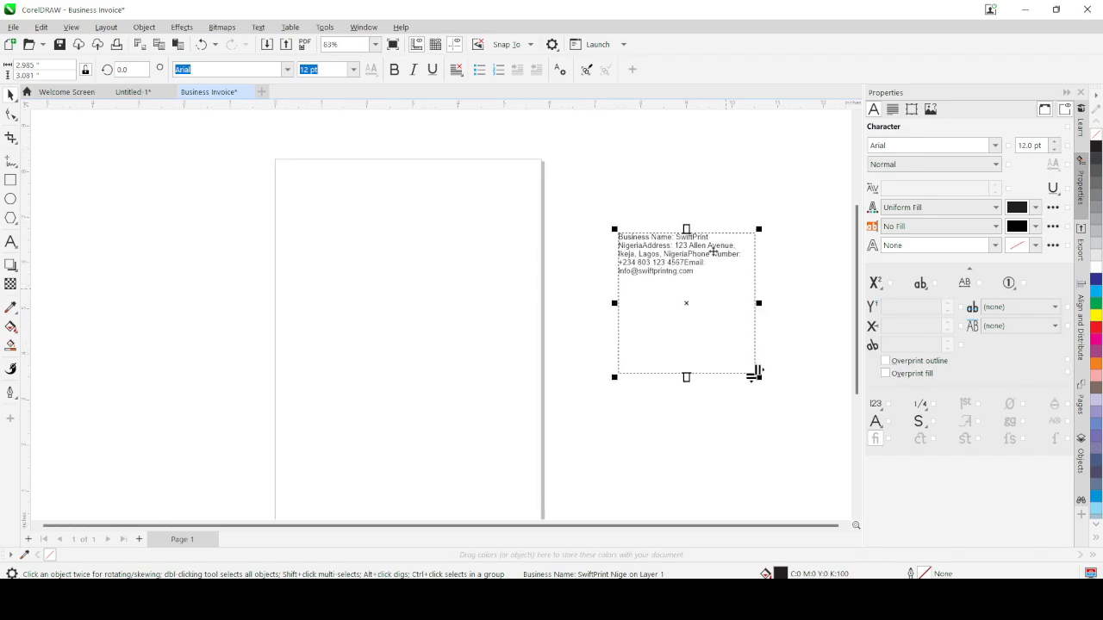
{"action": "scroll", "coordinate": [702, 280], "scroll_direction": "up", "scroll_amount": 1}
{"action": "scroll", "coordinate": [676, 259], "scroll_direction": "down", "scroll_amount": 1}
{"action": "scroll", "coordinate": [673, 256], "scroll_direction": "up", "scroll_amount": 1}
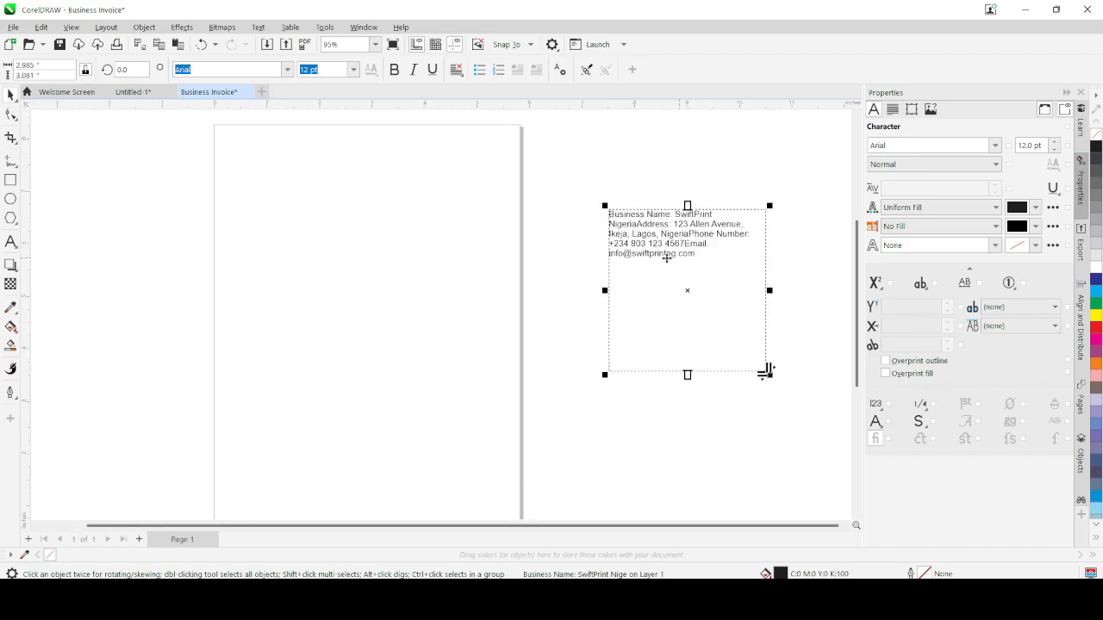
{"action": "scroll", "coordinate": [676, 246], "scroll_direction": "down", "scroll_amount": 1}
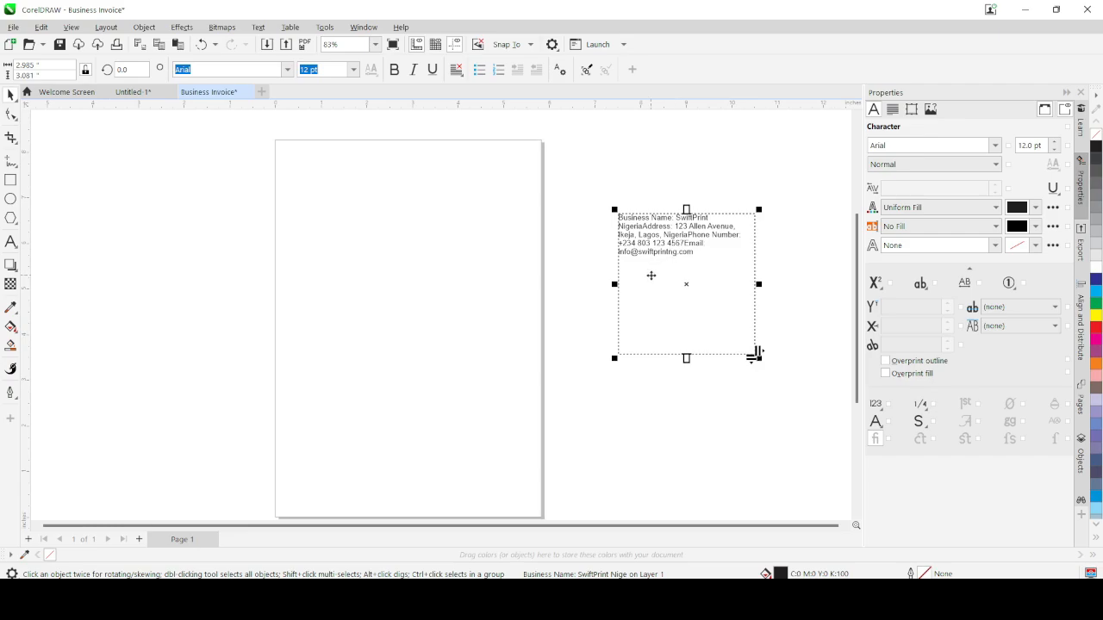
{"action": "scroll", "coordinate": [680, 275], "scroll_direction": "up", "scroll_amount": 1}
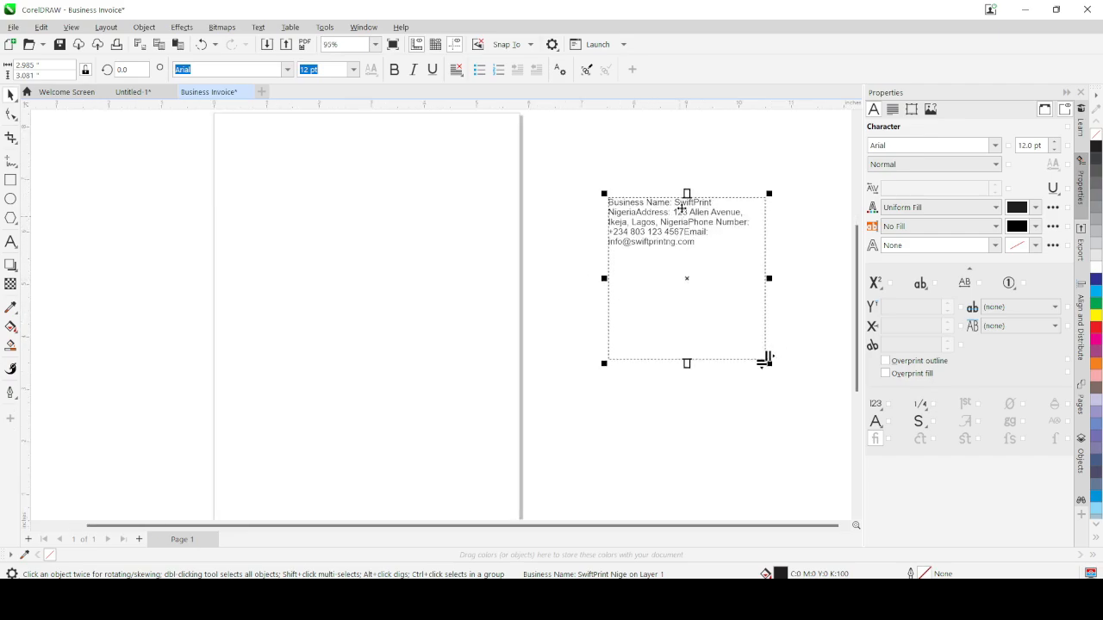
{"action": "scroll", "coordinate": [686, 199], "scroll_direction": "up", "scroll_amount": 1}
{"action": "scroll", "coordinate": [696, 208], "scroll_direction": "down", "scroll_amount": 2}
{"action": "scroll", "coordinate": [695, 213], "scroll_direction": "up", "scroll_amount": 2}
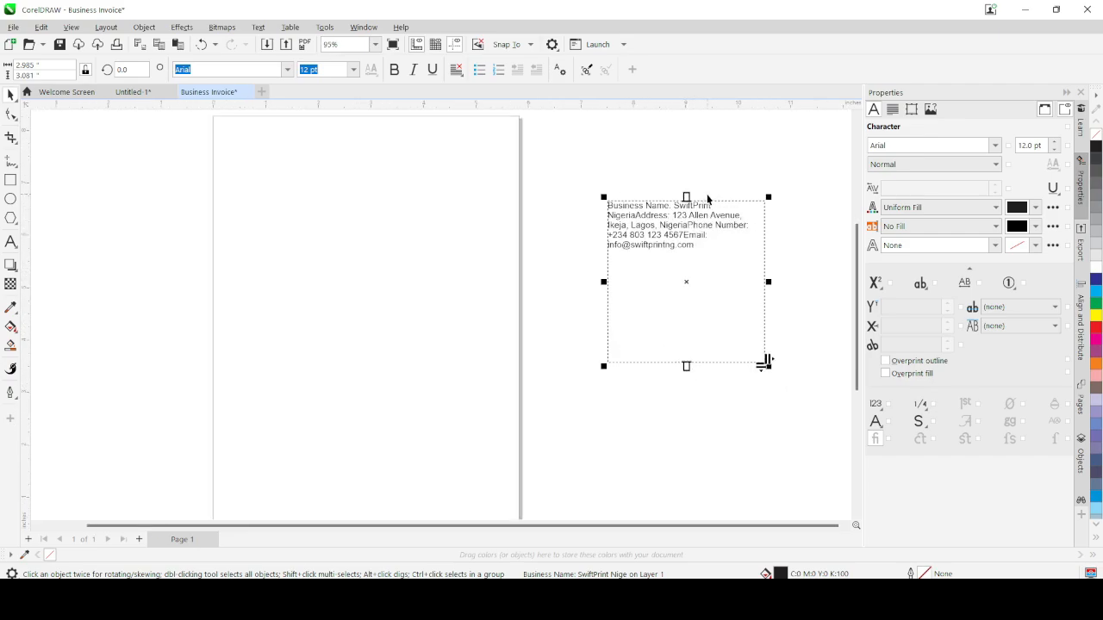
{"action": "scroll", "coordinate": [703, 211], "scroll_direction": "down", "scroll_amount": 1}
{"action": "scroll", "coordinate": [582, 155], "scroll_direction": "down", "scroll_amount": 1}
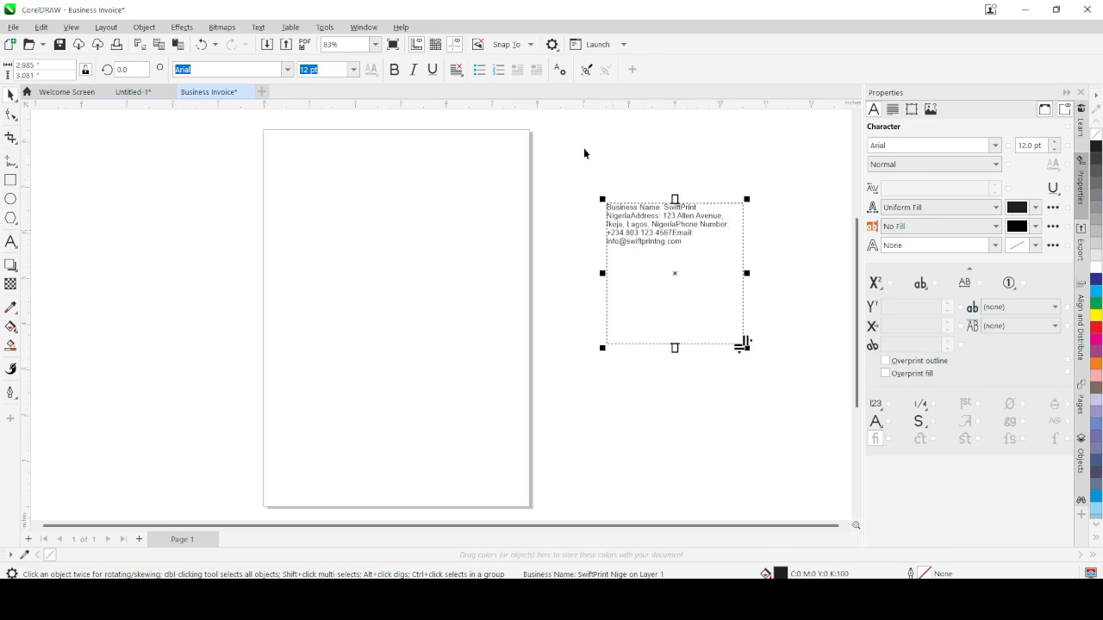
{"action": "scroll", "coordinate": [516, 126], "scroll_direction": "up", "scroll_amount": 1}
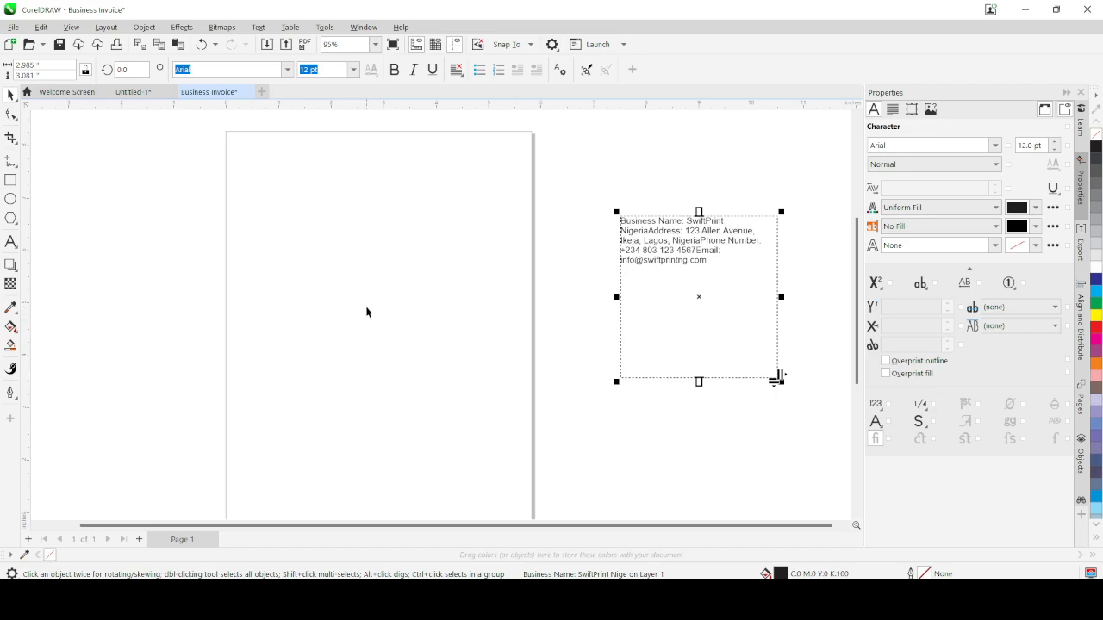
{"action": "scroll", "coordinate": [493, 206], "scroll_direction": "down", "scroll_amount": 2}
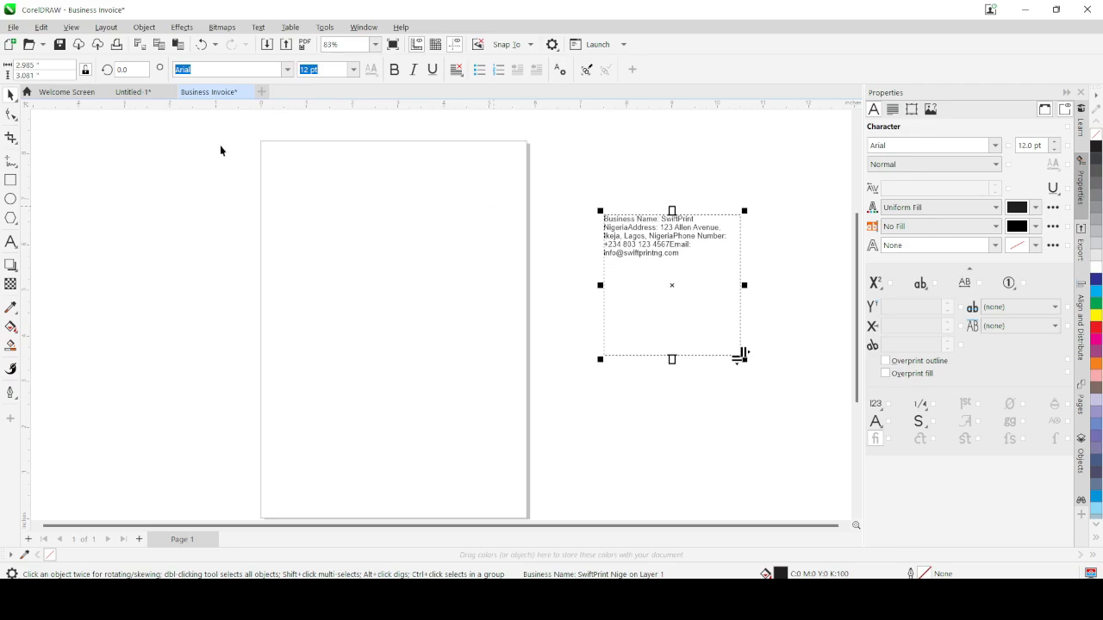
{"action": "scroll", "coordinate": [397, 225], "scroll_direction": "up", "scroll_amount": 1}
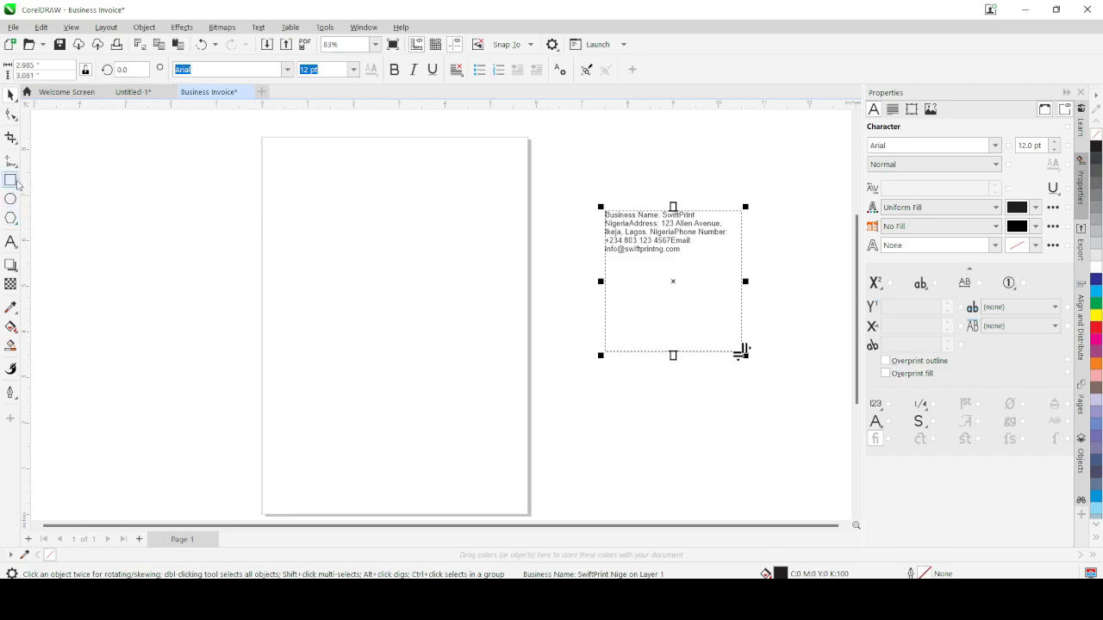
Step: Create a page-sized rectangle frame and narrow it equally from both sides to about 5.175 inches wide
{"action": "double_click", "coordinate": [11, 179]}
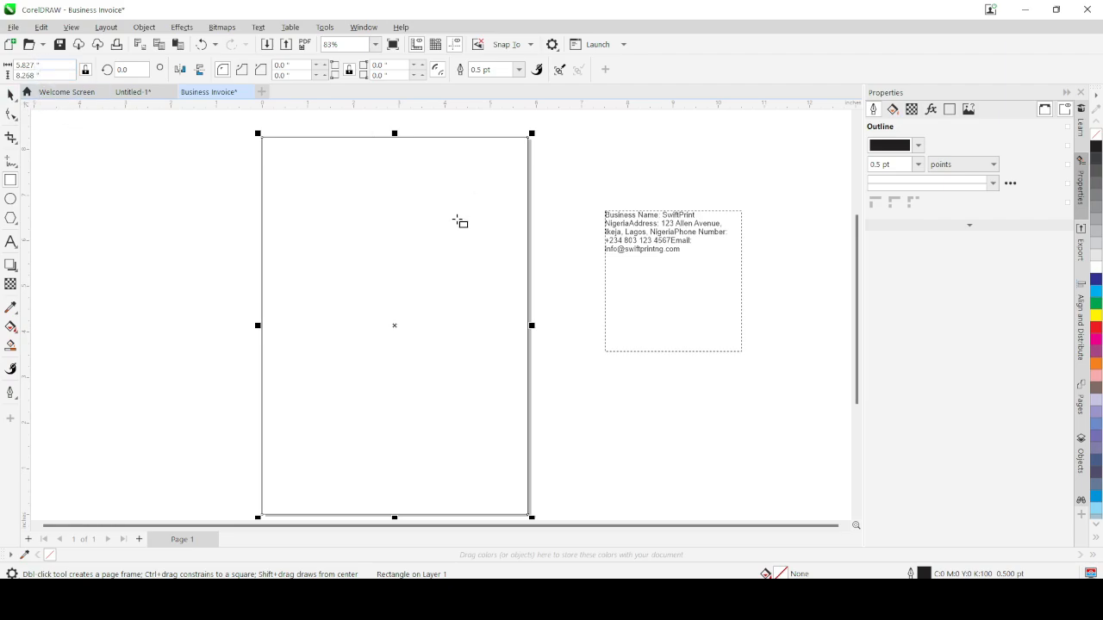
{"action": "left_click", "coordinate": [11, 95]}
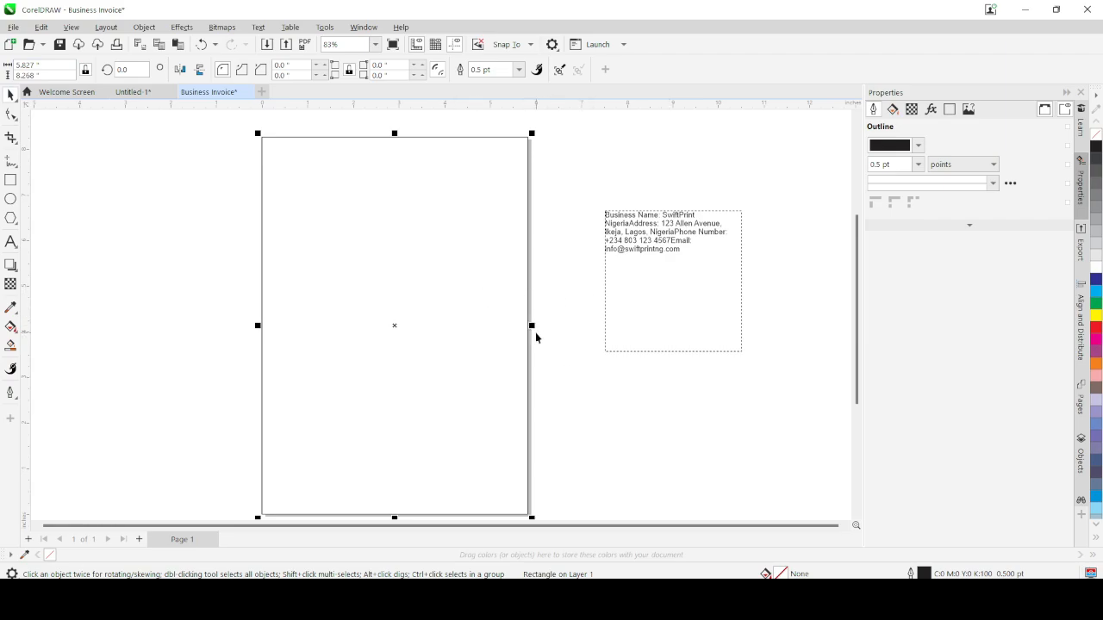
{"action": "left_click_drag", "start_coordinate": [533, 326], "coordinate": [521, 329]}
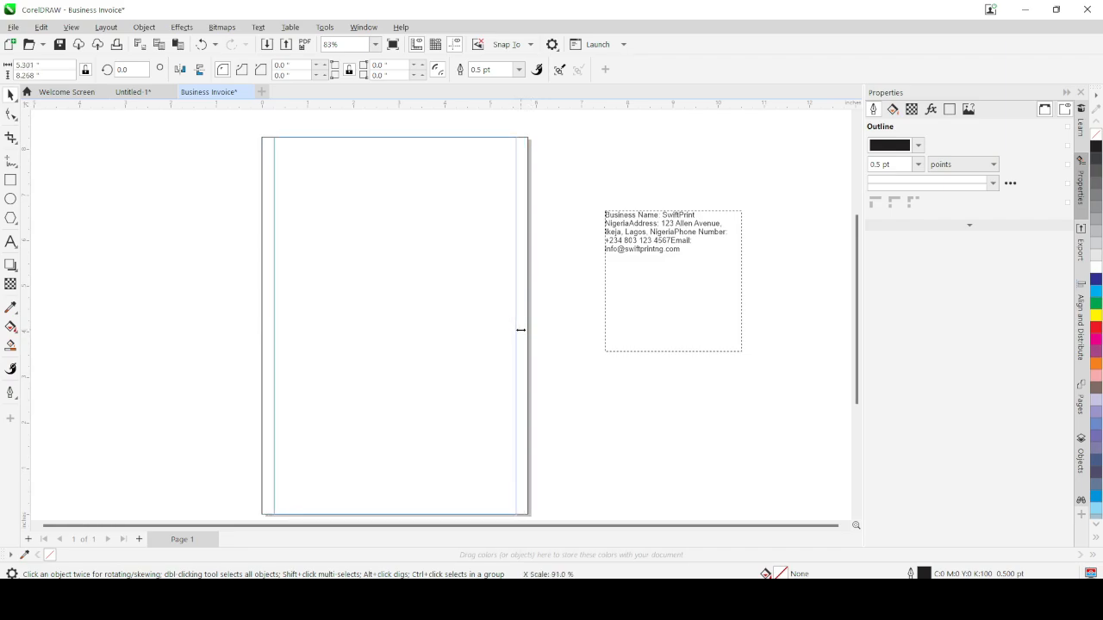
{"action": "left_click_drag", "start_coordinate": [520, 329], "coordinate": [519, 327]}
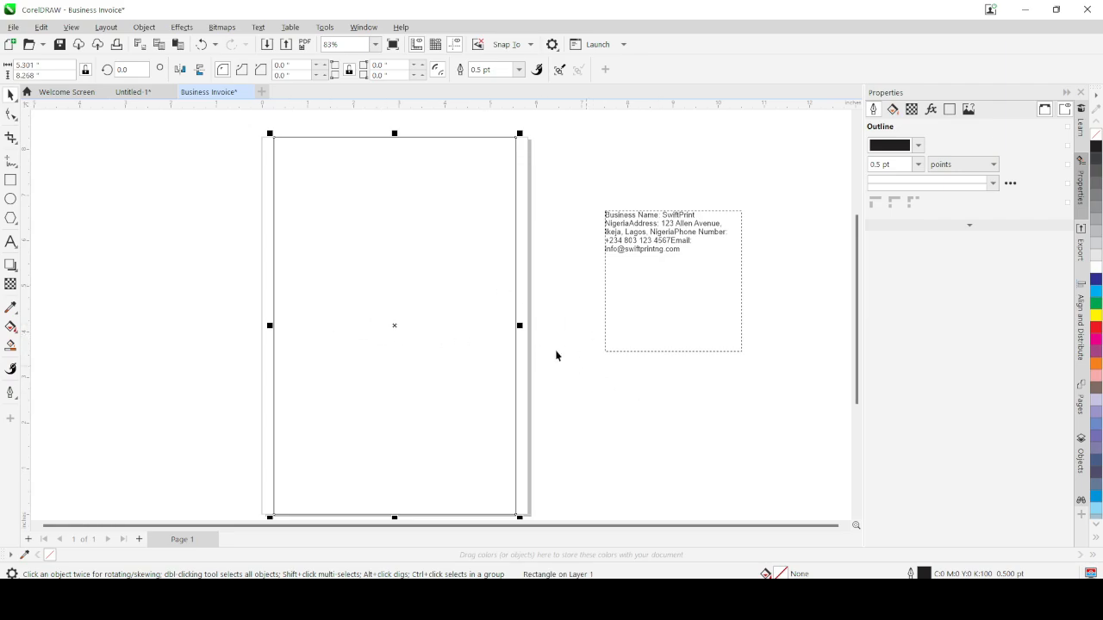
{"action": "left_click_drag", "start_coordinate": [520, 326], "coordinate": [519, 326]}
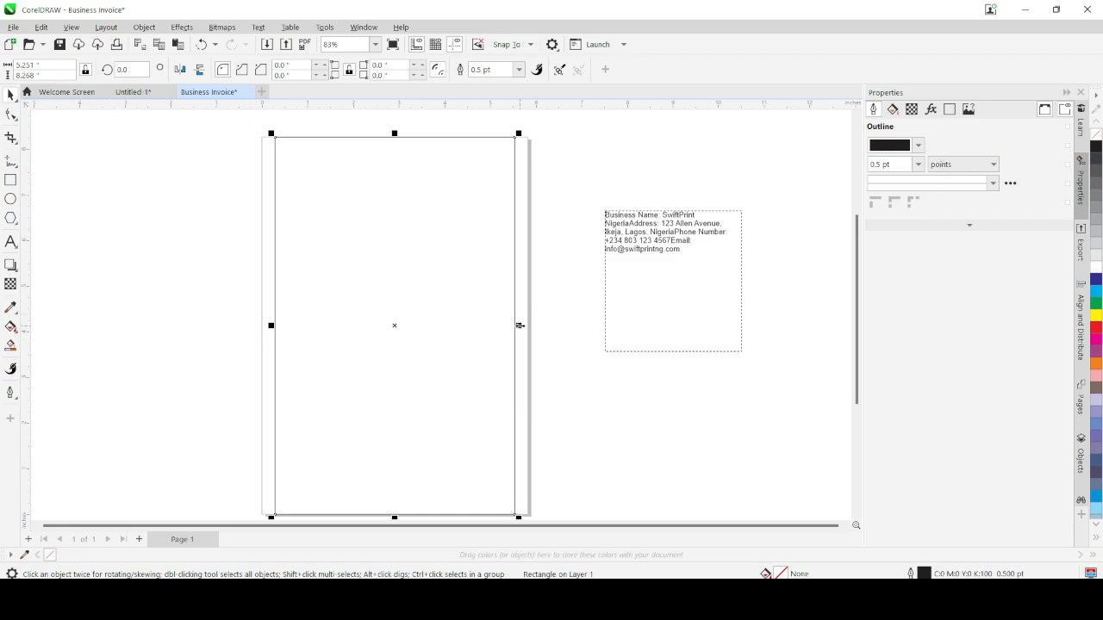
{"action": "left_click_drag", "start_coordinate": [519, 326], "coordinate": [516, 323]}
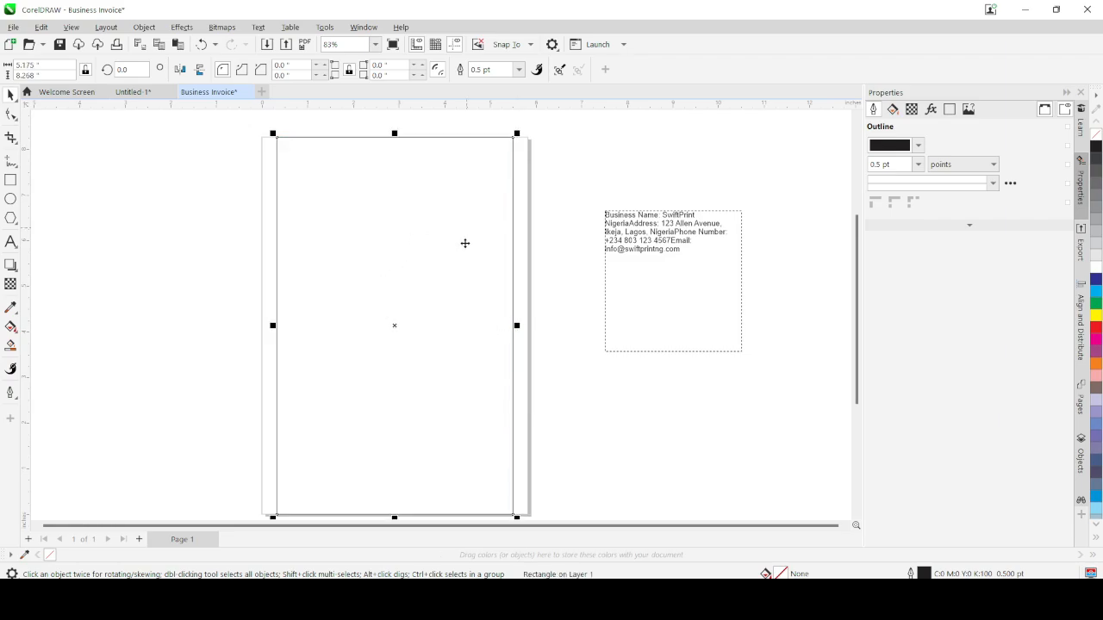
Step: Raise the frame rectangle's lower edge to make it about 7.974 inches tall, leaving a bottom margin
{"action": "scroll", "coordinate": [469, 284], "scroll_direction": "down", "scroll_amount": 2}
{"action": "scroll", "coordinate": [487, 374], "scroll_direction": "up", "scroll_amount": 1}
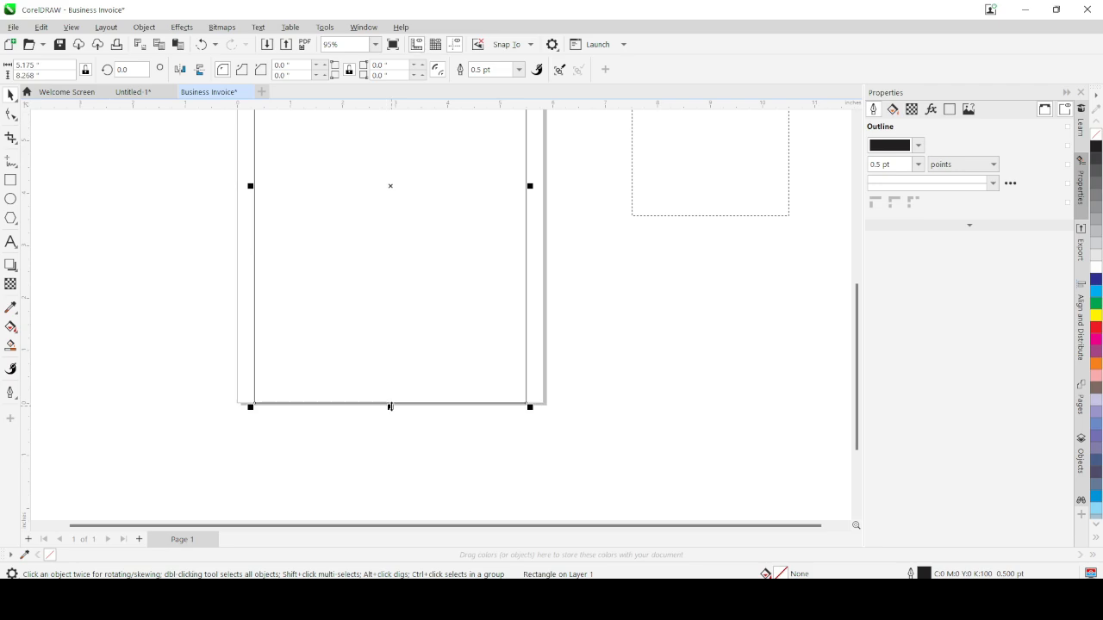
{"action": "left_click_drag", "start_coordinate": [391, 406], "coordinate": [392, 391]}
Step: Examine the side, top and bottom margins between the frame rectangle and the page edges
{"action": "scroll", "coordinate": [458, 428], "scroll_direction": "down", "scroll_amount": 3}
{"action": "scroll", "coordinate": [431, 231], "scroll_direction": "up", "scroll_amount": 4}
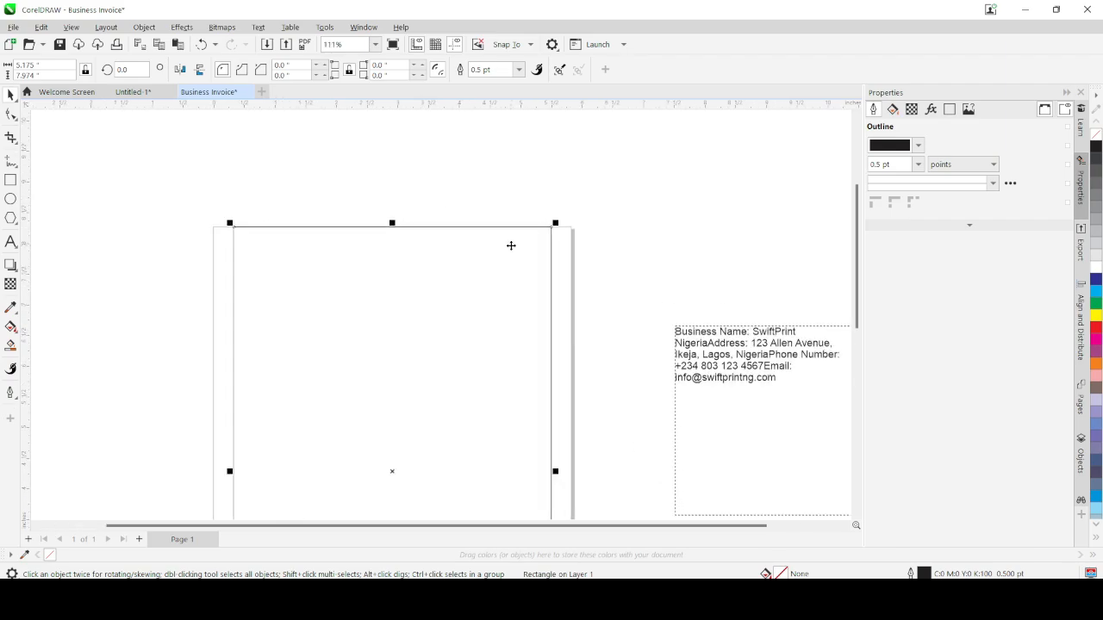
{"action": "scroll", "coordinate": [416, 258], "scroll_direction": "up", "scroll_amount": 1}
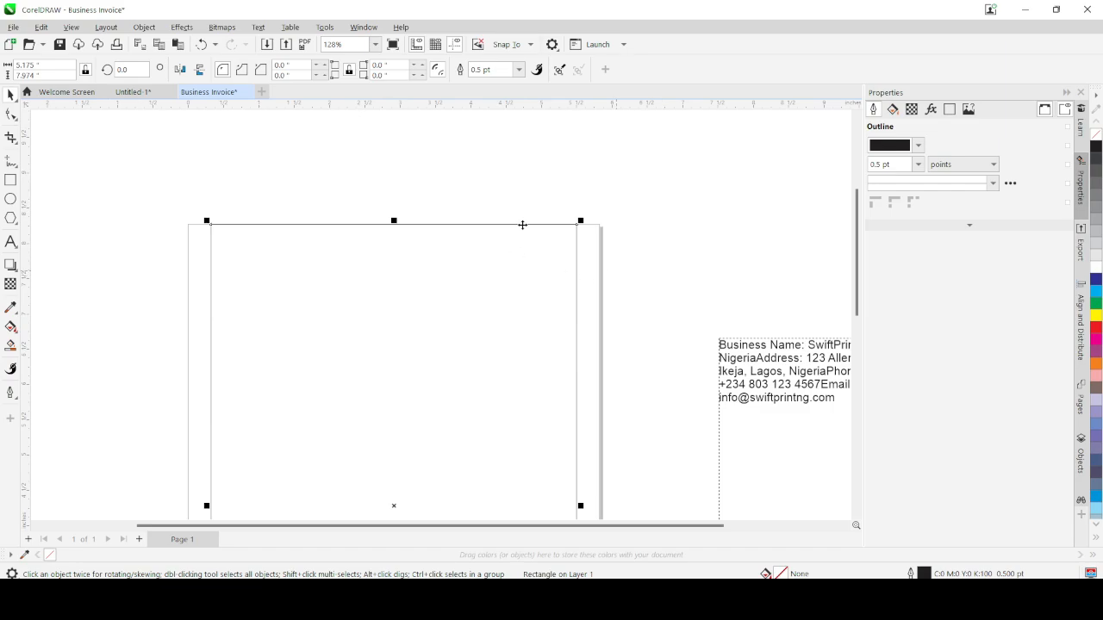
{"action": "scroll", "coordinate": [539, 225], "scroll_direction": "down", "scroll_amount": 3}
{"action": "scroll", "coordinate": [559, 337], "scroll_direction": "down", "scroll_amount": 2}
{"action": "scroll", "coordinate": [540, 445], "scroll_direction": "down", "scroll_amount": 2}
{"action": "scroll", "coordinate": [559, 465], "scroll_direction": "up", "scroll_amount": 3}
{"action": "scroll", "coordinate": [561, 362], "scroll_direction": "up", "scroll_amount": 2}
{"action": "scroll", "coordinate": [609, 129], "scroll_direction": "down", "scroll_amount": 2}
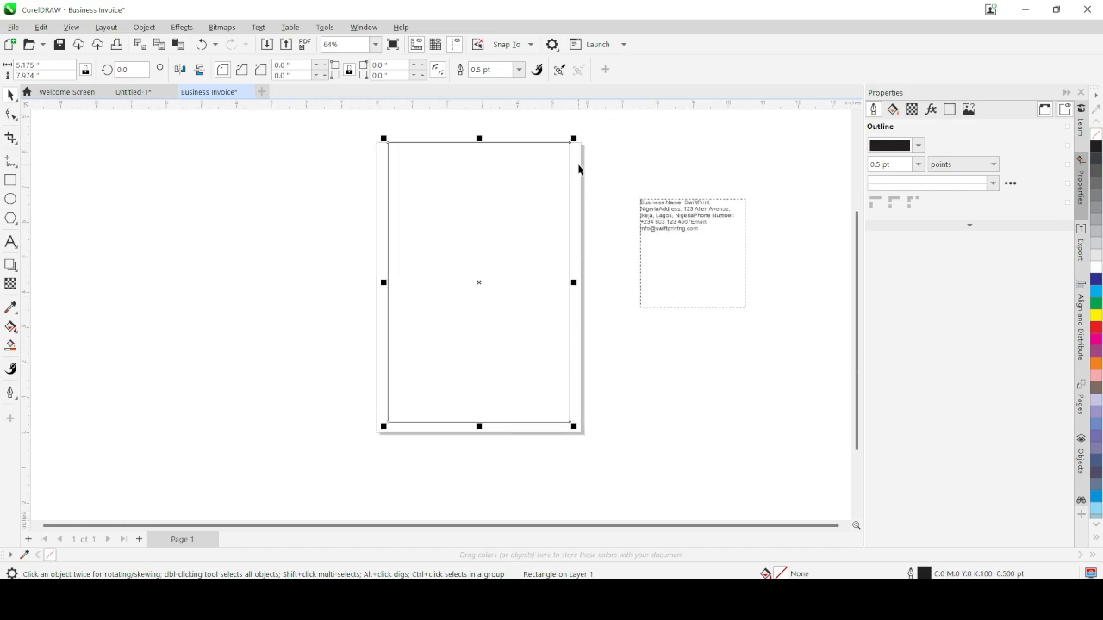
{"action": "scroll", "coordinate": [584, 129], "scroll_direction": "up", "scroll_amount": 2}
{"action": "scroll", "coordinate": [583, 129], "scroll_direction": "up", "scroll_amount": 2}
{"action": "scroll", "coordinate": [579, 154], "scroll_direction": "up", "scroll_amount": 1}
{"action": "scroll", "coordinate": [560, 165], "scroll_direction": "down", "scroll_amount": 1}
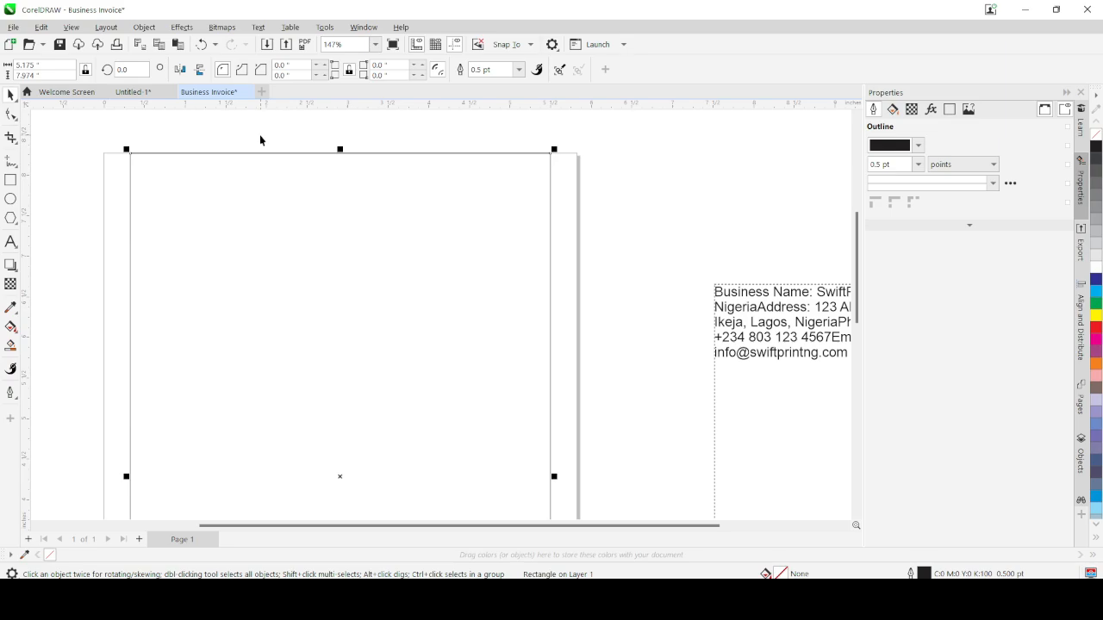
{"action": "scroll", "coordinate": [381, 293], "scroll_direction": "down", "scroll_amount": 1}
{"action": "scroll", "coordinate": [404, 232], "scroll_direction": "down", "scroll_amount": 1}
{"action": "scroll", "coordinate": [346, 399], "scroll_direction": "down", "scroll_amount": 2}
{"action": "scroll", "coordinate": [290, 474], "scroll_direction": "up", "scroll_amount": 1}
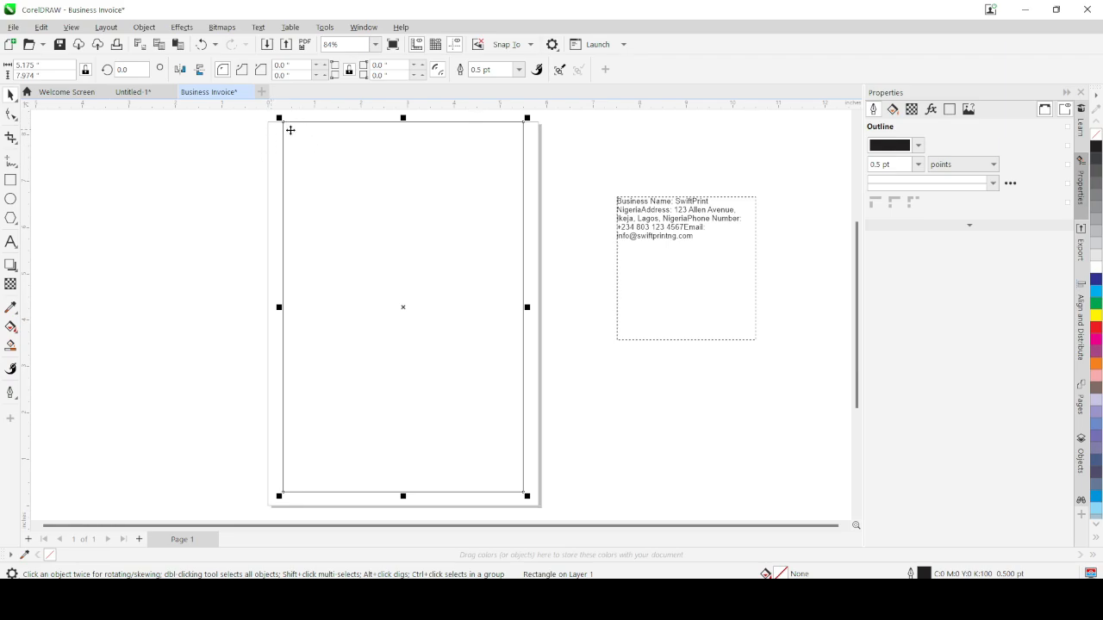
{"action": "scroll", "coordinate": [480, 155], "scroll_direction": "down", "scroll_amount": 1}
{"action": "scroll", "coordinate": [491, 142], "scroll_direction": "up", "scroll_amount": 2}
{"action": "scroll", "coordinate": [491, 142], "scroll_direction": "up", "scroll_amount": 1}
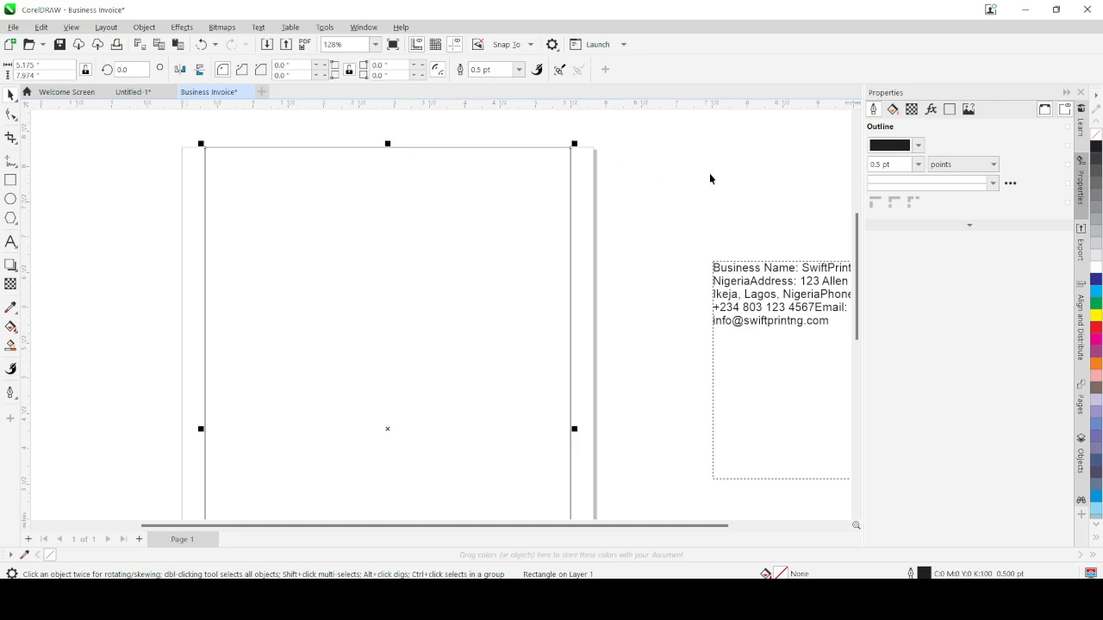
Step: Draw a straight horizontal line about 5.8 inches long across the upper part of the page with the Freehand tool
{"action": "left_click", "coordinate": [10, 161]}
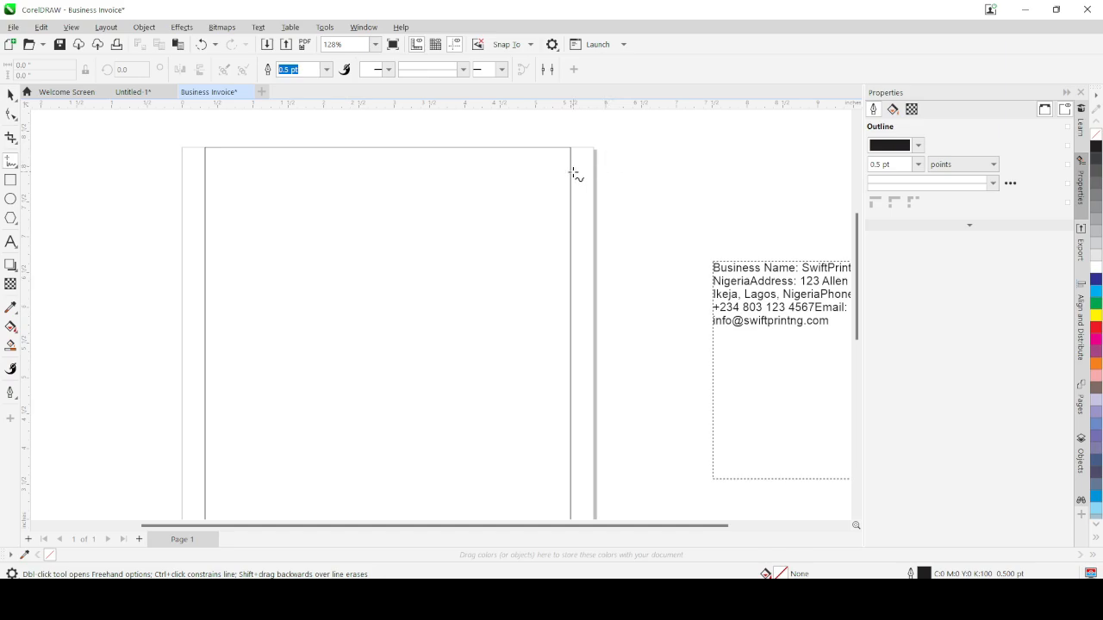
{"action": "left_click", "coordinate": [182, 208]}
{"action": "left_click", "coordinate": [595, 208]}
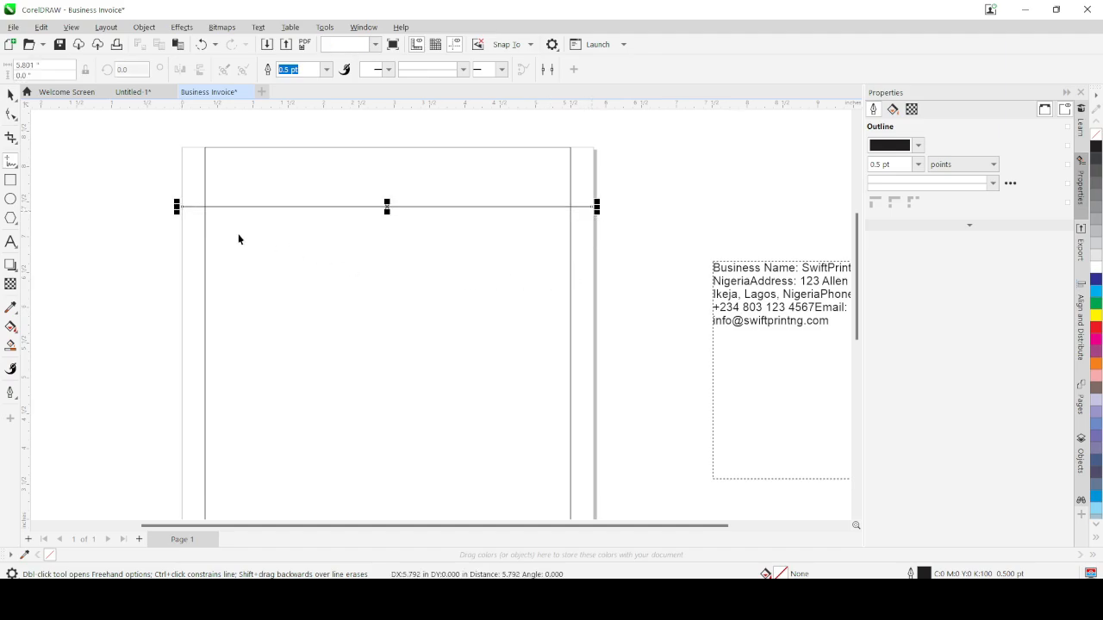
{"action": "key", "text": "space"}
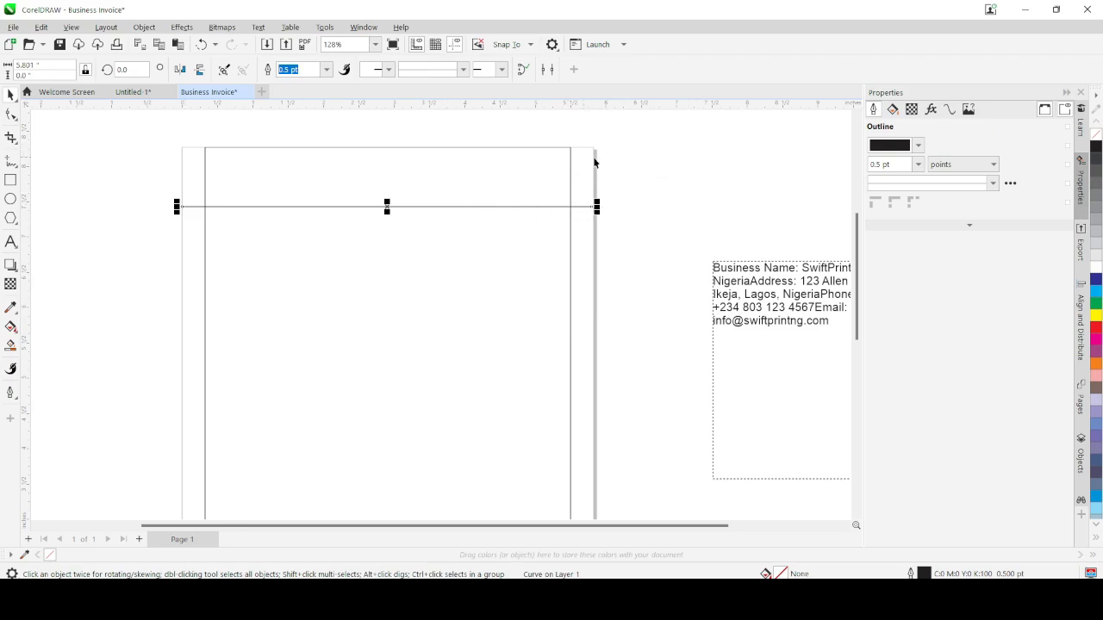
Step: Set the horizontal header line's length to 5.827 inches to match the page width
{"action": "left_click", "coordinate": [645, 183]}
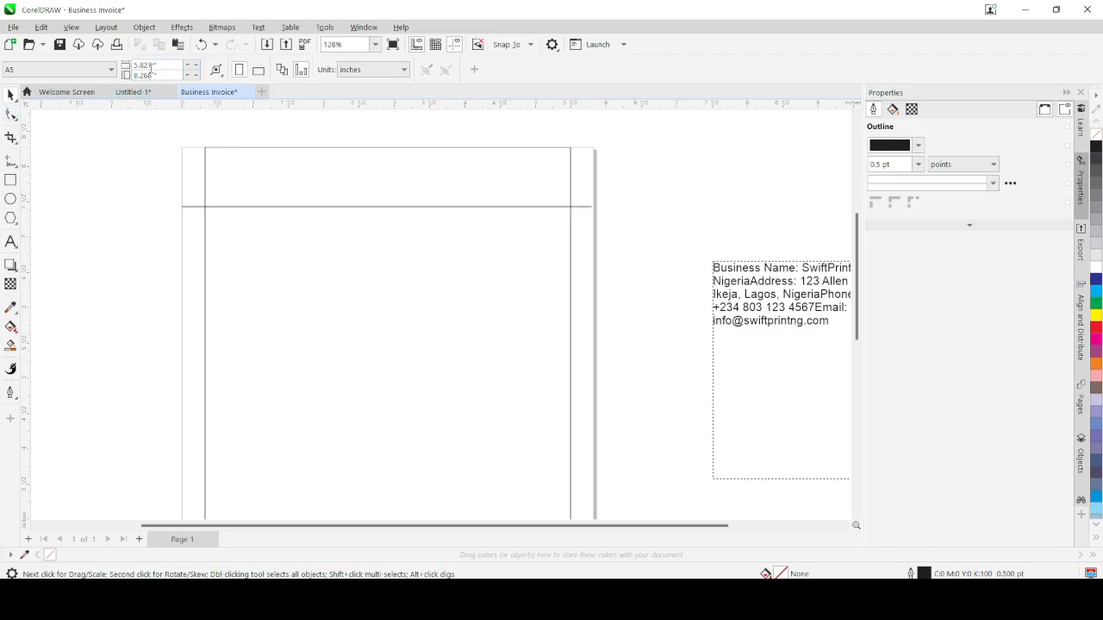
{"action": "left_click_drag", "start_coordinate": [153, 65], "coordinate": [144, 65]}
{"action": "left_click", "coordinate": [190, 206]}
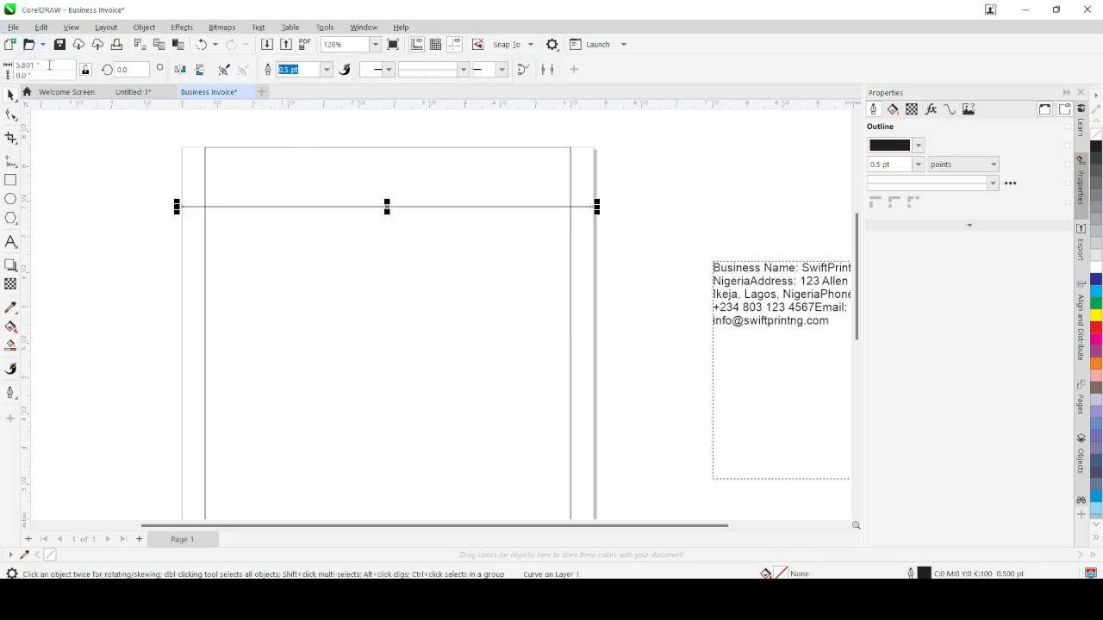
{"action": "left_click_drag", "start_coordinate": [52, 67], "coordinate": [16, 65]}
{"action": "type", "text": "5.827"}
Step: Examine both ends of the header line against the side edges of the page
{"action": "scroll", "coordinate": [591, 185], "scroll_direction": "up", "scroll_amount": 4}
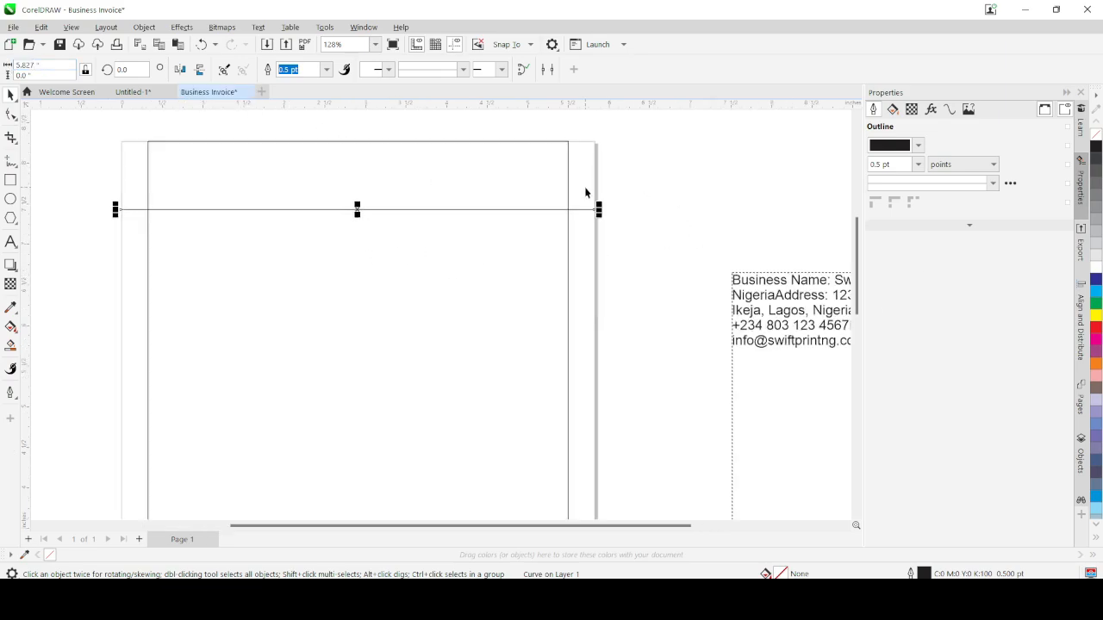
{"action": "scroll", "coordinate": [590, 202], "scroll_direction": "up", "scroll_amount": 2}
{"action": "scroll", "coordinate": [740, 253], "scroll_direction": "down", "scroll_amount": 6}
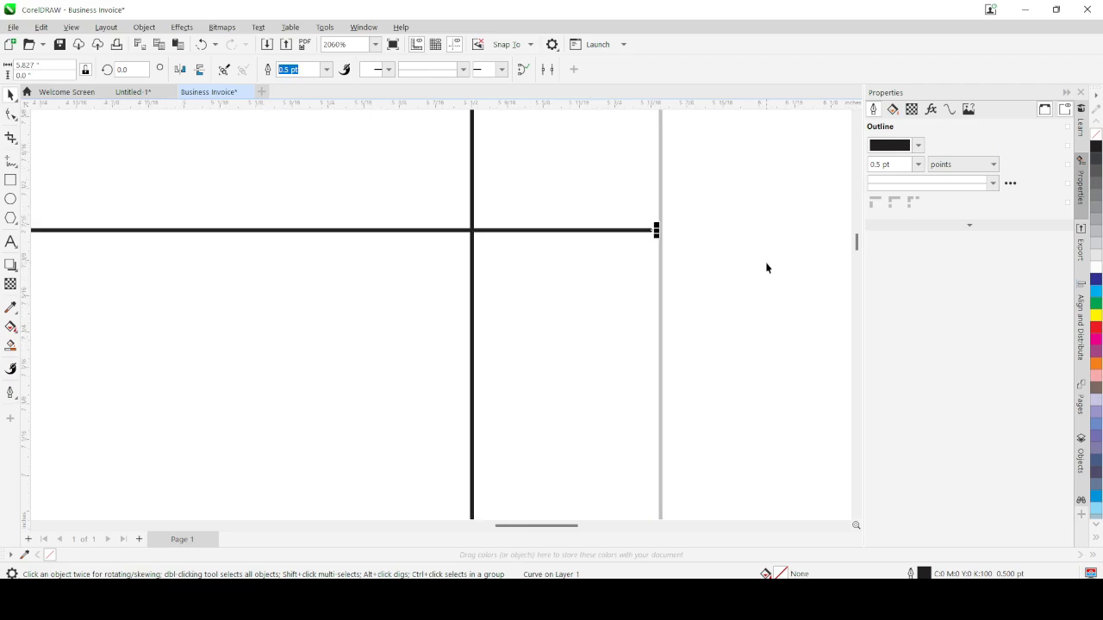
{"action": "scroll", "coordinate": [416, 270], "scroll_direction": "up", "scroll_amount": 2}
{"action": "scroll", "coordinate": [421, 275], "scroll_direction": "down", "scroll_amount": 5}
{"action": "scroll", "coordinate": [396, 279], "scroll_direction": "up", "scroll_amount": 2}
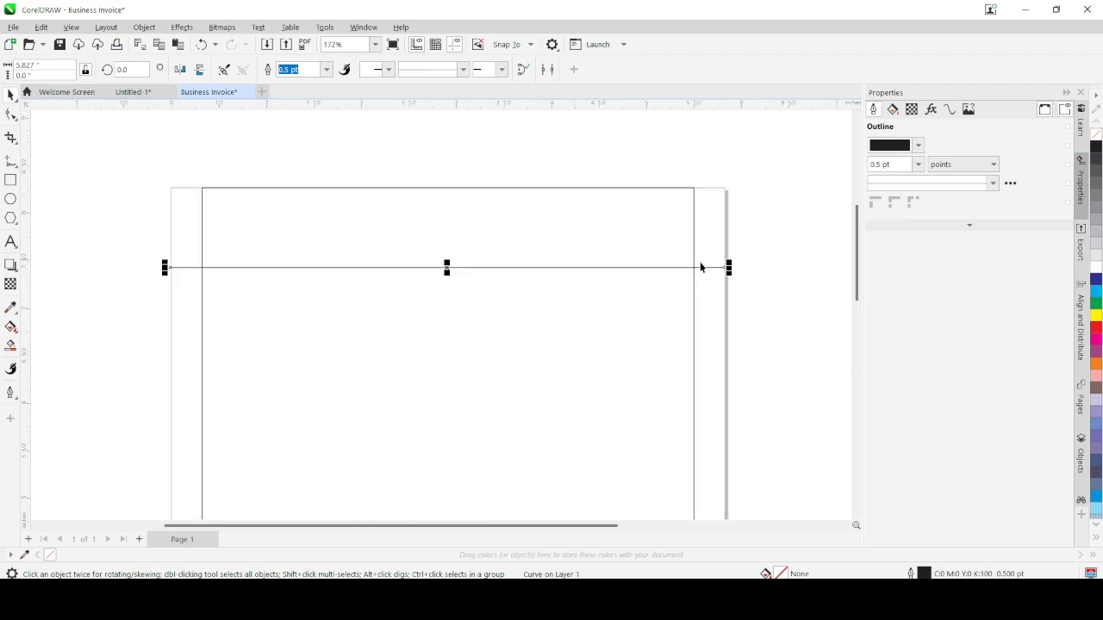
{"action": "scroll", "coordinate": [729, 272], "scroll_direction": "up", "scroll_amount": 12}
{"action": "scroll", "coordinate": [709, 267], "scroll_direction": "down", "scroll_amount": 7}
{"action": "scroll", "coordinate": [306, 304], "scroll_direction": "down", "scroll_amount": 2}
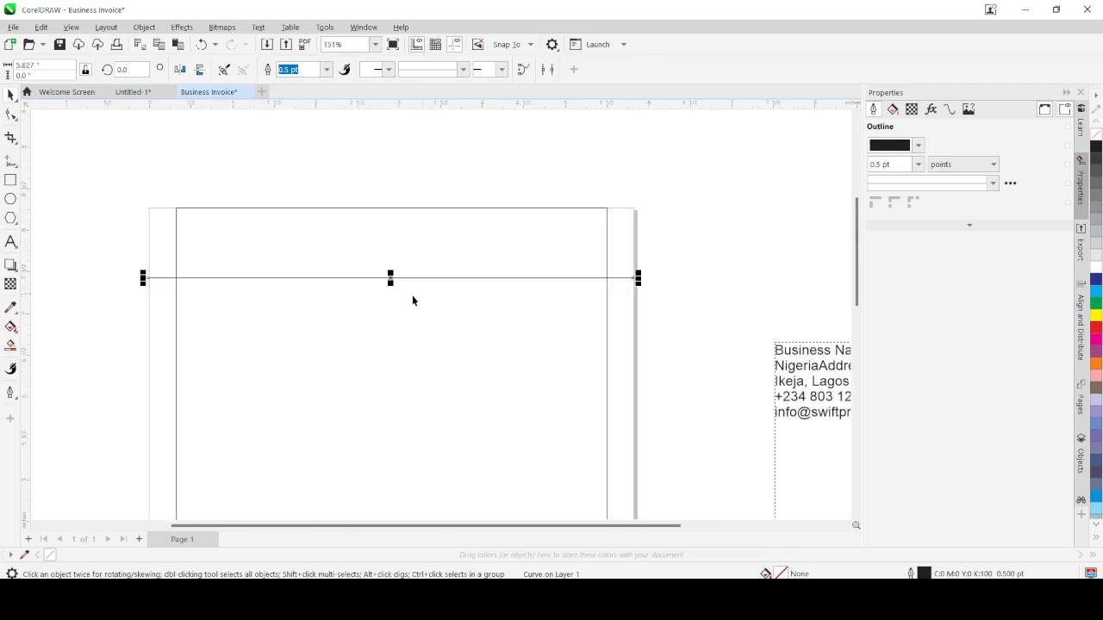
{"action": "scroll", "coordinate": [390, 280], "scroll_direction": "up", "scroll_amount": 2}
{"action": "scroll", "coordinate": [390, 281], "scroll_direction": "down", "scroll_amount": 1}
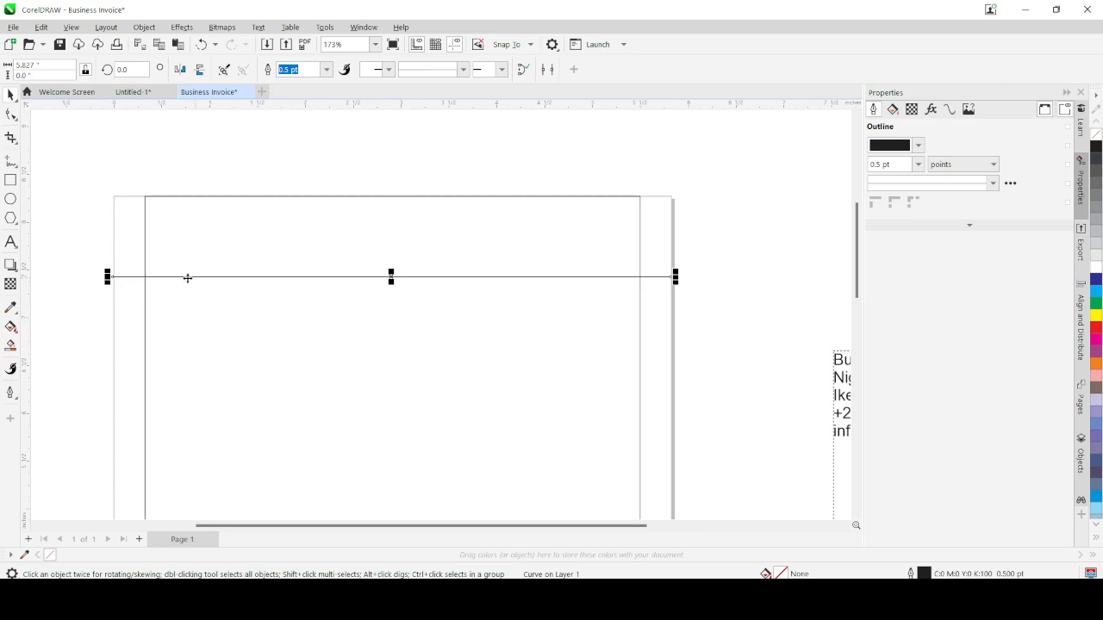
{"action": "scroll", "coordinate": [109, 276], "scroll_direction": "up", "scroll_amount": 4}
{"action": "scroll", "coordinate": [109, 277], "scroll_direction": "up", "scroll_amount": 2}
{"action": "scroll", "coordinate": [113, 277], "scroll_direction": "down", "scroll_amount": 4}
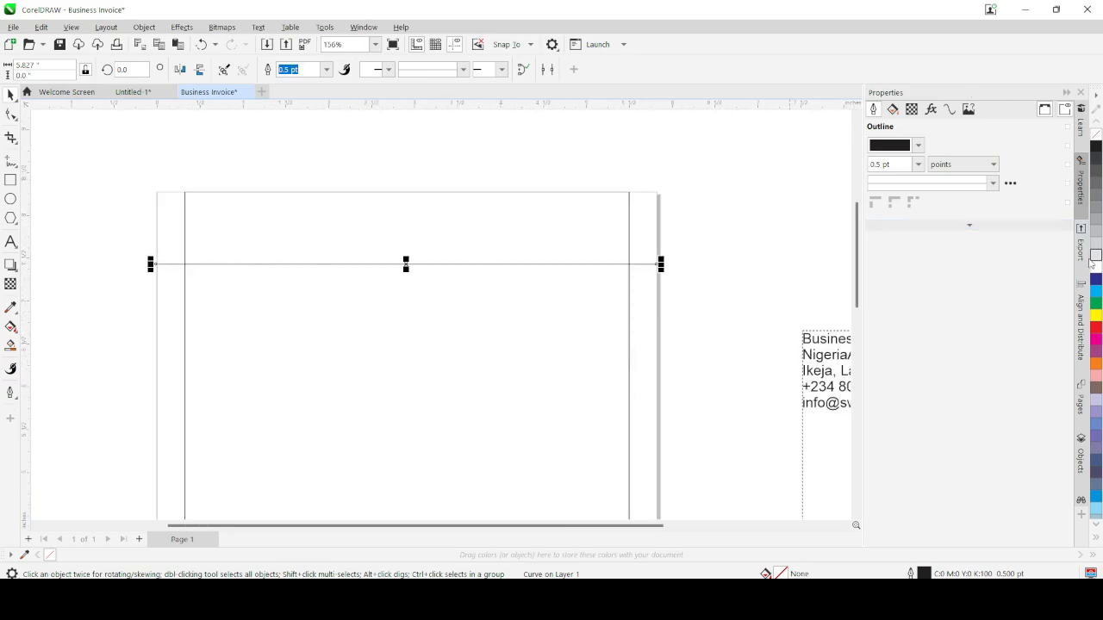
Step: Centre the header line horizontally on the page
{"action": "left_click", "coordinate": [1081, 303]}
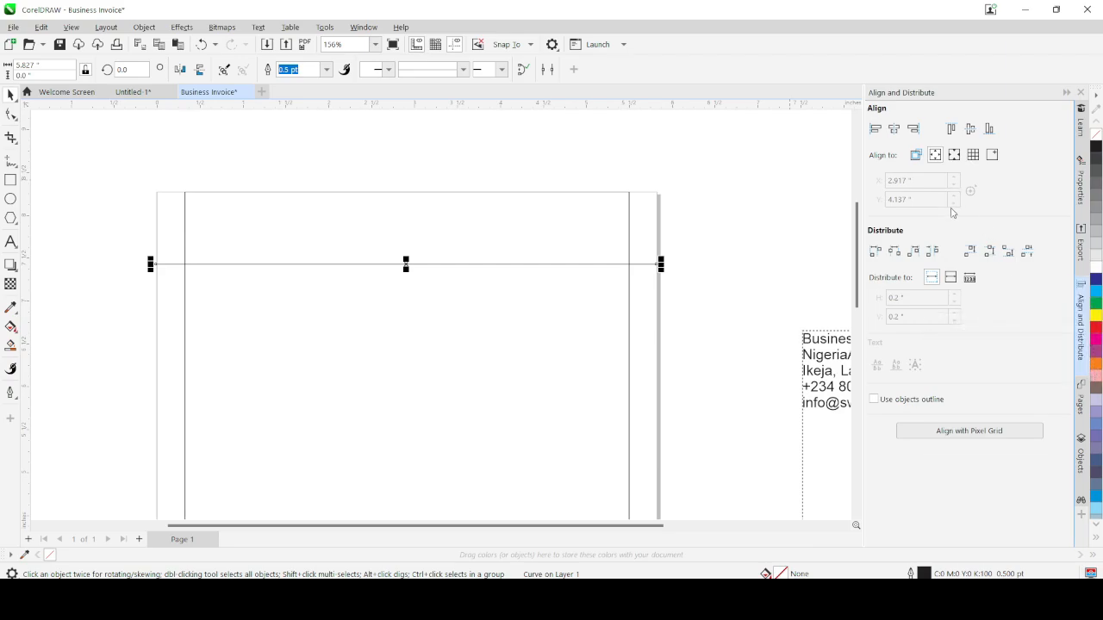
{"action": "left_click", "coordinate": [897, 132]}
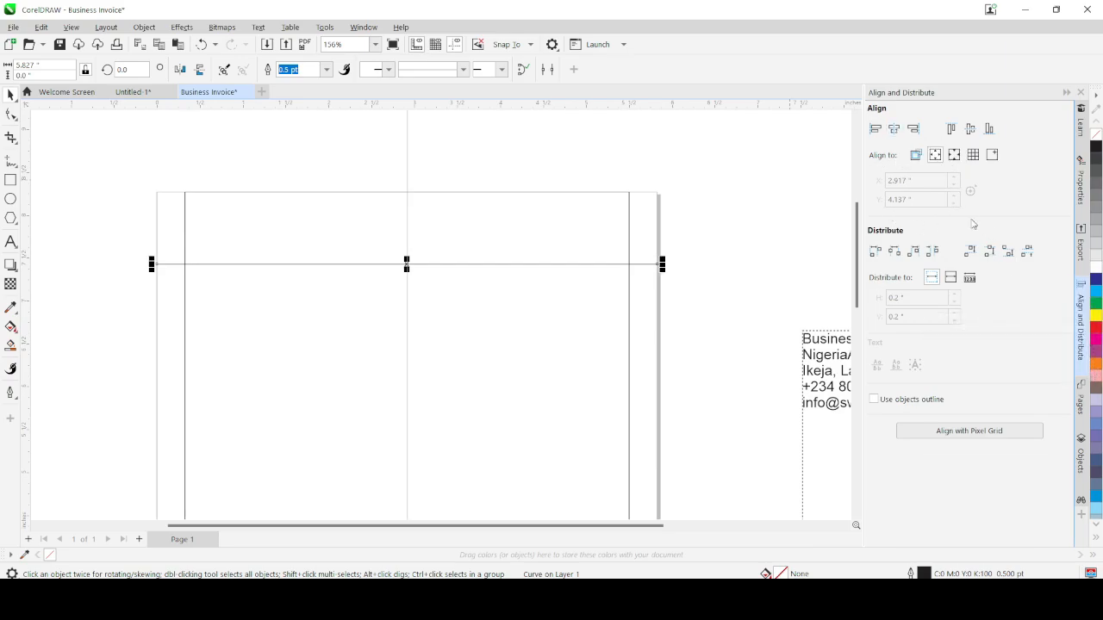
{"action": "left_click", "coordinate": [935, 154]}
{"action": "left_click", "coordinate": [954, 156]}
{"action": "left_click", "coordinate": [936, 156]}
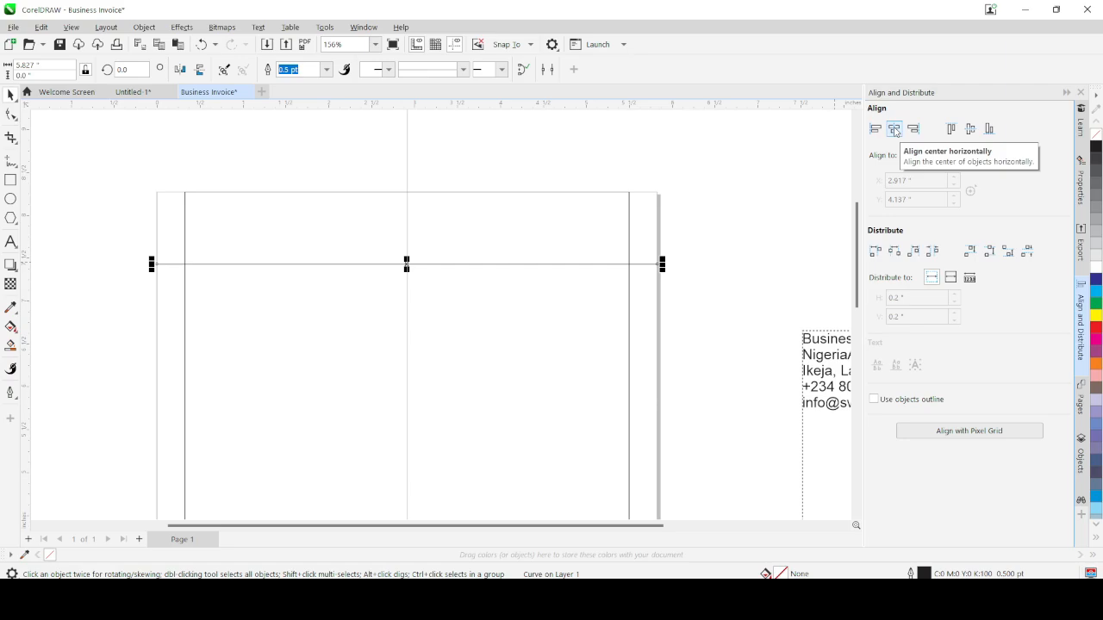
{"action": "left_click", "coordinate": [728, 228]}
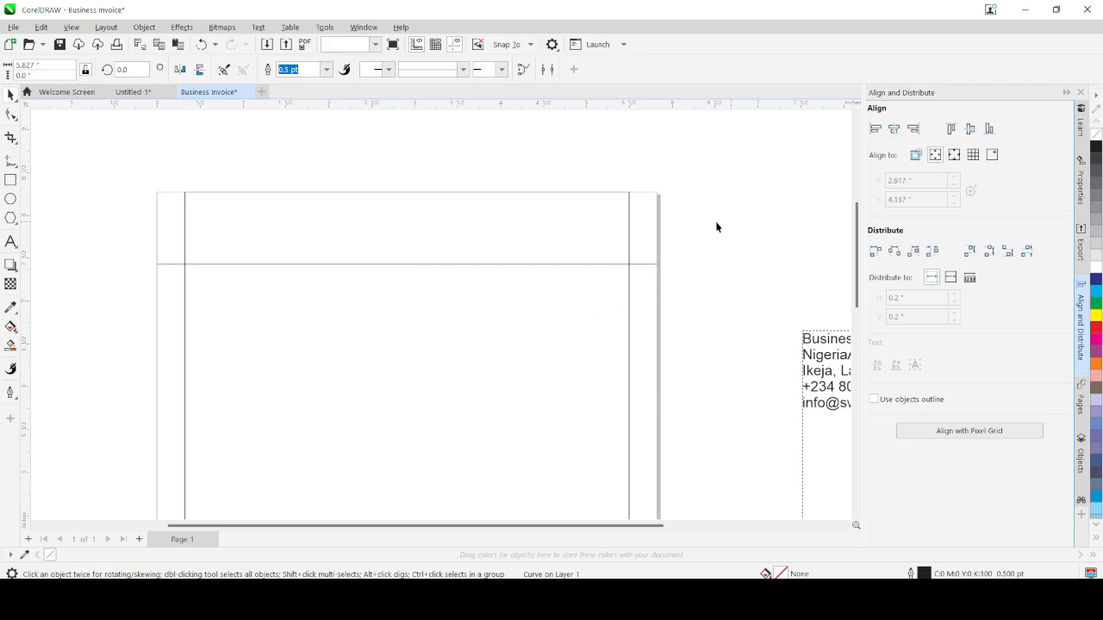
Step: Set the ruler origin to the page's top-left corner
{"action": "left_click", "coordinate": [651, 269]}
{"action": "left_click", "coordinate": [218, 229]}
{"action": "left_click", "coordinate": [166, 208]}
{"action": "left_click", "coordinate": [216, 207]}
{"action": "scroll", "coordinate": [167, 204], "scroll_direction": "up", "scroll_amount": 1}
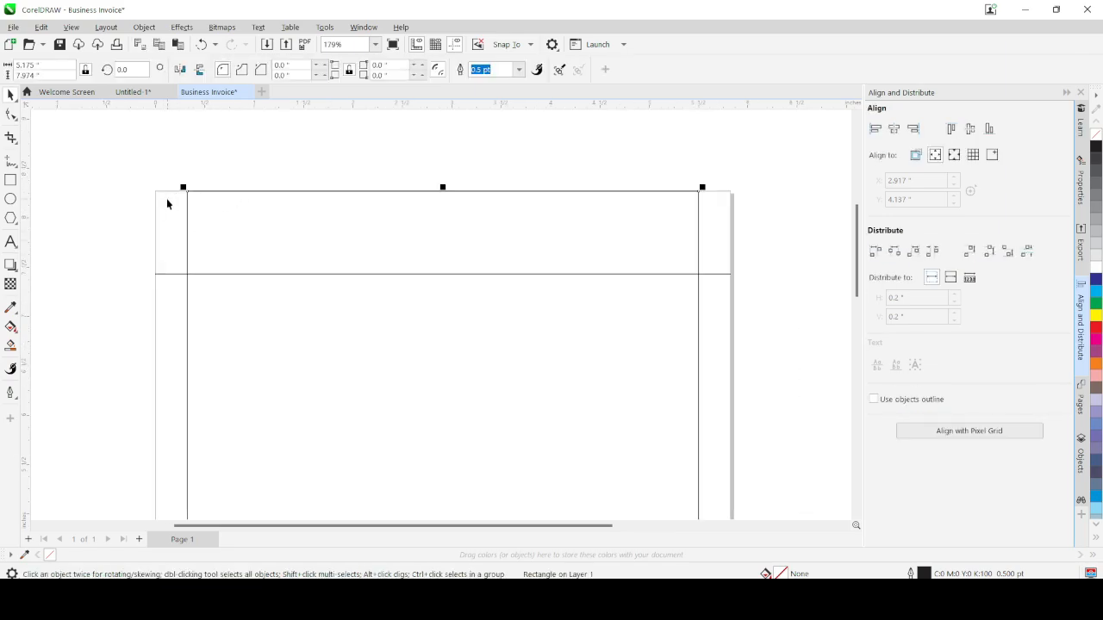
{"action": "scroll", "coordinate": [153, 228], "scroll_direction": "up", "scroll_amount": 1}
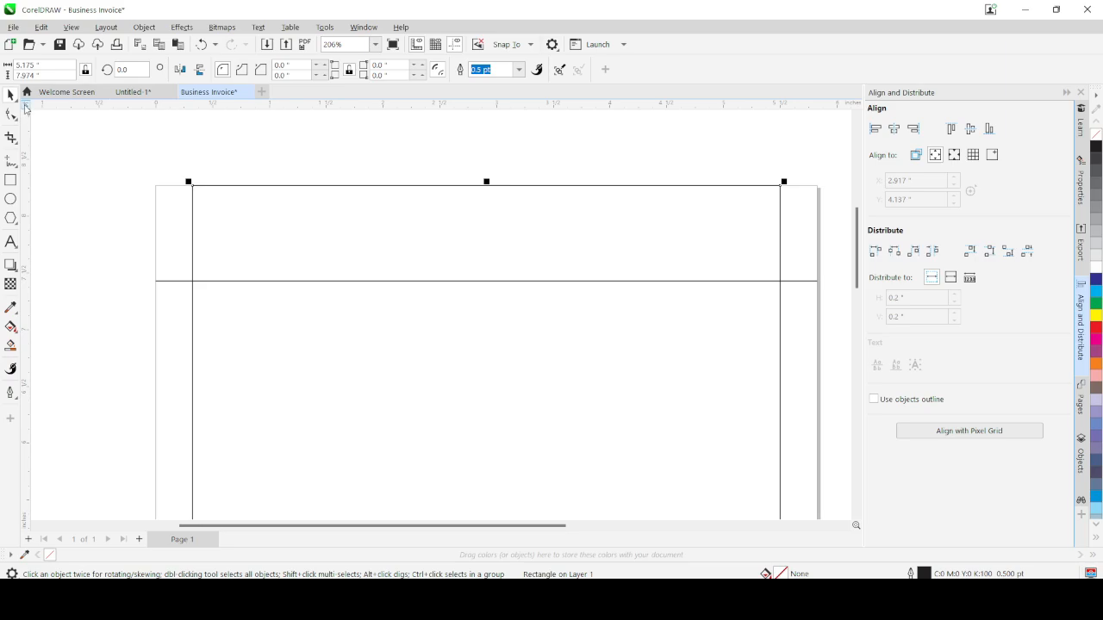
{"action": "left_click_drag", "start_coordinate": [24, 107], "coordinate": [157, 190]}
{"action": "scroll", "coordinate": [140, 339], "scroll_direction": "up", "scroll_amount": 1}
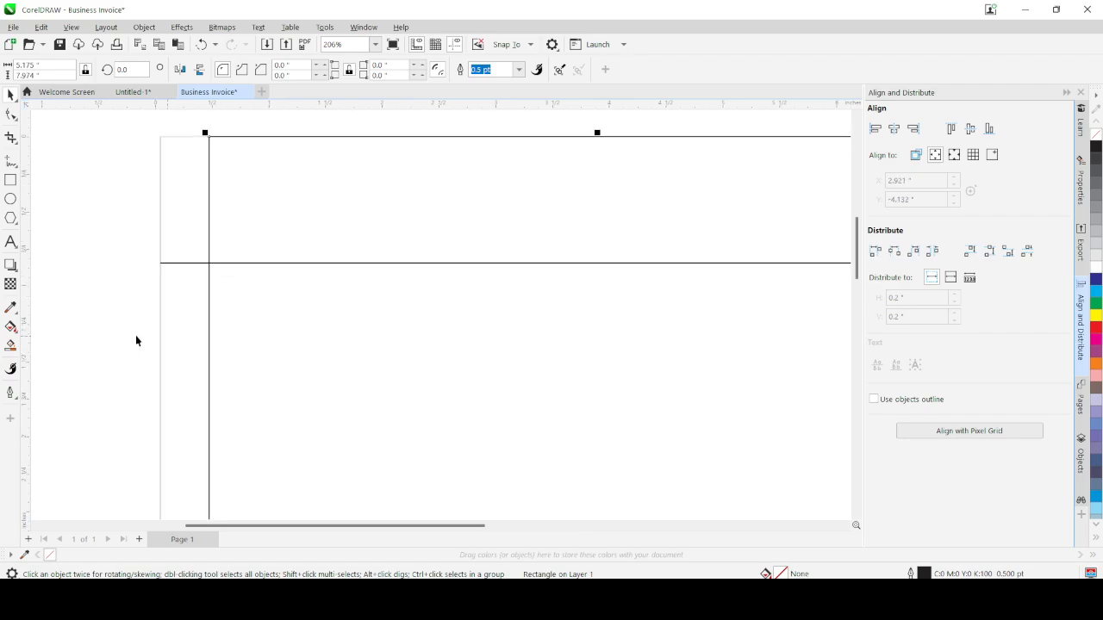
Step: Place a horizontal guideline 3/4 inch below the page's top edge and move the header line up onto it
{"action": "left_click_drag", "start_coordinate": [271, 107], "coordinate": [269, 254]}
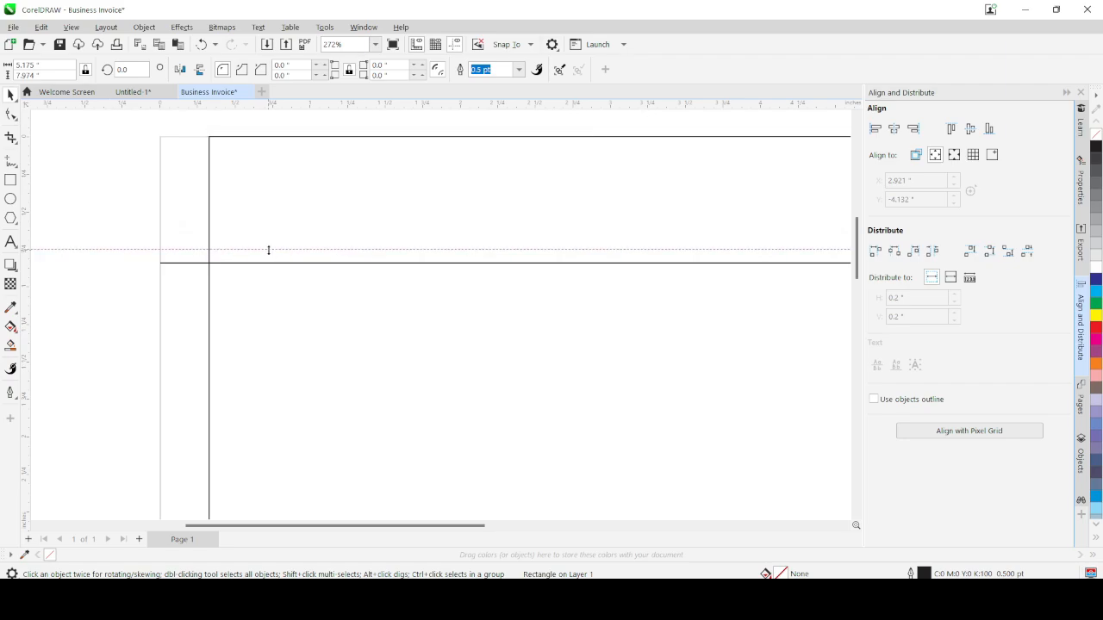
{"action": "left_click", "coordinate": [494, 263]}
{"action": "scroll", "coordinate": [646, 263], "scroll_direction": "up", "scroll_amount": 3}
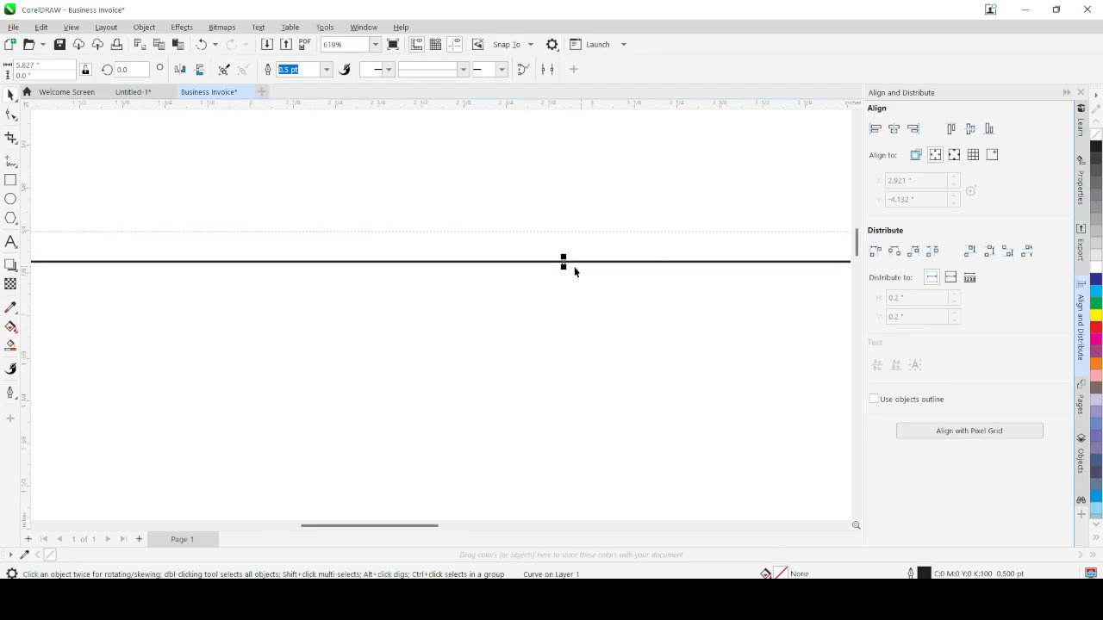
{"action": "left_click", "coordinate": [562, 262]}
{"action": "left_click", "coordinate": [579, 263]}
{"action": "left_click_drag", "start_coordinate": [564, 261], "coordinate": [575, 232]}
{"action": "scroll", "coordinate": [560, 258], "scroll_direction": "down", "scroll_amount": 5}
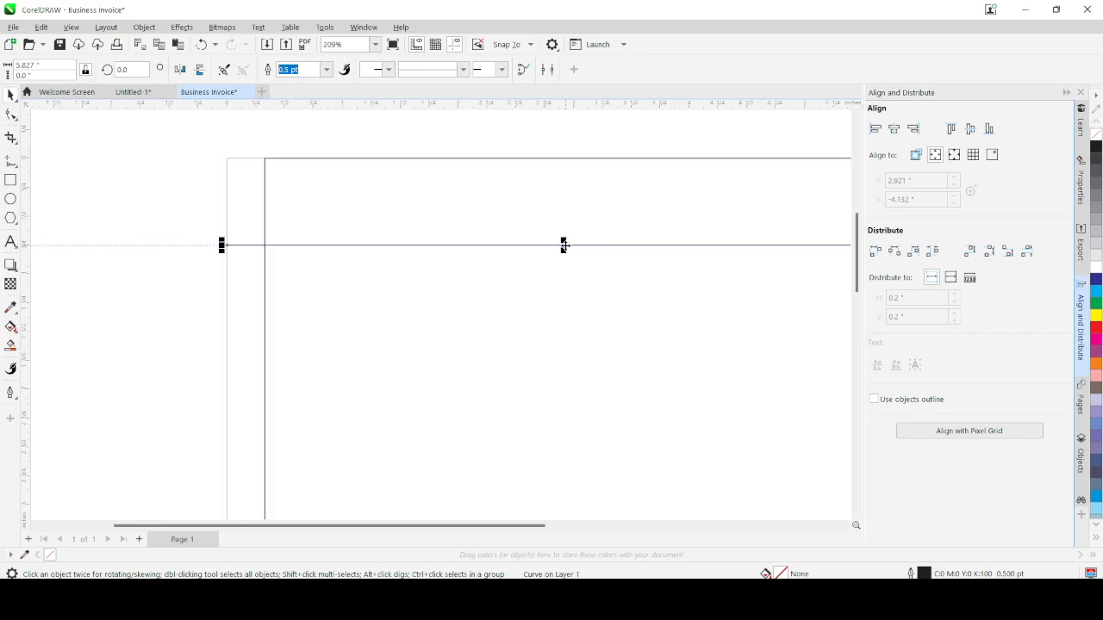
{"action": "scroll", "coordinate": [560, 237], "scroll_direction": "up", "scroll_amount": 4}
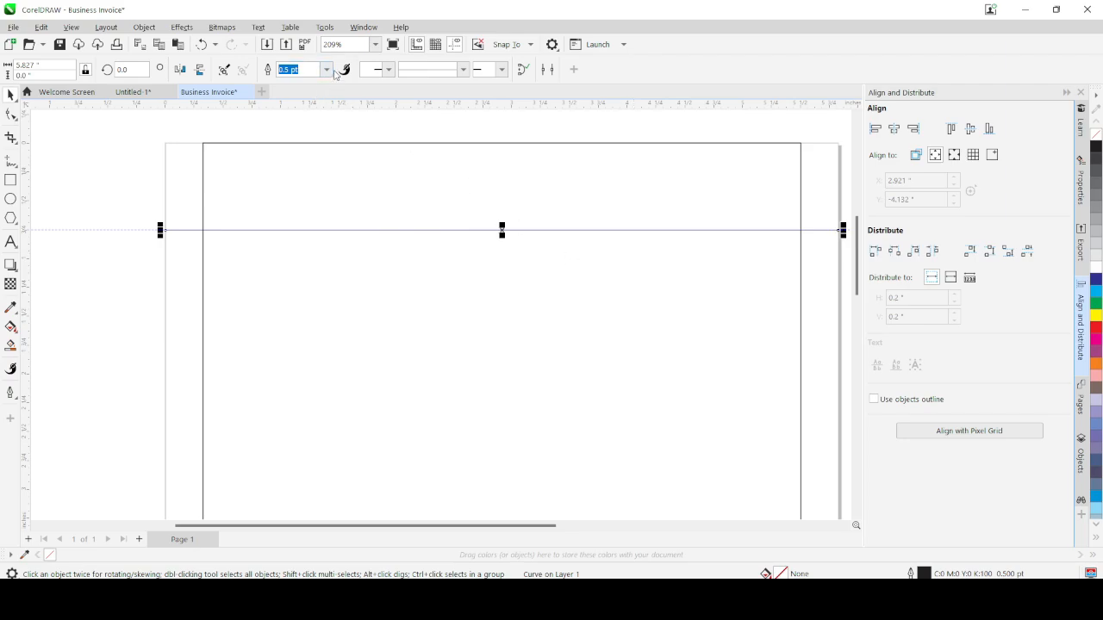
Step: Give the header line a 2.0 pt outline in a dashed line style
{"action": "left_click", "coordinate": [326, 68]}
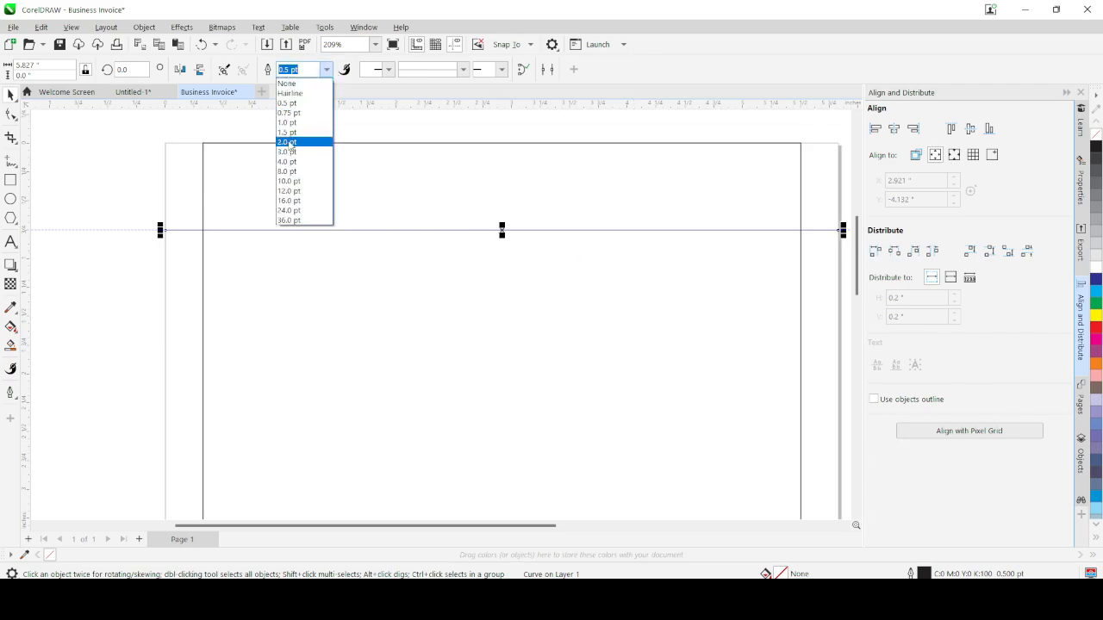
{"action": "left_click", "coordinate": [291, 142]}
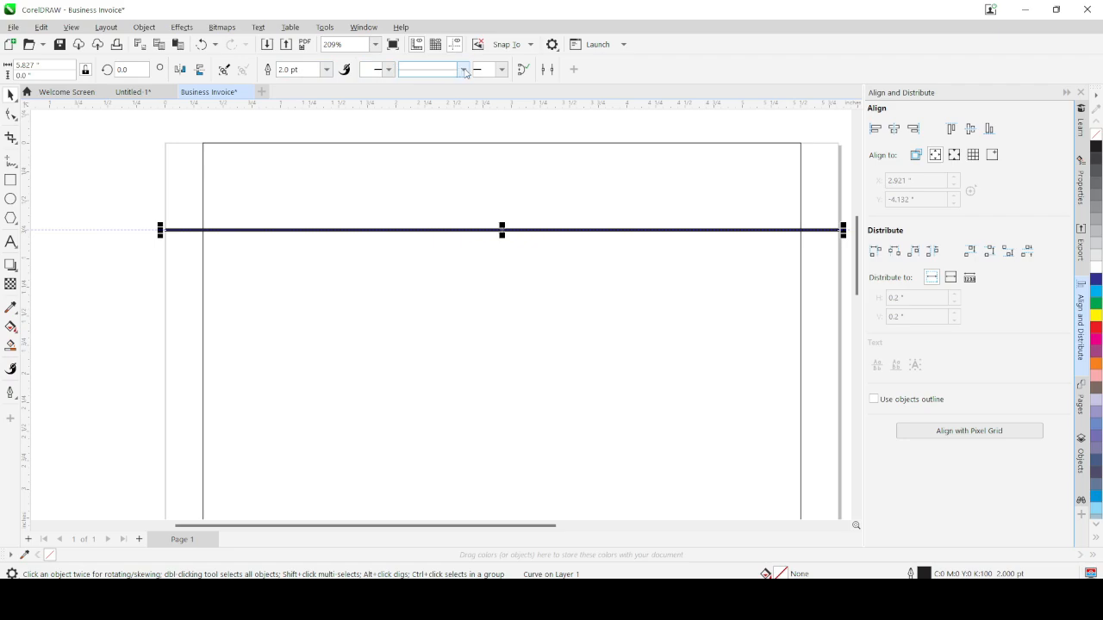
{"action": "left_click", "coordinate": [463, 72]}
{"action": "left_click", "coordinate": [464, 223]}
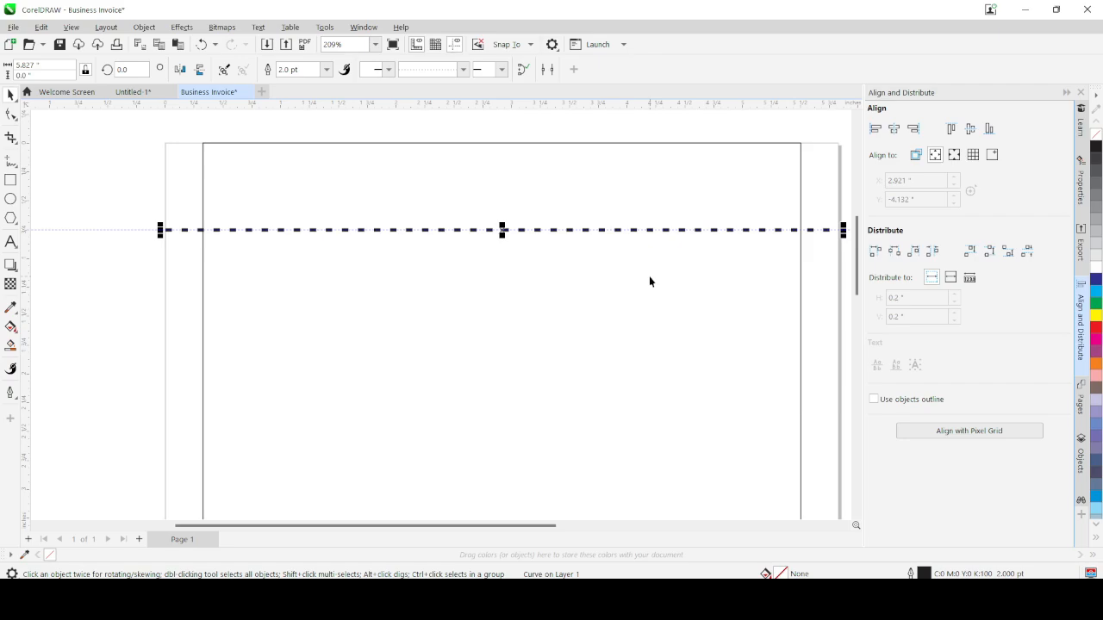
Step: Examine the dashed header line across the page from close up and from farther away
{"action": "scroll", "coordinate": [664, 253], "scroll_direction": "down", "scroll_amount": 4}
{"action": "scroll", "coordinate": [457, 219], "scroll_direction": "up", "scroll_amount": 3}
{"action": "scroll", "coordinate": [441, 215], "scroll_direction": "up", "scroll_amount": 2}
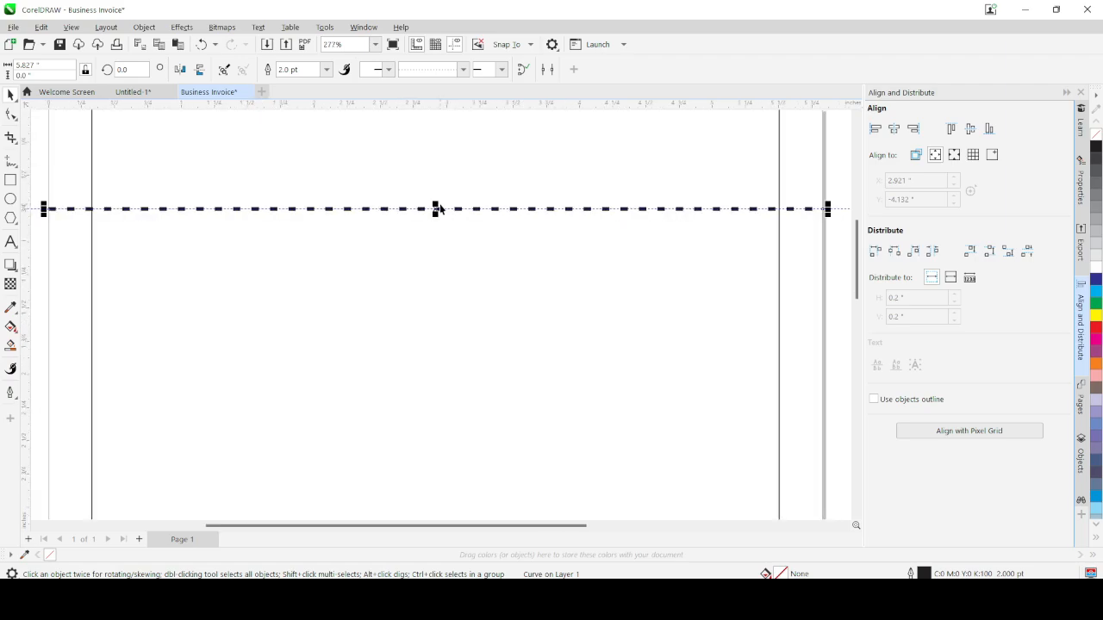
{"action": "scroll", "coordinate": [440, 211], "scroll_direction": "down", "scroll_amount": 3}
{"action": "scroll", "coordinate": [608, 261], "scroll_direction": "up", "scroll_amount": 1}
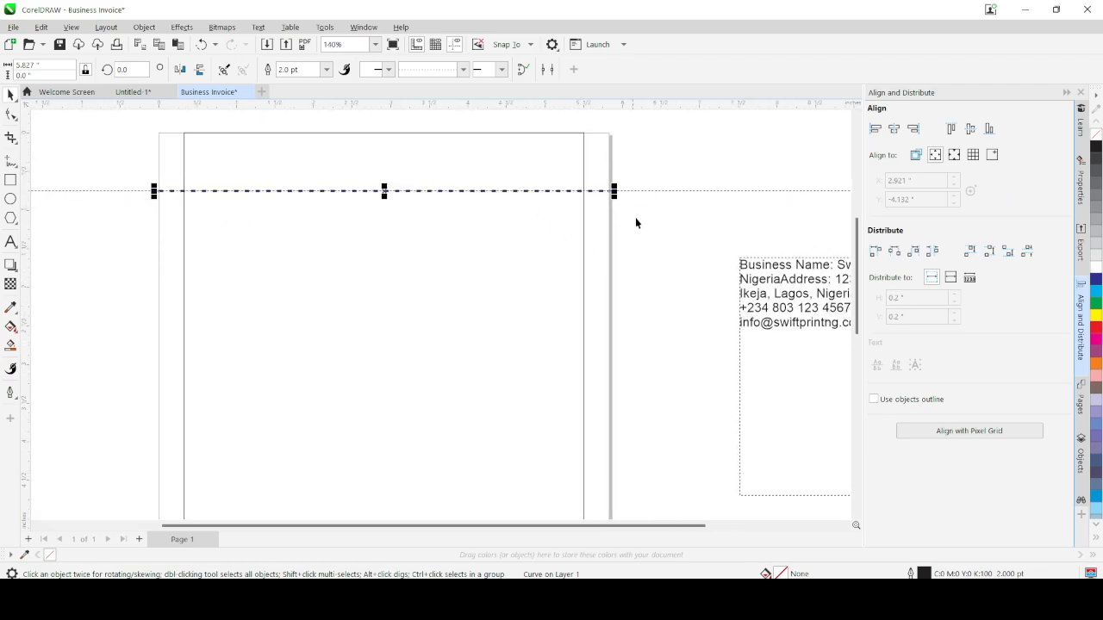
{"action": "scroll", "coordinate": [634, 220], "scroll_direction": "down", "scroll_amount": 1}
{"action": "scroll", "coordinate": [552, 189], "scroll_direction": "up", "scroll_amount": 1}
{"action": "scroll", "coordinate": [618, 258], "scroll_direction": "down", "scroll_amount": 2}
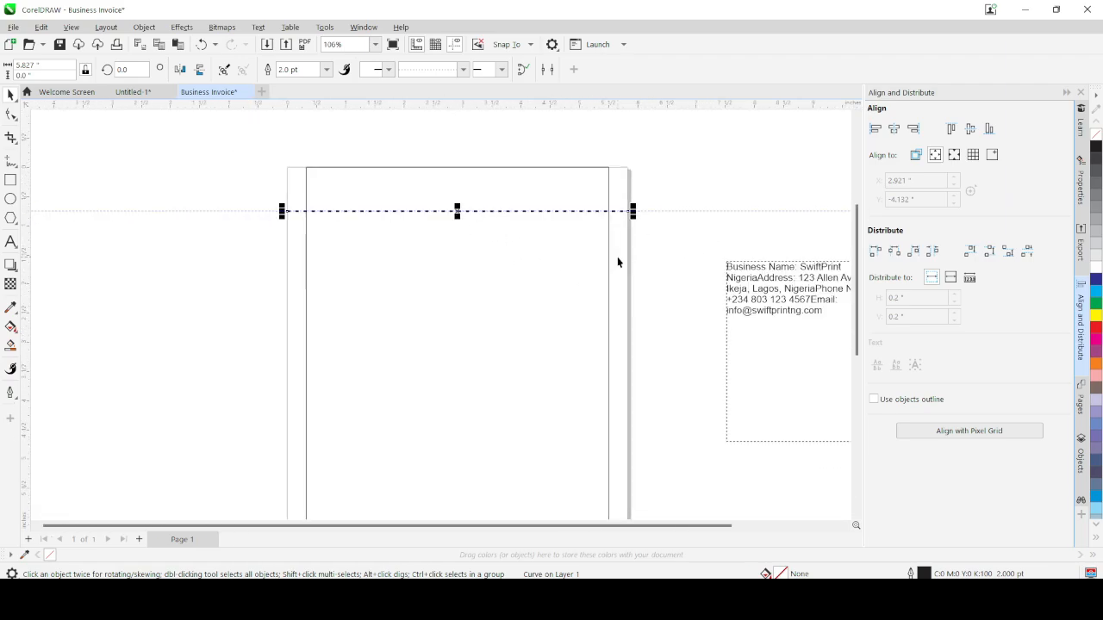
Step: Copy and remove "SwiftPrint Nigeria" from the business details text, and start the address on a new line
{"action": "scroll", "coordinate": [770, 266], "scroll_direction": "up", "scroll_amount": 2}
{"action": "left_click", "coordinate": [773, 268]}
{"action": "double_click", "coordinate": [769, 268]}
{"action": "left_click_drag", "start_coordinate": [768, 268], "coordinate": [717, 278]}
{"action": "key", "text": "ctrl+c"}
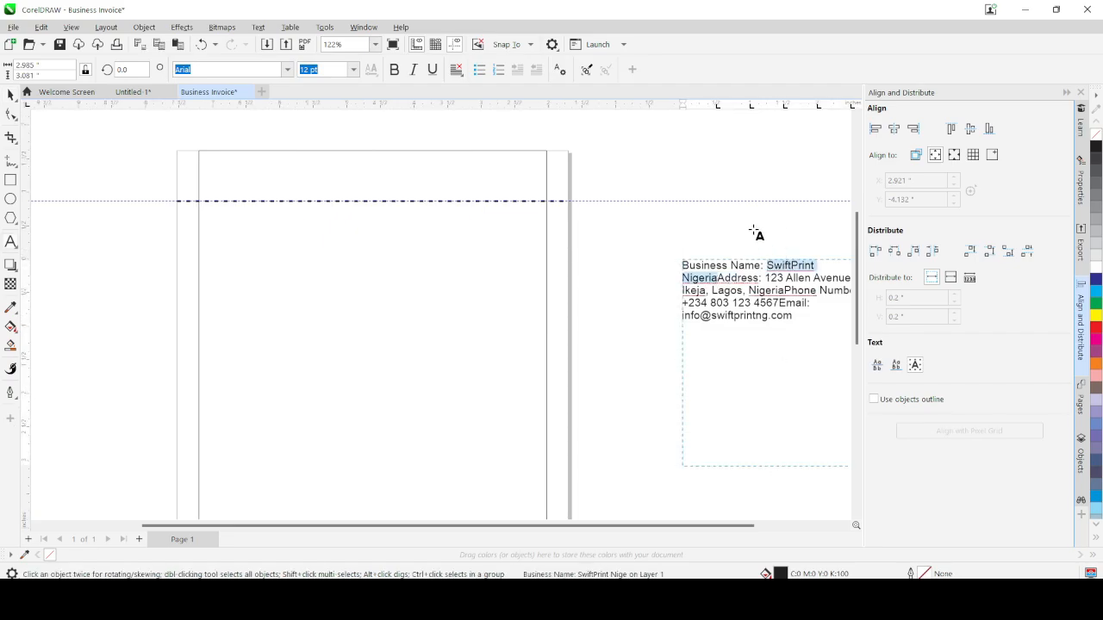
{"action": "scroll", "coordinate": [689, 259], "scroll_direction": "up", "scroll_amount": 2}
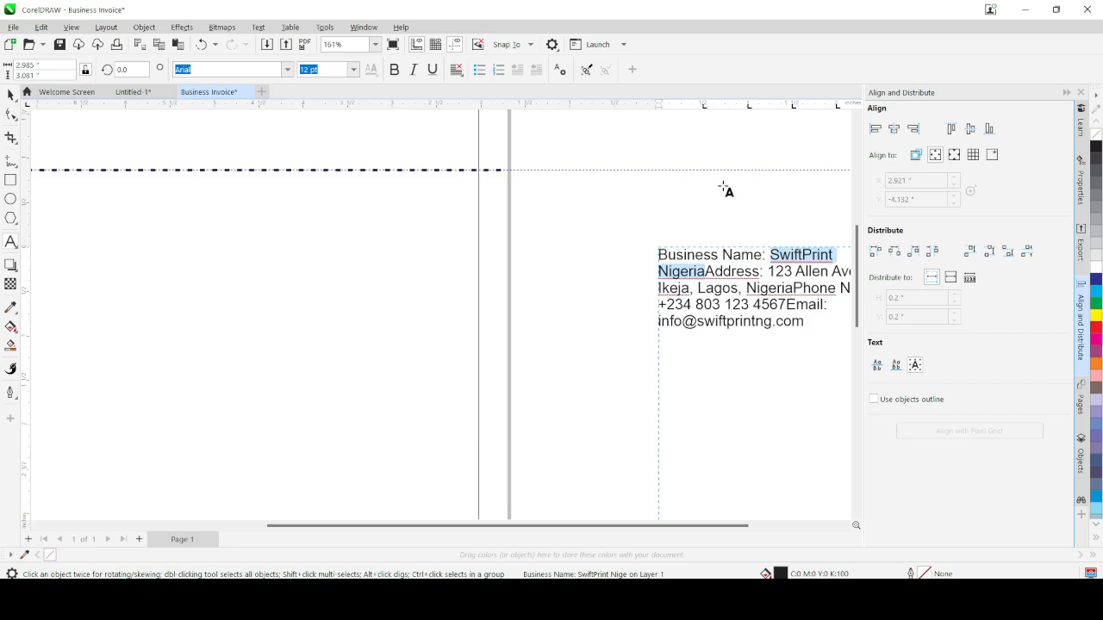
{"action": "key", "text": "Delete"}
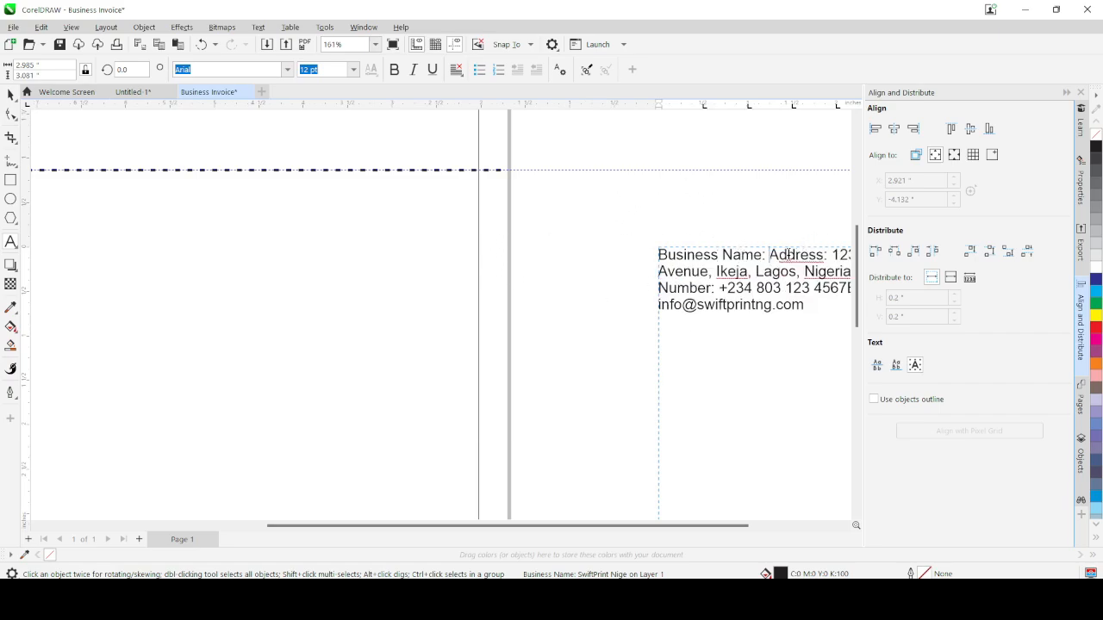
{"action": "key", "text": "Return"}
Step: Paste "SwiftPrint Nigeria" as a separate text object just below the dashed header line, inside the frame
{"action": "scroll", "coordinate": [777, 241], "scroll_direction": "down", "scroll_amount": 1}
{"action": "scroll", "coordinate": [786, 243], "scroll_direction": "down", "scroll_amount": 1}
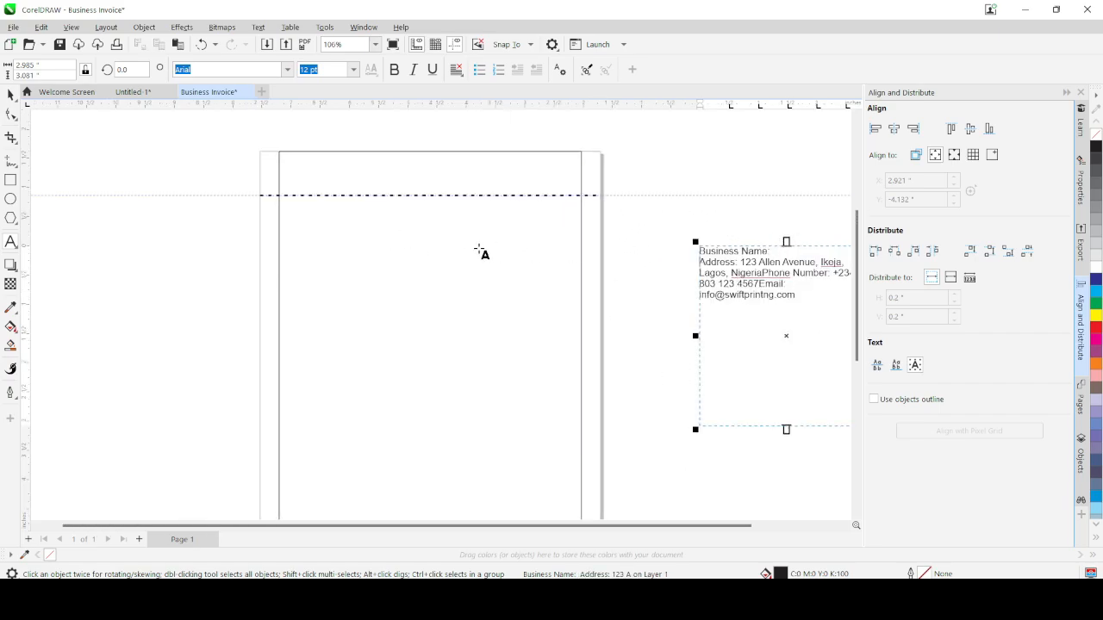
{"action": "left_click", "coordinate": [333, 213]}
{"action": "key", "text": "ctrl+v"}
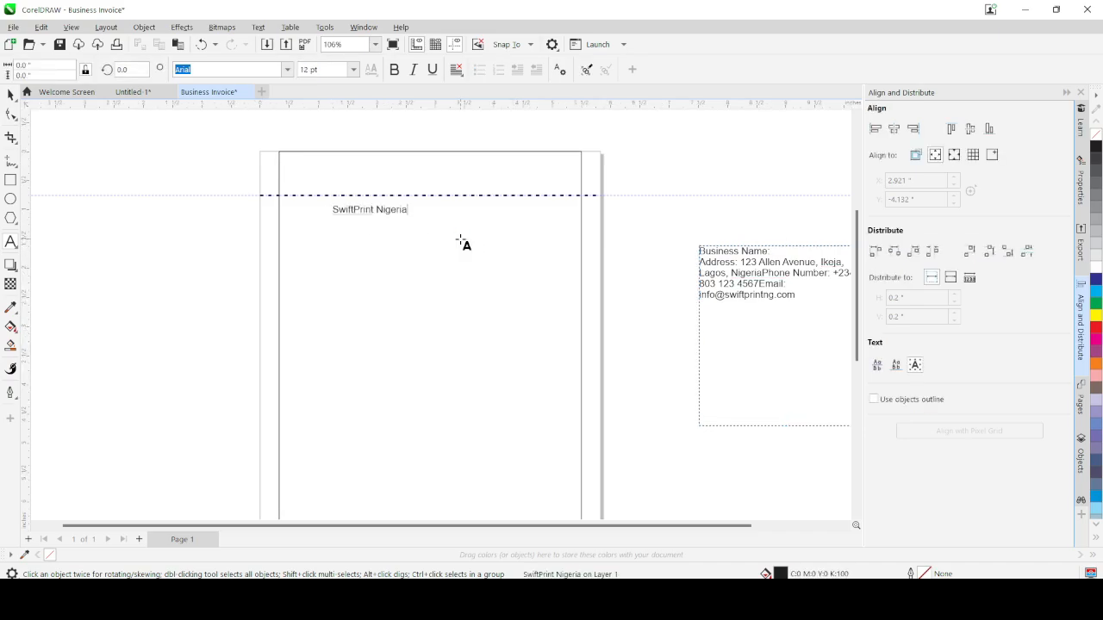
{"action": "left_click", "coordinate": [10, 95]}
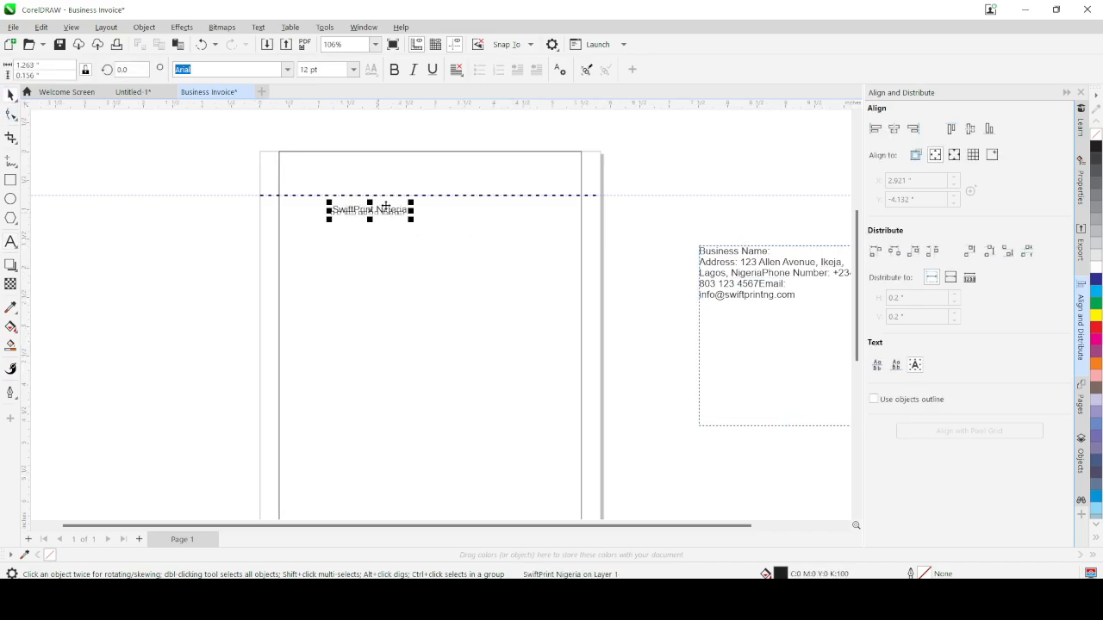
{"action": "left_click_drag", "start_coordinate": [383, 215], "coordinate": [395, 223]}
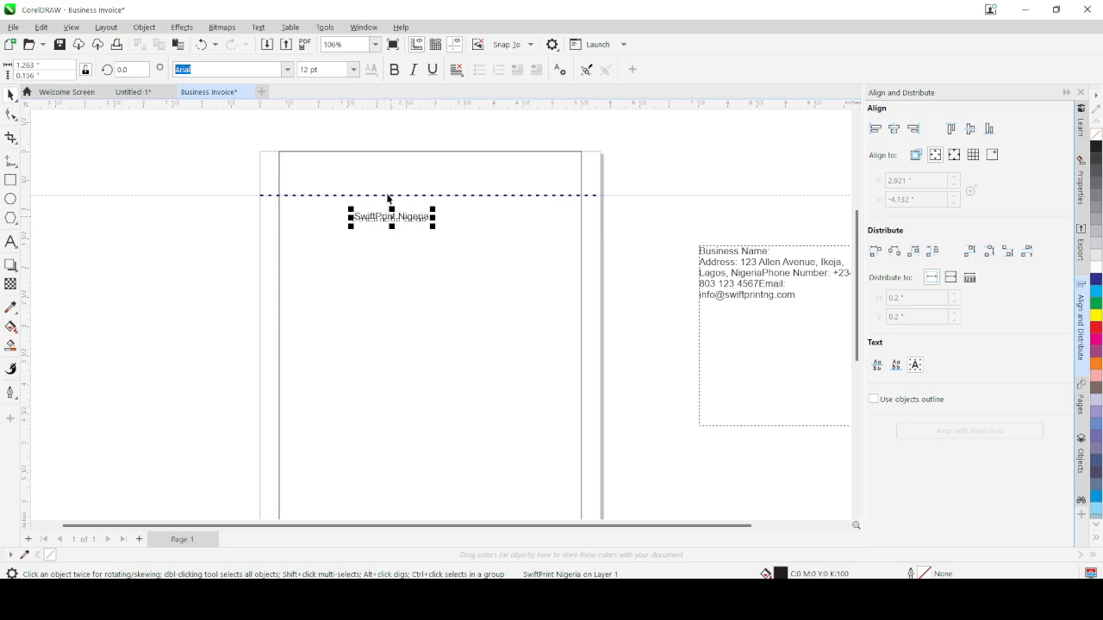
Step: Set the business name in Antagonist - Personal Use at about 30.6 pt and centre it between the frame's sides
{"action": "left_click", "coordinate": [287, 69]}
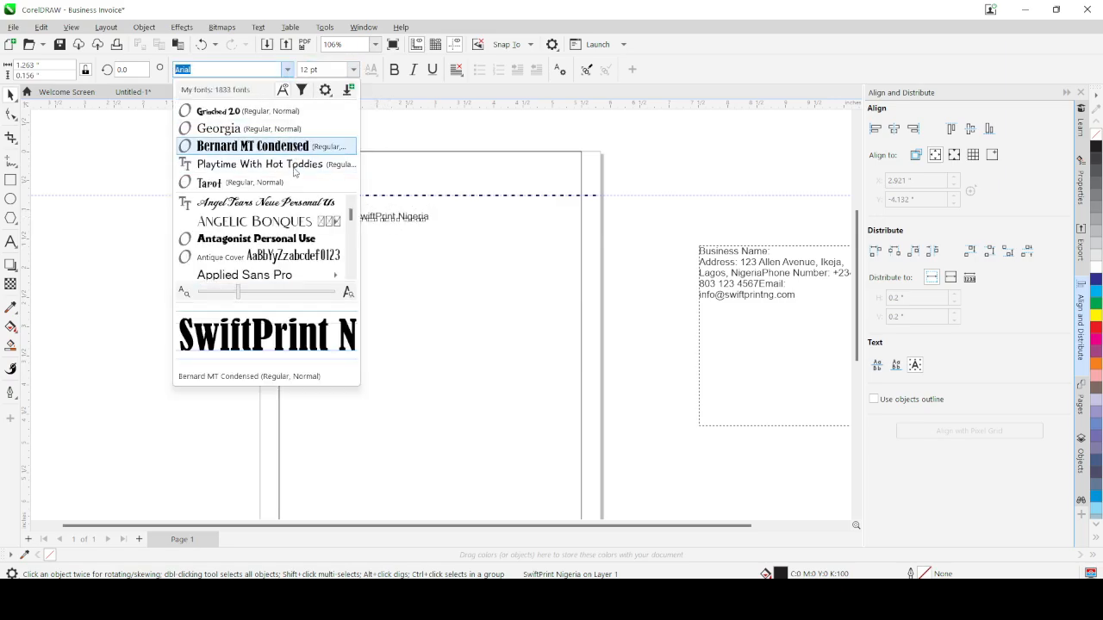
{"action": "left_click", "coordinate": [302, 242]}
{"action": "left_click_drag", "start_coordinate": [438, 226], "coordinate": [498, 242]}
{"action": "left_click_drag", "start_coordinate": [392, 226], "coordinate": [433, 227]}
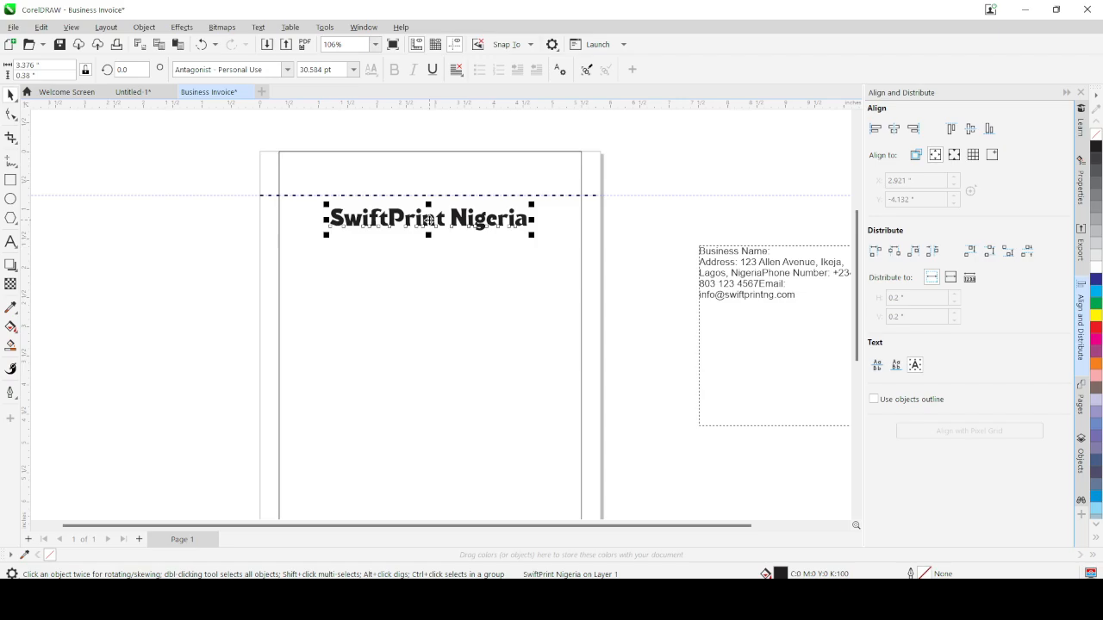
{"action": "scroll", "coordinate": [431, 219], "scroll_direction": "up", "scroll_amount": 5}
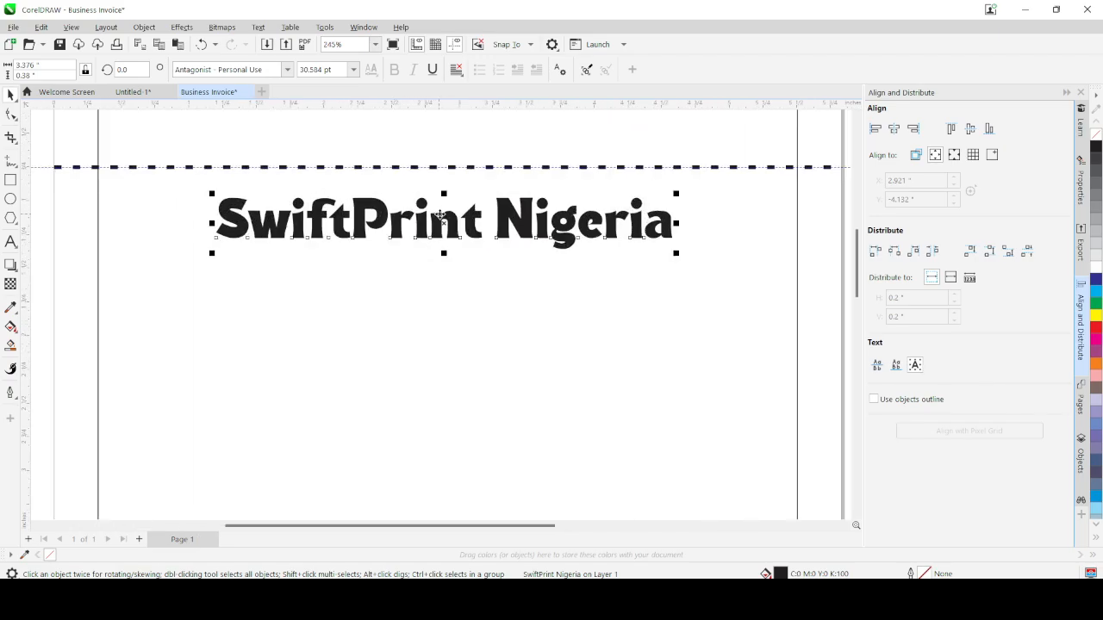
Step: Fine-tune the vertical position of the business name just below the dashed header line
{"action": "left_click_drag", "start_coordinate": [451, 225], "coordinate": [452, 232]}
{"action": "scroll", "coordinate": [481, 230], "scroll_direction": "down", "scroll_amount": 2}
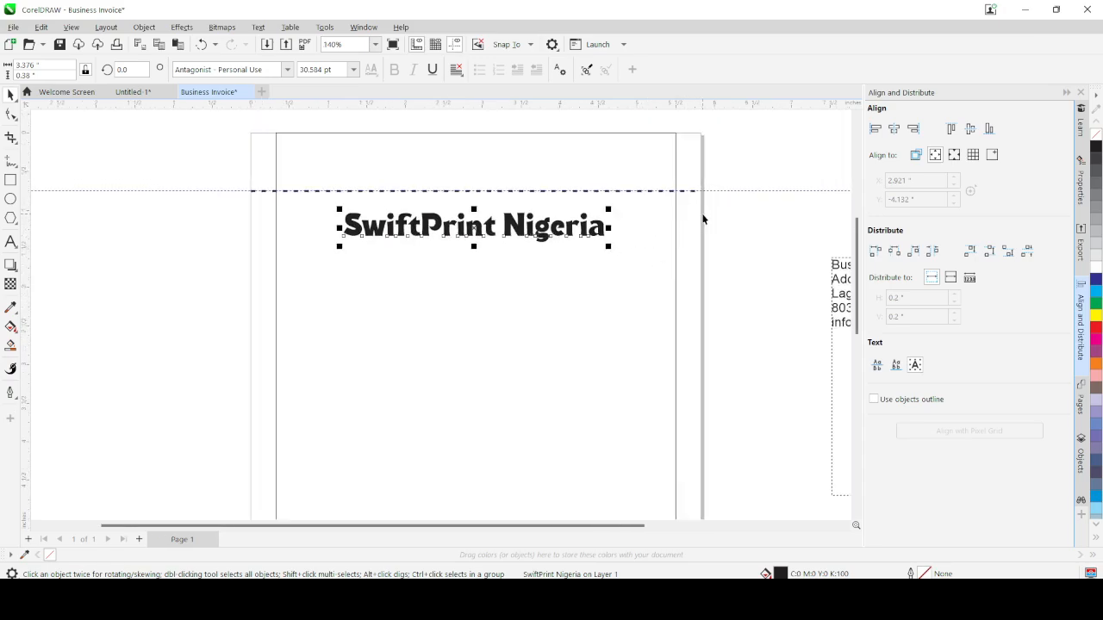
{"action": "scroll", "coordinate": [496, 236], "scroll_direction": "up", "scroll_amount": 4}
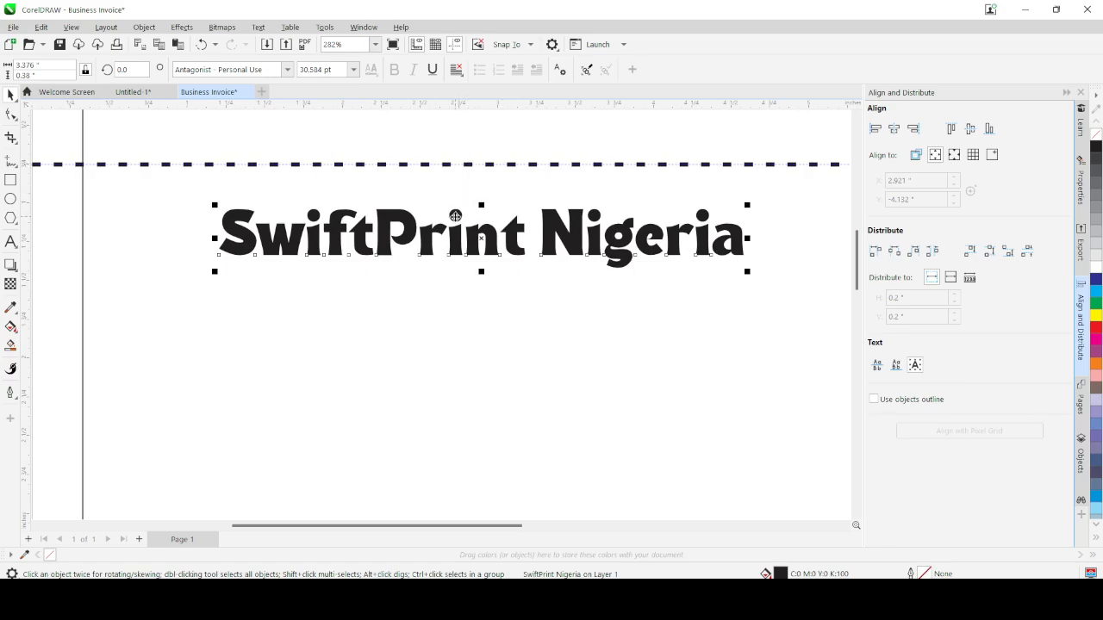
{"action": "mouse_move", "coordinate": [483, 237]}
{"action": "left_mouse_down"}
{"action": "mouse_move", "coordinate": [485, 248]}
{"action": "mouse_move", "coordinate": [483, 229]}
{"action": "left_mouse_up"}
{"action": "scroll", "coordinate": [483, 229], "scroll_direction": "down", "scroll_amount": 2}
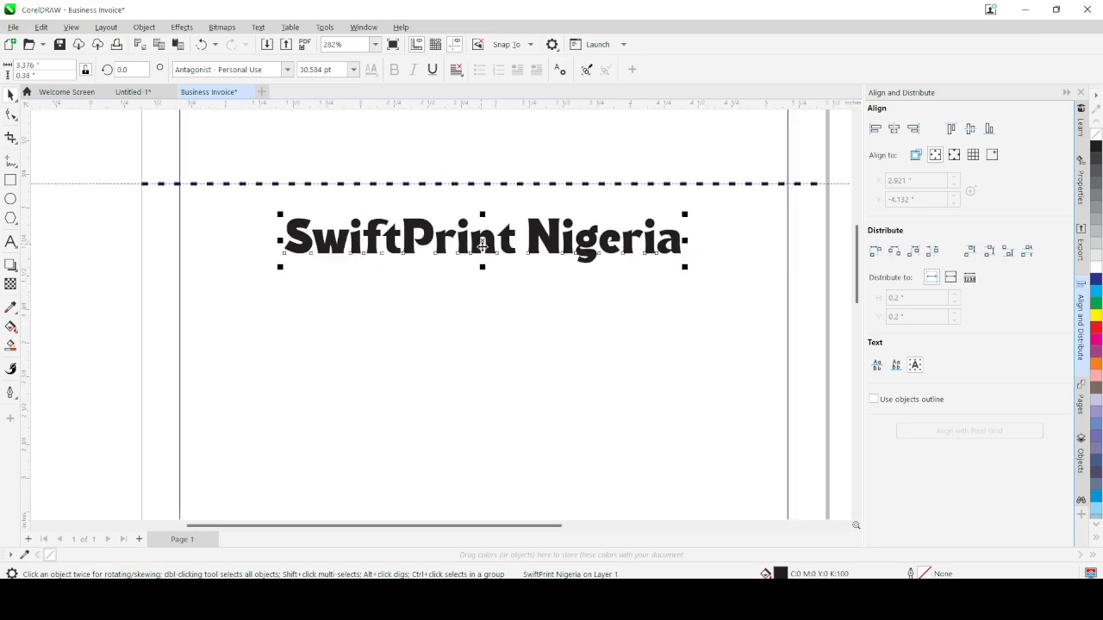
{"action": "scroll", "coordinate": [483, 229], "scroll_direction": "up", "scroll_amount": 1}
{"action": "scroll", "coordinate": [480, 229], "scroll_direction": "down", "scroll_amount": 2}
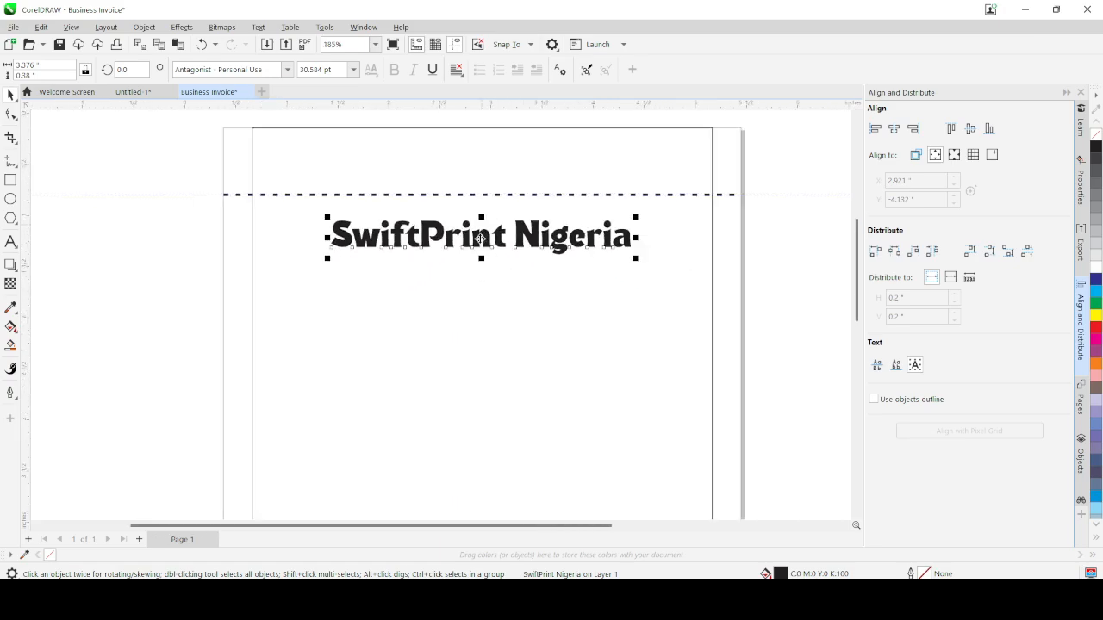
Step: Lower the margin frame's upper edge to the top of the business name and nudge the name down to sit just inside it
{"action": "left_click", "coordinate": [252, 246]}
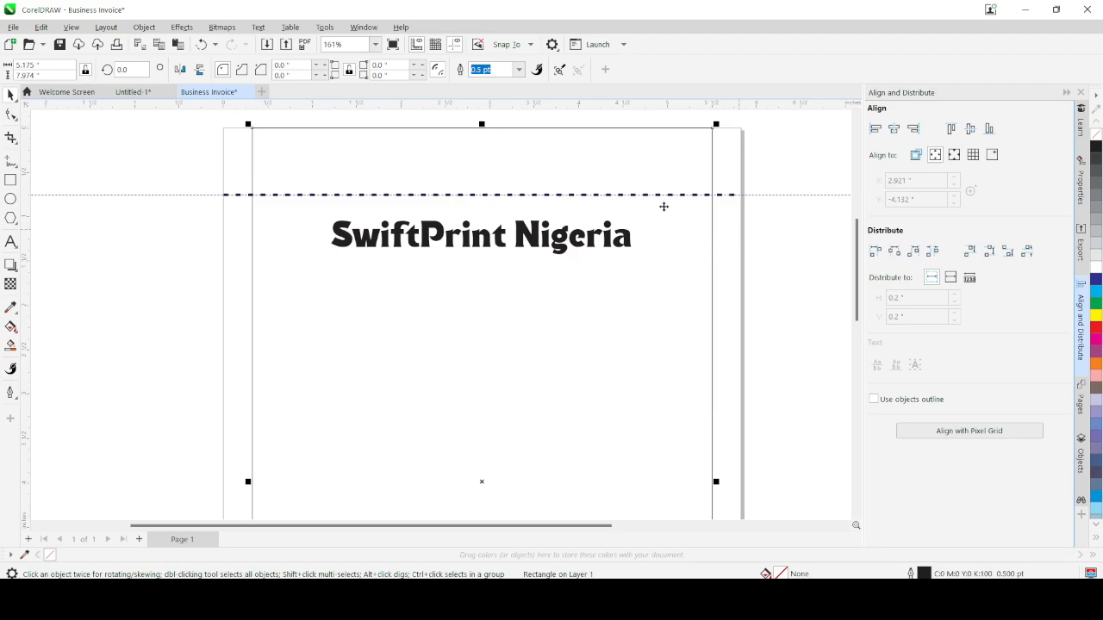
{"action": "left_click_drag", "start_coordinate": [482, 124], "coordinate": [486, 216]}
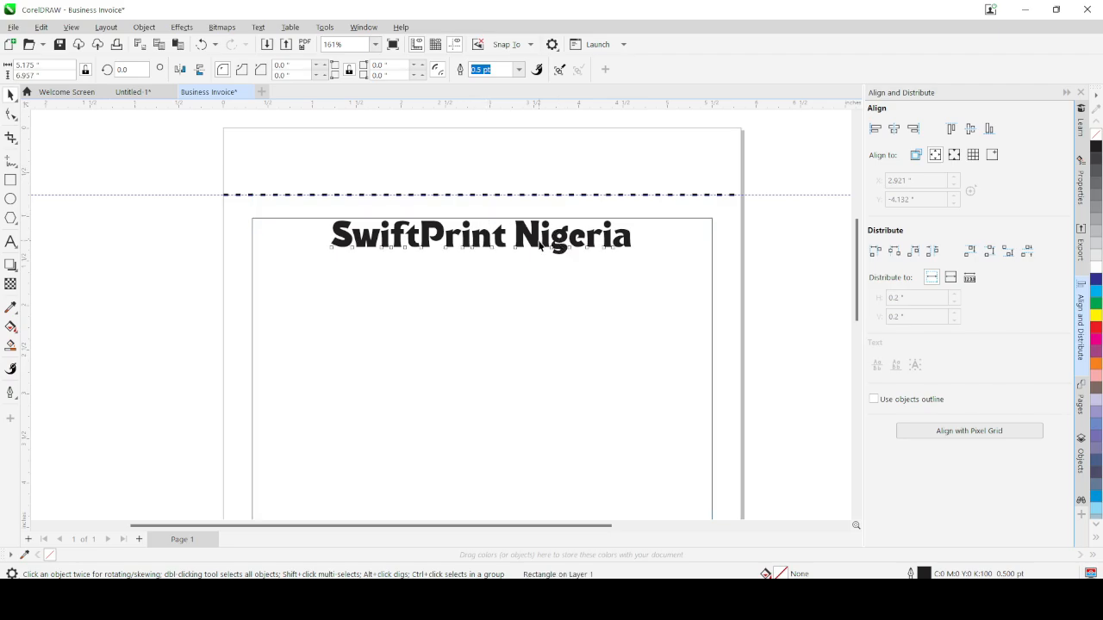
{"action": "left_click", "coordinate": [545, 245]}
{"action": "left_click_drag", "start_coordinate": [543, 240], "coordinate": [543, 238]}
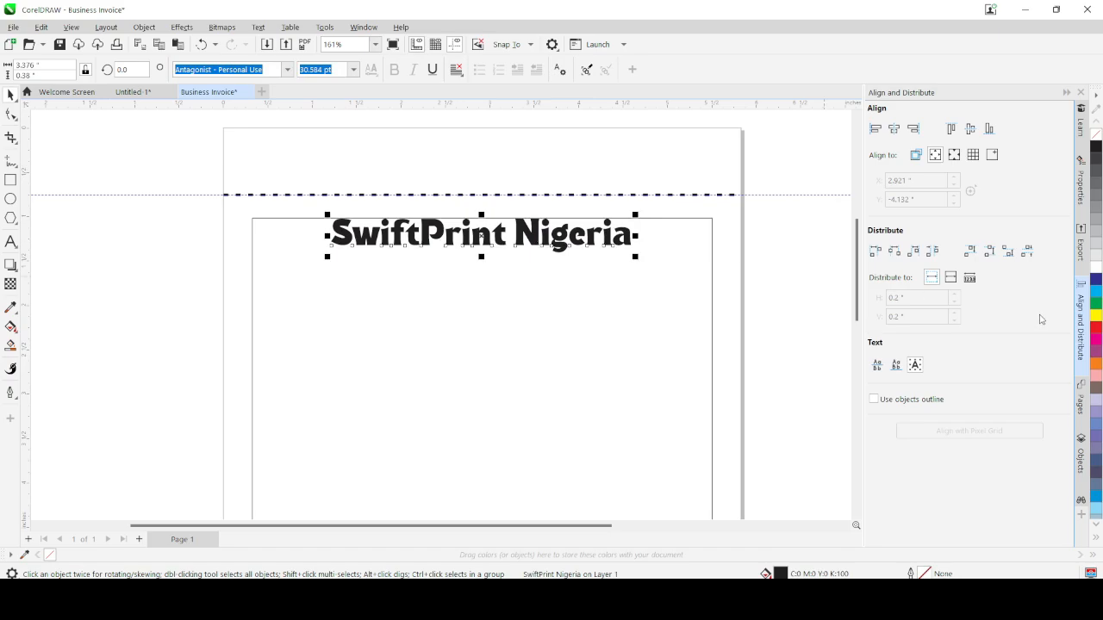
{"action": "key", "text": "Down"}
{"action": "key", "text": "Down"}
{"action": "key", "text": "Down"}
{"action": "left_click", "coordinate": [665, 216]}
{"action": "left_click", "coordinate": [495, 218]}
{"action": "left_click_drag", "start_coordinate": [482, 215], "coordinate": [482, 218]}
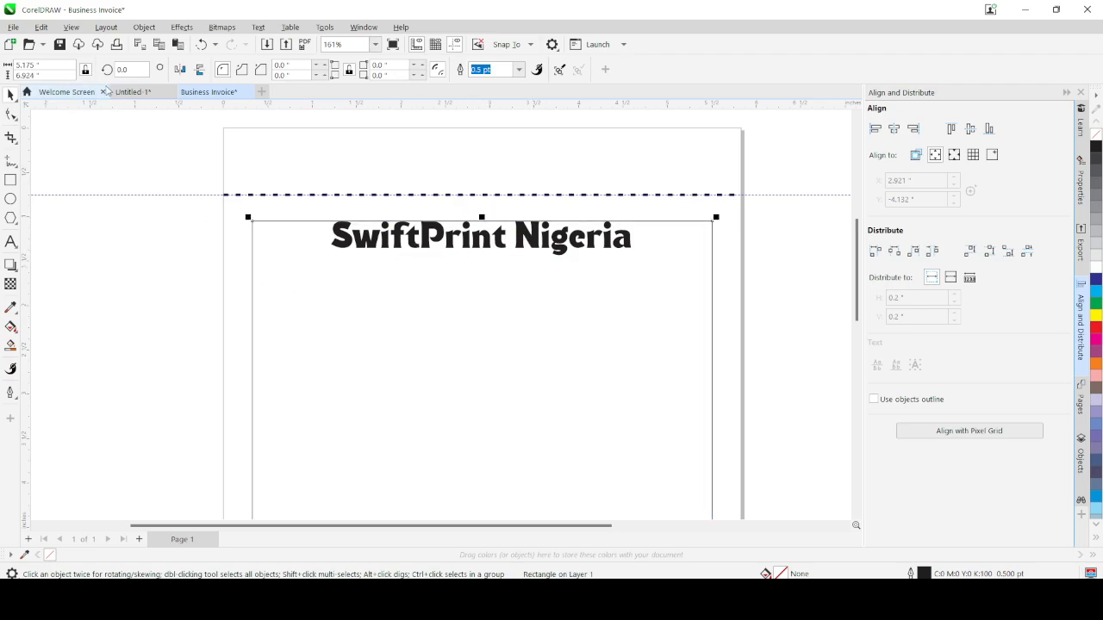
Step: Add vertical guidelines about 0.25 inch inside the page's left and right edges, setting the ruler origin at each upper page corner
{"action": "left_click_drag", "start_coordinate": [26, 105], "coordinate": [223, 133]}
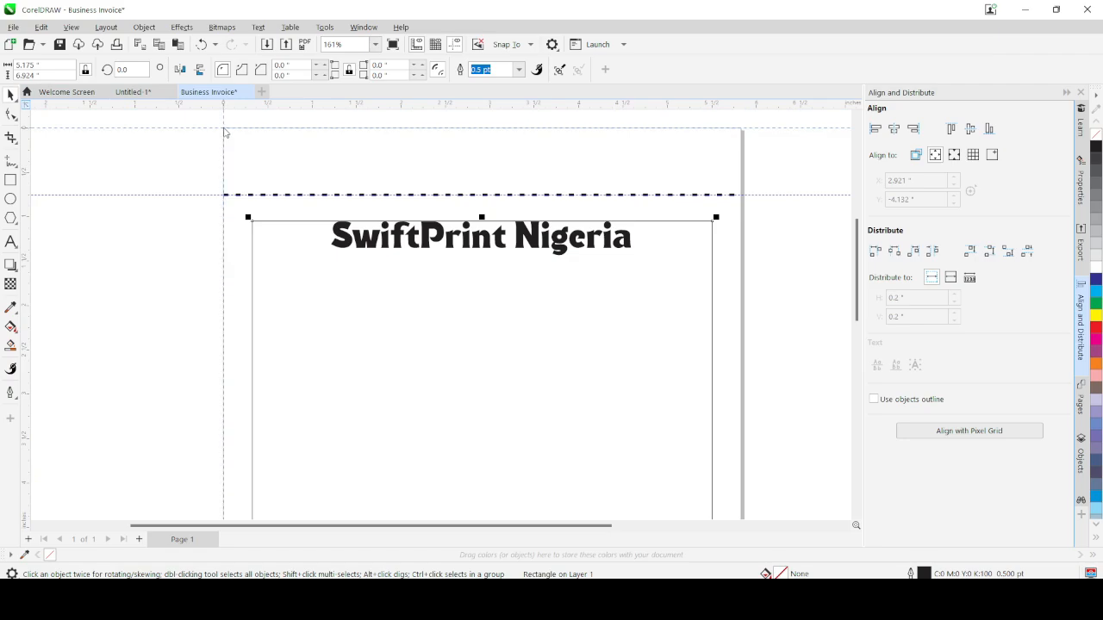
{"action": "left_click_drag", "start_coordinate": [32, 270], "coordinate": [251, 252]}
{"action": "left_click_drag", "start_coordinate": [244, 251], "coordinate": [244, 251]}
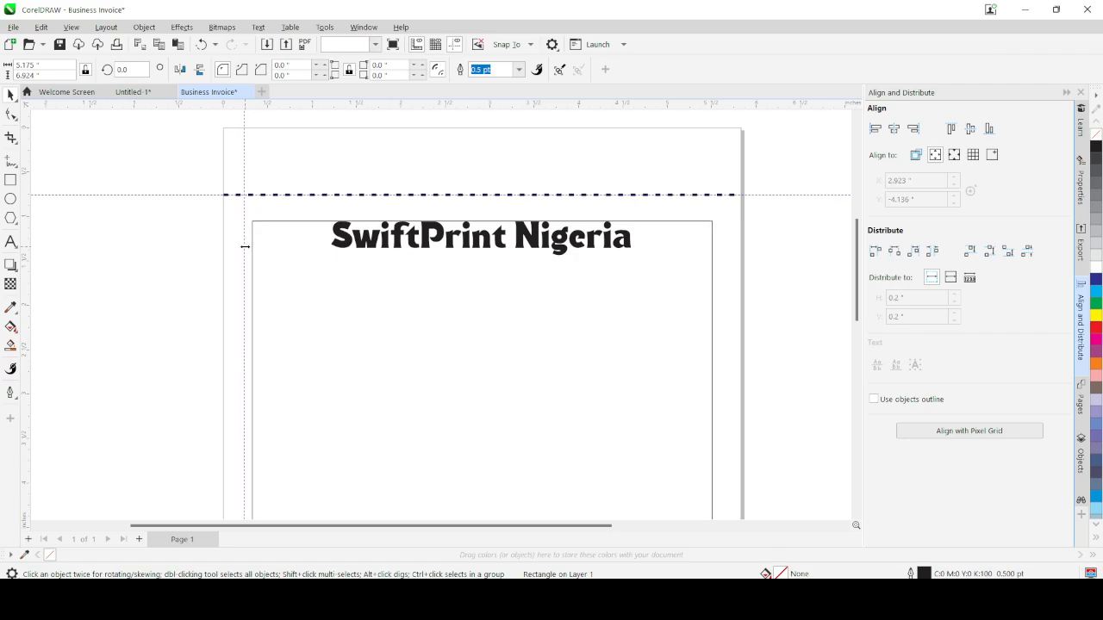
{"action": "left_click_drag", "start_coordinate": [29, 110], "coordinate": [742, 134]}
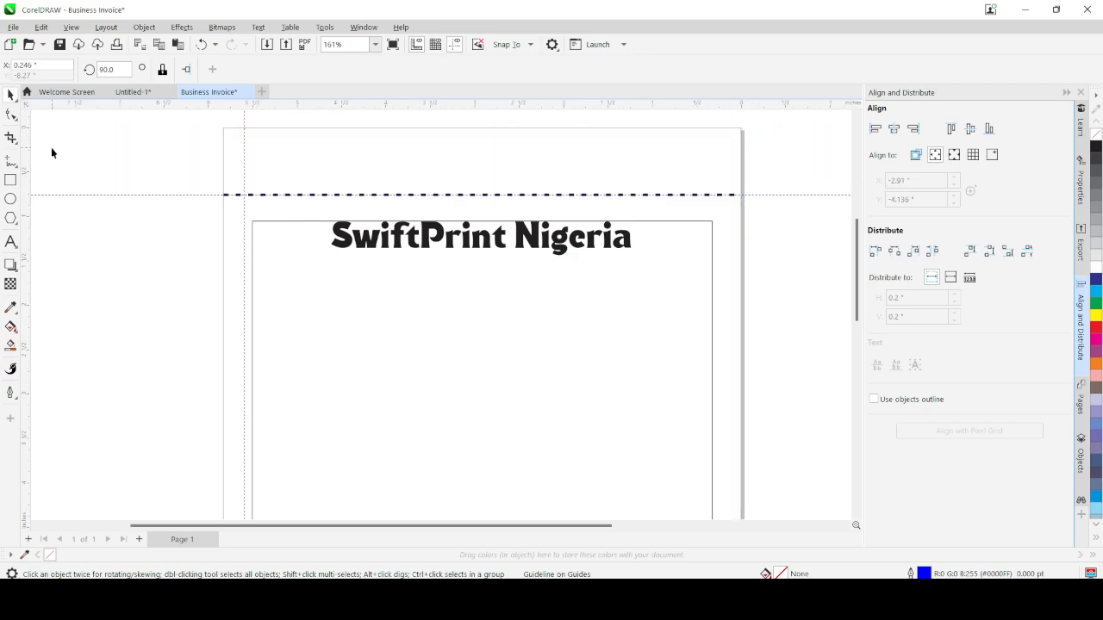
{"action": "left_click_drag", "start_coordinate": [25, 169], "coordinate": [268, 193]}
{"action": "left_click_drag", "start_coordinate": [772, 152], "coordinate": [722, 187]}
Step: Widen the margin frame evenly on both sides to 5.32 inches so it meets the two vertical guidelines
{"action": "left_click", "coordinate": [684, 286]}
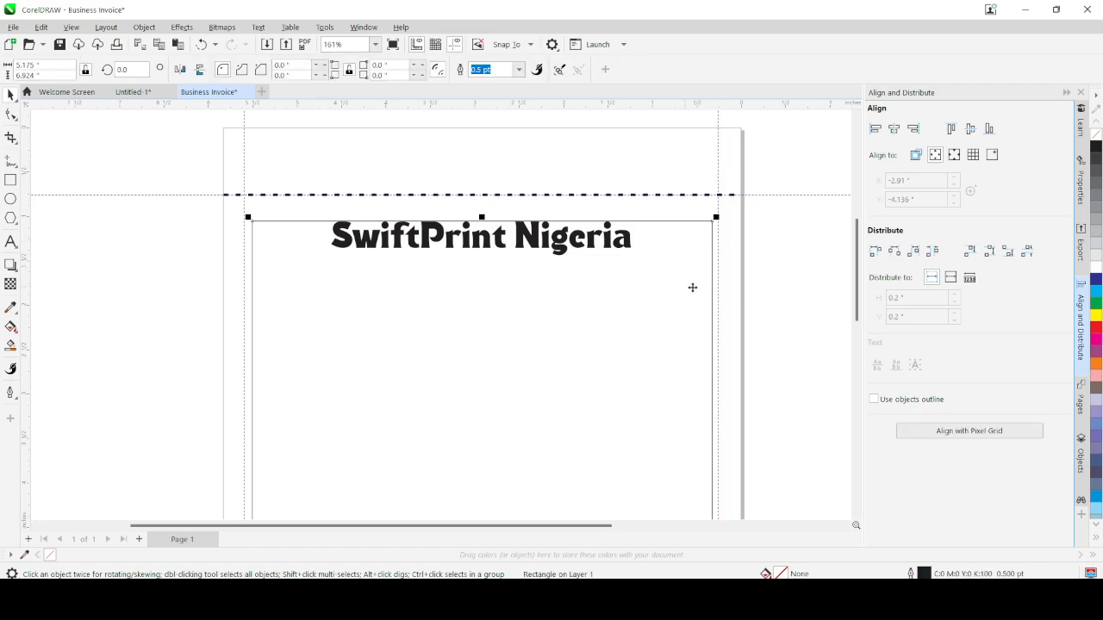
{"action": "scroll", "coordinate": [726, 434], "scroll_direction": "down", "scroll_amount": 3}
{"action": "scroll", "coordinate": [715, 405], "scroll_direction": "up", "scroll_amount": 5}
{"action": "left_click_drag", "start_coordinate": [705, 371], "coordinate": [716, 371]}
{"action": "scroll", "coordinate": [697, 357], "scroll_direction": "down", "scroll_amount": 4}
{"action": "scroll", "coordinate": [615, 463], "scroll_direction": "up", "scroll_amount": 5}
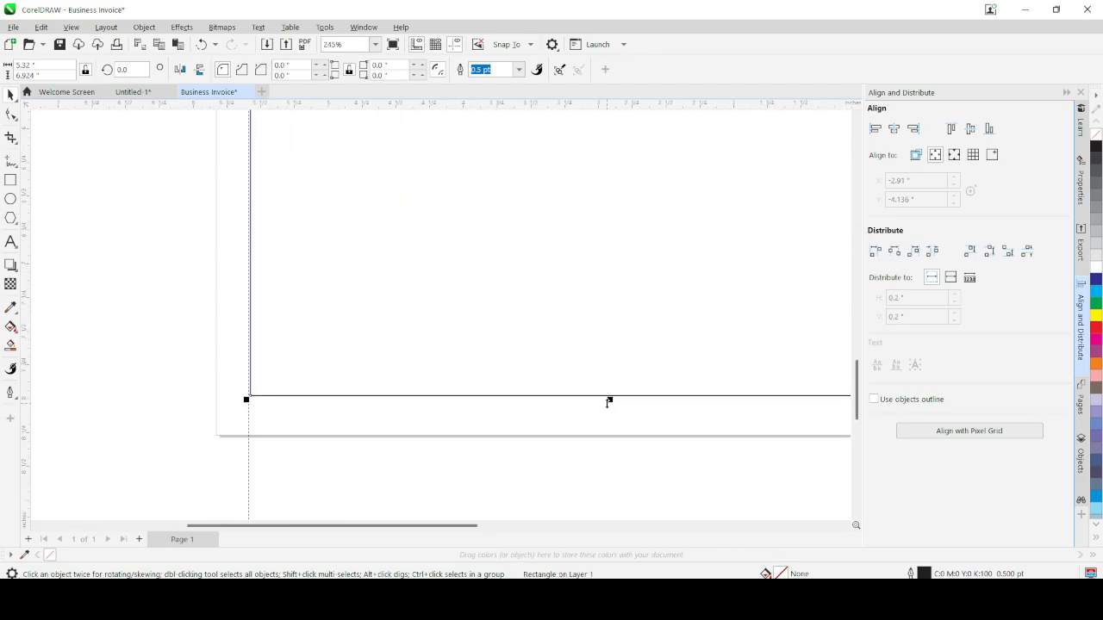
{"action": "scroll", "coordinate": [233, 367], "scroll_direction": "down", "scroll_amount": 3}
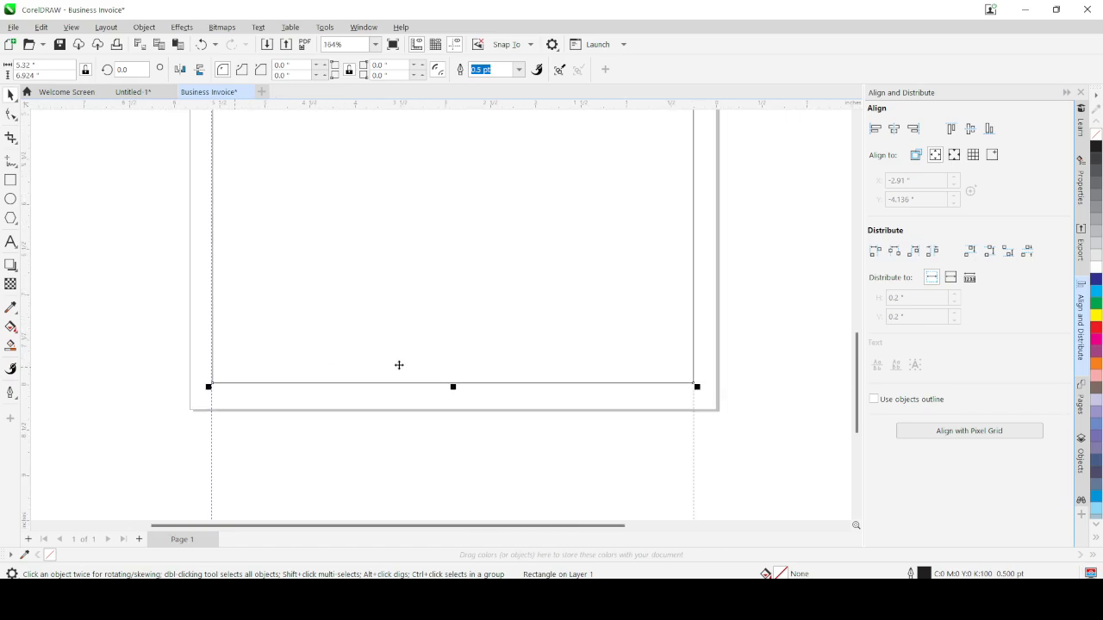
Step: Set the ruler origin at the page's lower-left corner, add a horizontal guideline about 1/8 inch above the bottom edge, and extend the frame to it
{"action": "scroll", "coordinate": [334, 424], "scroll_direction": "up", "scroll_amount": 2}
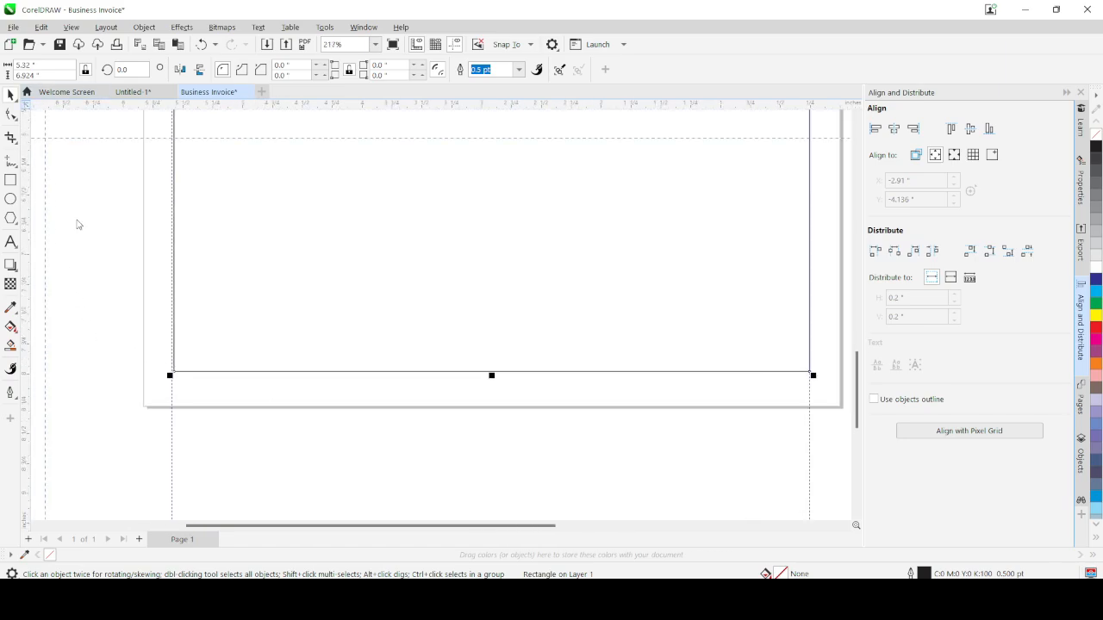
{"action": "left_click_drag", "start_coordinate": [159, 409], "coordinate": [145, 411]}
{"action": "scroll", "coordinate": [446, 399], "scroll_direction": "up", "scroll_amount": 2}
{"action": "scroll", "coordinate": [319, 423], "scroll_direction": "down", "scroll_amount": 2}
{"action": "scroll", "coordinate": [65, 385], "scroll_direction": "up", "scroll_amount": 1}
{"action": "left_click_drag", "start_coordinate": [335, 101], "coordinate": [340, 413]}
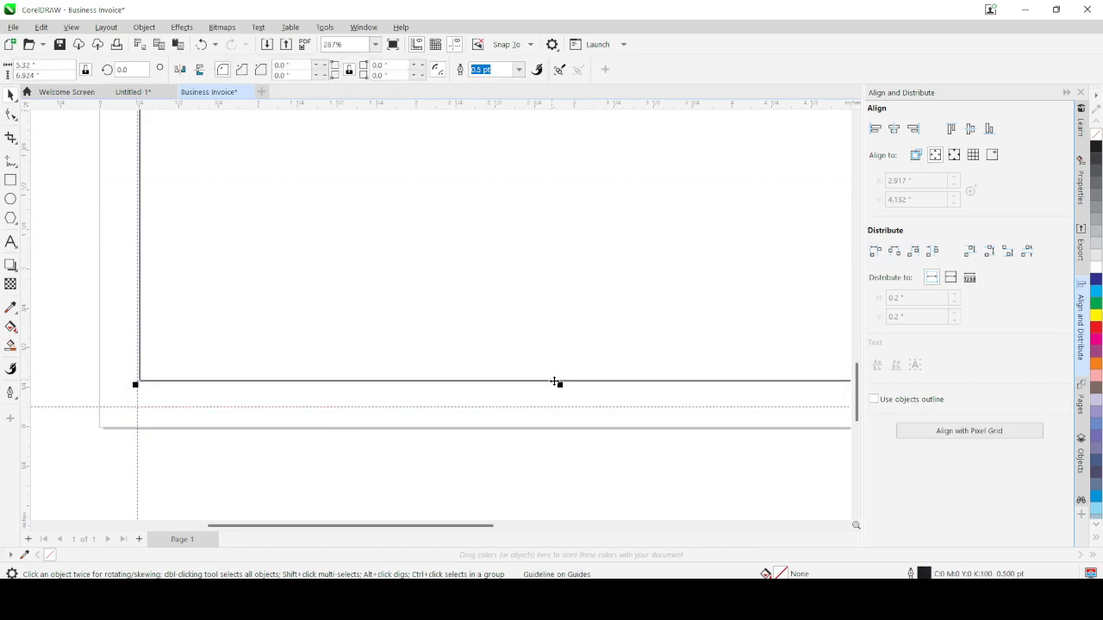
{"action": "left_click_drag", "start_coordinate": [561, 385], "coordinate": [561, 409]}
Step: Shift the left vertical guideline to about 0.253 inch so it lines up with the frame's left side
{"action": "scroll", "coordinate": [374, 448], "scroll_direction": "down", "scroll_amount": 4}
{"action": "scroll", "coordinate": [443, 260], "scroll_direction": "up", "scroll_amount": 4}
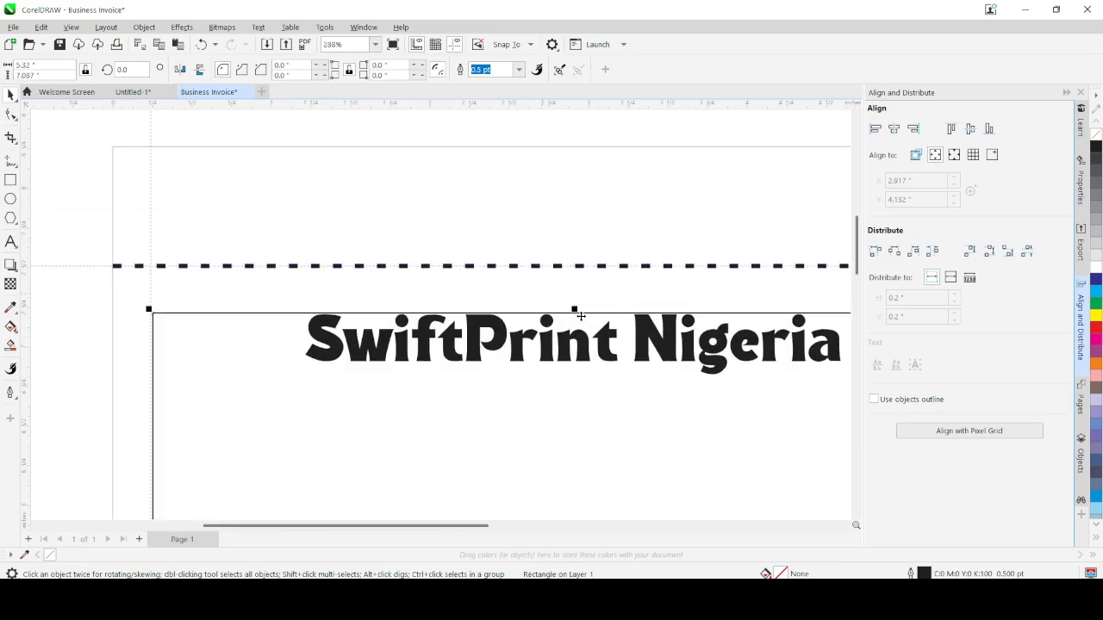
{"action": "scroll", "coordinate": [578, 321], "scroll_direction": "down", "scroll_amount": 3}
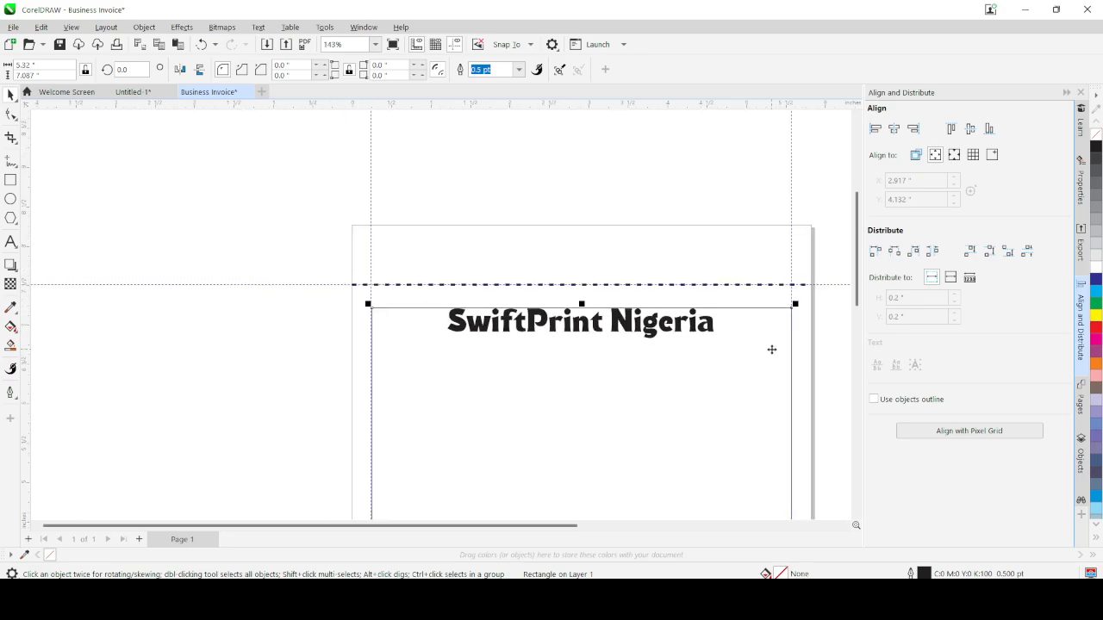
{"action": "scroll", "coordinate": [773, 346], "scroll_direction": "up", "scroll_amount": 2}
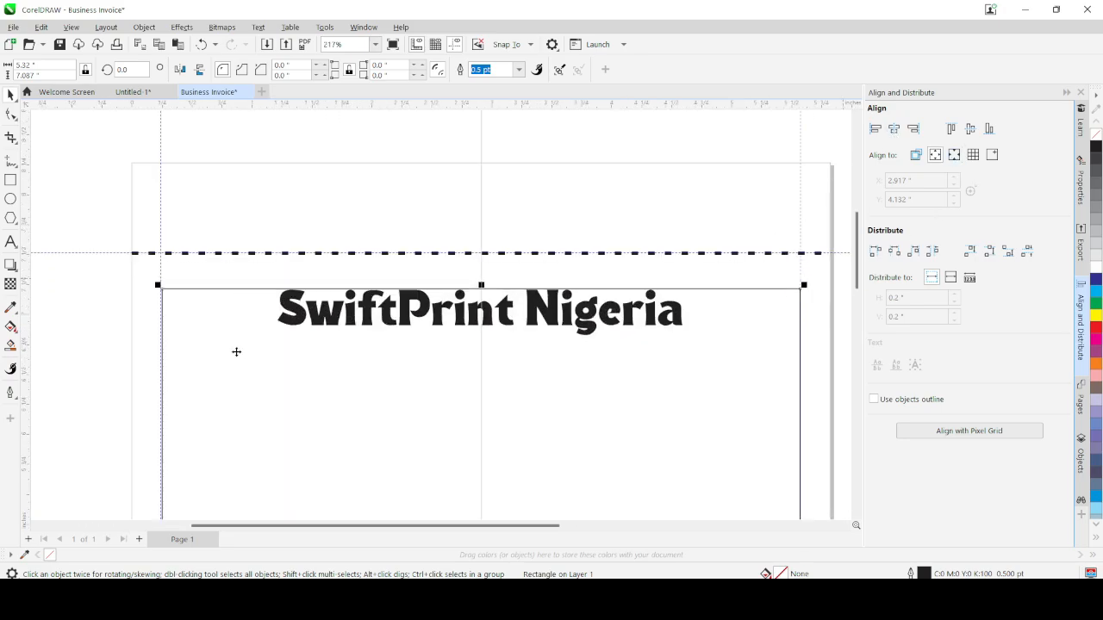
{"action": "scroll", "coordinate": [207, 222], "scroll_direction": "down", "scroll_amount": 2}
{"action": "scroll", "coordinate": [202, 459], "scroll_direction": "up", "scroll_amount": 2}
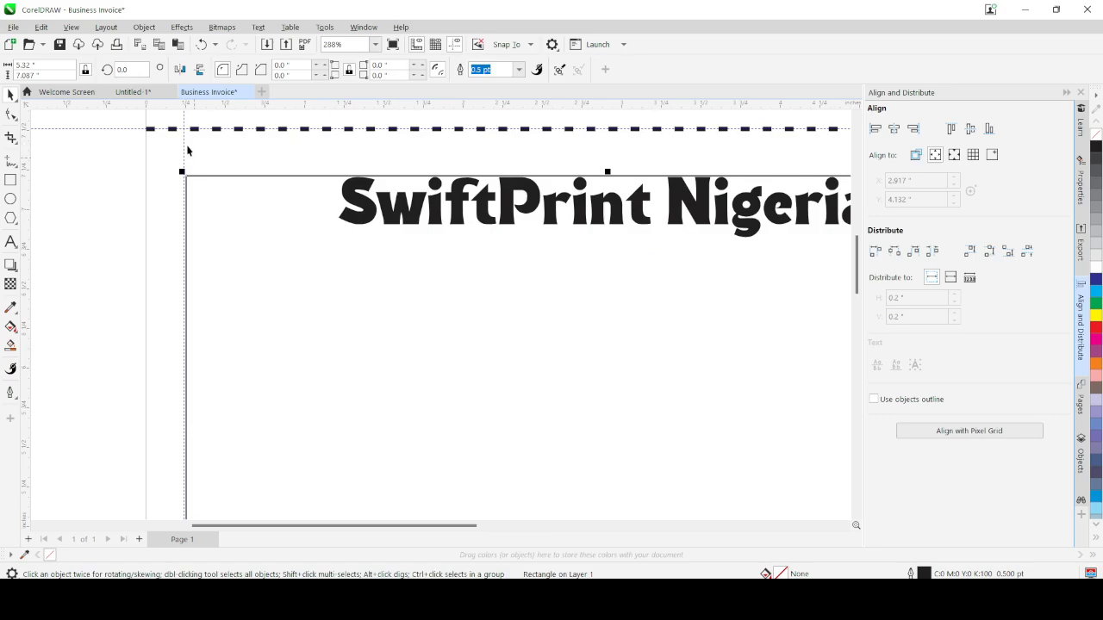
{"action": "left_click", "coordinate": [184, 145]}
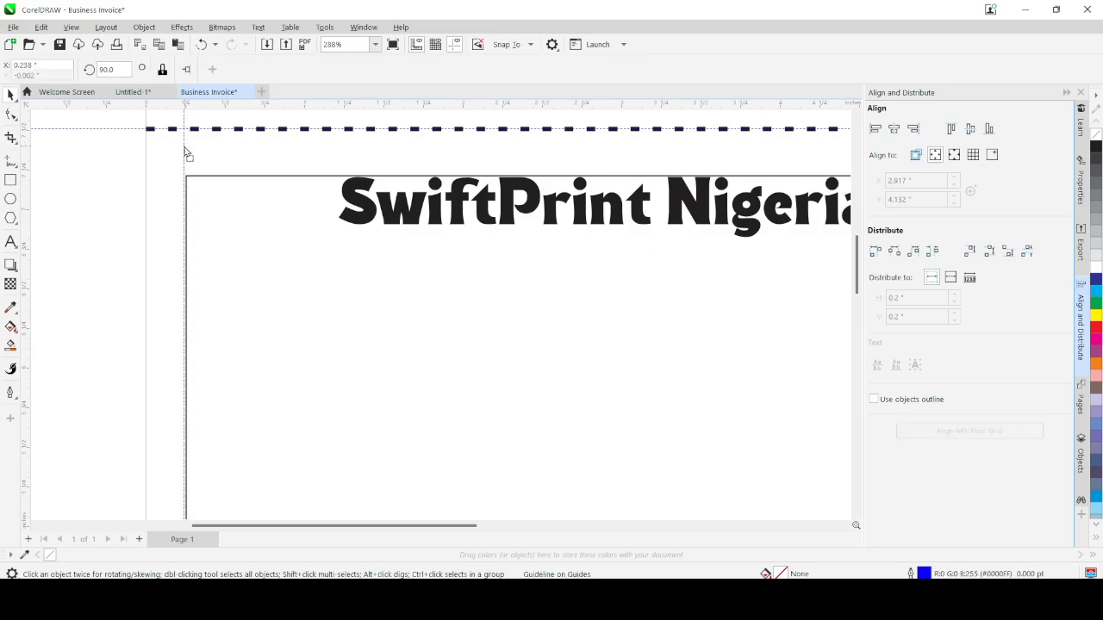
{"action": "left_click_drag", "start_coordinate": [185, 152], "coordinate": [188, 153]}
{"action": "scroll", "coordinate": [534, 226], "scroll_direction": "up", "scroll_amount": 2}
{"action": "scroll", "coordinate": [349, 204], "scroll_direction": "down", "scroll_amount": 2}
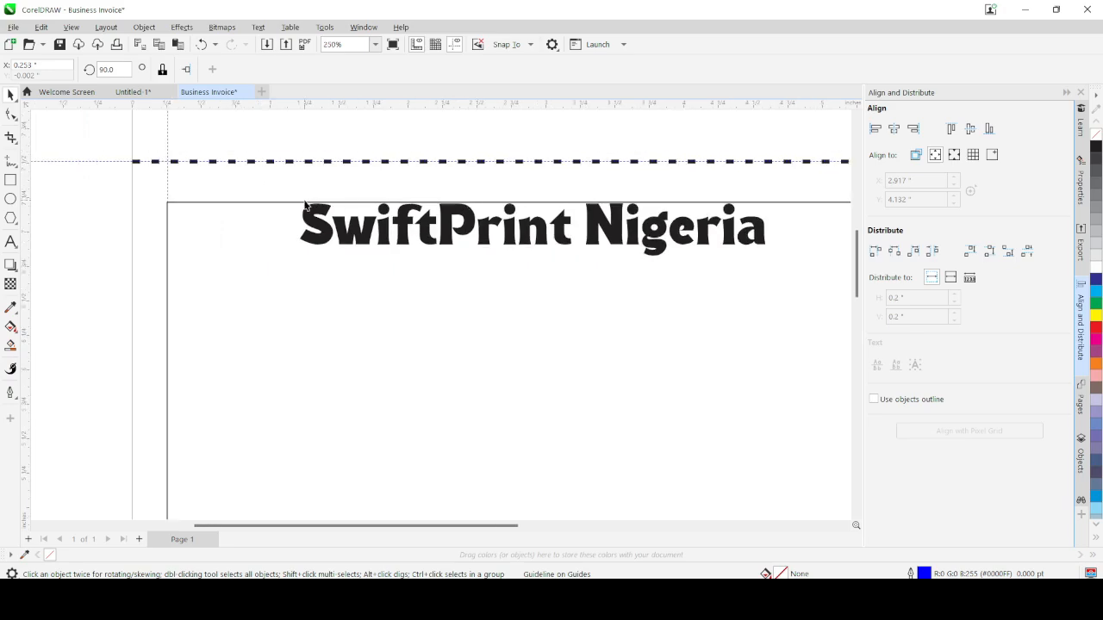
Step: Add a horizontal guideline about 0.25 inch below the dashed line, measured from the line's start, and raise the frame's upper edge to it
{"action": "left_click_drag", "start_coordinate": [26, 105], "coordinate": [134, 162]}
{"action": "left_click_drag", "start_coordinate": [396, 107], "coordinate": [407, 198]}
{"action": "left_click", "coordinate": [411, 258]}
{"action": "left_click_drag", "start_coordinate": [536, 198], "coordinate": [539, 191]}
Step: Centre the business name horizontally on the page
{"action": "left_click", "coordinate": [561, 227]}
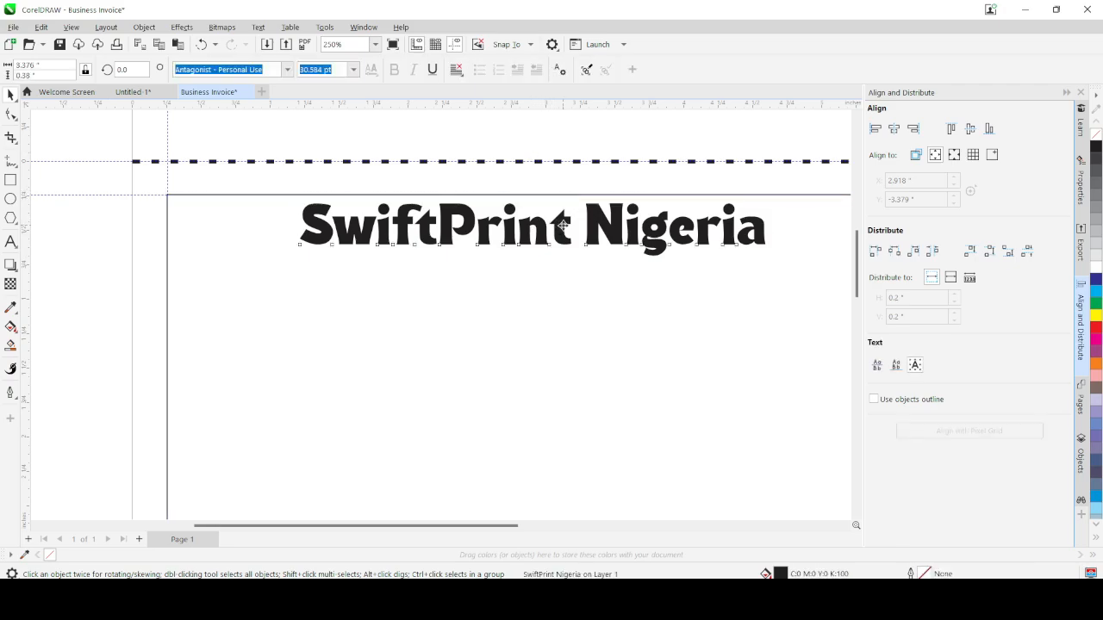
{"action": "scroll", "coordinate": [477, 205], "scroll_direction": "down", "scroll_amount": 2}
{"action": "scroll", "coordinate": [526, 249], "scroll_direction": "down", "scroll_amount": 2}
{"action": "scroll", "coordinate": [545, 230], "scroll_direction": "up", "scroll_amount": 2}
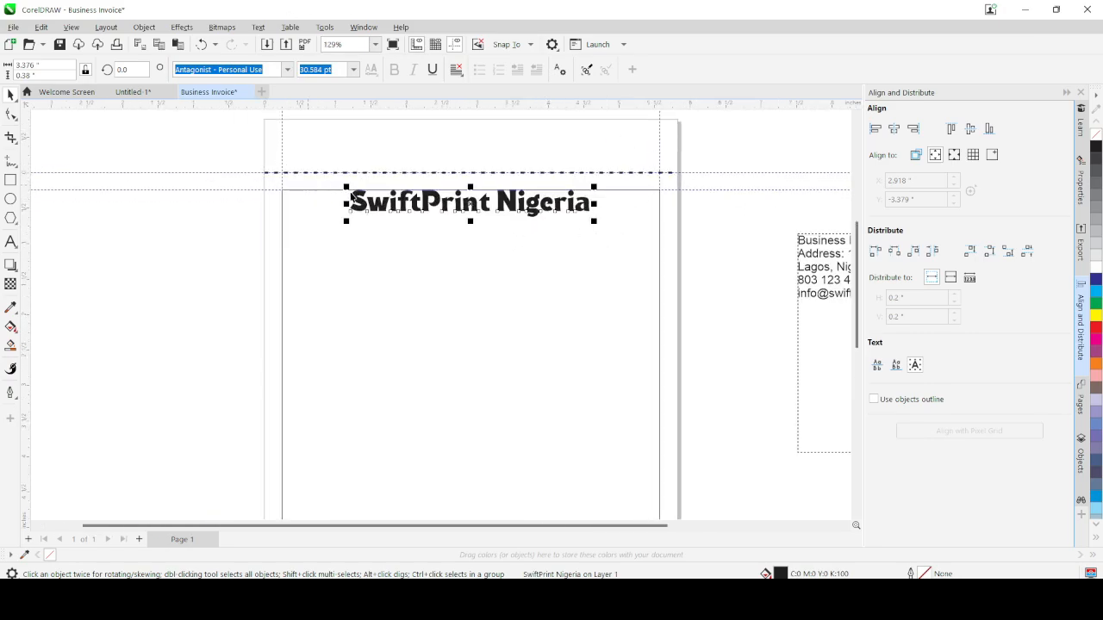
{"action": "scroll", "coordinate": [422, 200], "scroll_direction": "up", "scroll_amount": 1}
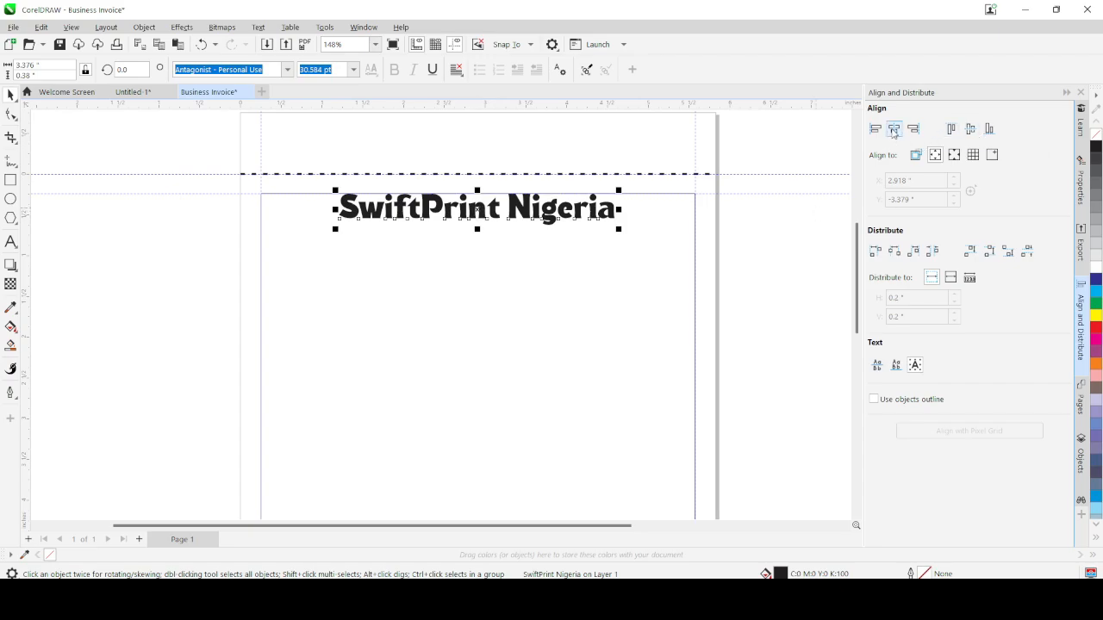
{"action": "left_click", "coordinate": [893, 130]}
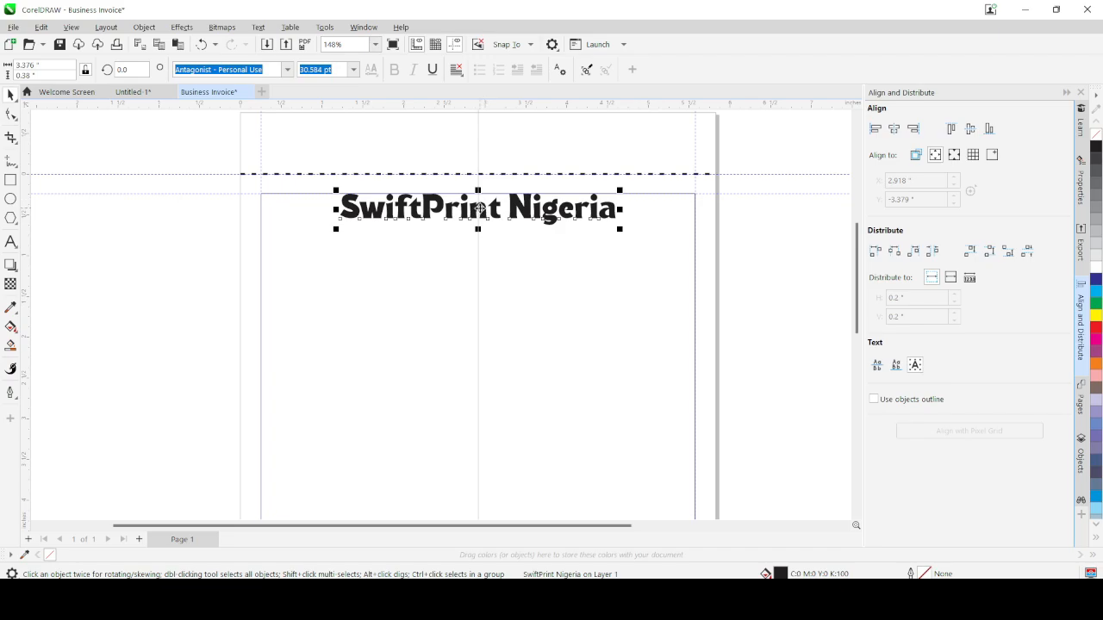
{"action": "left_click", "coordinate": [772, 225]}
Step: Delete the margin frame rectangle, leaving only the guidelines to mark the margins
{"action": "scroll", "coordinate": [384, 213], "scroll_direction": "down", "scroll_amount": 3}
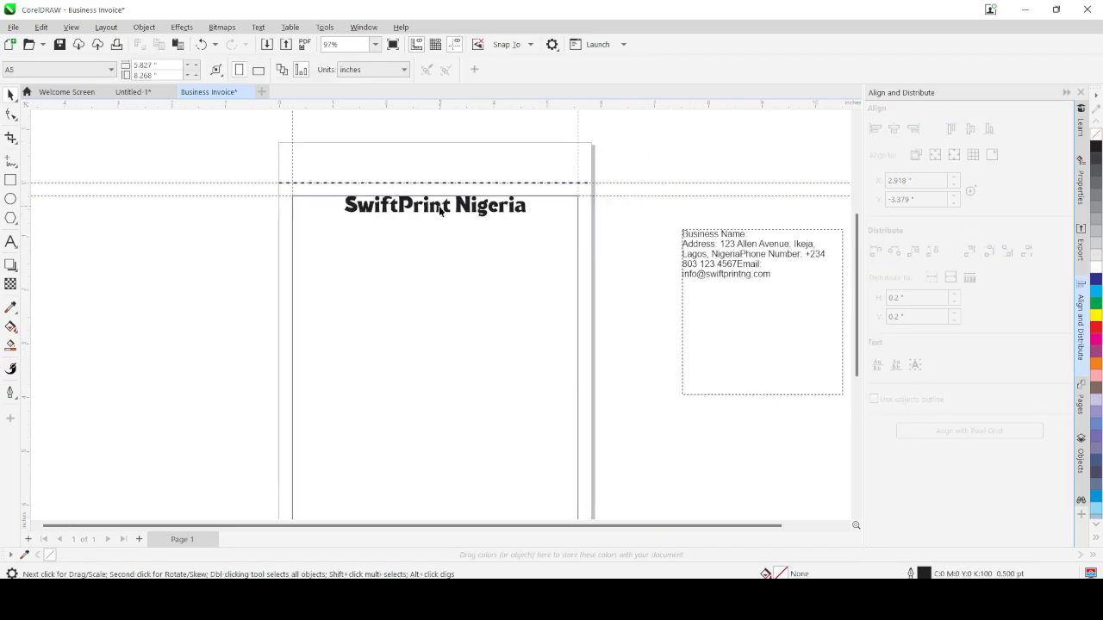
{"action": "scroll", "coordinate": [438, 210], "scroll_direction": "up", "scroll_amount": 1}
{"action": "left_click", "coordinate": [545, 247]}
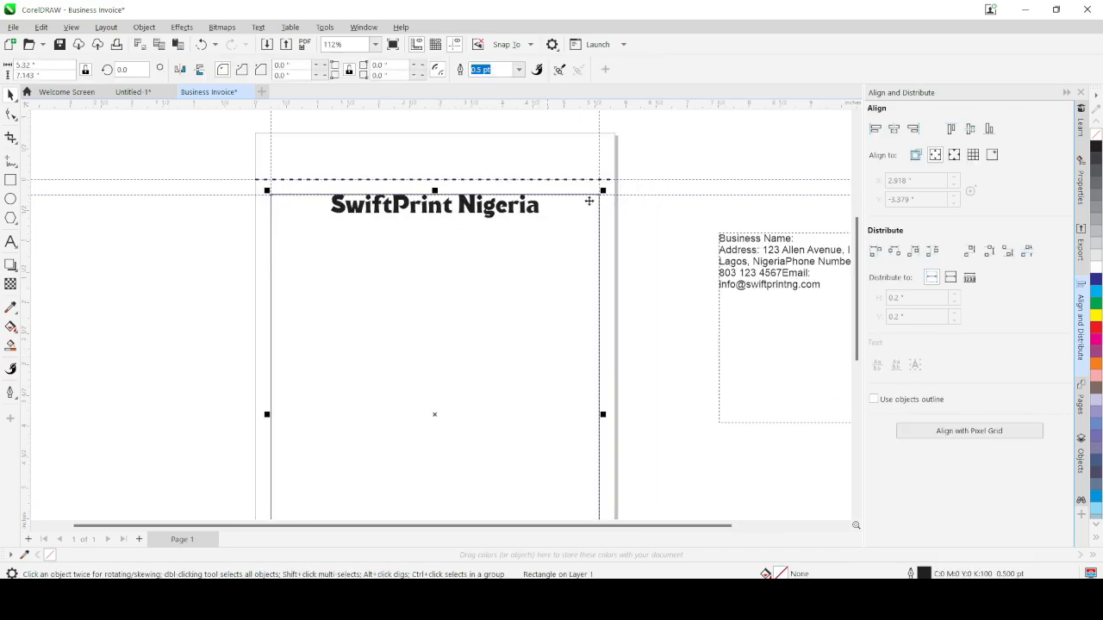
{"action": "scroll", "coordinate": [551, 187], "scroll_direction": "up", "scroll_amount": 7}
{"action": "scroll", "coordinate": [681, 215], "scroll_direction": "up", "scroll_amount": 3}
{"action": "scroll", "coordinate": [729, 215], "scroll_direction": "down", "scroll_amount": 9}
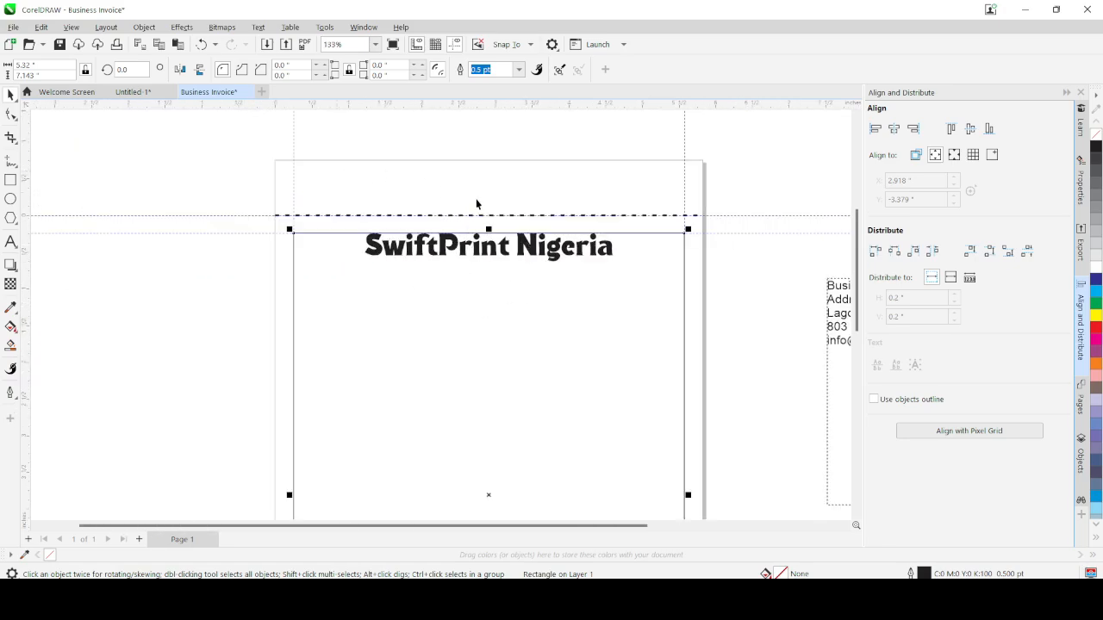
{"action": "scroll", "coordinate": [581, 421], "scroll_direction": "down", "scroll_amount": 5}
{"action": "scroll", "coordinate": [647, 408], "scroll_direction": "up", "scroll_amount": 9}
{"action": "scroll", "coordinate": [607, 397], "scroll_direction": "up", "scroll_amount": 3}
{"action": "scroll", "coordinate": [608, 386], "scroll_direction": "down", "scroll_amount": 9}
{"action": "key", "text": "Delete"}
Step: Reset the ruler origin to the page's lower-left corner and move the bottom guideline to about 0.249 inch above the page edge
{"action": "scroll", "coordinate": [562, 360], "scroll_direction": "down", "scroll_amount": 3}
{"action": "scroll", "coordinate": [500, 182], "scroll_direction": "down", "scroll_amount": 3}
{"action": "scroll", "coordinate": [603, 264], "scroll_direction": "up", "scroll_amount": 7}
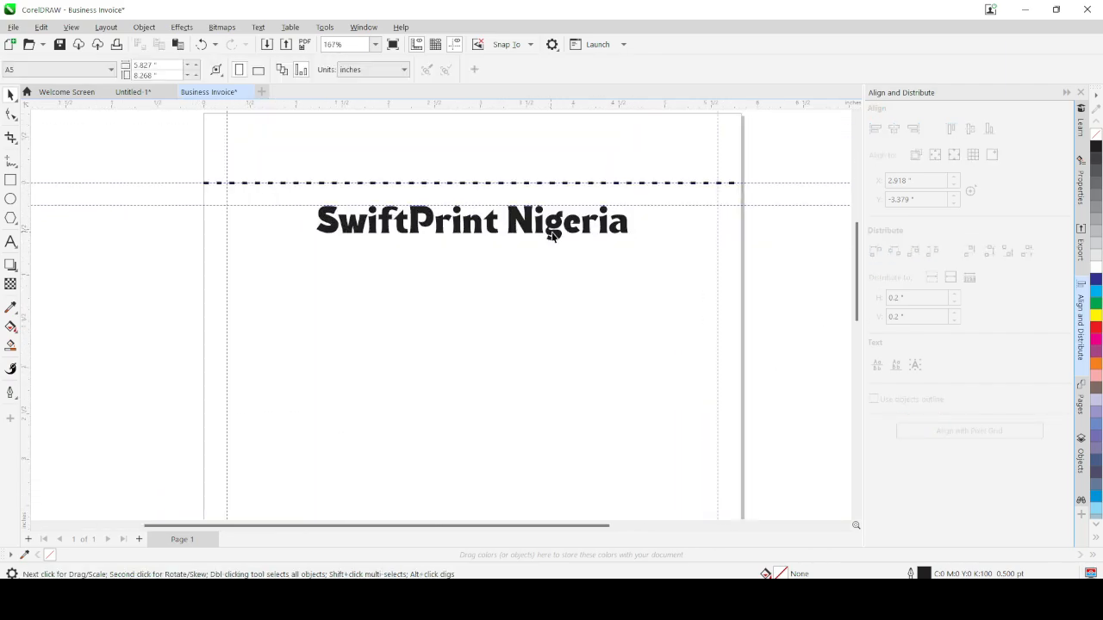
{"action": "scroll", "coordinate": [467, 395], "scroll_direction": "down", "scroll_amount": 4}
{"action": "scroll", "coordinate": [416, 436], "scroll_direction": "up", "scroll_amount": 2}
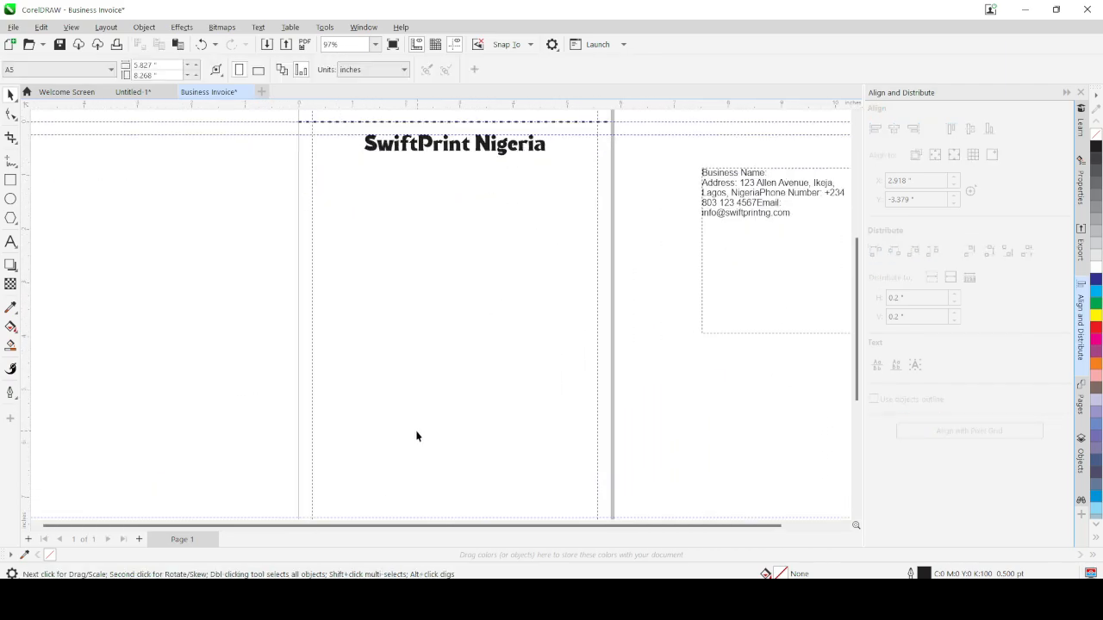
{"action": "scroll", "coordinate": [514, 246], "scroll_direction": "down", "scroll_amount": 2}
{"action": "scroll", "coordinate": [414, 476], "scroll_direction": "up", "scroll_amount": 4}
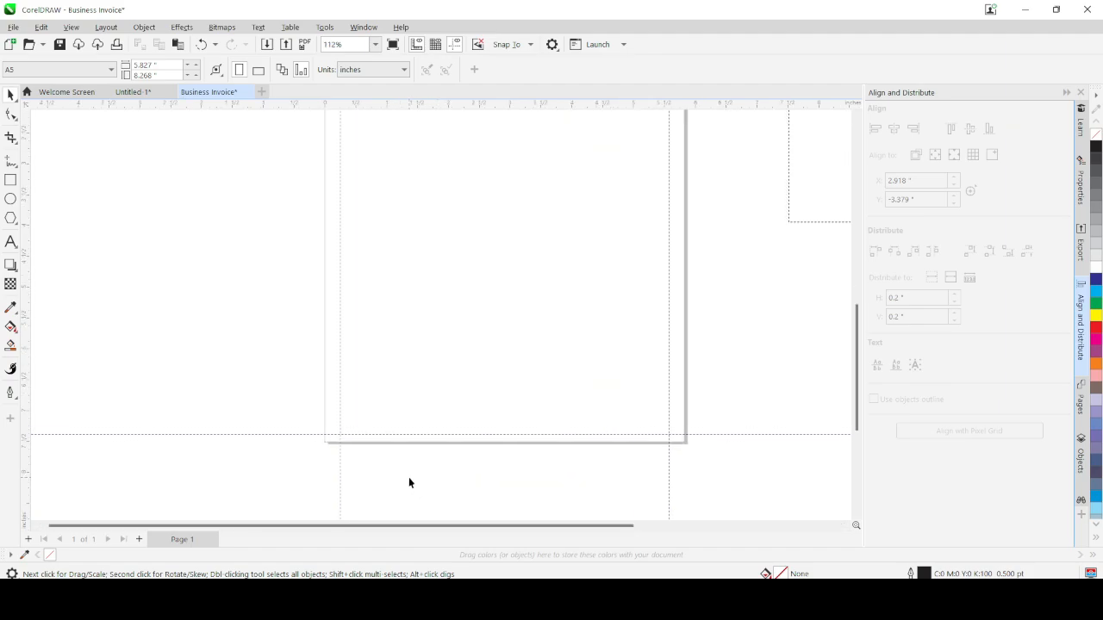
{"action": "scroll", "coordinate": [319, 398], "scroll_direction": "up", "scroll_amount": 5}
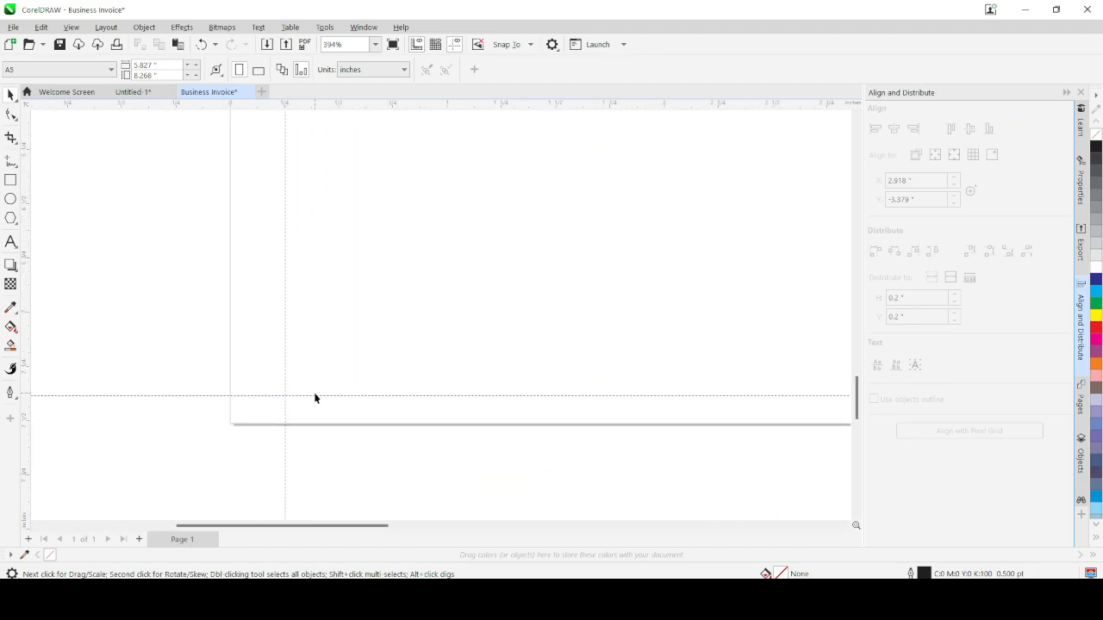
{"action": "left_click_drag", "start_coordinate": [26, 105], "coordinate": [233, 419]}
{"action": "left_click", "coordinate": [306, 396]}
{"action": "scroll", "coordinate": [305, 370], "scroll_direction": "down", "scroll_amount": 5}
{"action": "scroll", "coordinate": [481, 176], "scroll_direction": "up", "scroll_amount": 3}
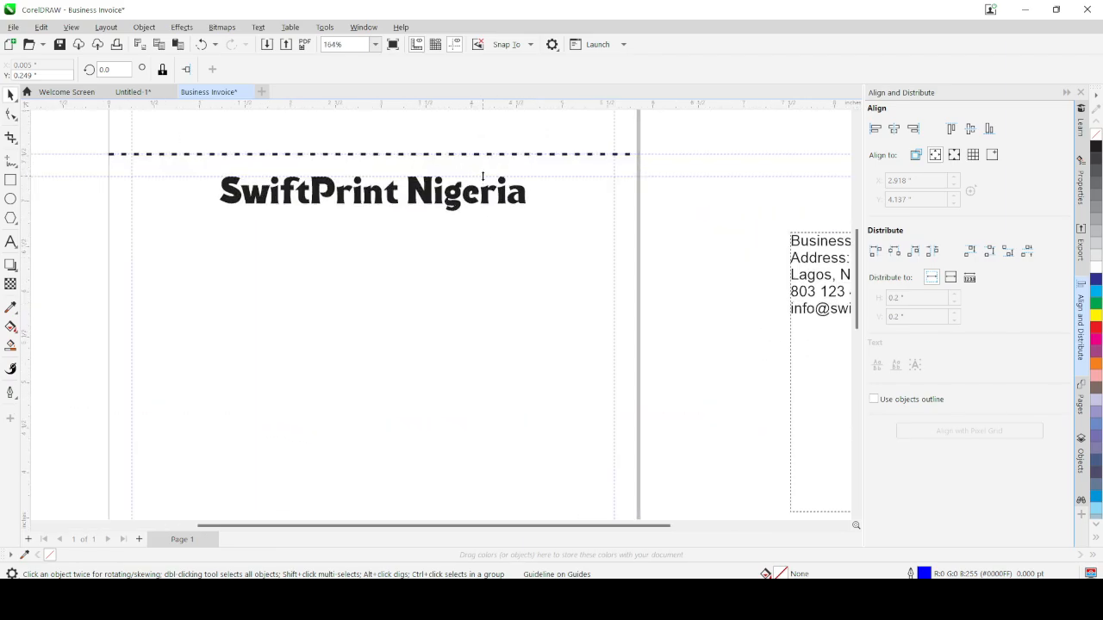
{"action": "scroll", "coordinate": [500, 176], "scroll_direction": "down", "scroll_amount": 1}
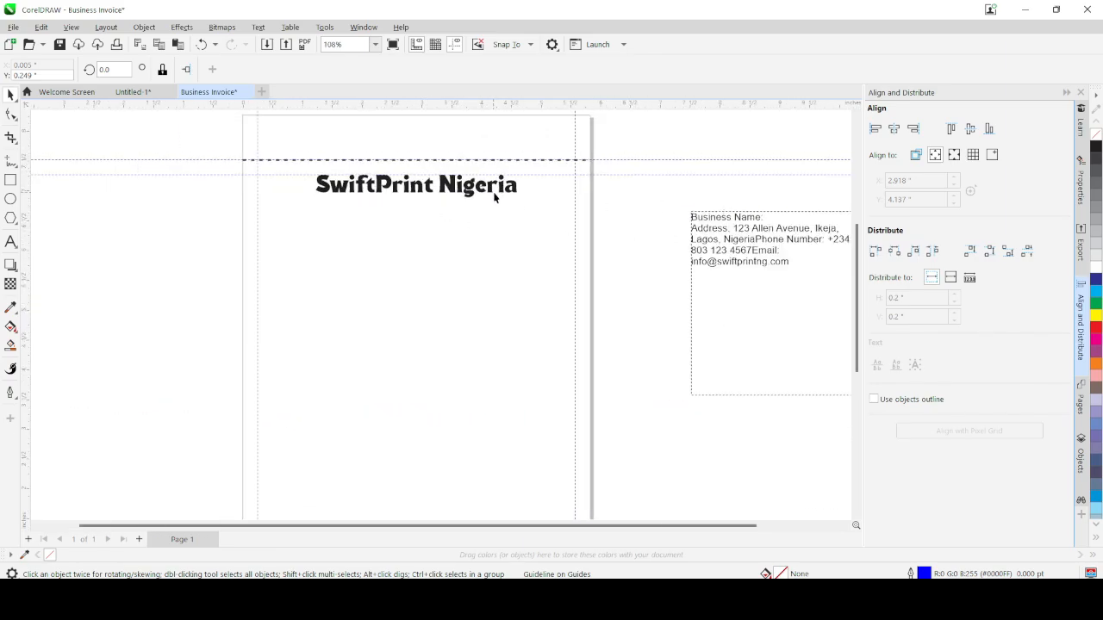
Step: Cut the address from the business details paragraph and paste it as a separate text line beneath the business name
{"action": "left_click", "coordinate": [738, 227]}
{"action": "double_click", "coordinate": [737, 228]}
{"action": "left_click_drag", "start_coordinate": [733, 228], "coordinate": [756, 244]}
{"action": "key", "text": "ctrl+c"}
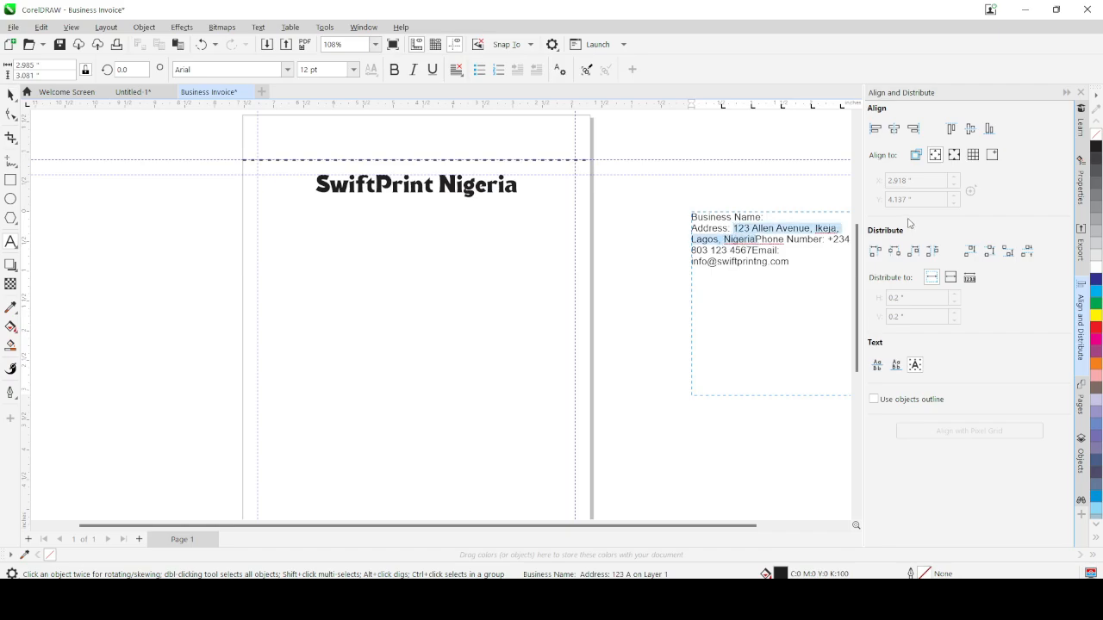
{"action": "key", "text": "Delete"}
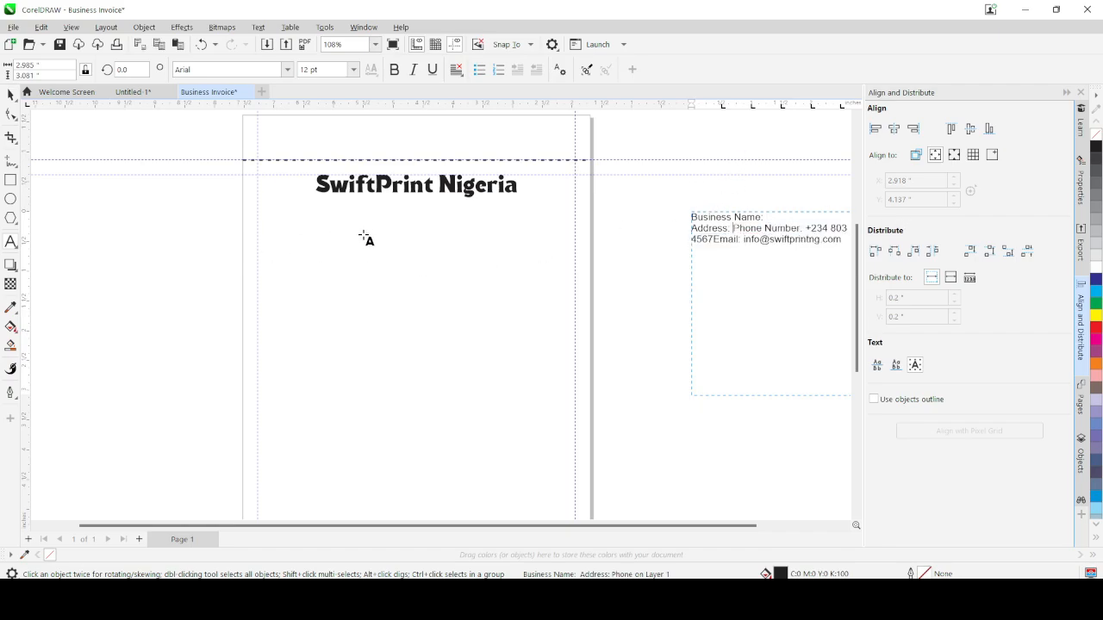
{"action": "left_click", "coordinate": [316, 215]}
{"action": "key", "text": "ctrl+v"}
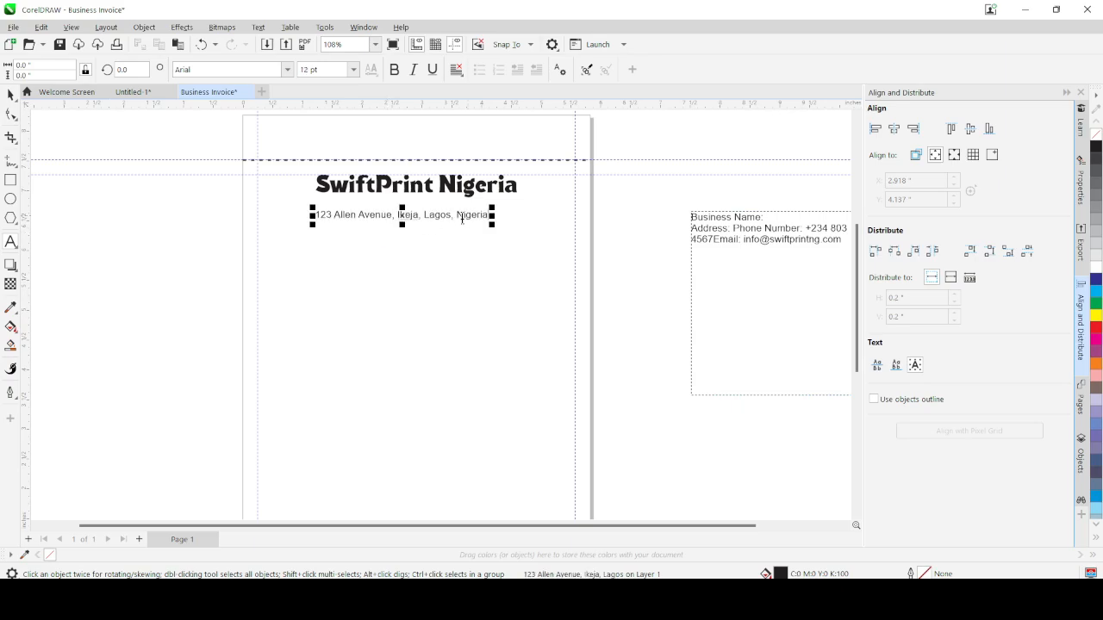
Step: Move the address line up close under the business name and centre it beneath the heading
{"action": "left_click", "coordinate": [11, 96]}
{"action": "left_click_drag", "start_coordinate": [406, 220], "coordinate": [417, 208]}
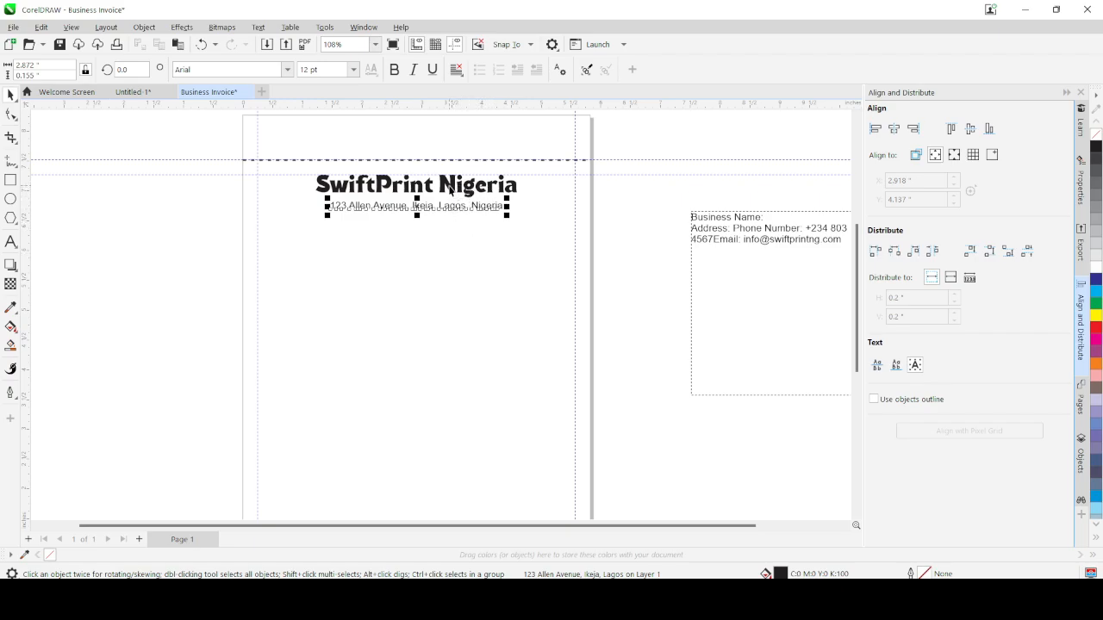
{"action": "left_click", "coordinate": [449, 188], "text": "shift"}
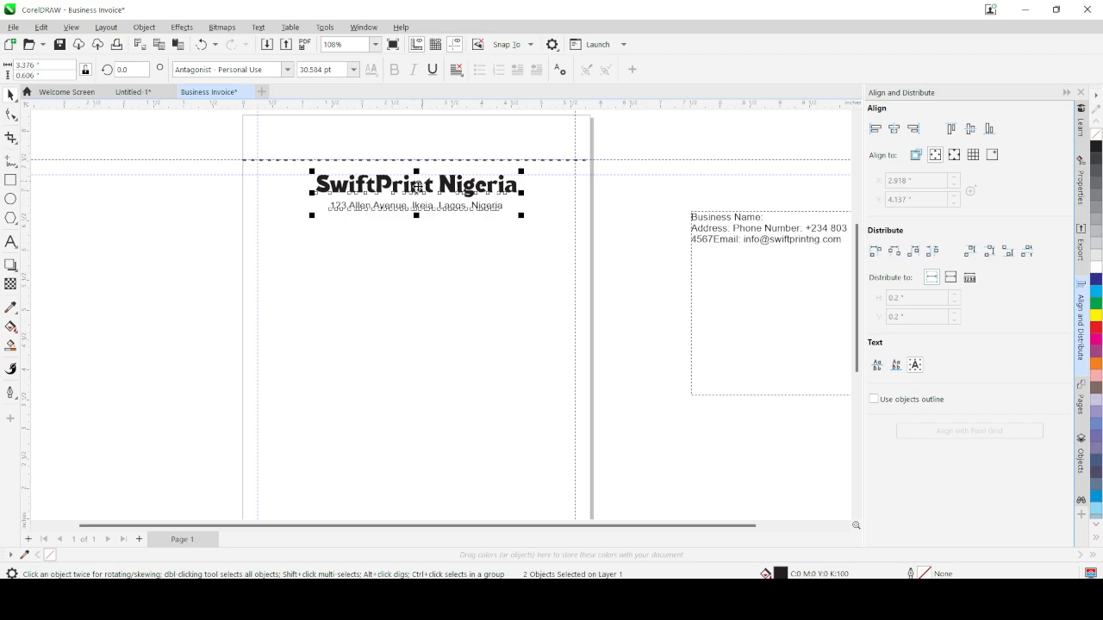
{"action": "scroll", "coordinate": [417, 185], "scroll_direction": "up", "scroll_amount": 2}
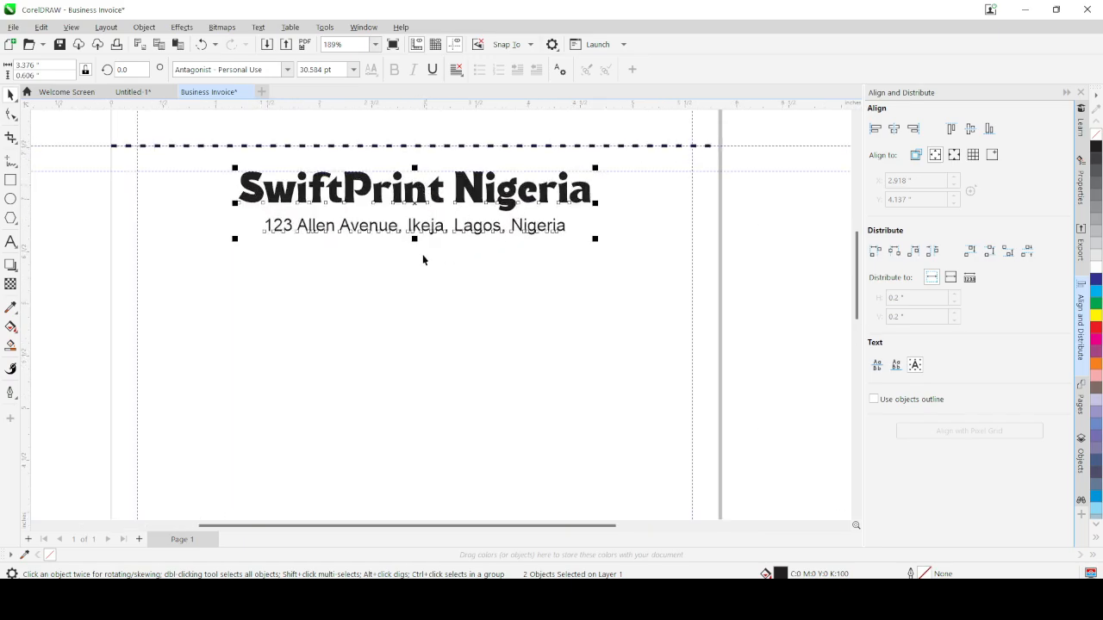
{"action": "scroll", "coordinate": [402, 230], "scroll_direction": "down", "scroll_amount": 1}
{"action": "left_click", "coordinate": [473, 272]}
Step: Set the address line's text alignment to Center
{"action": "left_click", "coordinate": [467, 226]}
{"action": "left_click", "coordinate": [287, 69]}
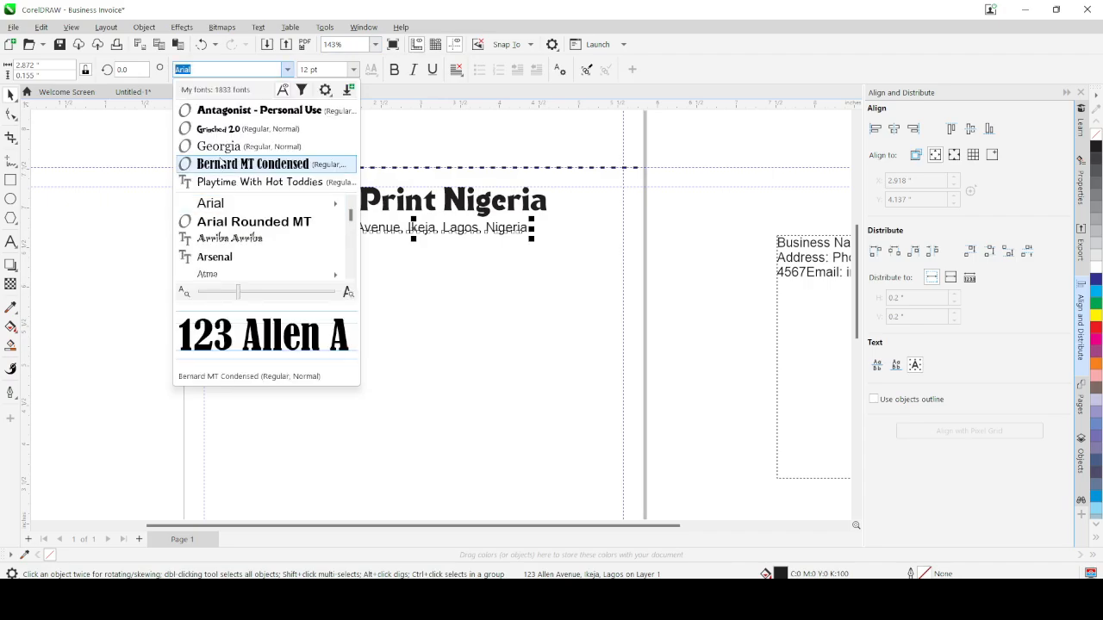
{"action": "left_click", "coordinate": [481, 237]}
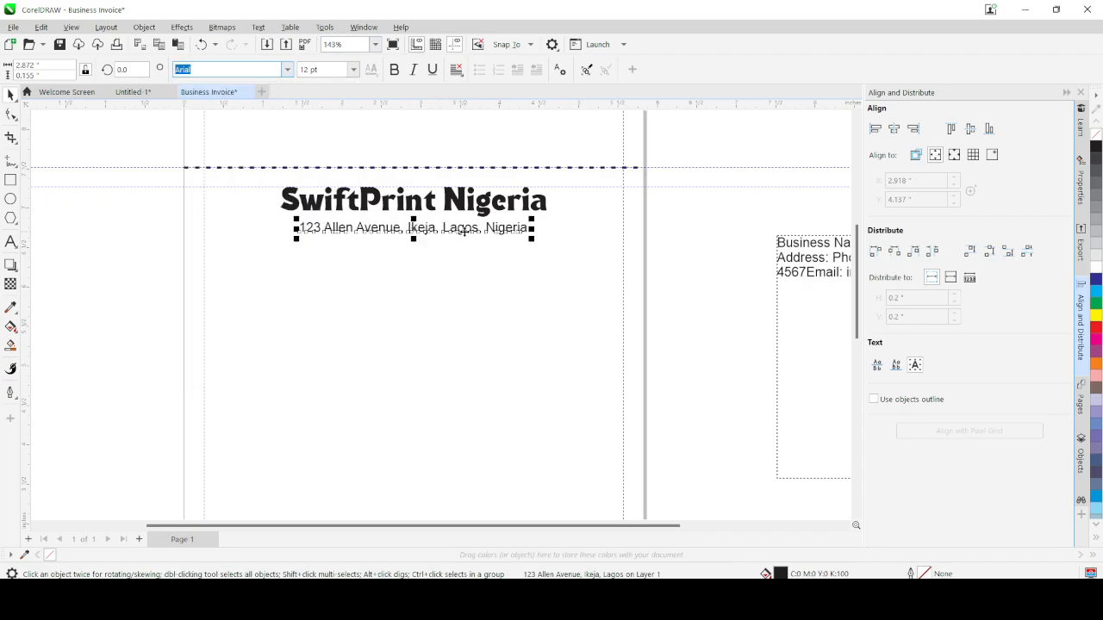
{"action": "left_click", "coordinate": [459, 73]}
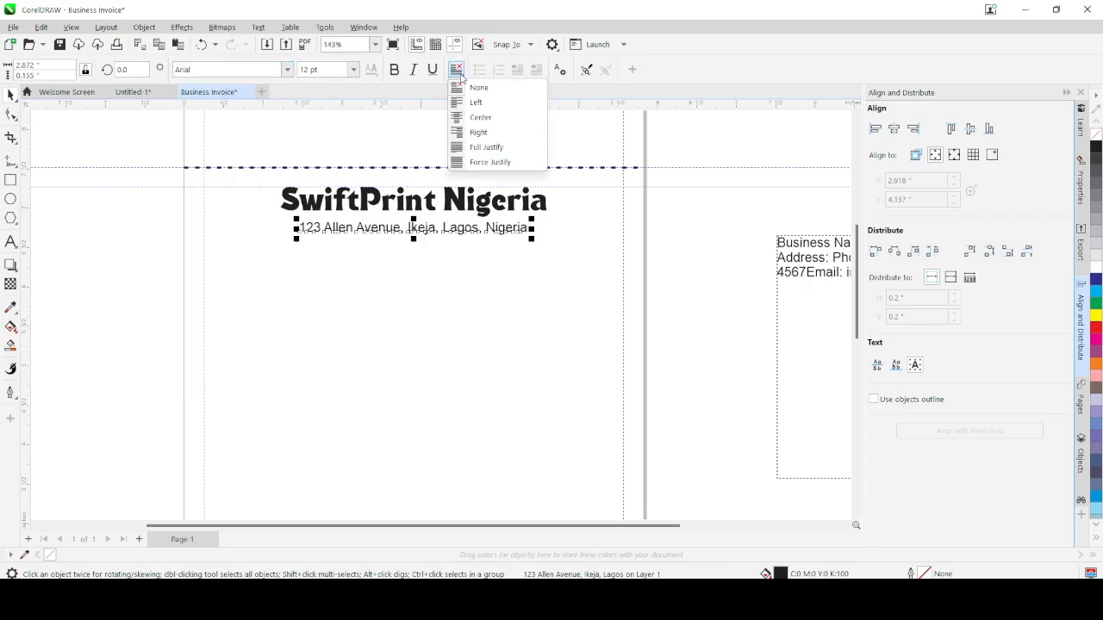
{"action": "left_click", "coordinate": [465, 118]}
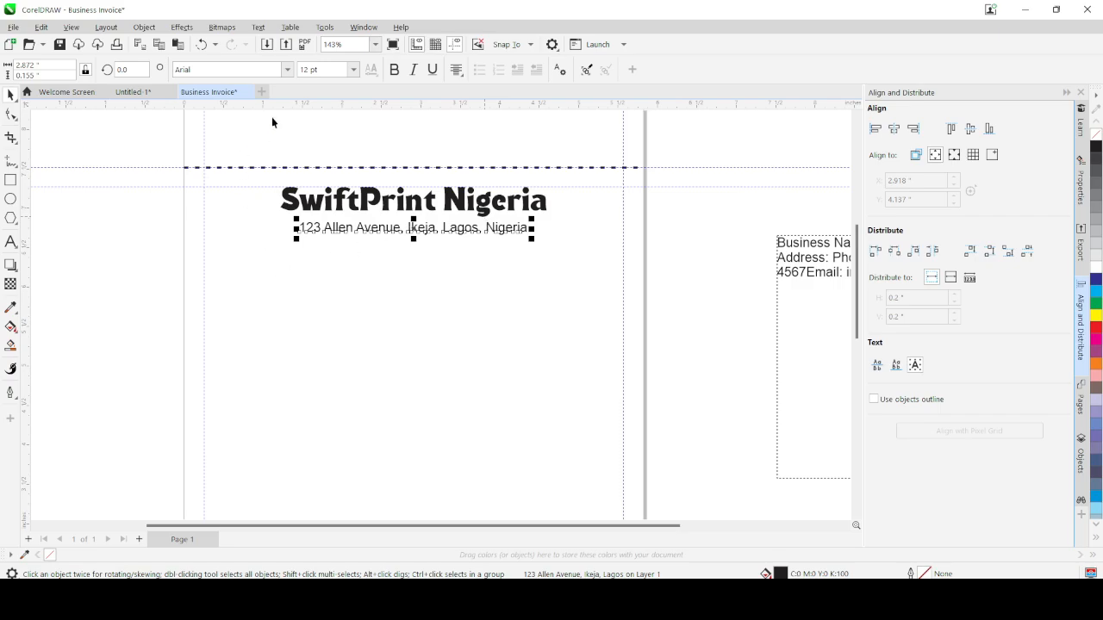
Step: Set the address line in italic Core Sans D 45 Medium and nudge it up slightly towards the business name
{"action": "left_click", "coordinate": [287, 72]}
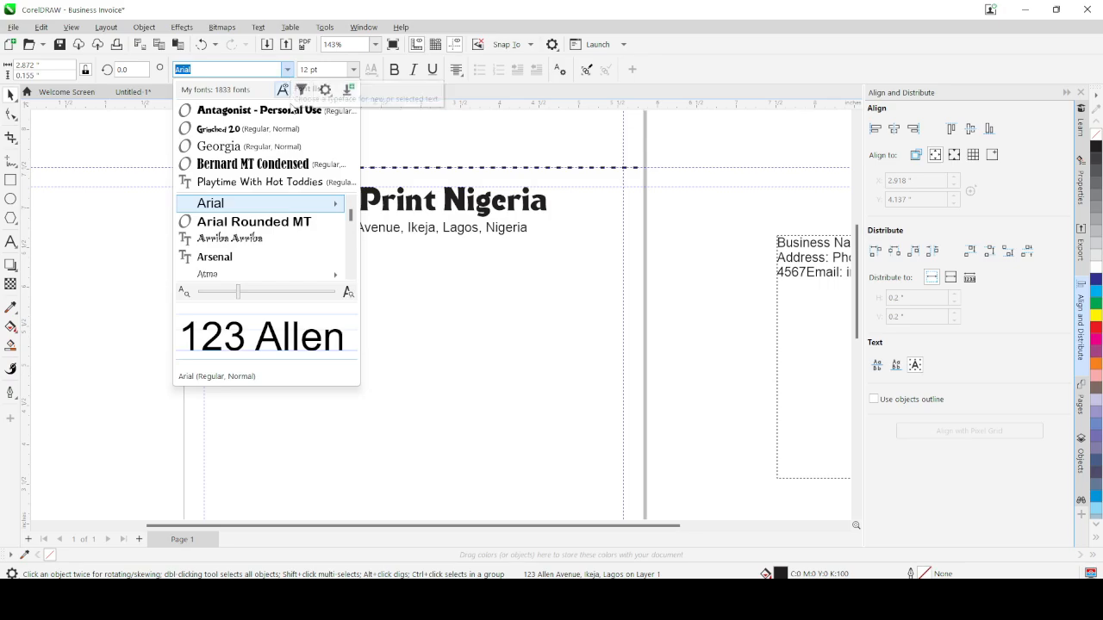
{"action": "left_click", "coordinate": [255, 259]}
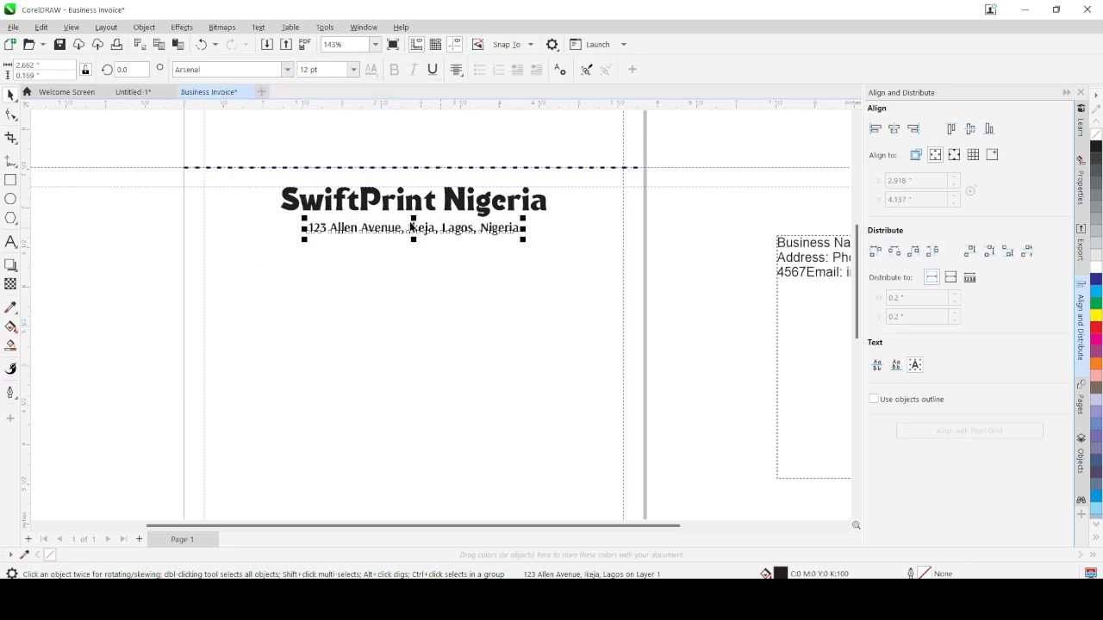
{"action": "left_click", "coordinate": [276, 68]}
{"action": "type", "text": "Core"}
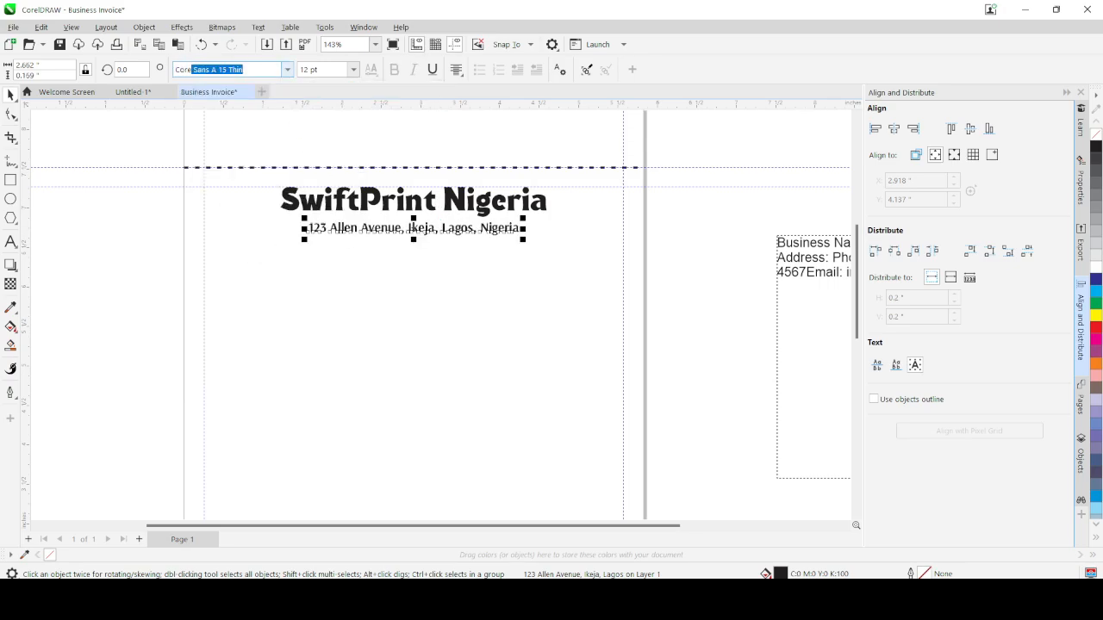
{"action": "left_click", "coordinate": [288, 71]}
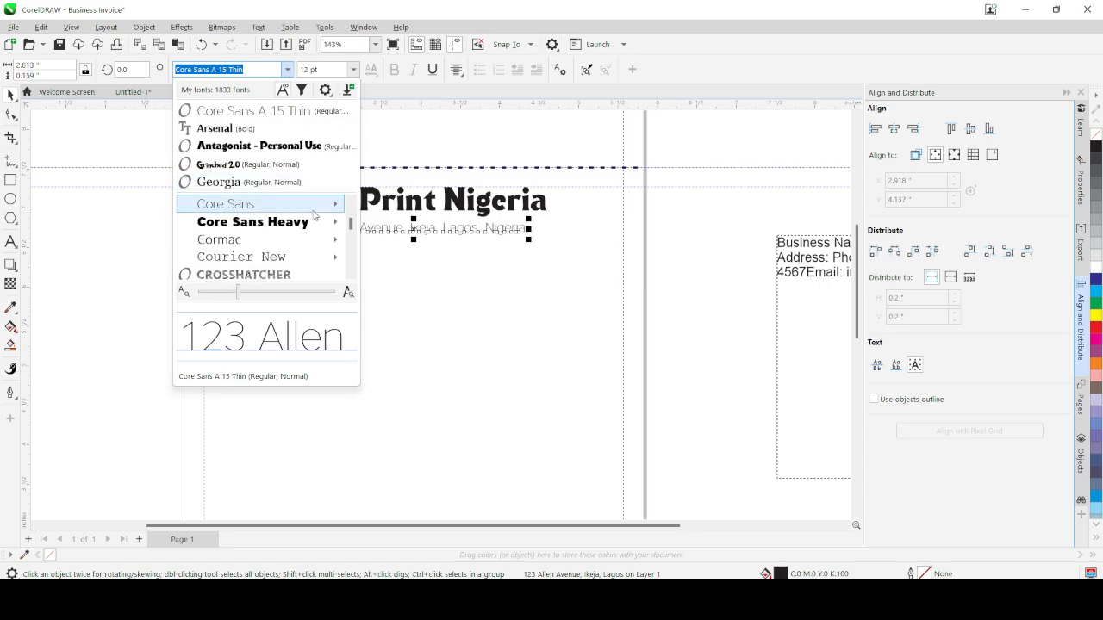
{"action": "mouse_move", "coordinate": [330, 212]}
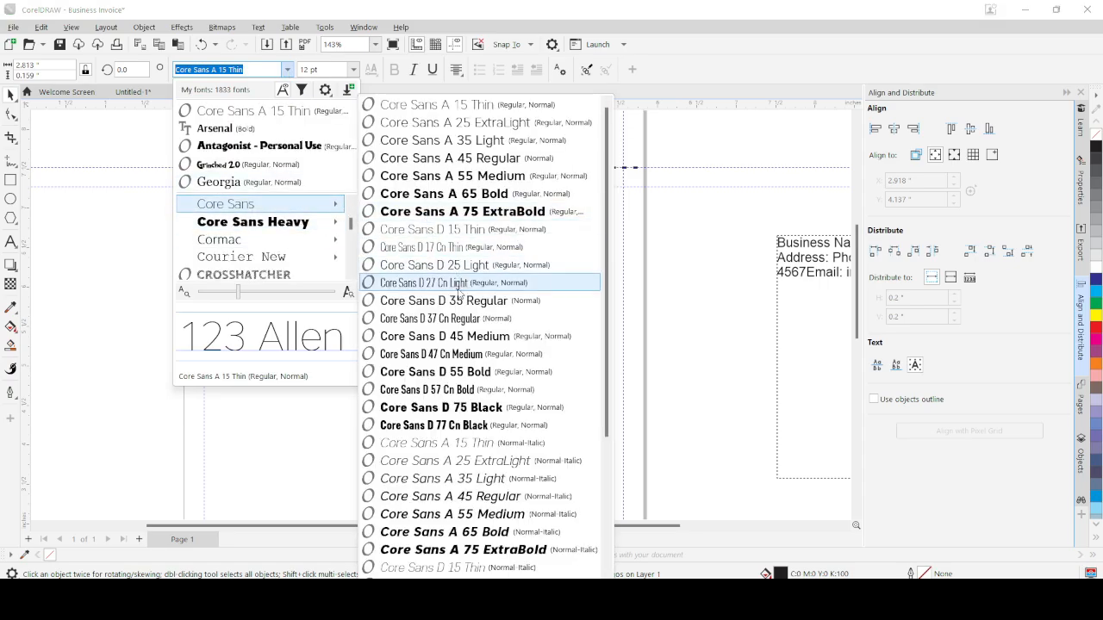
{"action": "left_click", "coordinate": [457, 353]}
{"action": "key", "text": "ctrl+i"}
{"action": "key", "text": "Up"}
{"action": "key", "text": "Up"}
{"action": "key", "text": "Up"}
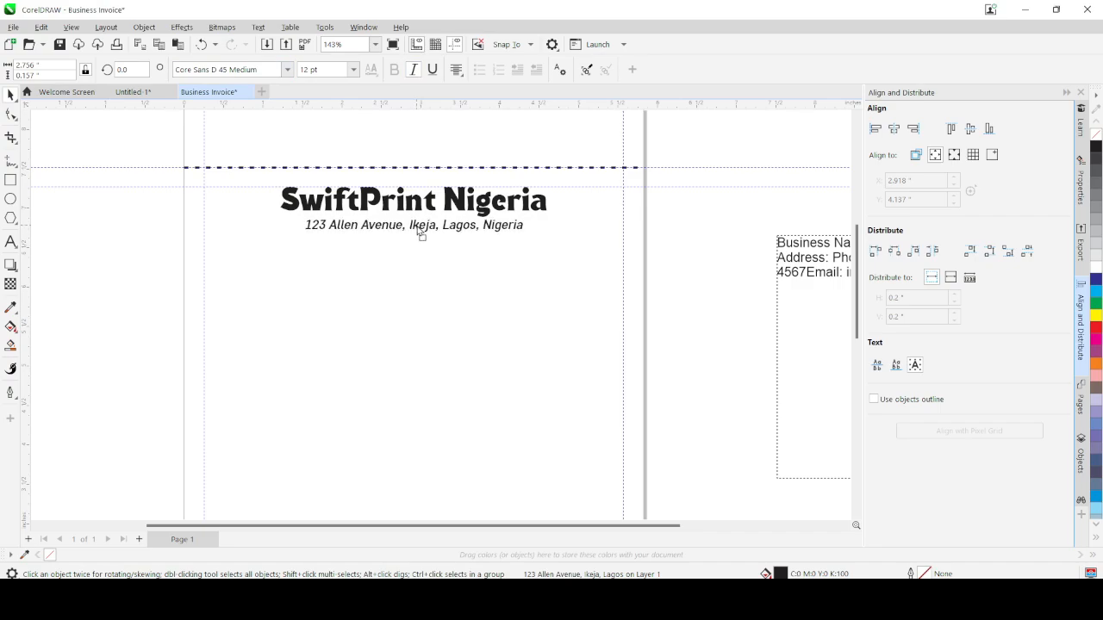
Step: Cut the first part of the phone number from the business details paragraph and paste it on its own line below the address
{"action": "left_click", "coordinate": [419, 229]}
{"action": "scroll", "coordinate": [466, 255], "scroll_direction": "down", "scroll_amount": 1}
{"action": "scroll", "coordinate": [699, 265], "scroll_direction": "up", "scroll_amount": 2}
{"action": "left_click", "coordinate": [747, 256]}
{"action": "double_click", "coordinate": [746, 256]}
{"action": "mouse_move", "coordinate": [792, 255]}
{"action": "left_mouse_down"}
{"action": "mouse_move", "coordinate": [848, 255]}
{"action": "mouse_move", "coordinate": [804, 255]}
{"action": "left_mouse_up"}
{"action": "key", "text": "ctrl+c"}
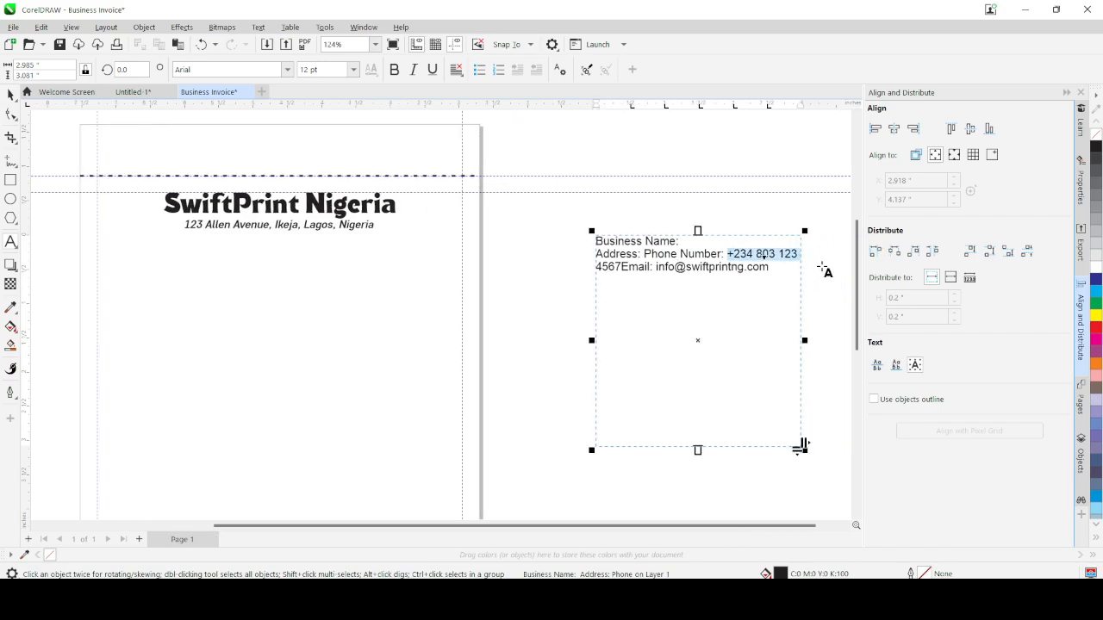
{"action": "key", "text": "Delete"}
{"action": "left_click", "coordinate": [167, 244]}
{"action": "key", "text": "ctrl+v"}
{"action": "key", "text": "Escape"}
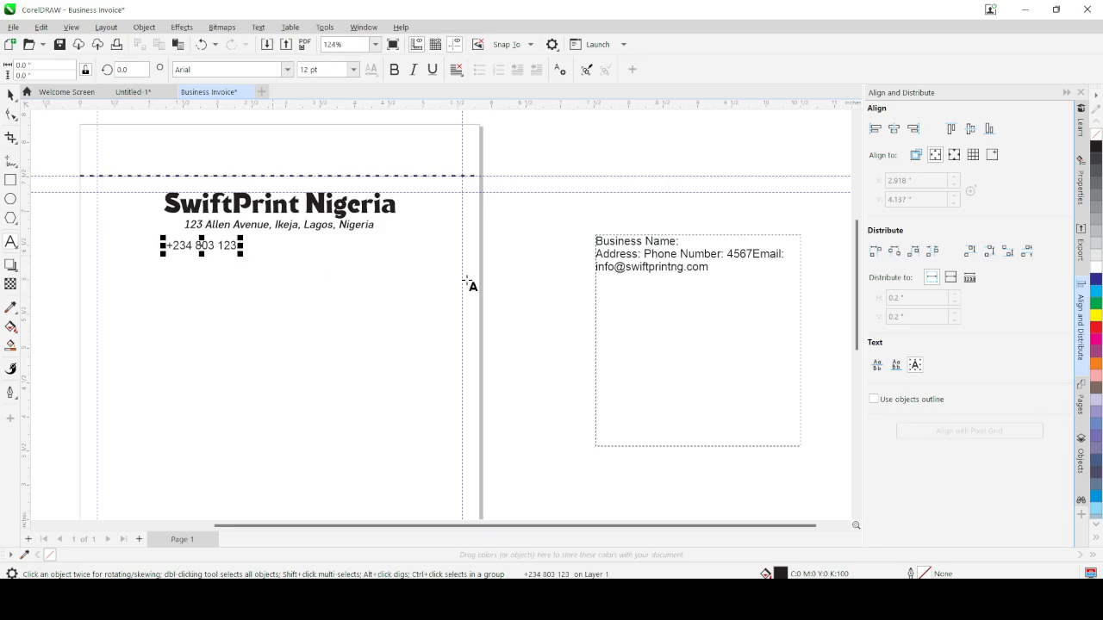
Step: Cut the phone number's remaining digits from the business details paragraph and append them to the separate phone number line
{"action": "left_click_drag", "start_coordinate": [729, 253], "coordinate": [752, 255]}
{"action": "key", "text": "ctrl+c"}
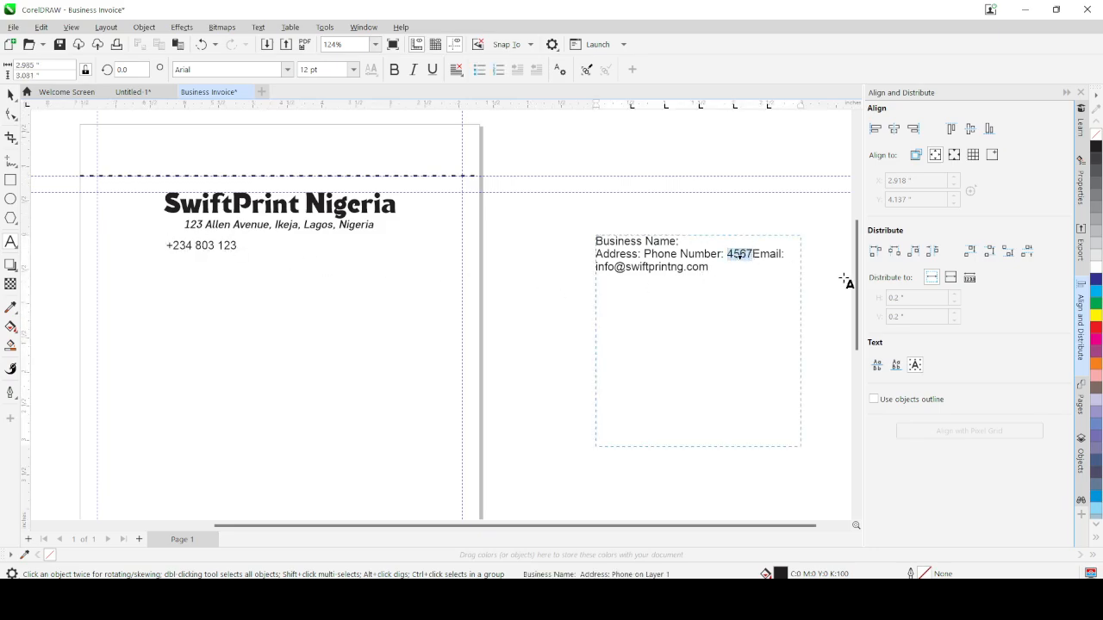
{"action": "key", "text": "Delete"}
{"action": "left_click", "coordinate": [232, 245]}
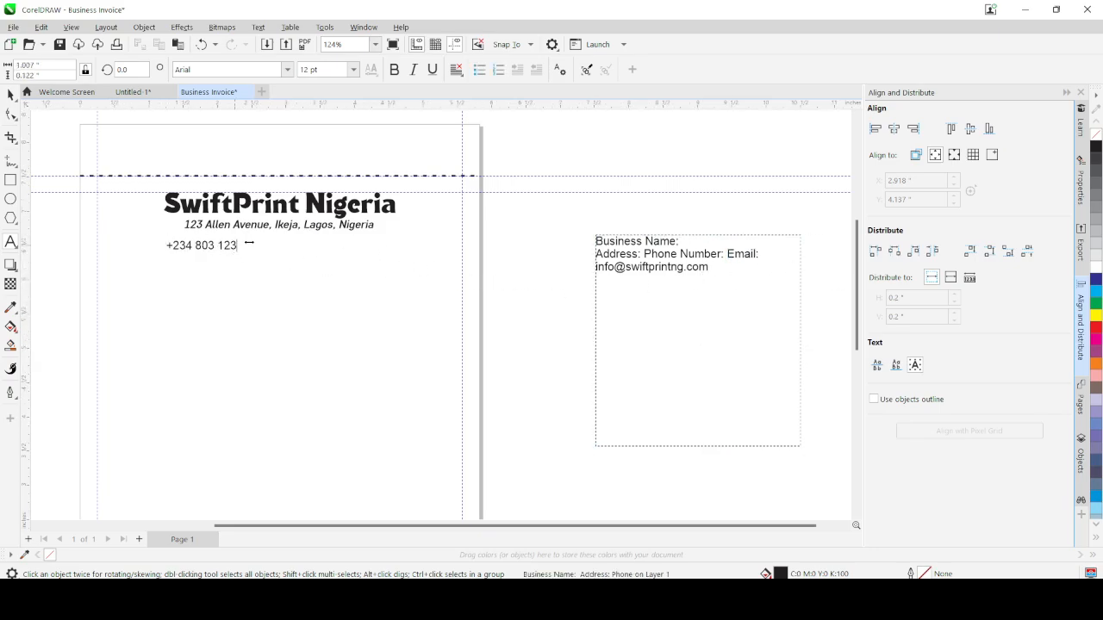
{"action": "key", "text": "ctrl+v"}
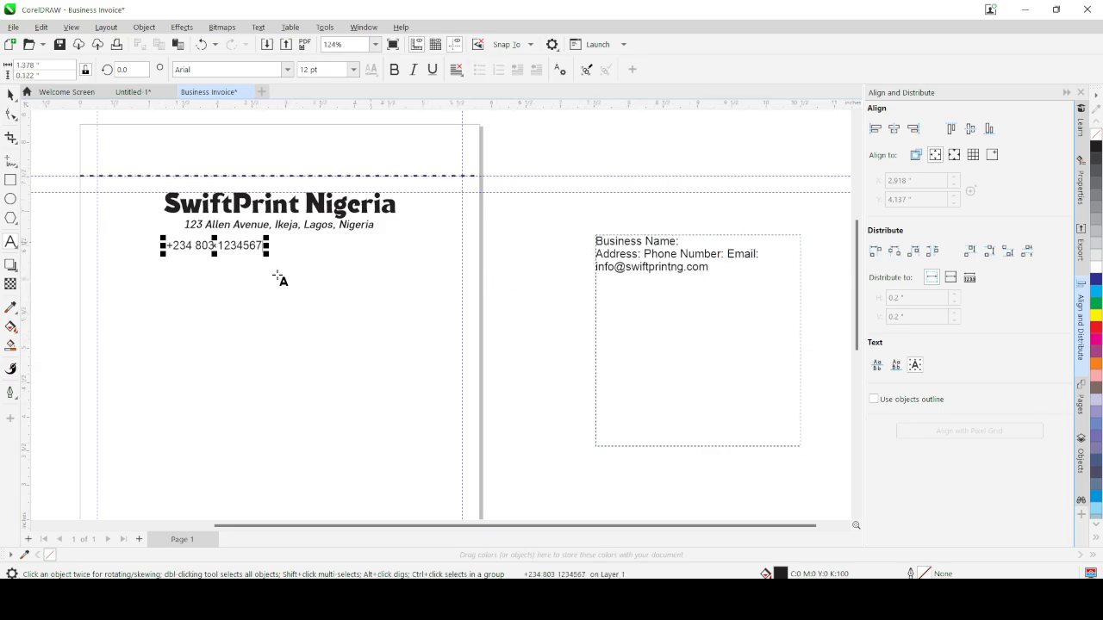
Step: Remove the spaces inside the phone number line below the address
{"action": "left_click", "coordinate": [221, 246]}
{"action": "key", "text": "BackSpace"}
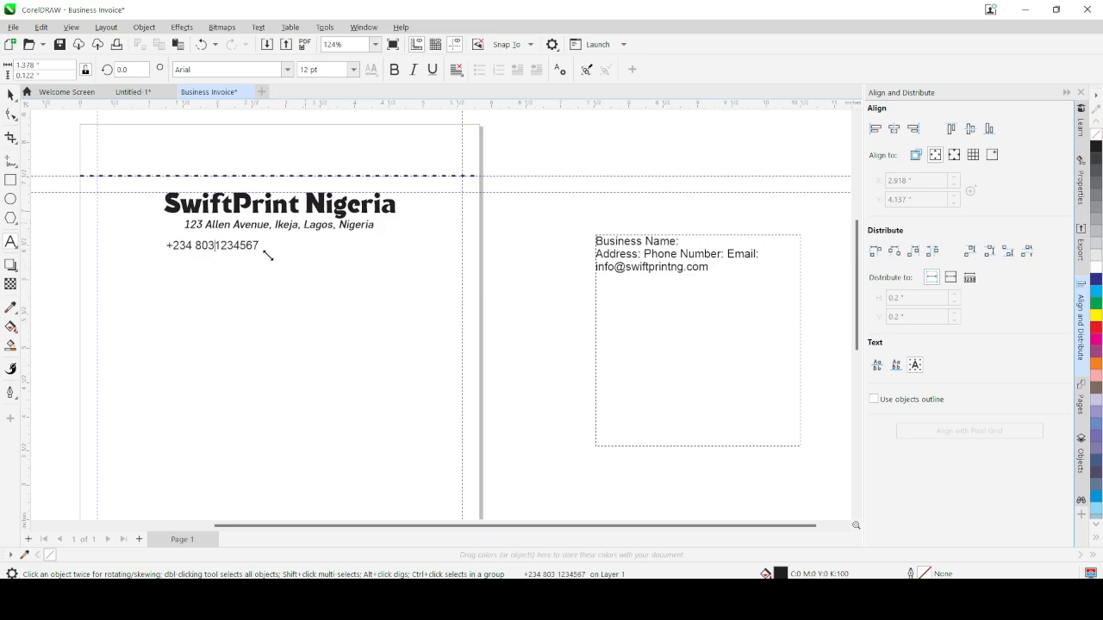
{"action": "key", "text": "BackSpace"}
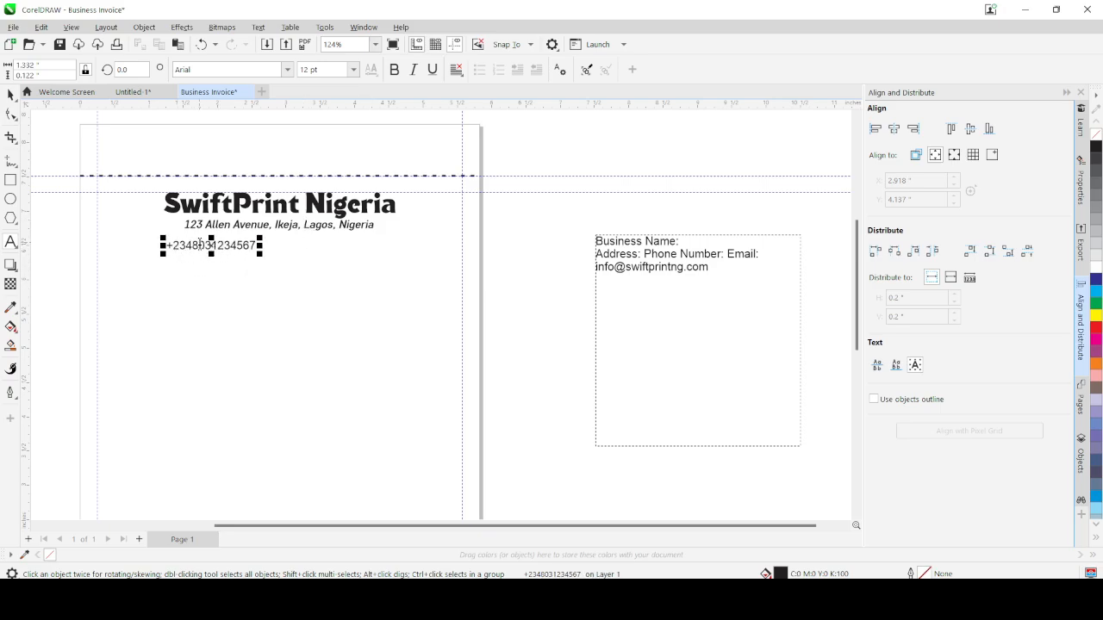
Step: Replace the phone number's ending with placeholder digits, correct the last digit and finish editing the text
{"action": "left_click_drag", "start_coordinate": [207, 247], "coordinate": [283, 241]}
{"action": "type", "text": "12345678"}
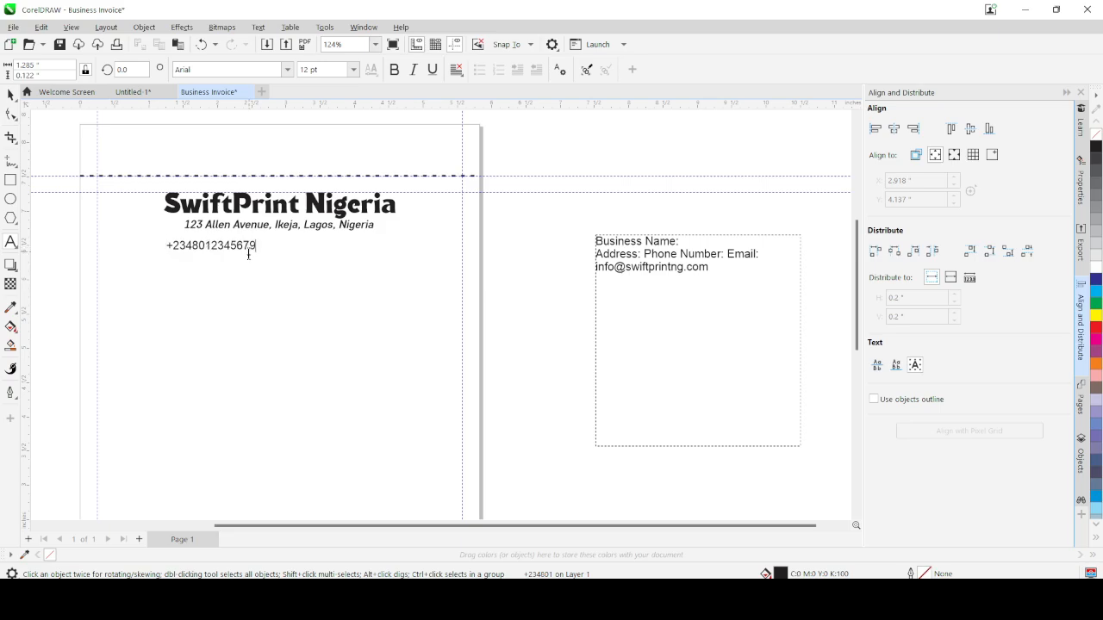
{"action": "key", "text": "BackSpace"}
{"action": "type", "text": "9"}
{"action": "key", "text": "BackSpace"}
{"action": "type", "text": "9"}
{"action": "key", "text": "BackSpace"}
{"action": "type", "text": "8"}
{"action": "key", "text": "ctrl+space"}
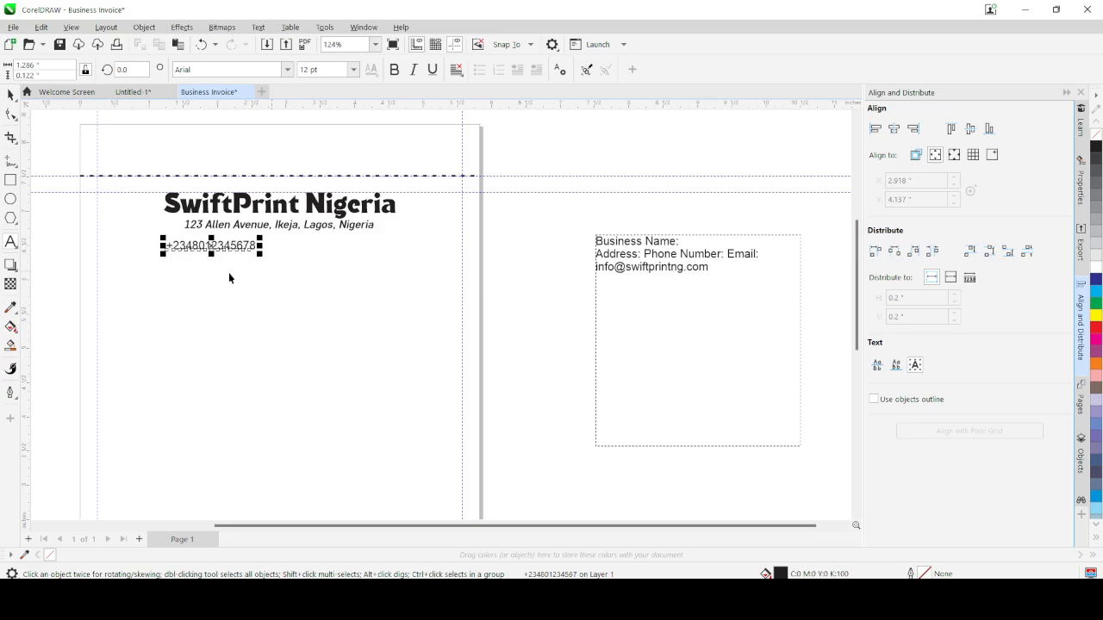
Step: Place the phone number below the right half of the business name and the address below its left half
{"action": "left_click_drag", "start_coordinate": [212, 247], "coordinate": [182, 259]}
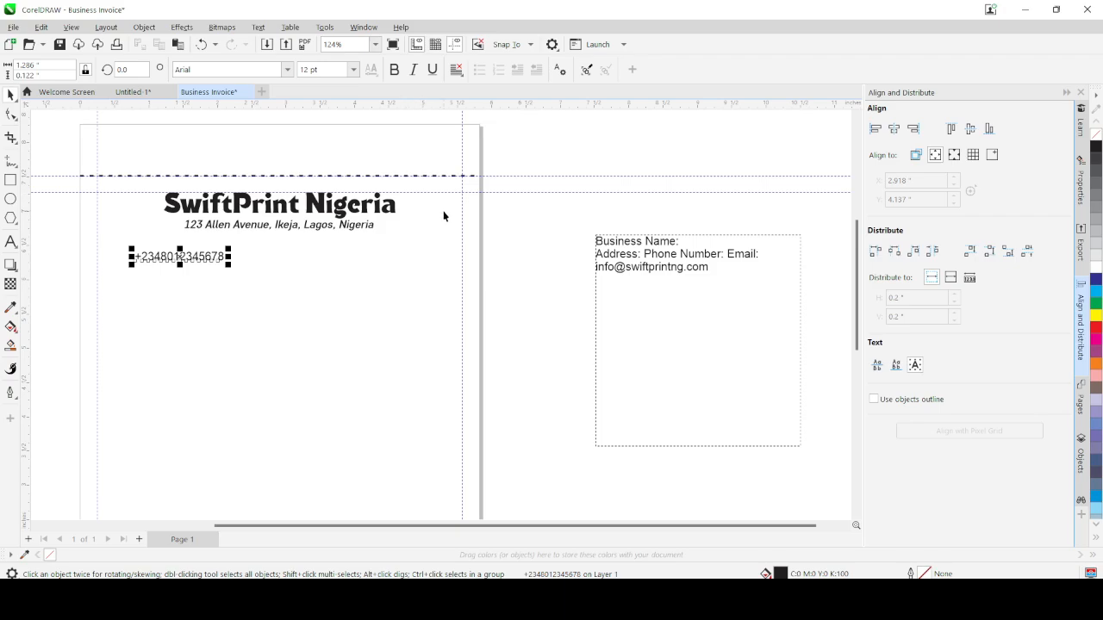
{"action": "left_click_drag", "start_coordinate": [179, 257], "coordinate": [370, 253]}
{"action": "mouse_move", "coordinate": [289, 226]}
{"action": "left_mouse_down"}
{"action": "mouse_move", "coordinate": [295, 238]}
{"action": "mouse_move", "coordinate": [229, 265]}
{"action": "mouse_move", "coordinate": [230, 254]}
{"action": "left_mouse_up"}
Step: Split the address into two left-aligned lines after the street name and position it roughly level with the phone number
{"action": "double_click", "coordinate": [217, 249]}
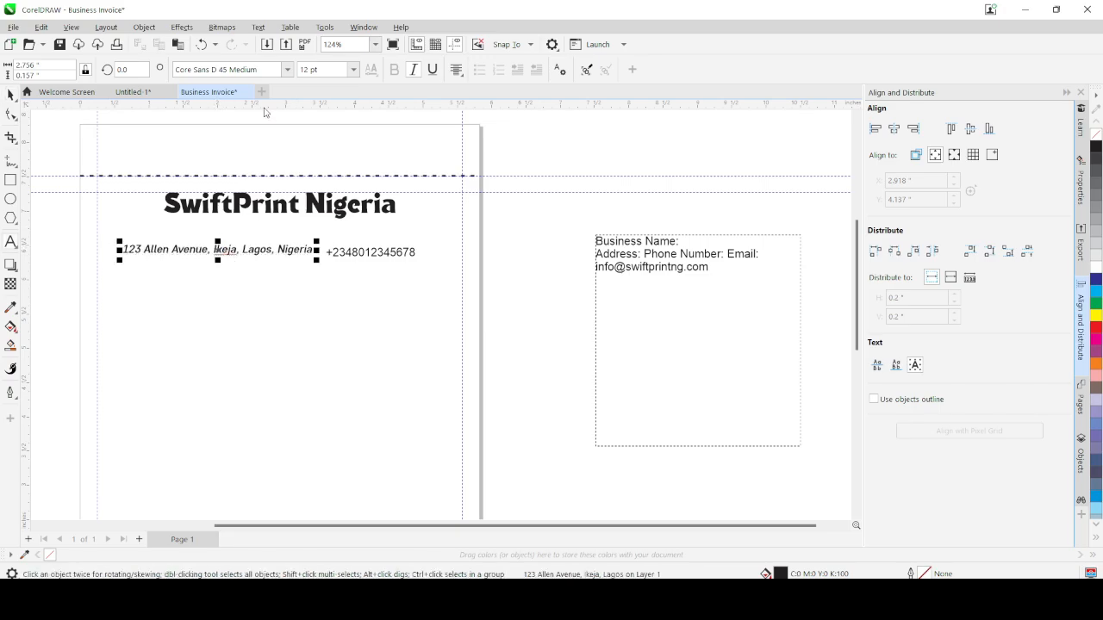
{"action": "key", "text": "Return"}
{"action": "key", "text": "Escape"}
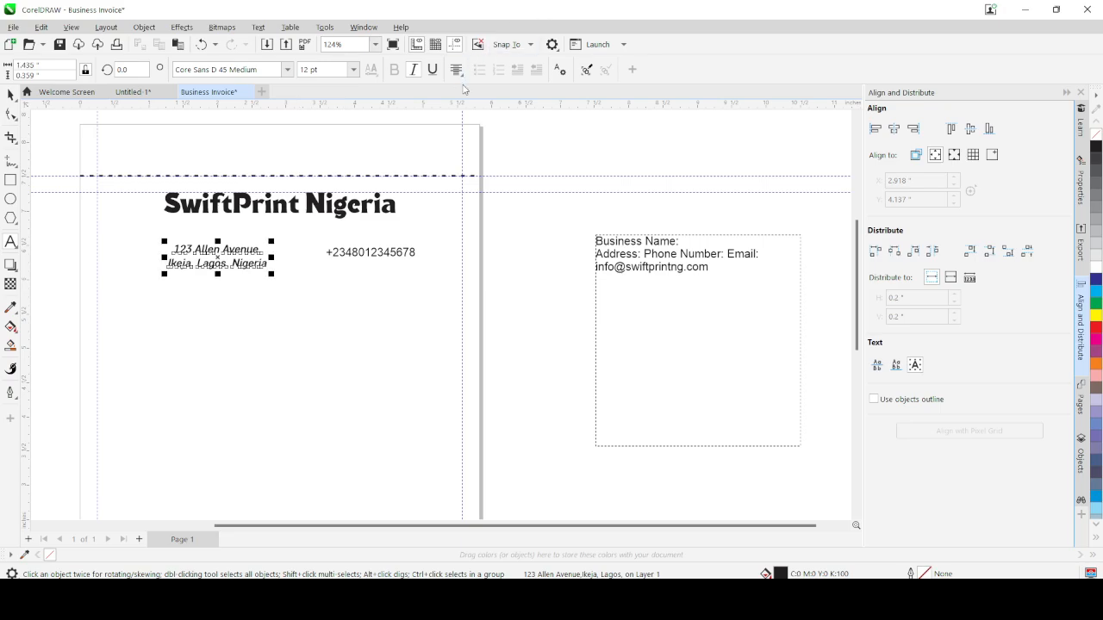
{"action": "left_click", "coordinate": [456, 69]}
{"action": "left_click", "coordinate": [465, 102]}
{"action": "left_click_drag", "start_coordinate": [219, 258], "coordinate": [191, 255]}
{"action": "left_click_drag", "start_coordinate": [356, 254], "coordinate": [364, 255]}
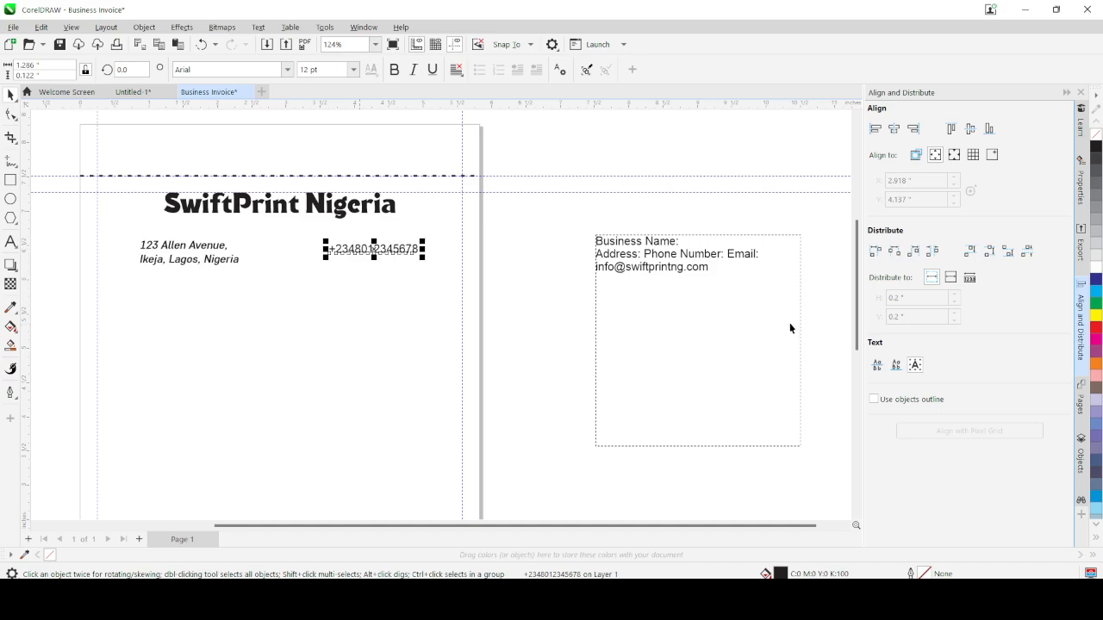
Step: Cut the e-mail address from the business details paragraph and paste it as a separate line below the phone number
{"action": "left_click", "coordinate": [676, 270]}
{"action": "double_click", "coordinate": [676, 270]}
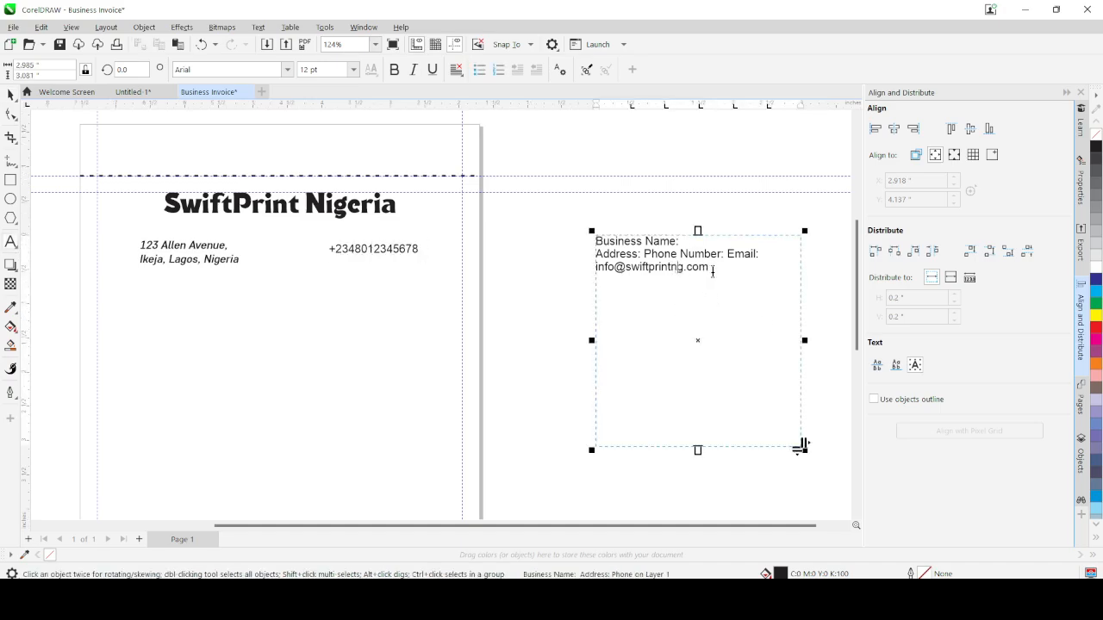
{"action": "left_click_drag", "start_coordinate": [710, 269], "coordinate": [600, 267]}
{"action": "key", "text": "BackSpace"}
{"action": "left_click", "coordinate": [326, 273]}
{"action": "key", "text": "ctrl+v"}
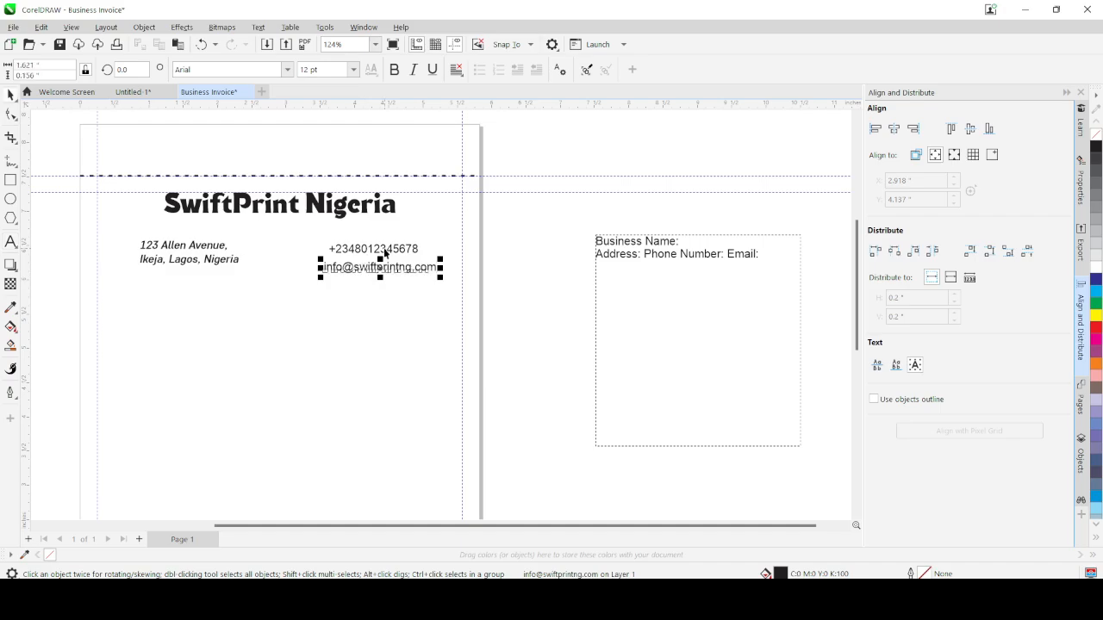
Step: Set the address, phone number and e-mail lines together in italic Core Sans D 45 Medium
{"action": "left_click", "coordinate": [376, 249], "text": "shift"}
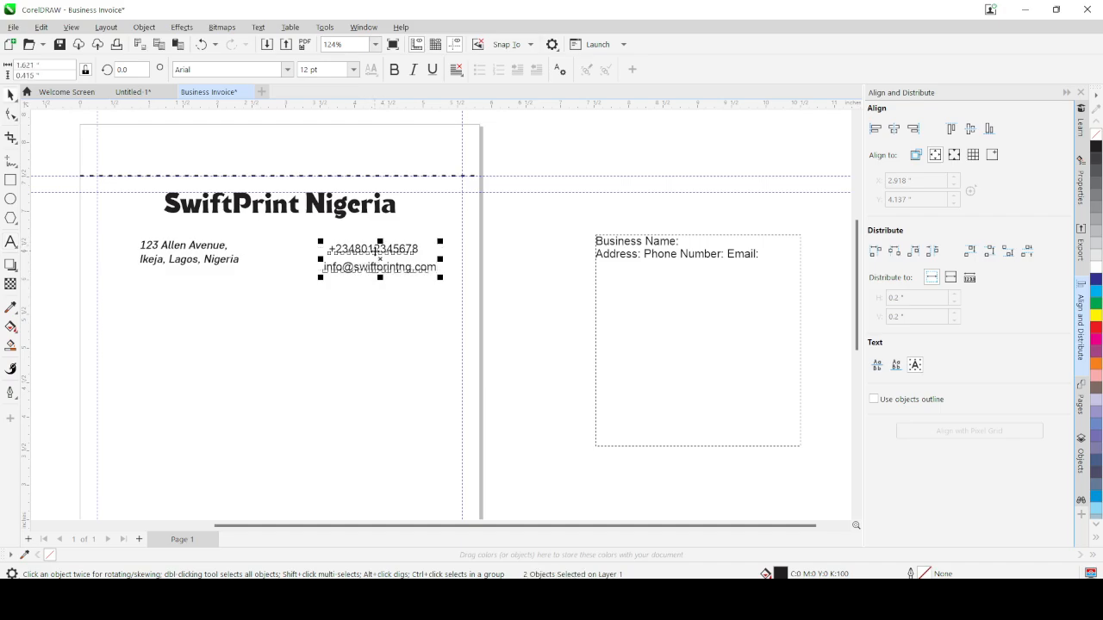
{"action": "left_click", "coordinate": [217, 255], "text": "shift"}
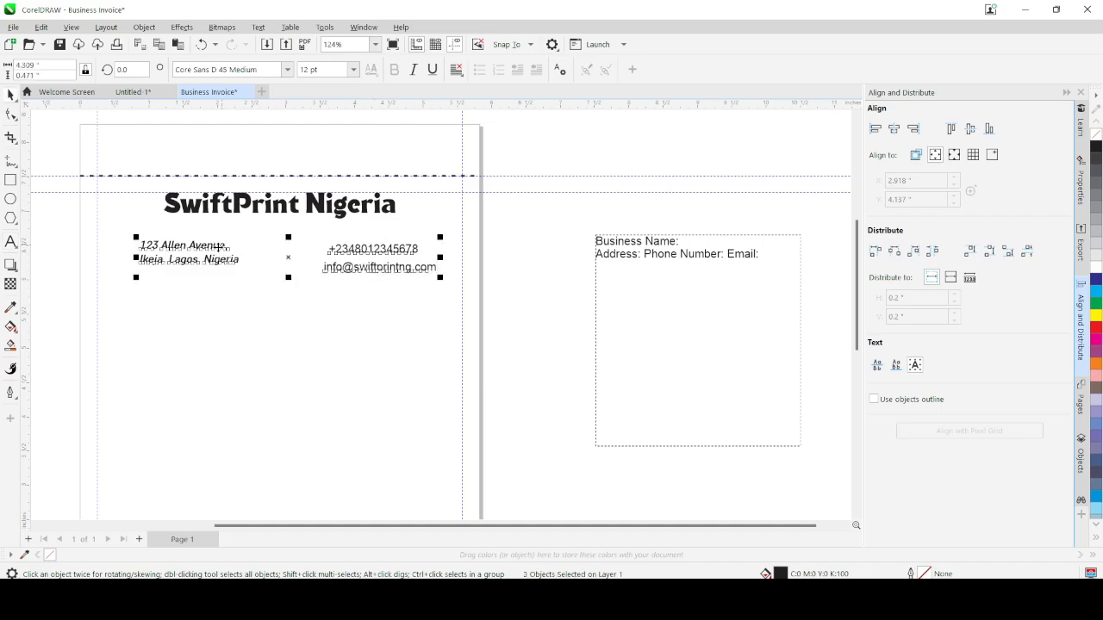
{"action": "left_click", "coordinate": [287, 69]}
{"action": "left_click", "coordinate": [280, 114]}
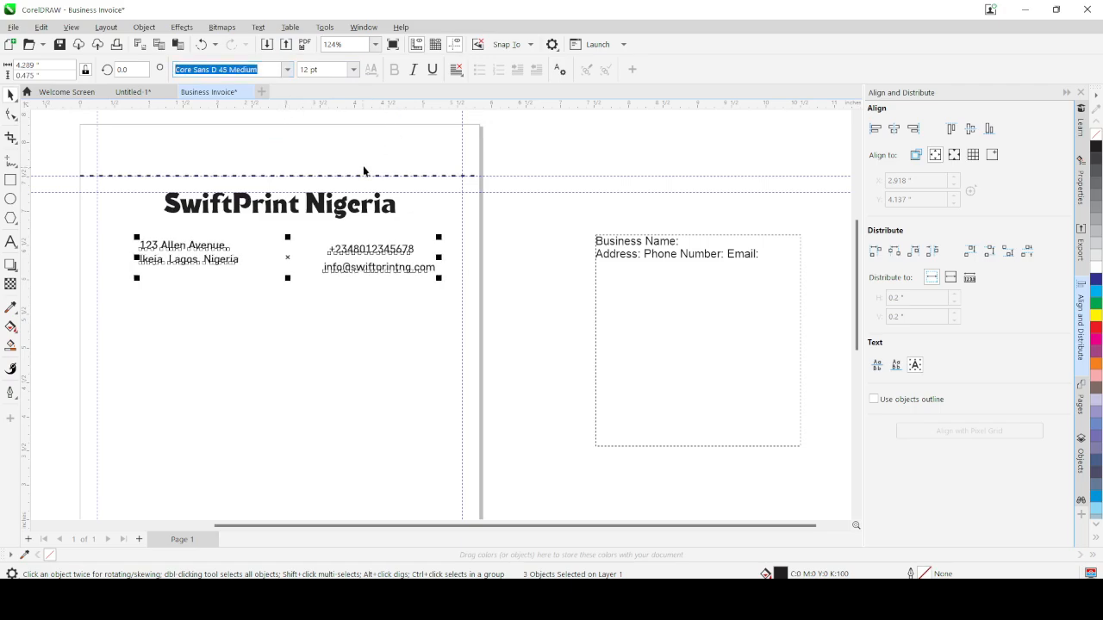
{"action": "left_click", "coordinate": [416, 72]}
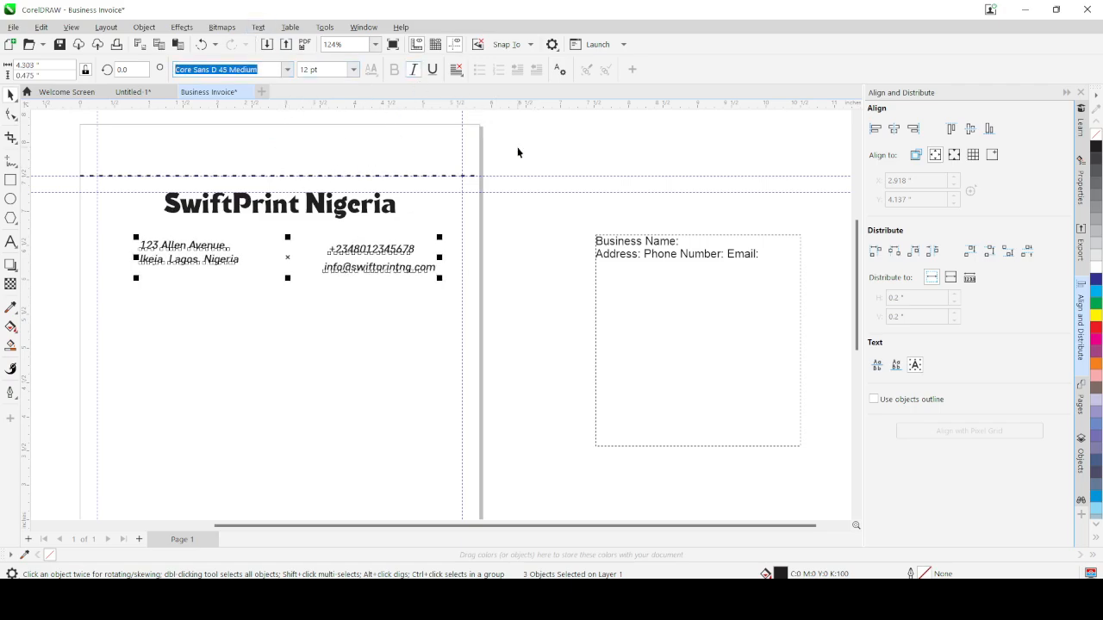
Step: Move the phone number and e-mail lines outward so the e-mail ends at the right margin guideline, with the phone number just above it
{"action": "left_click", "coordinate": [517, 147]}
{"action": "left_click_drag", "start_coordinate": [392, 253], "coordinate": [417, 249]}
{"action": "left_click", "coordinate": [418, 244]}
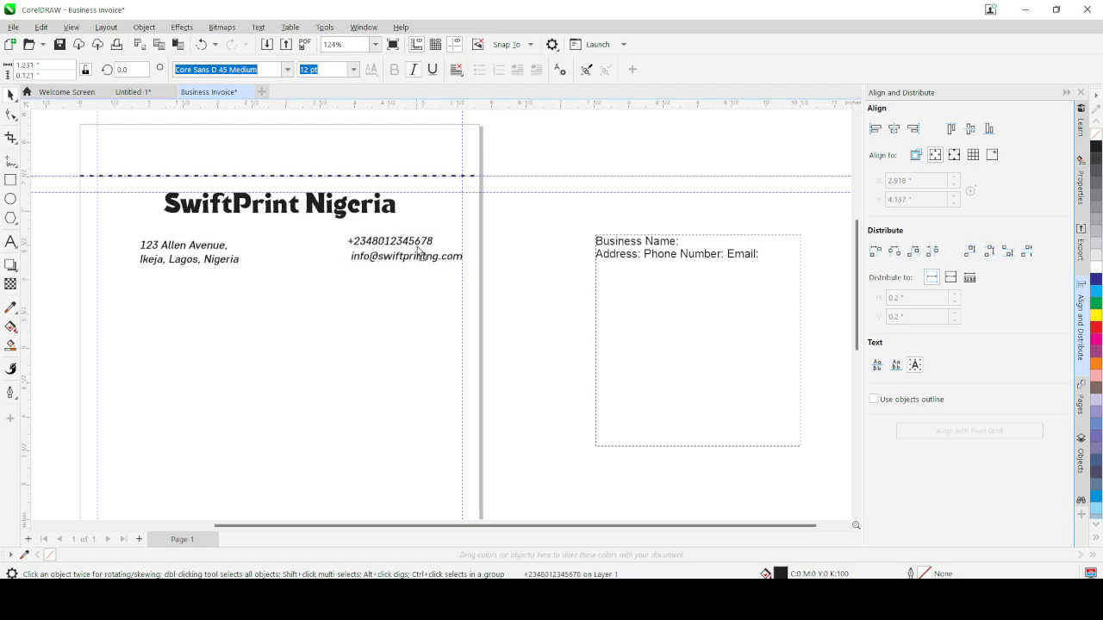
Step: Align the top of the phone number with the top of the address, and move both slightly up
{"action": "left_click", "coordinate": [390, 249]}
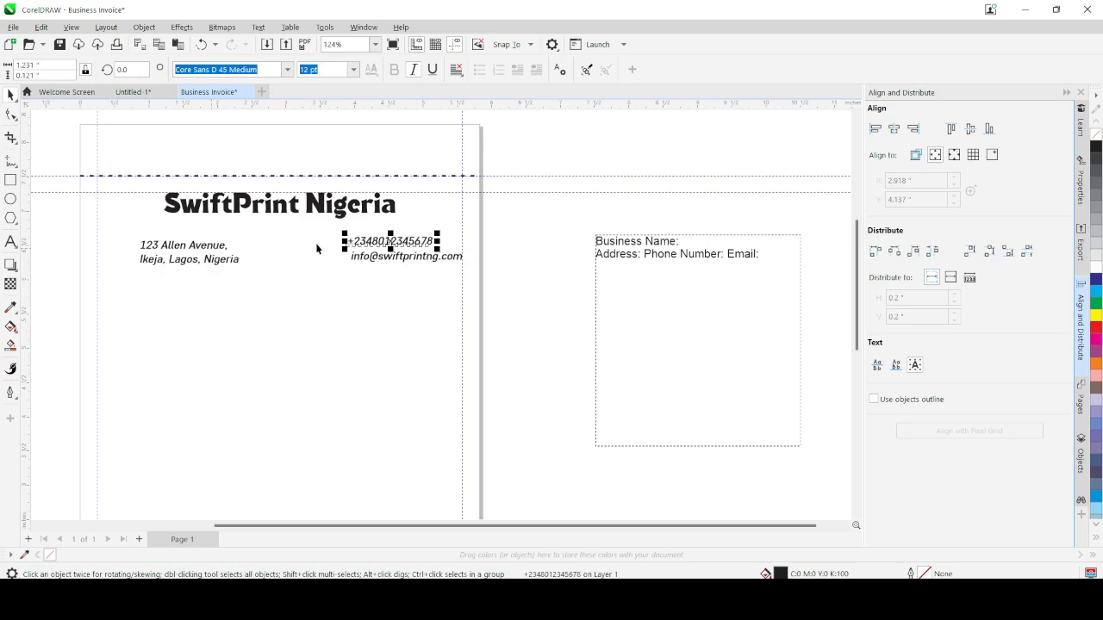
{"action": "scroll", "coordinate": [227, 263], "scroll_direction": "up", "scroll_amount": 2}
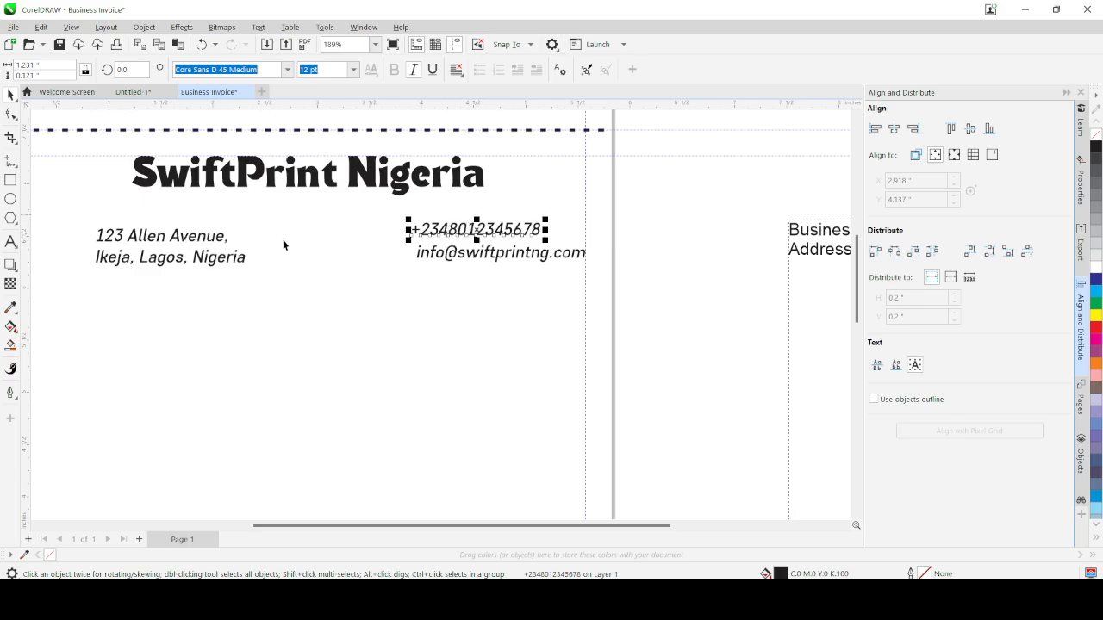
{"action": "left_click", "coordinate": [206, 243], "text": "shift"}
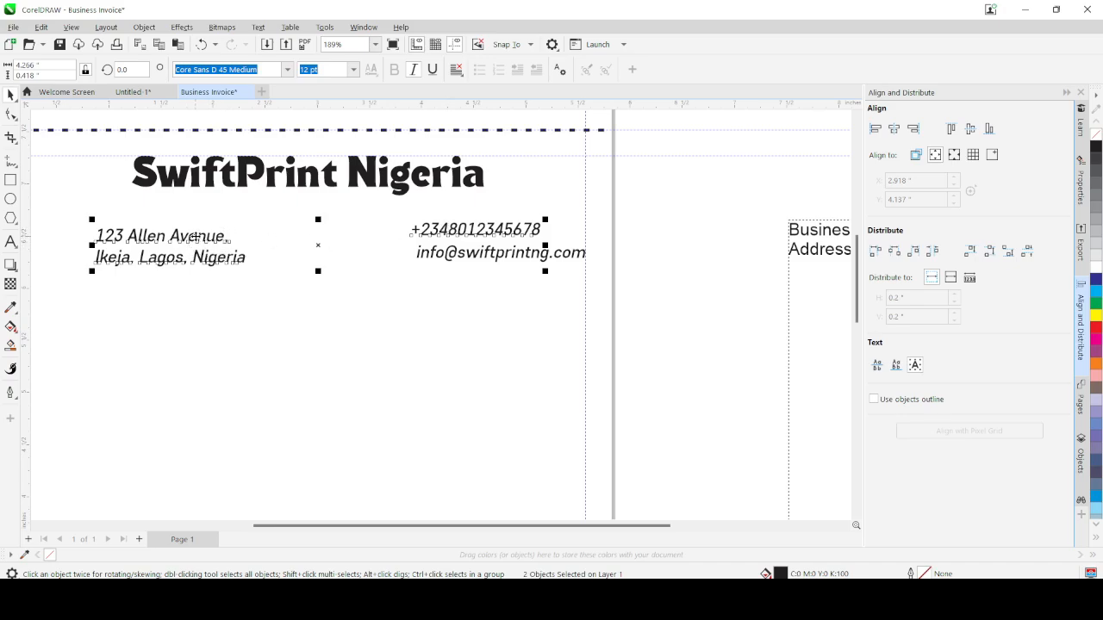
{"action": "key", "text": "t"}
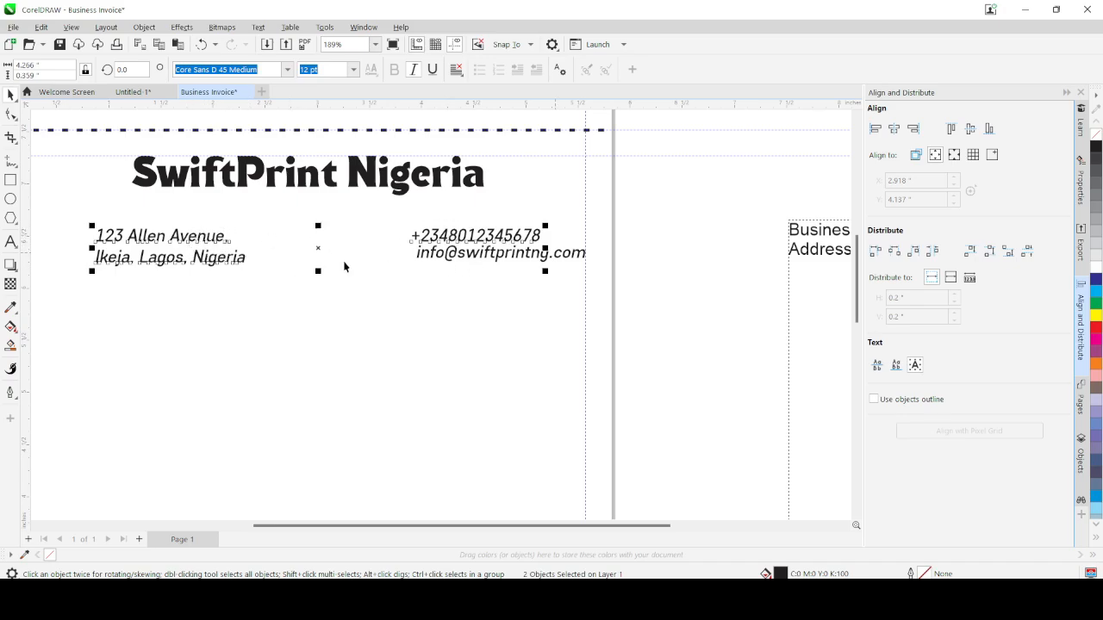
{"action": "left_click_drag", "start_coordinate": [319, 248], "coordinate": [319, 242]}
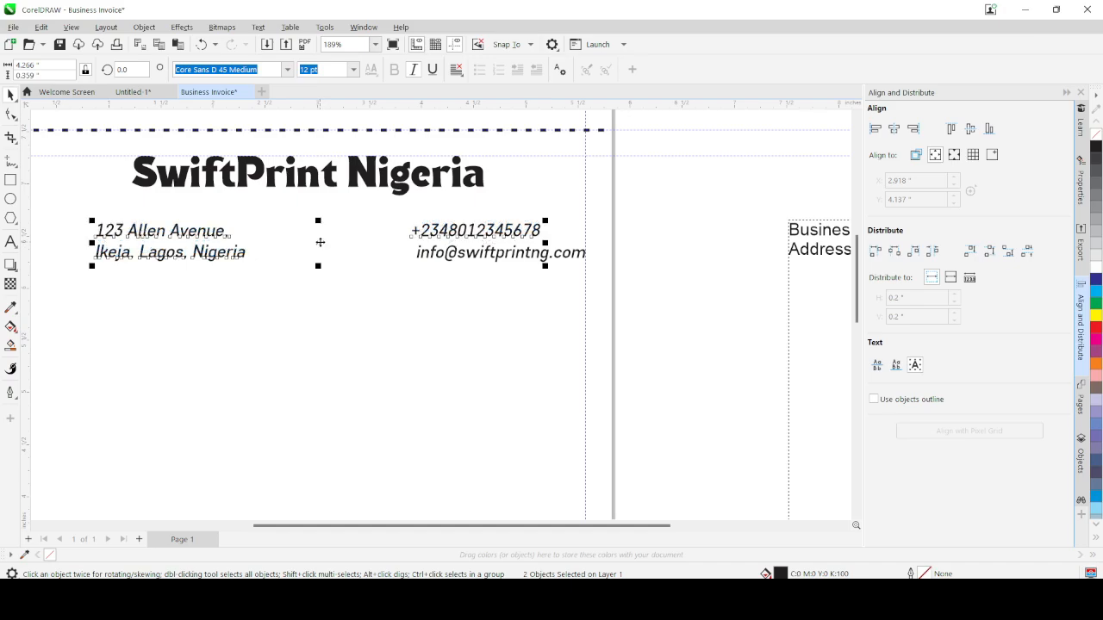
Step: Nudge the e-mail line closer to the phone number and align their left edges
{"action": "left_click", "coordinate": [473, 255]}
{"action": "left_click_drag", "start_coordinate": [505, 257], "coordinate": [505, 257]}
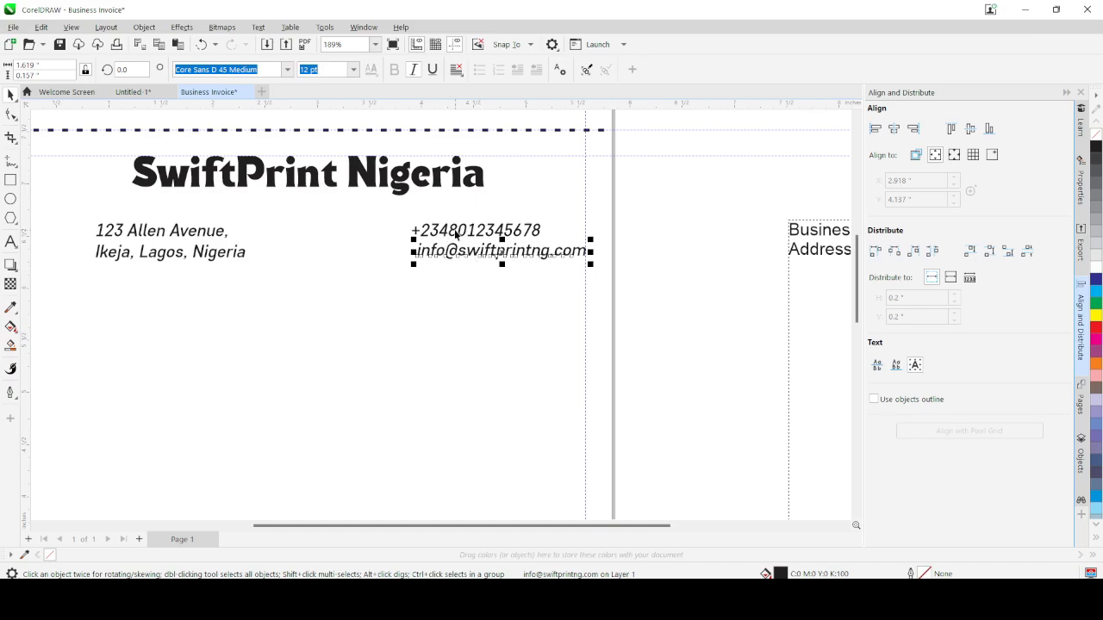
{"action": "left_click", "coordinate": [455, 233], "text": "shift"}
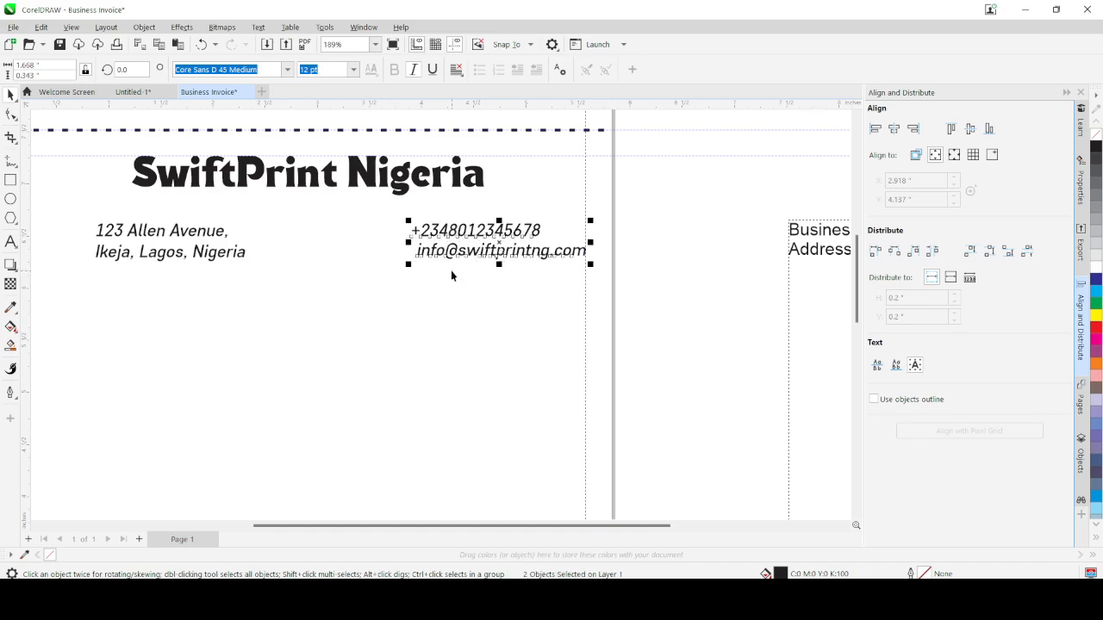
{"action": "key", "text": "l"}
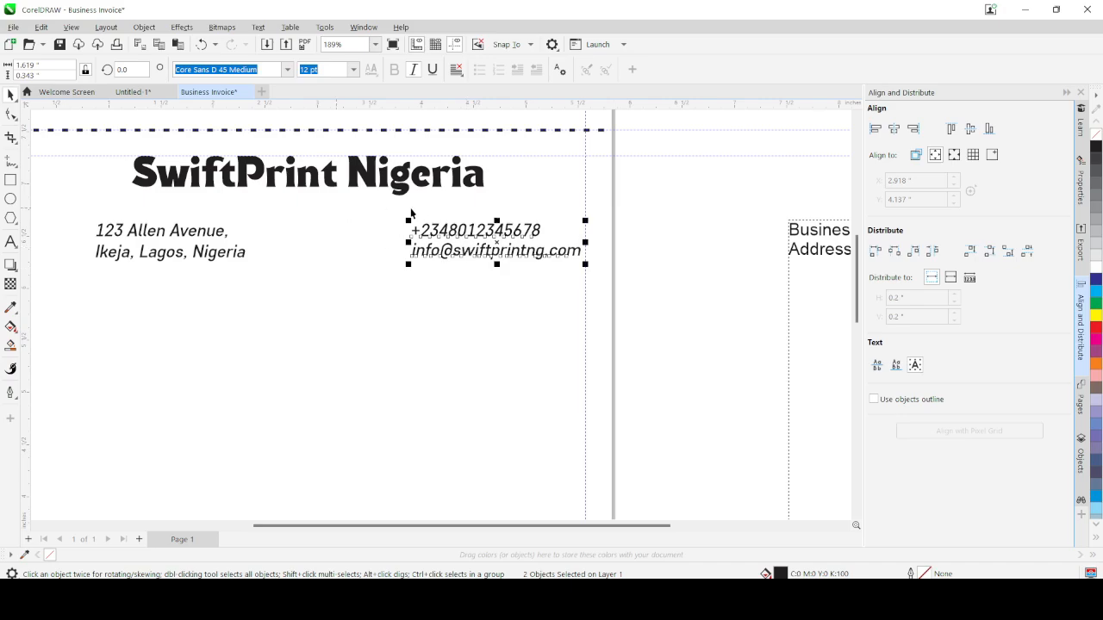
{"action": "scroll", "coordinate": [509, 267], "scroll_direction": "down", "scroll_amount": 1}
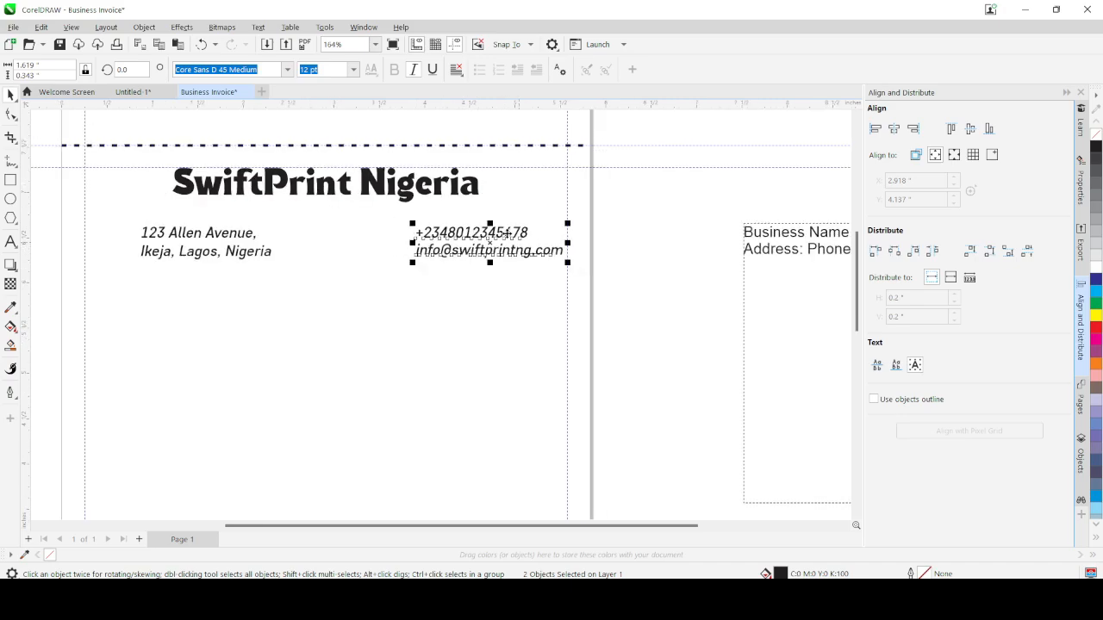
{"action": "left_click", "coordinate": [587, 207]}
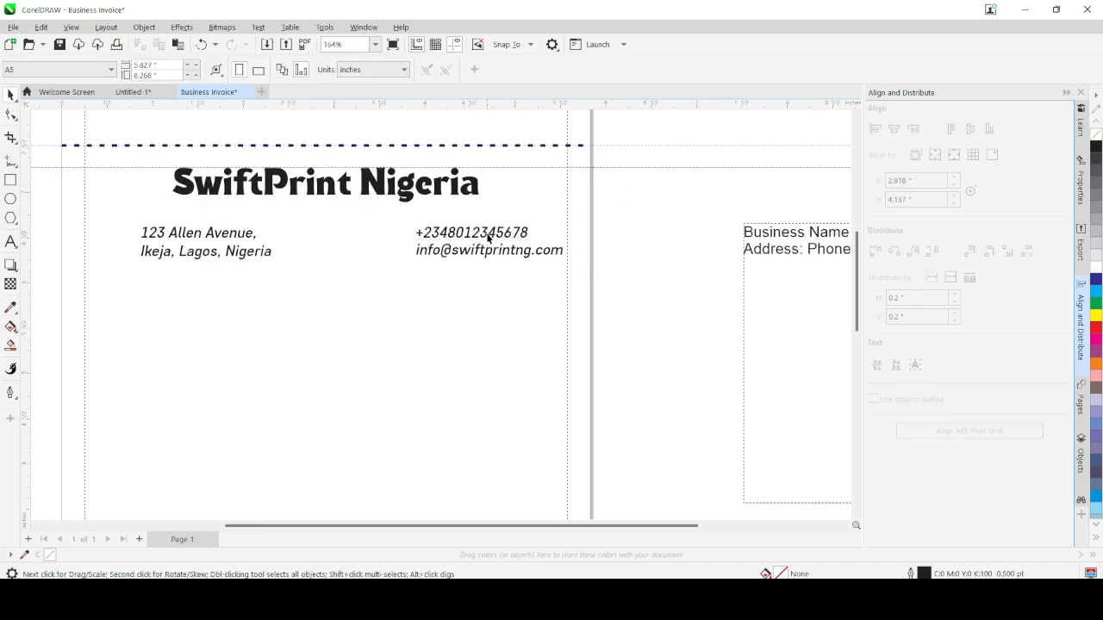
Step: Copy the phone number below the business name, change the copy to "DTF, UVPRINT, SUBLIMATION" and centre it roughly under the name
{"action": "left_click", "coordinate": [488, 238]}
{"action": "left_click_drag", "start_coordinate": [473, 238], "coordinate": [344, 217]}
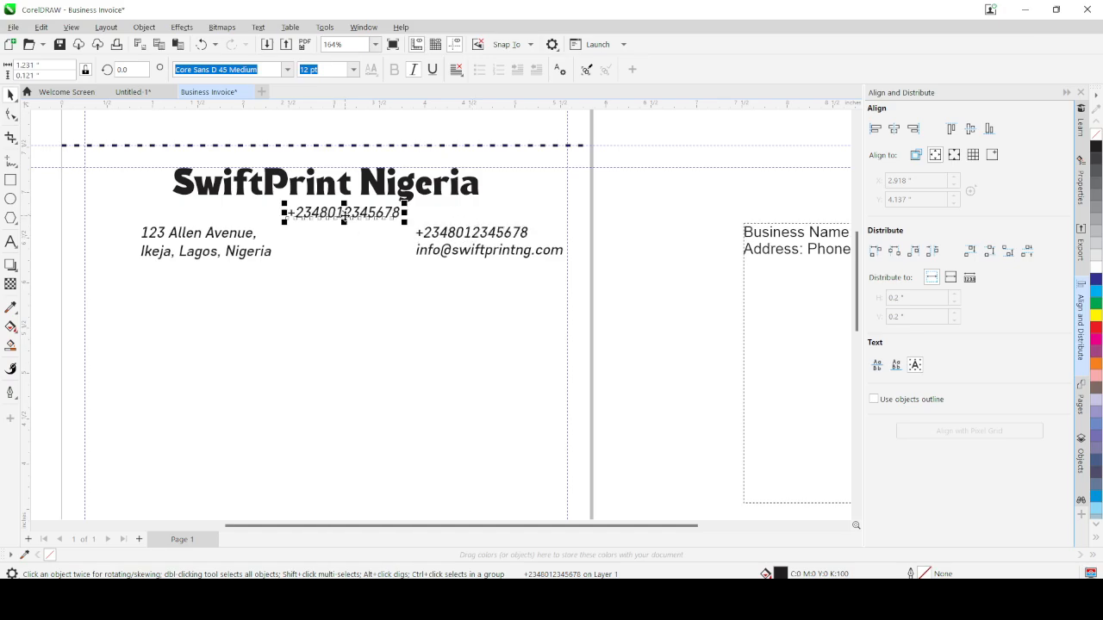
{"action": "key", "text": "F8"}
{"action": "key", "text": "ctrl+a"}
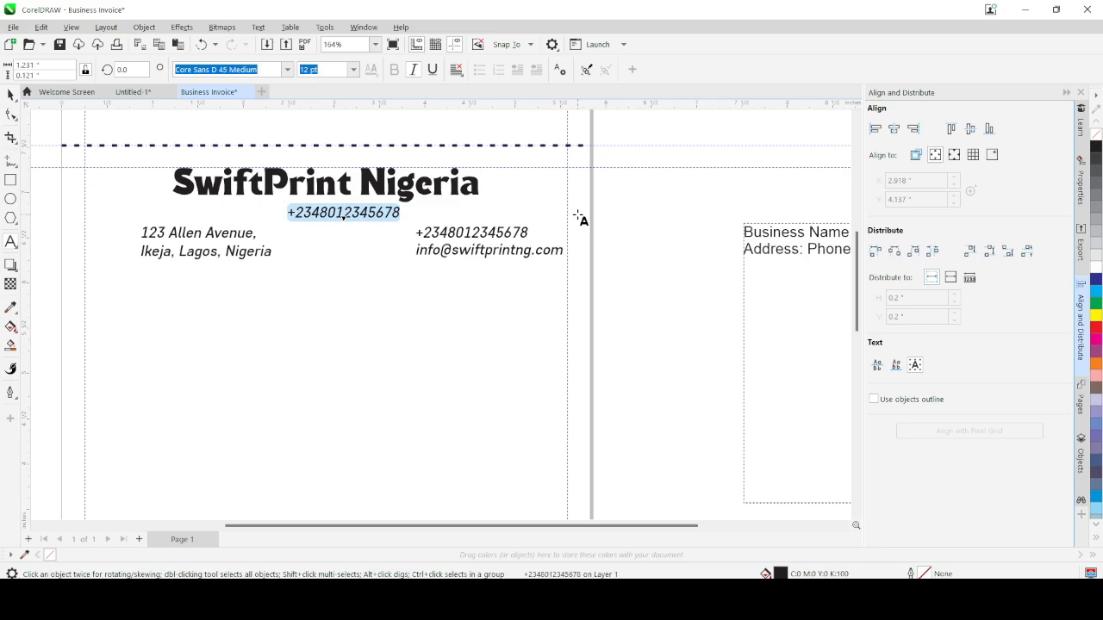
{"action": "type", "text": "DTF, UVPRINT, "}
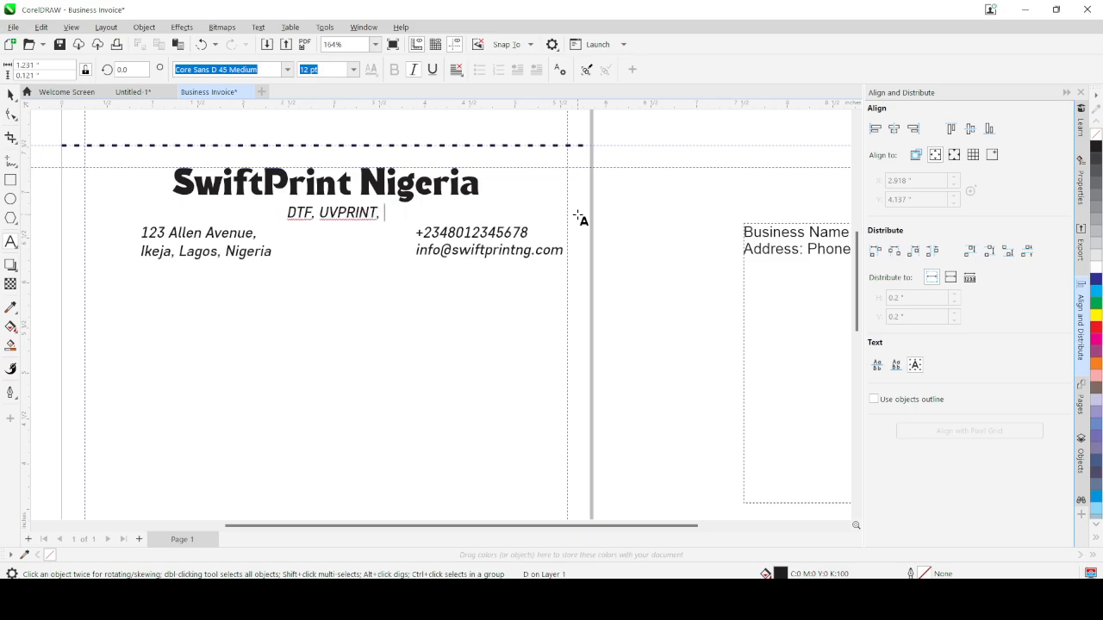
{"action": "type", "text": "SUBLIMATION"}
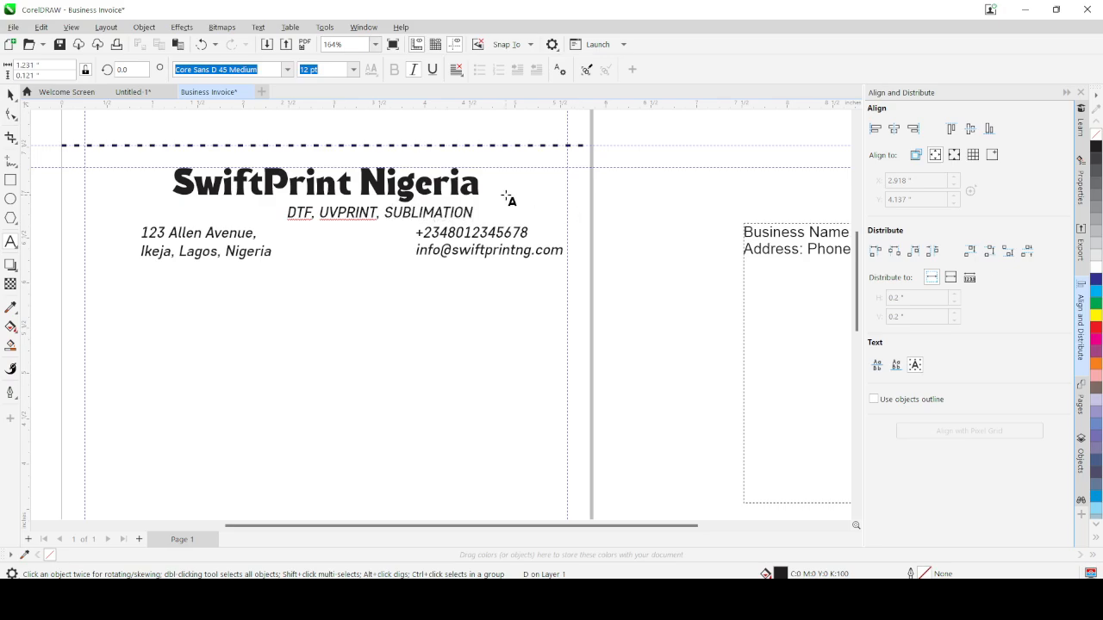
{"action": "key", "text": "ctrl+space"}
{"action": "left_click_drag", "start_coordinate": [380, 208], "coordinate": [333, 214]}
Step: Draw a rectangle about 1.68 by 0.23 inches below the contact details, near the middle of the page
{"action": "scroll", "coordinate": [502, 221], "scroll_direction": "down", "scroll_amount": 1}
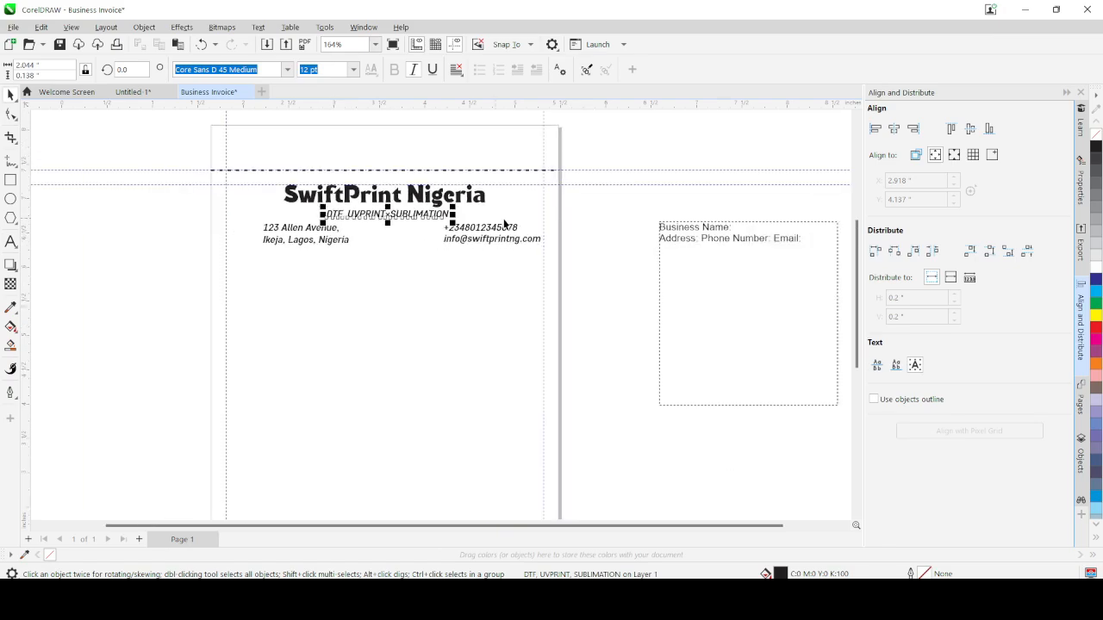
{"action": "scroll", "coordinate": [412, 249], "scroll_direction": "up", "scroll_amount": 1}
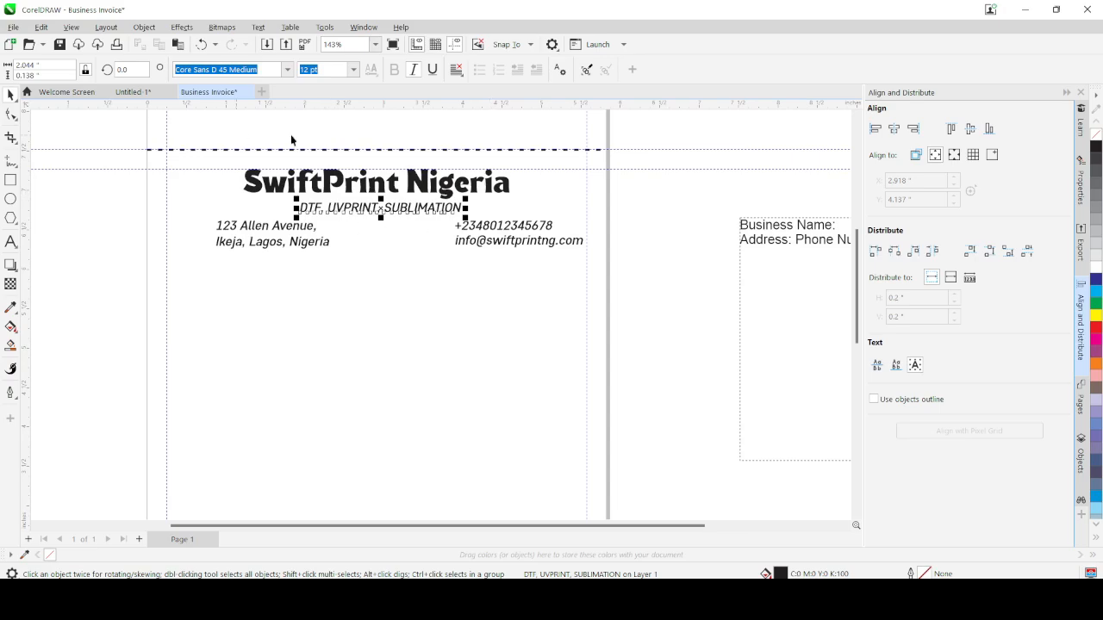
{"action": "left_click", "coordinate": [10, 180]}
{"action": "left_click_drag", "start_coordinate": [321, 256], "coordinate": [457, 277]}
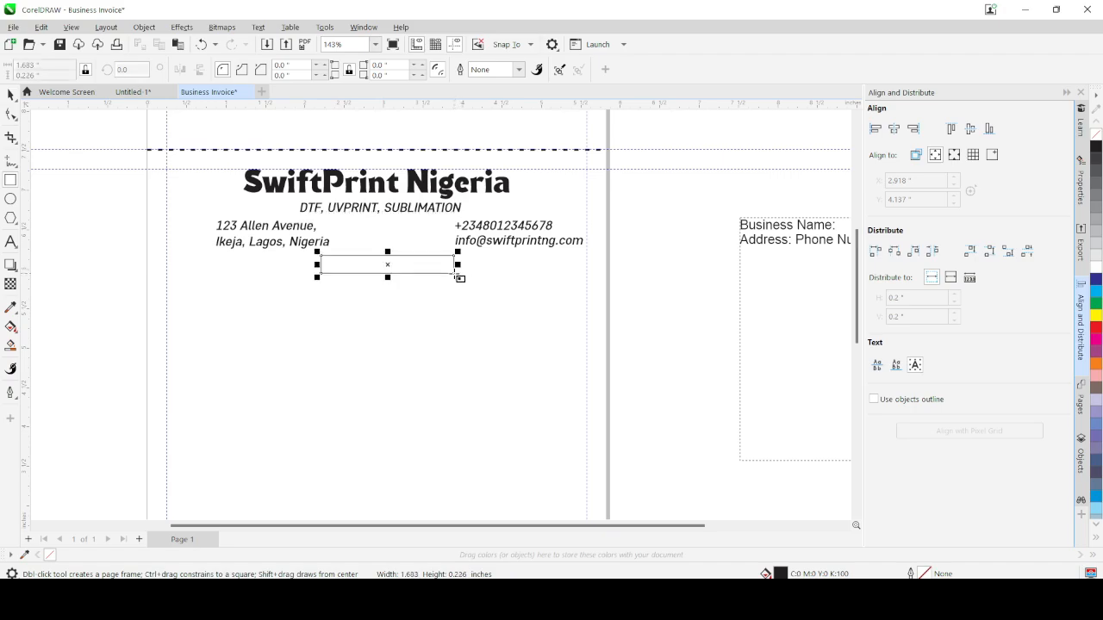
{"action": "key", "text": "space"}
{"action": "left_click", "coordinate": [383, 270]}
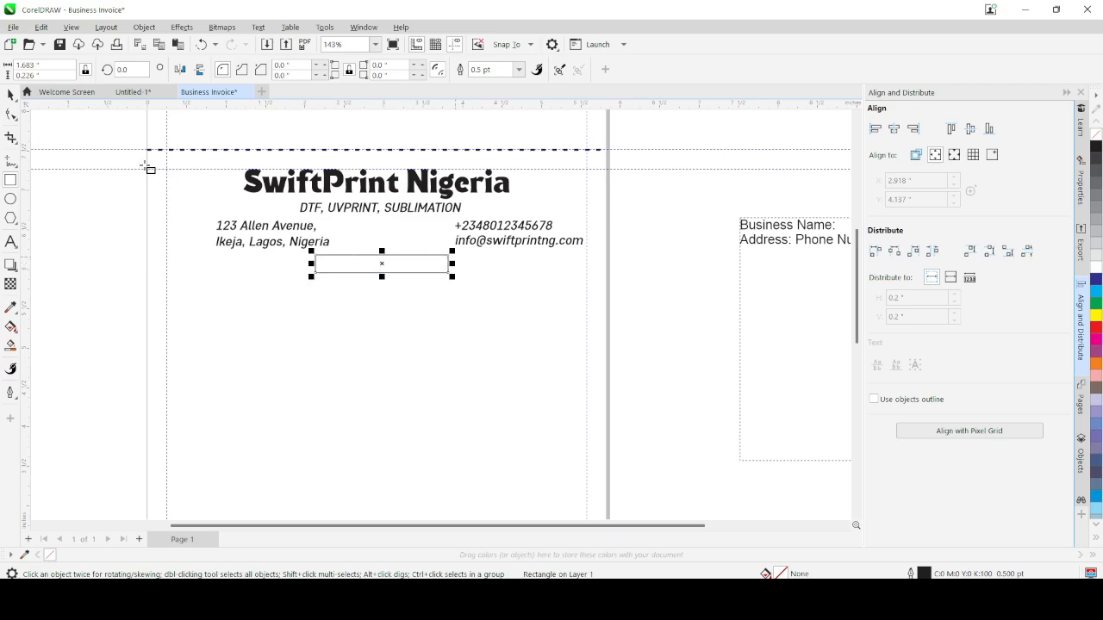
Step: Centre the rectangle horizontally on the business name and fill it with black
{"action": "left_click", "coordinate": [11, 95]}
{"action": "left_click", "coordinate": [393, 186], "text": "shift"}
{"action": "key", "text": "c"}
{"action": "key", "text": "Escape"}
{"action": "left_click", "coordinate": [418, 272]}
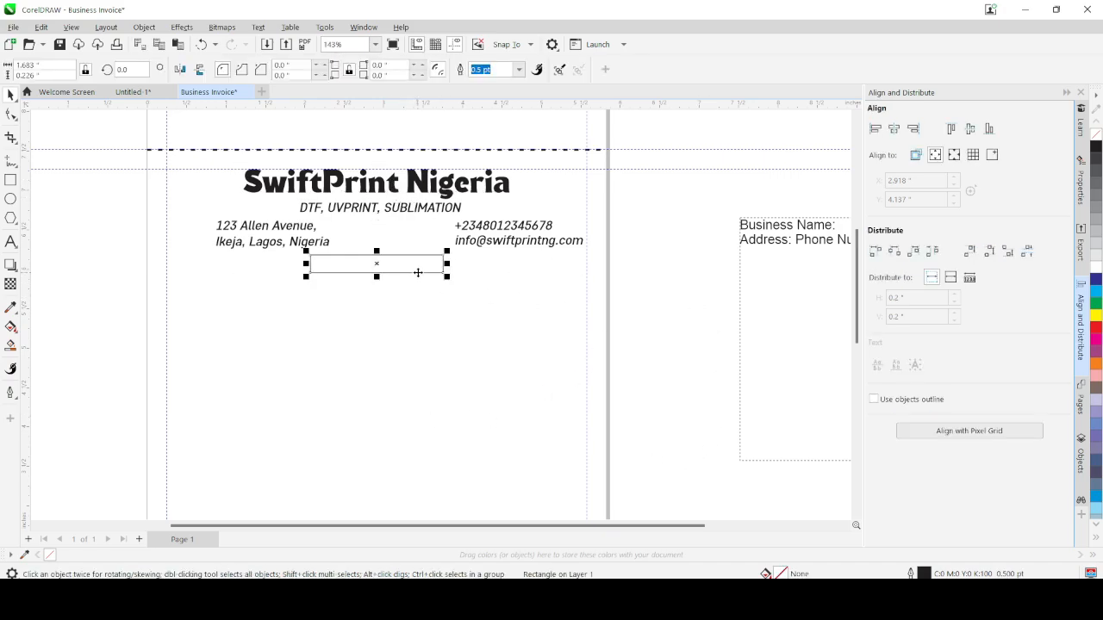
{"action": "left_click", "coordinate": [1097, 148]}
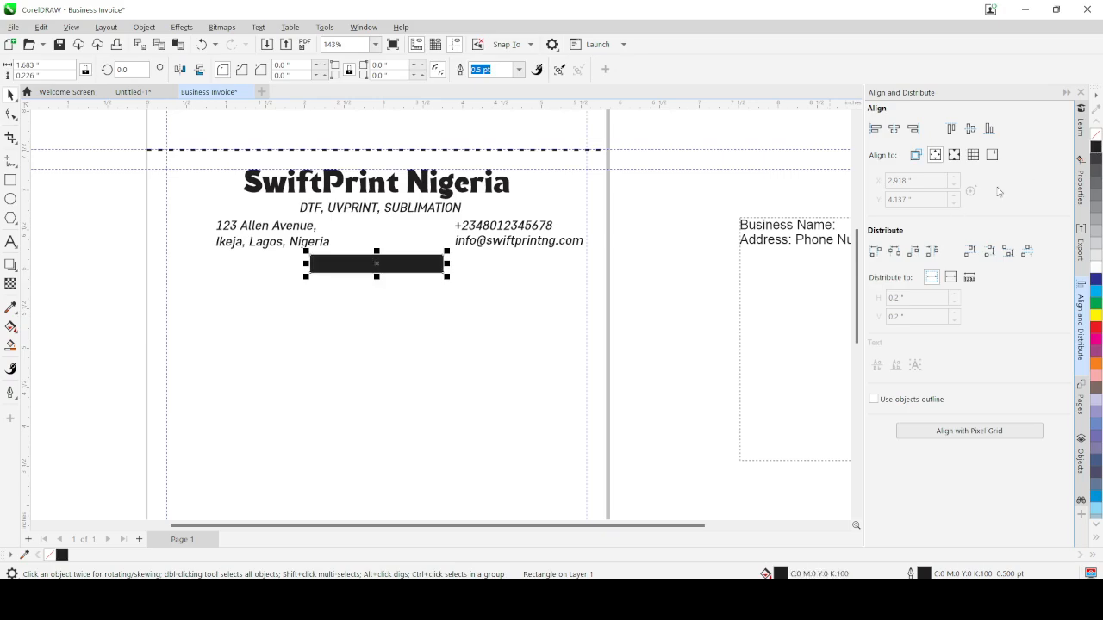
{"action": "left_click", "coordinate": [680, 209]}
Step: Copy the services line down to the black bar and change the copy's text to "INVOICE"
{"action": "left_click", "coordinate": [430, 210]}
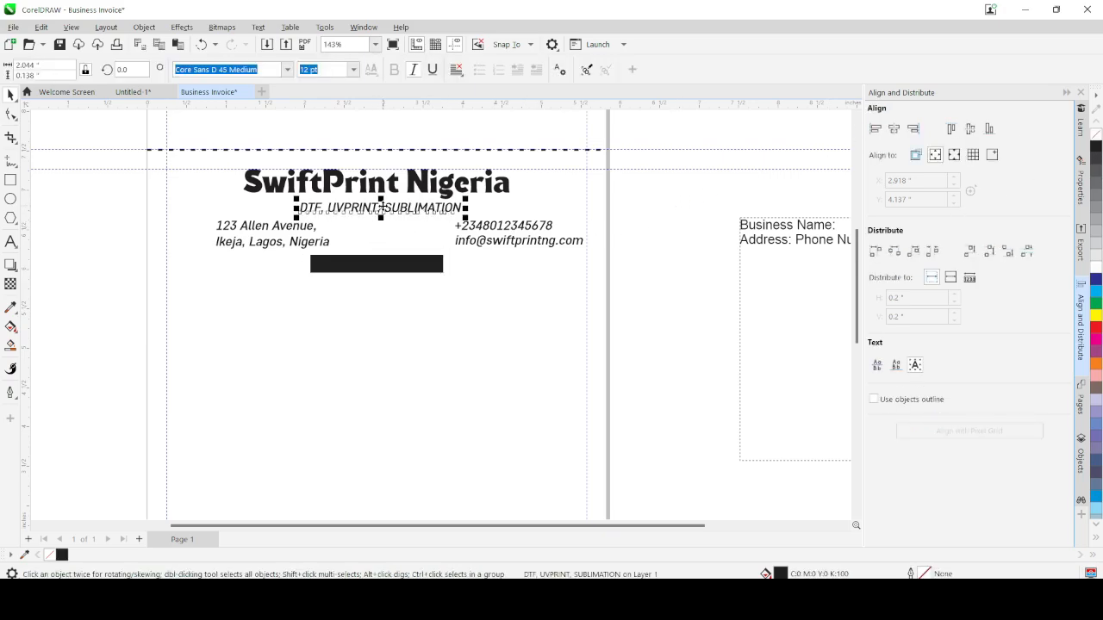
{"action": "left_click_drag", "start_coordinate": [380, 209], "coordinate": [376, 269]}
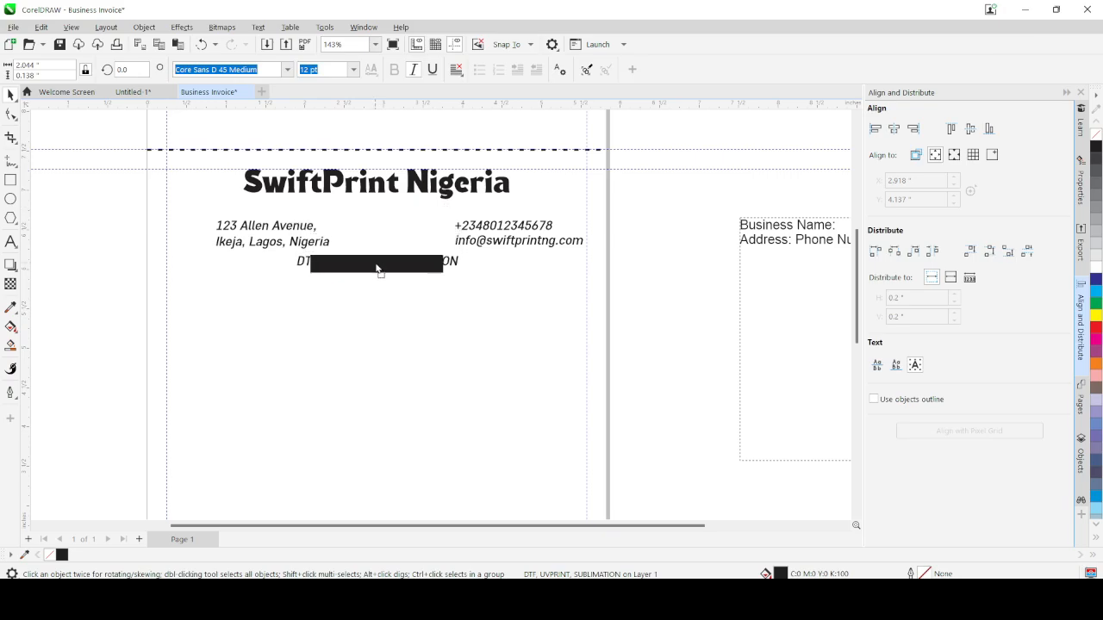
{"action": "right_click", "coordinate": [376, 269]}
{"action": "double_click", "coordinate": [449, 262]}
{"action": "key", "text": "ctrl+a"}
{"action": "type", "text": "INVOICE"}
{"action": "key", "text": "ctrl+space"}
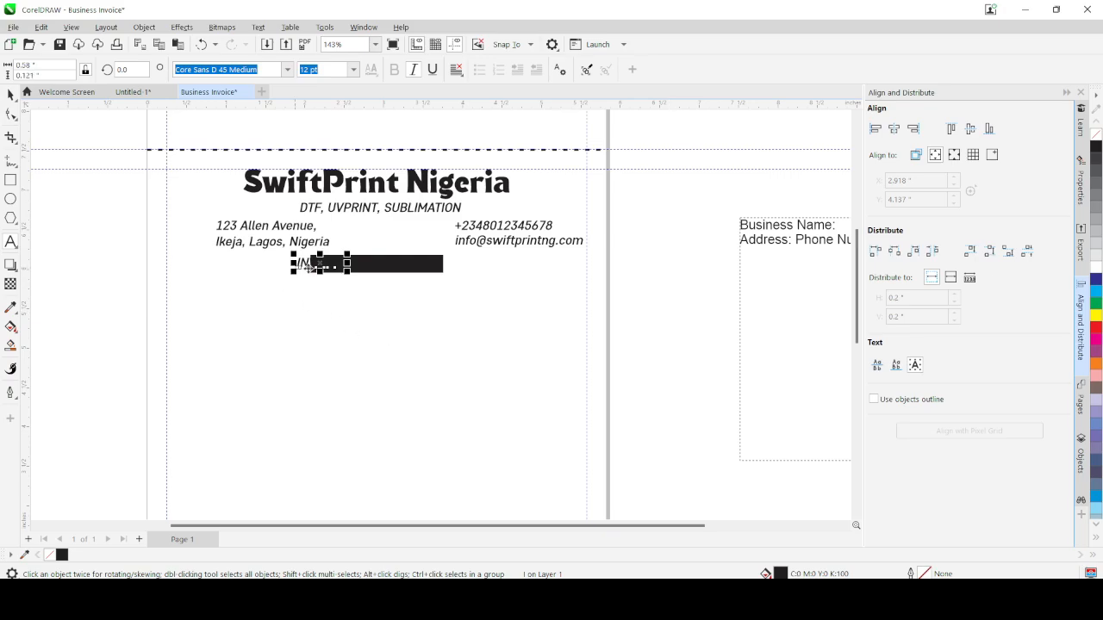
Step: Move the INVOICE text to the middle of the black bar and colour it white
{"action": "left_click_drag", "start_coordinate": [319, 265], "coordinate": [381, 266]}
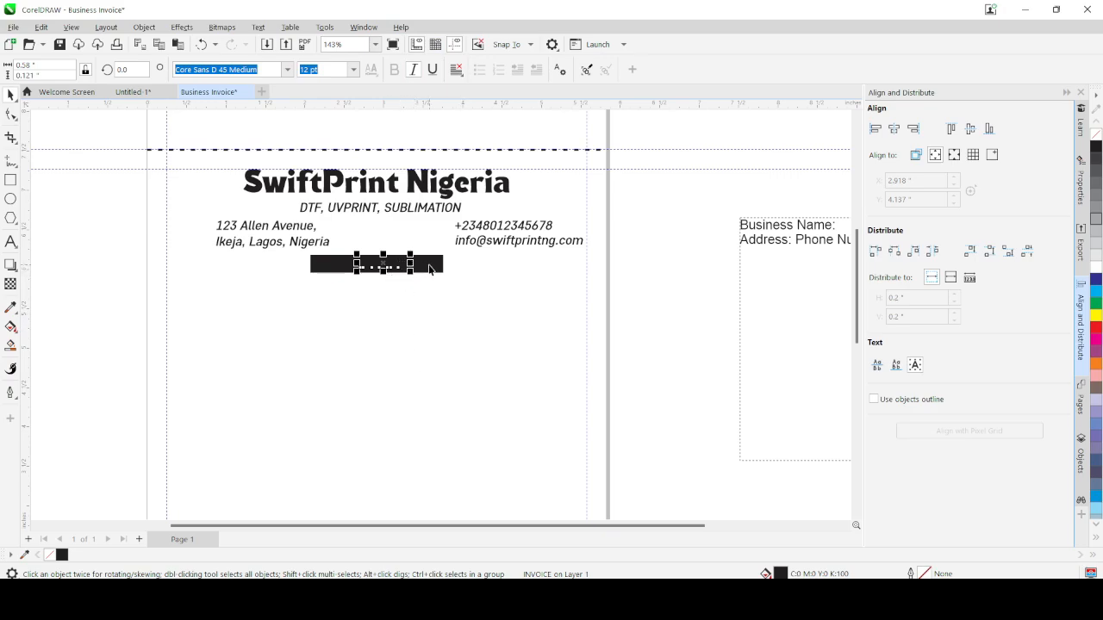
{"action": "left_click", "coordinate": [1096, 268]}
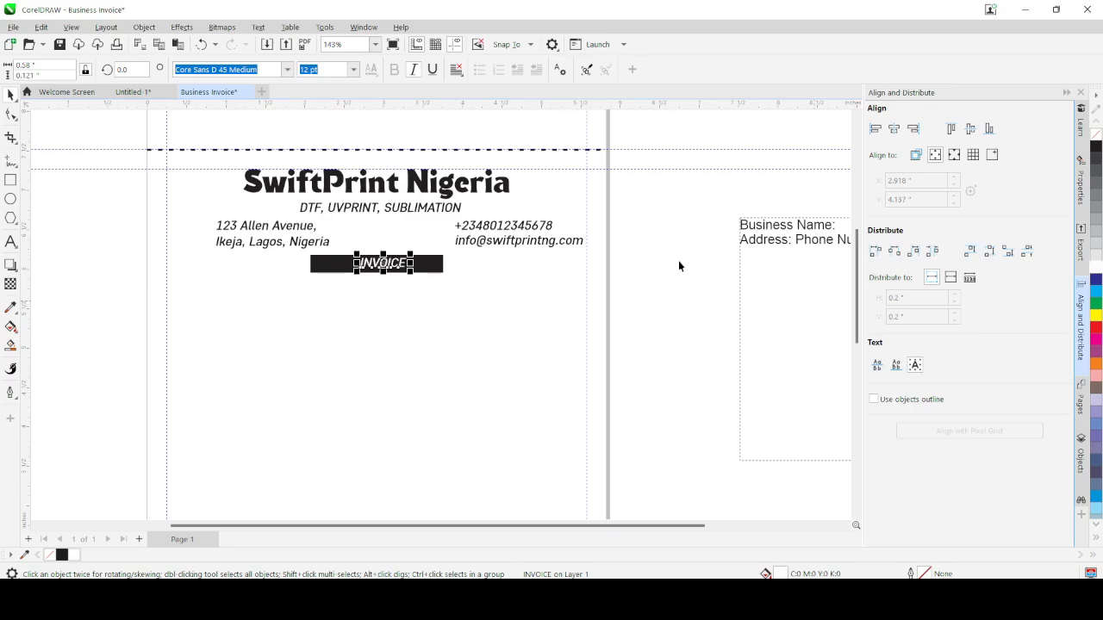
{"action": "scroll", "coordinate": [382, 263], "scroll_direction": "up", "scroll_amount": 3}
{"action": "scroll", "coordinate": [539, 283], "scroll_direction": "up", "scroll_amount": 2}
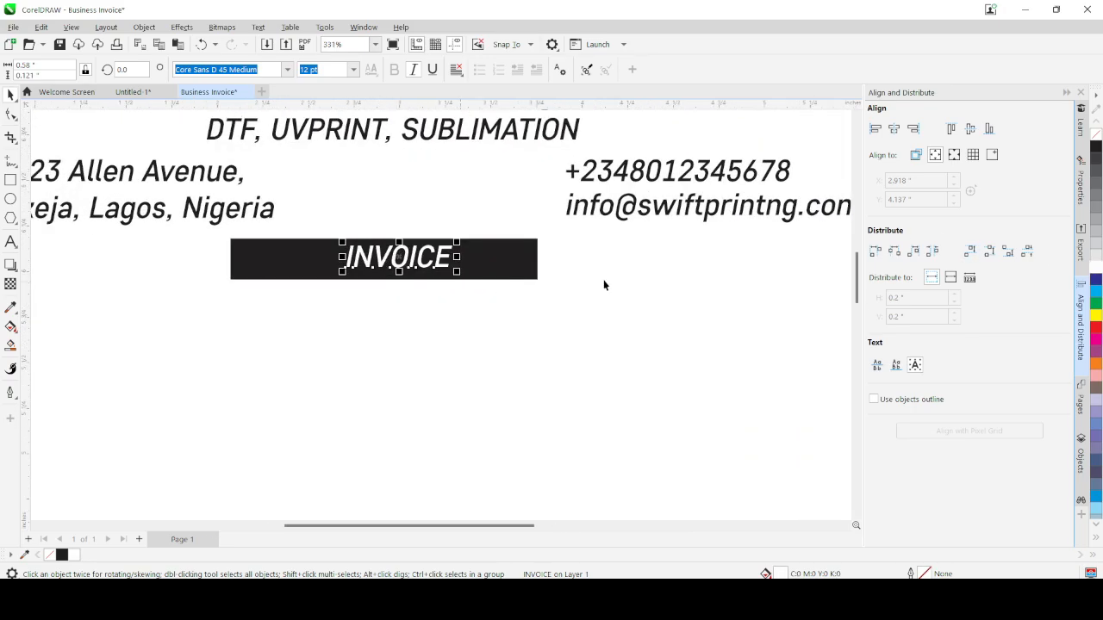
{"action": "scroll", "coordinate": [448, 293], "scroll_direction": "down", "scroll_amount": 4}
{"action": "scroll", "coordinate": [423, 278], "scroll_direction": "up", "scroll_amount": 2}
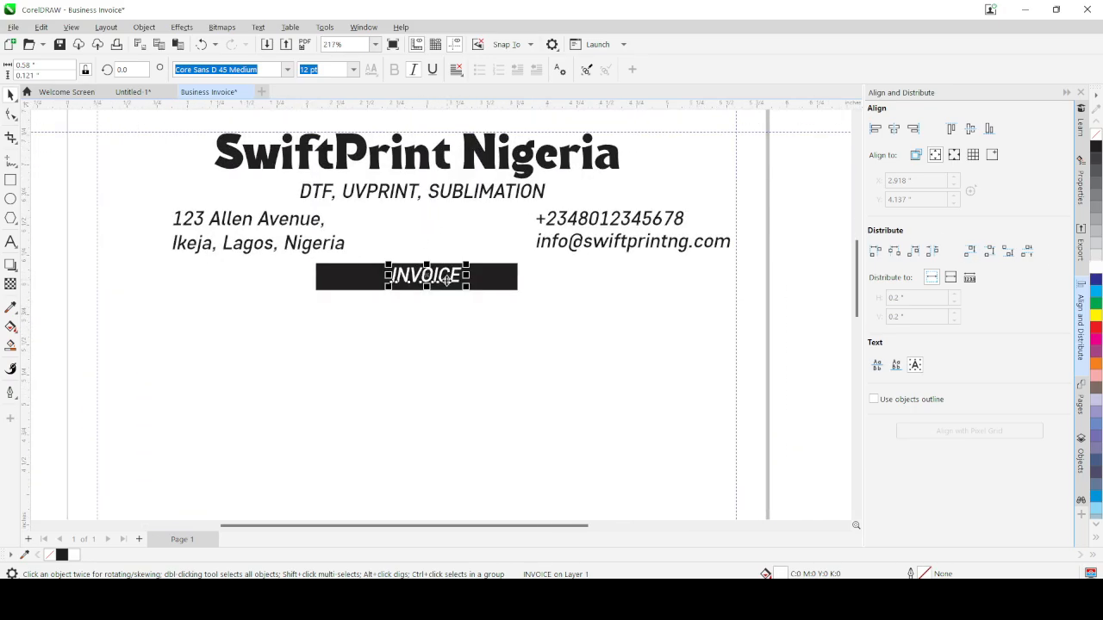
Step: Restyle the INVOICE text as upright Core Sans A 85 Heavy and enlarge it to about 14.9 pt, keeping it inside the bar
{"action": "left_click", "coordinate": [413, 69]}
{"action": "left_click_drag", "start_coordinate": [426, 277], "coordinate": [423, 280]}
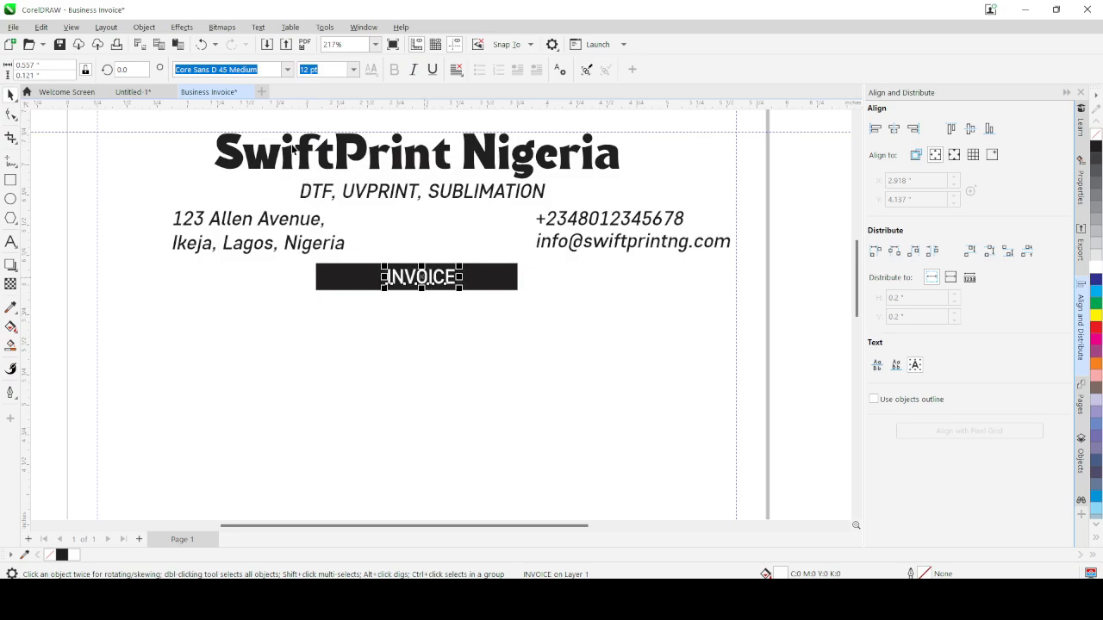
{"action": "left_click", "coordinate": [287, 69]}
{"action": "mouse_move", "coordinate": [293, 209]}
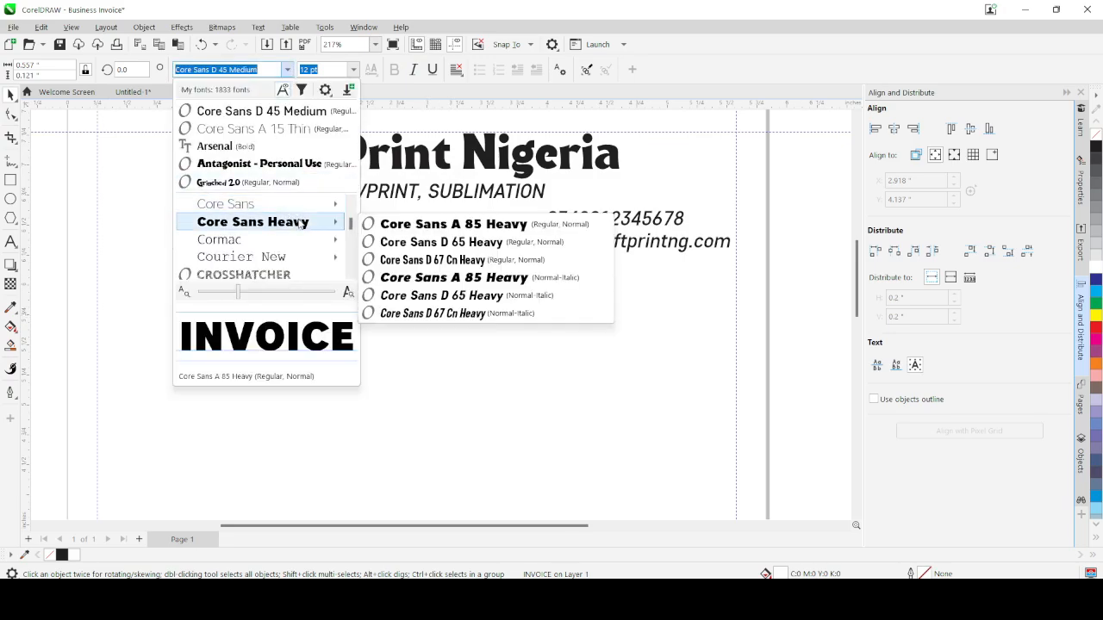
{"action": "left_click", "coordinate": [413, 224]}
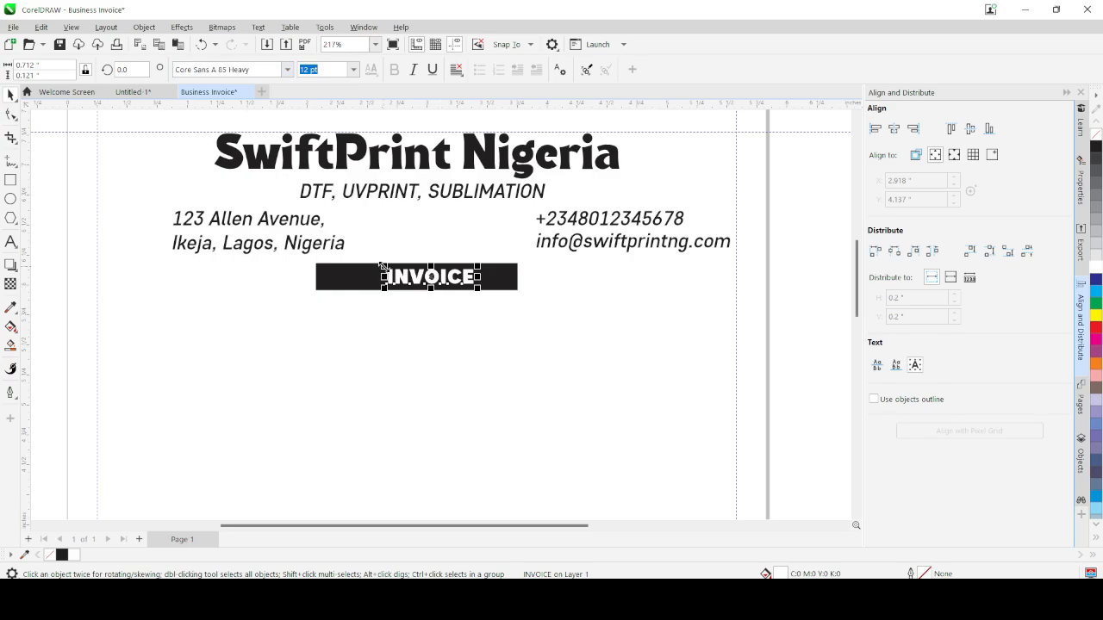
{"action": "left_click_drag", "start_coordinate": [371, 263], "coordinate": [422, 283]}
{"action": "scroll", "coordinate": [486, 283], "scroll_direction": "down", "scroll_amount": 2}
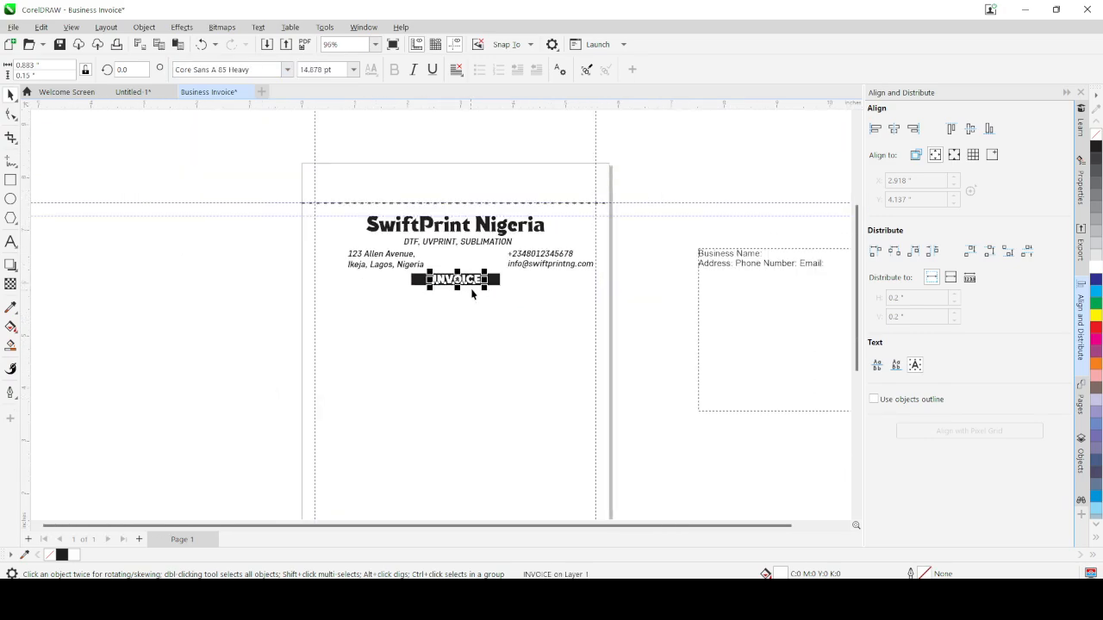
{"action": "scroll", "coordinate": [504, 295], "scroll_direction": "up", "scroll_amount": 1}
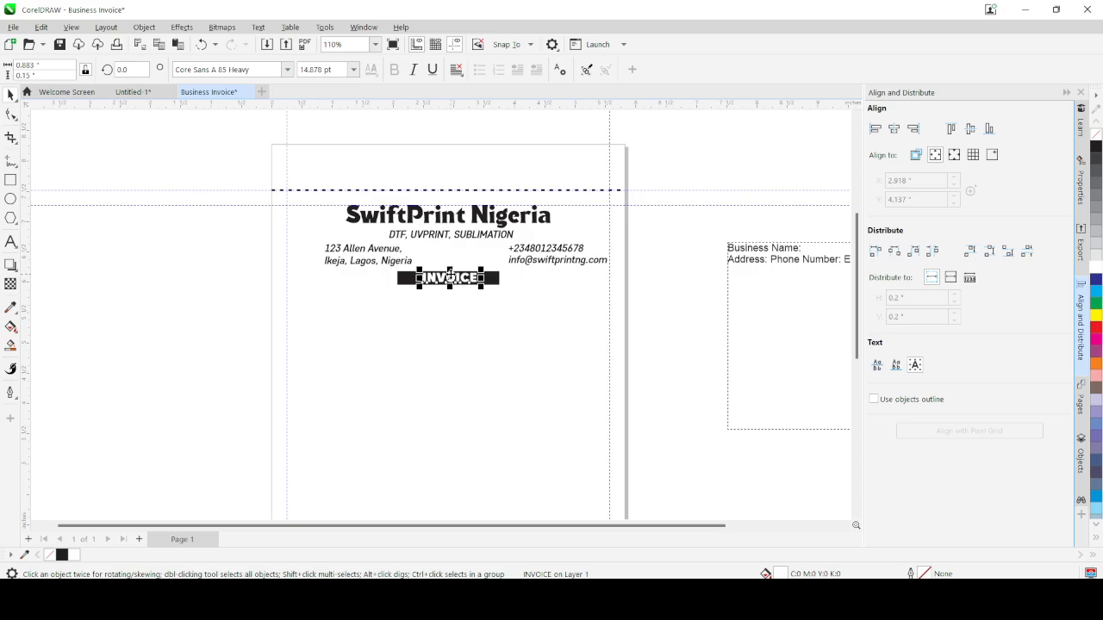
{"action": "scroll", "coordinate": [448, 276], "scroll_direction": "down", "scroll_amount": 1}
{"action": "scroll", "coordinate": [423, 273], "scroll_direction": "up", "scroll_amount": 2}
{"action": "scroll", "coordinate": [437, 271], "scroll_direction": "down", "scroll_amount": 2}
{"action": "scroll", "coordinate": [437, 271], "scroll_direction": "down", "scroll_amount": 1}
{"action": "scroll", "coordinate": [463, 285], "scroll_direction": "up", "scroll_amount": 4}
{"action": "scroll", "coordinate": [491, 277], "scroll_direction": "down", "scroll_amount": 1}
{"action": "scroll", "coordinate": [465, 297], "scroll_direction": "down", "scroll_amount": 1}
{"action": "scroll", "coordinate": [448, 277], "scroll_direction": "up", "scroll_amount": 1}
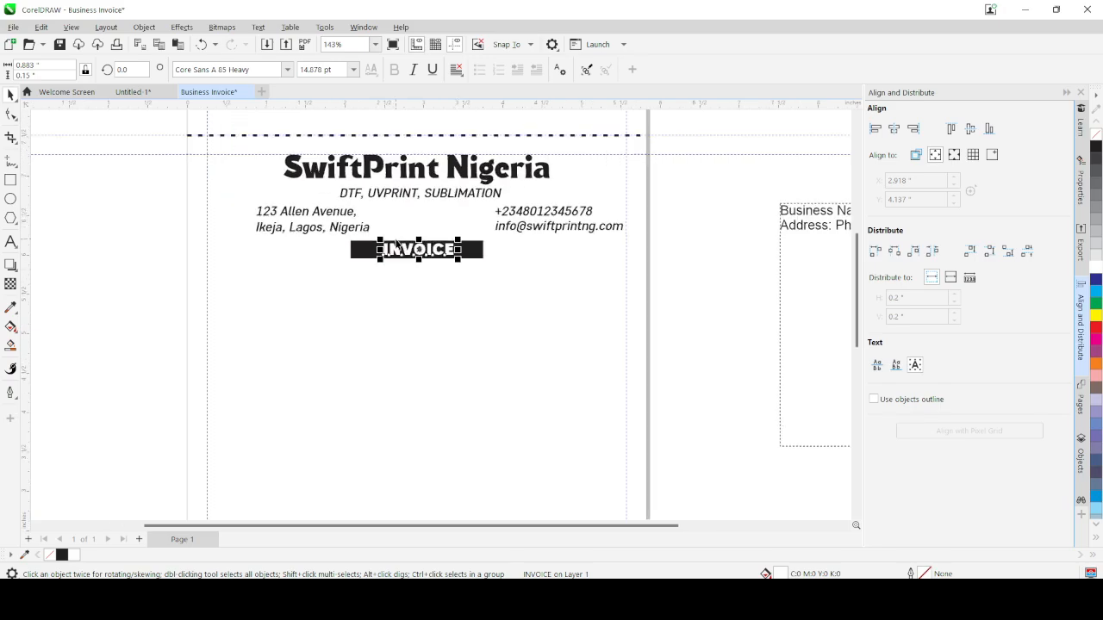
{"action": "scroll", "coordinate": [446, 336], "scroll_direction": "down", "scroll_amount": 1}
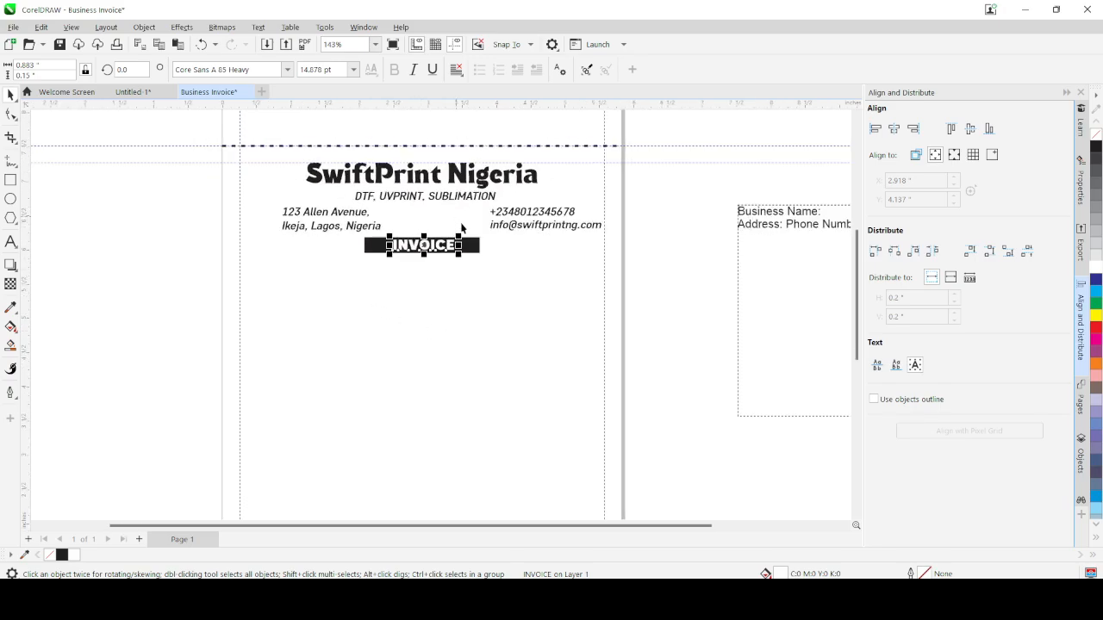
Step: Copy the two-line address text below the INVOICE bar and place the copy against the left margin guideline
{"action": "scroll", "coordinate": [445, 285], "scroll_direction": "up", "scroll_amount": 1}
{"action": "left_click", "coordinate": [299, 200]}
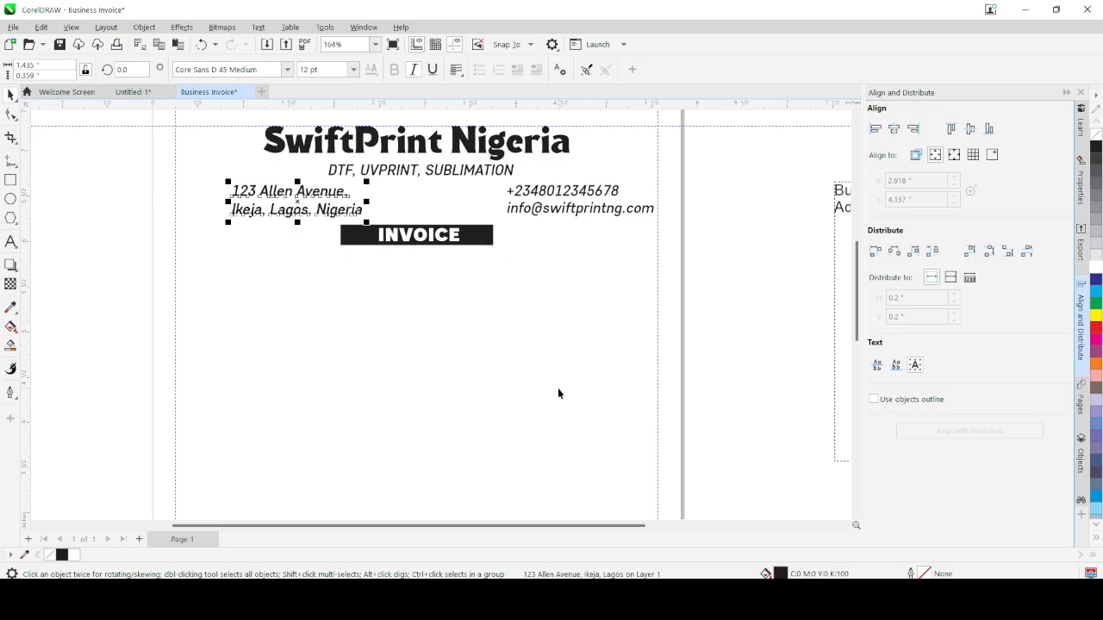
{"action": "left_click_drag", "start_coordinate": [295, 209], "coordinate": [293, 270]}
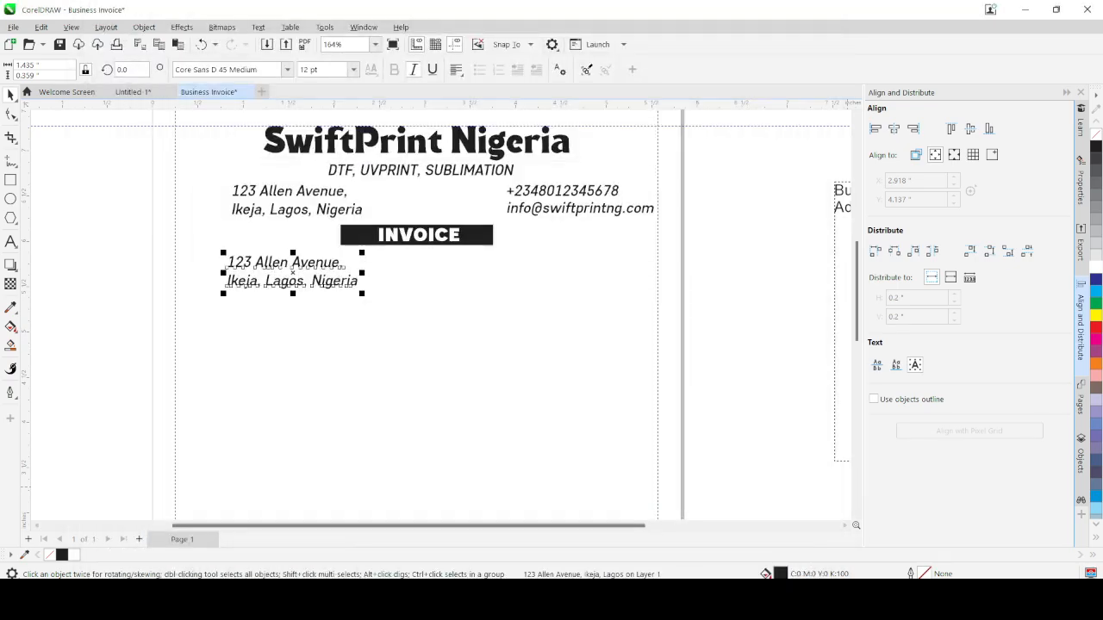
{"action": "left_click", "coordinate": [764, 602]}
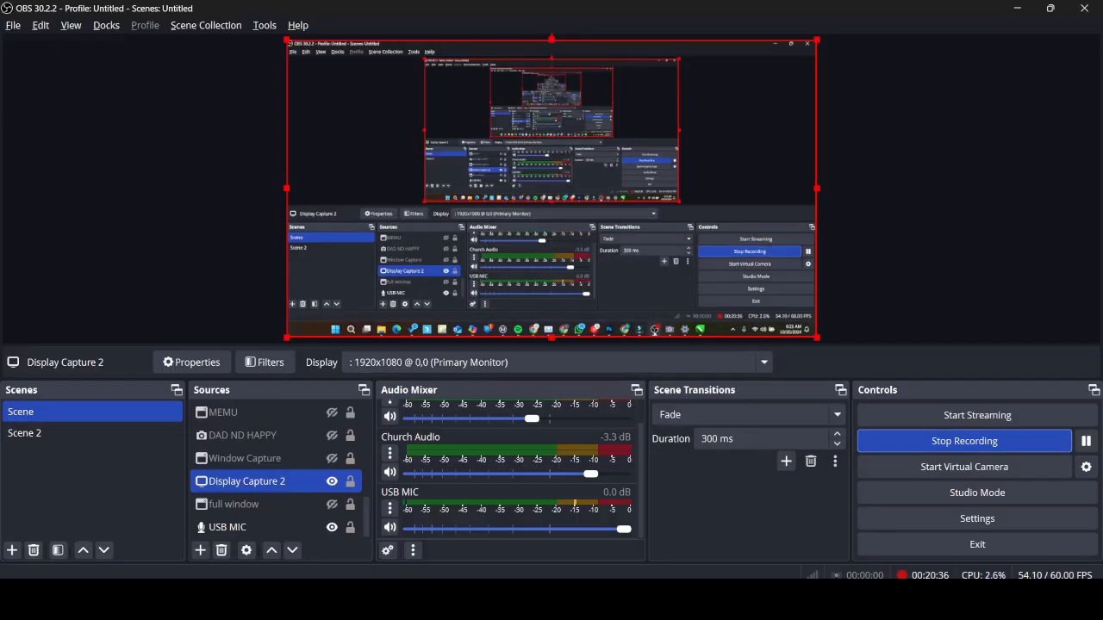
{"action": "left_click", "coordinate": [766, 603]}
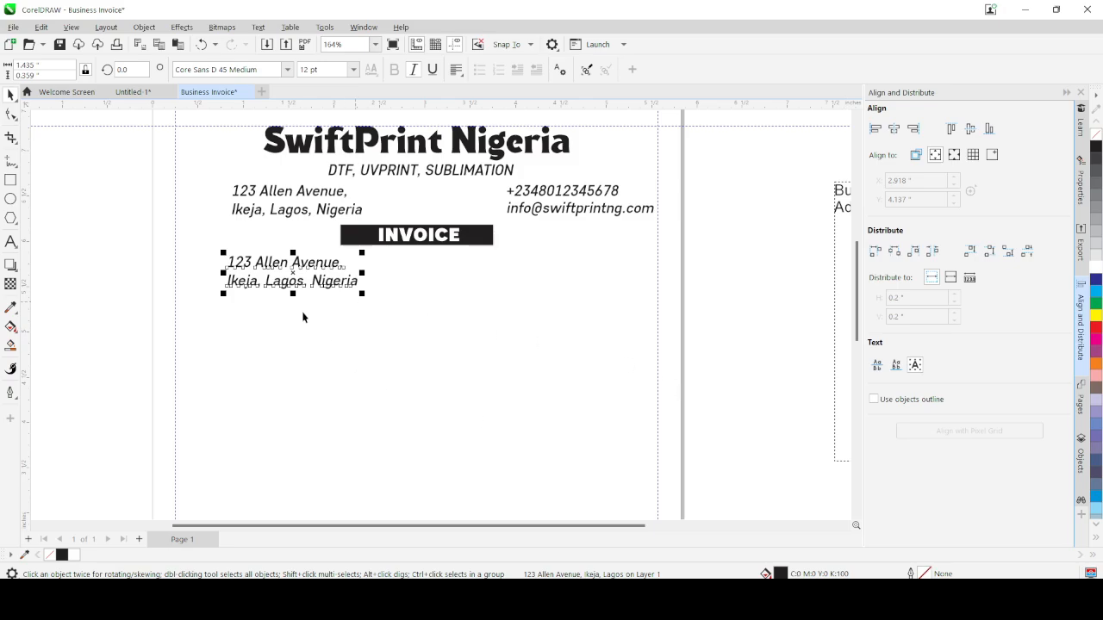
{"action": "left_click_drag", "start_coordinate": [295, 274], "coordinate": [245, 269]}
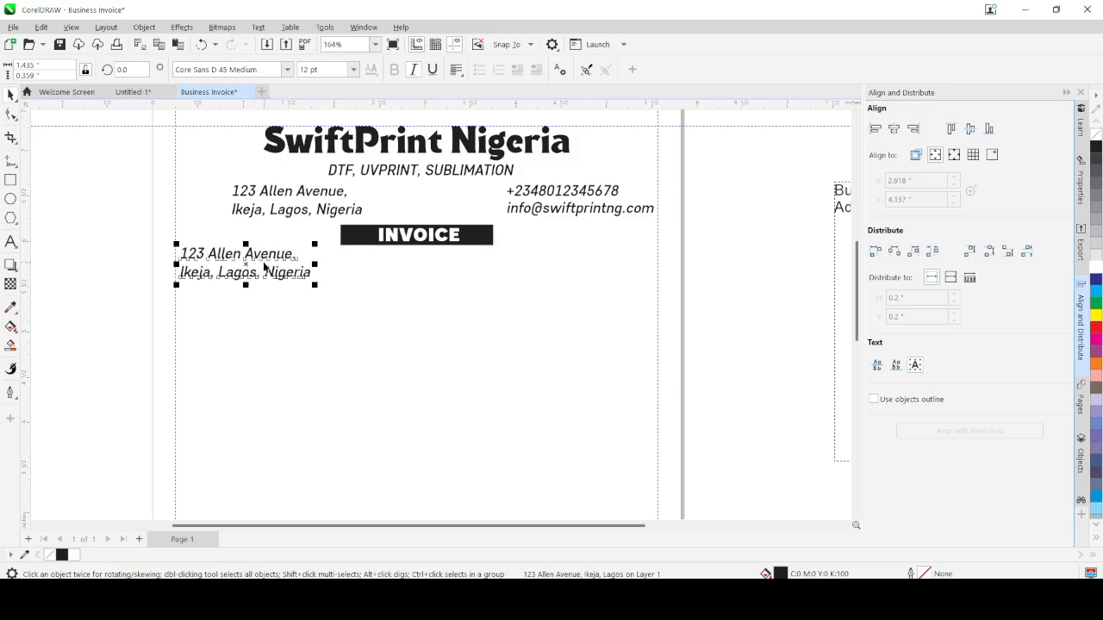
Step: Replace the copied address with "Name" followed by a long underscore line, and shift it slightly down to the left margin guideline
{"action": "double_click", "coordinate": [268, 254]}
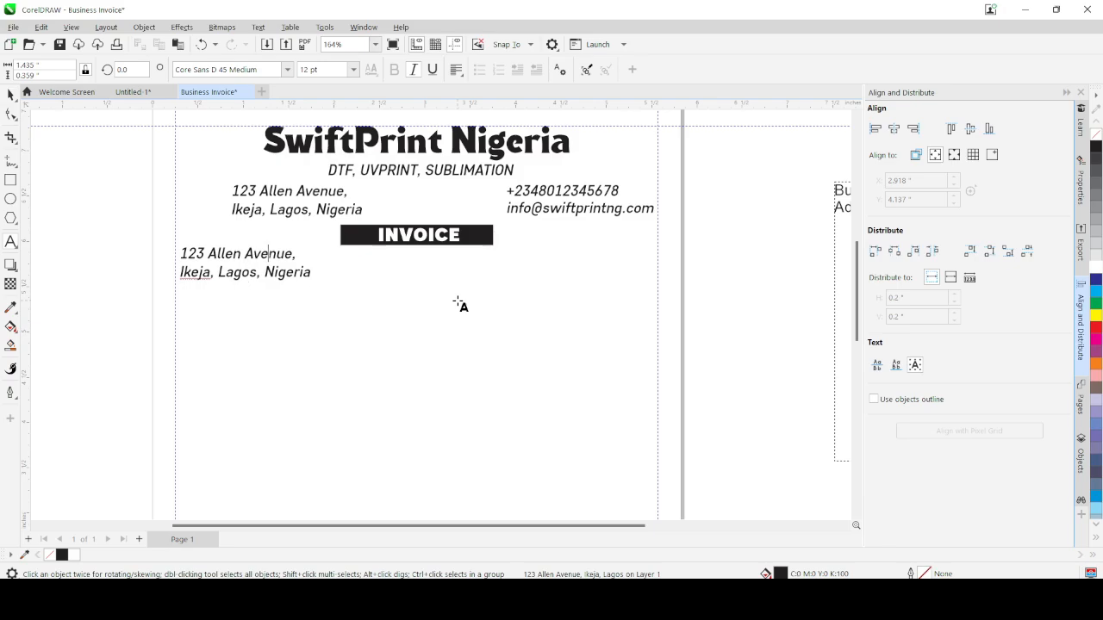
{"action": "type", "text": "Nam"}
{"action": "key", "text": "ctrl+a"}
{"action": "type", "text": "Name"}
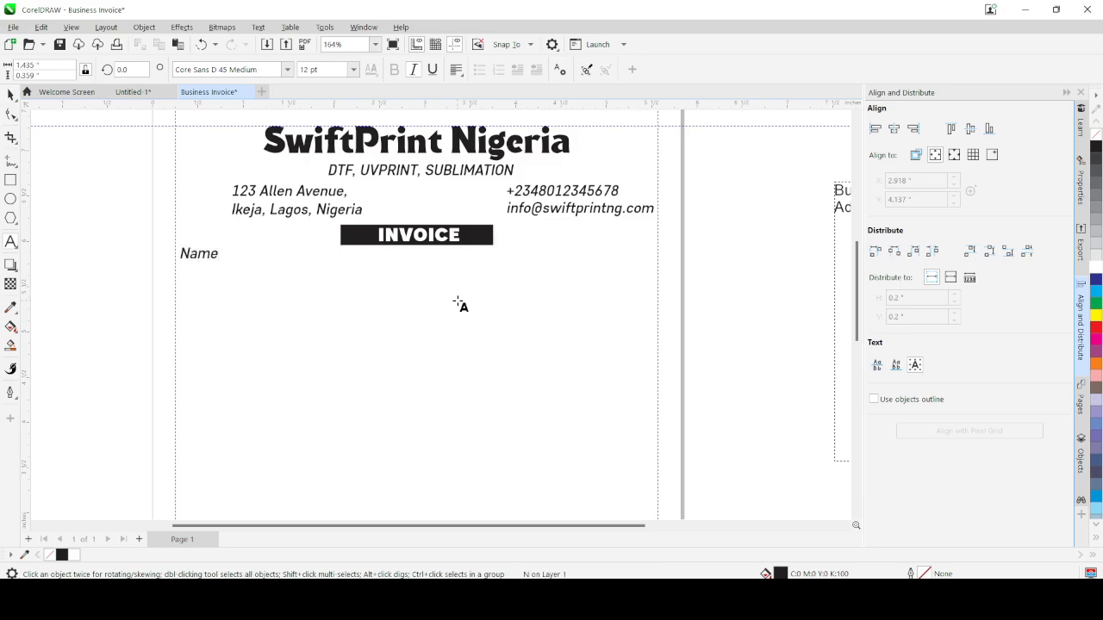
{"action": "type", "text": "______________________"}
{"action": "key", "text": "Escape"}
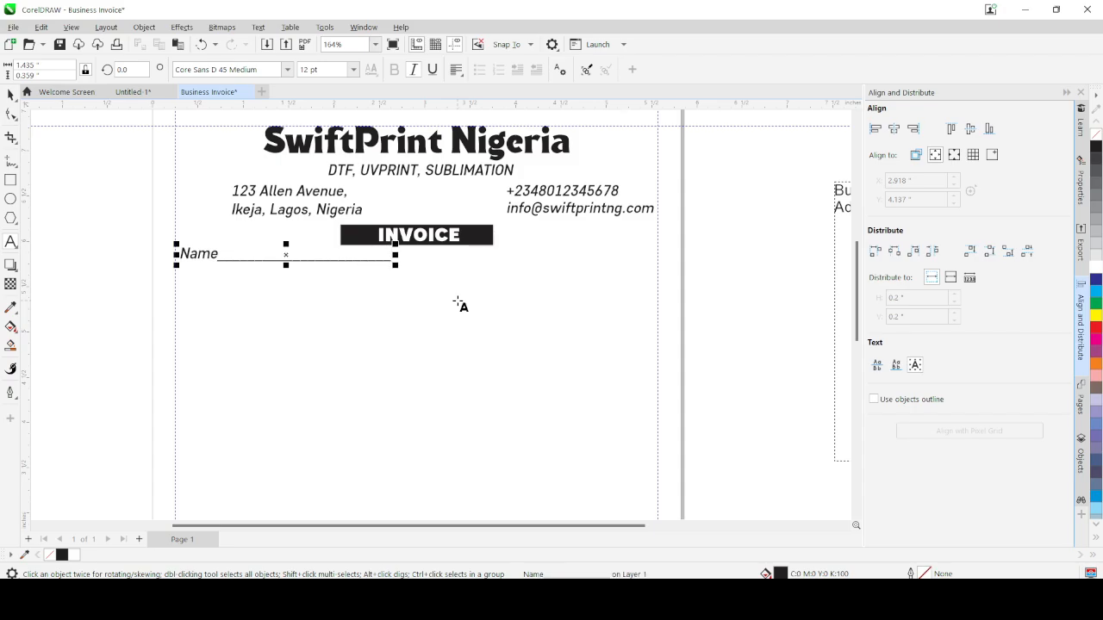
{"action": "left_click_drag", "start_coordinate": [284, 257], "coordinate": [281, 265]}
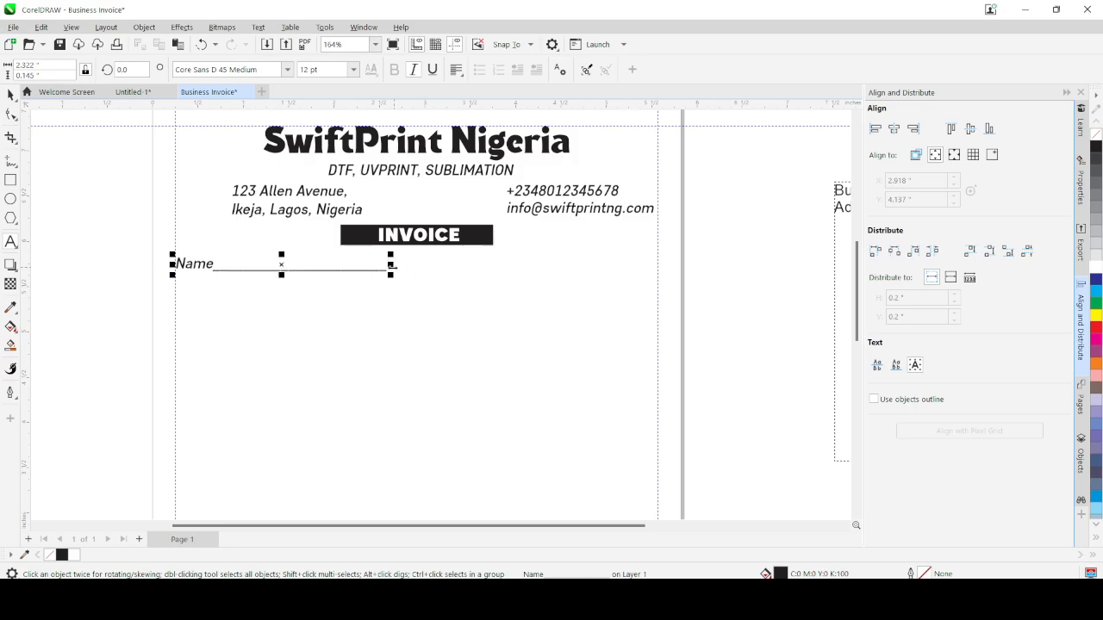
Step: Lengthen the Name underscore line and add "Phone" and "Address" lines beneath it with underscores of matching length
{"action": "type", "text": "_______"}
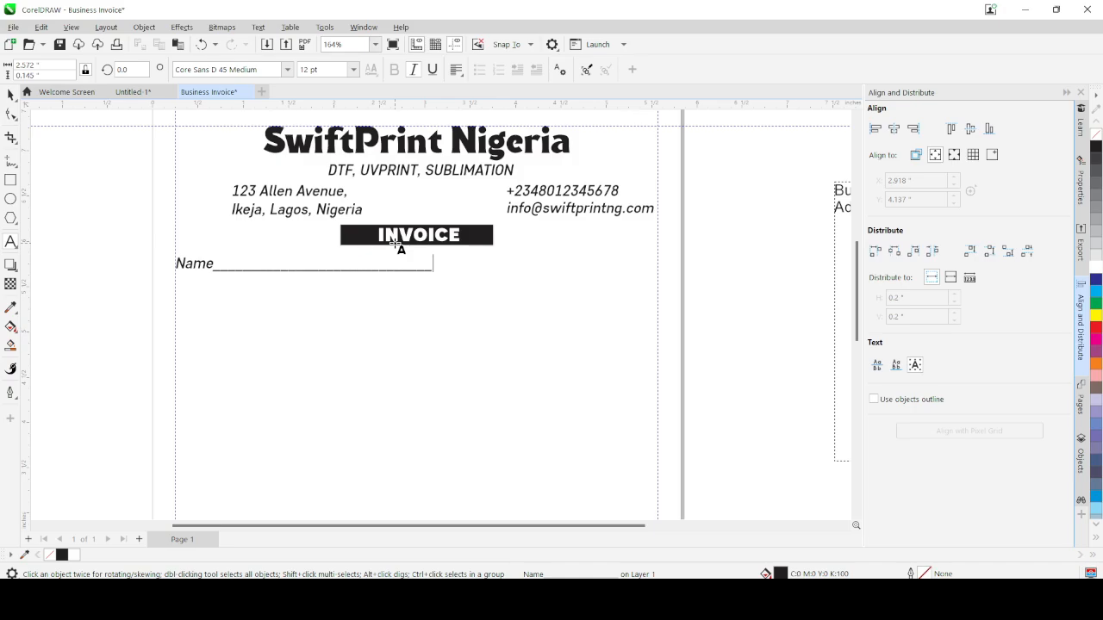
{"action": "key", "text": "Return"}
{"action": "type", "text": "Phone_________________________"}
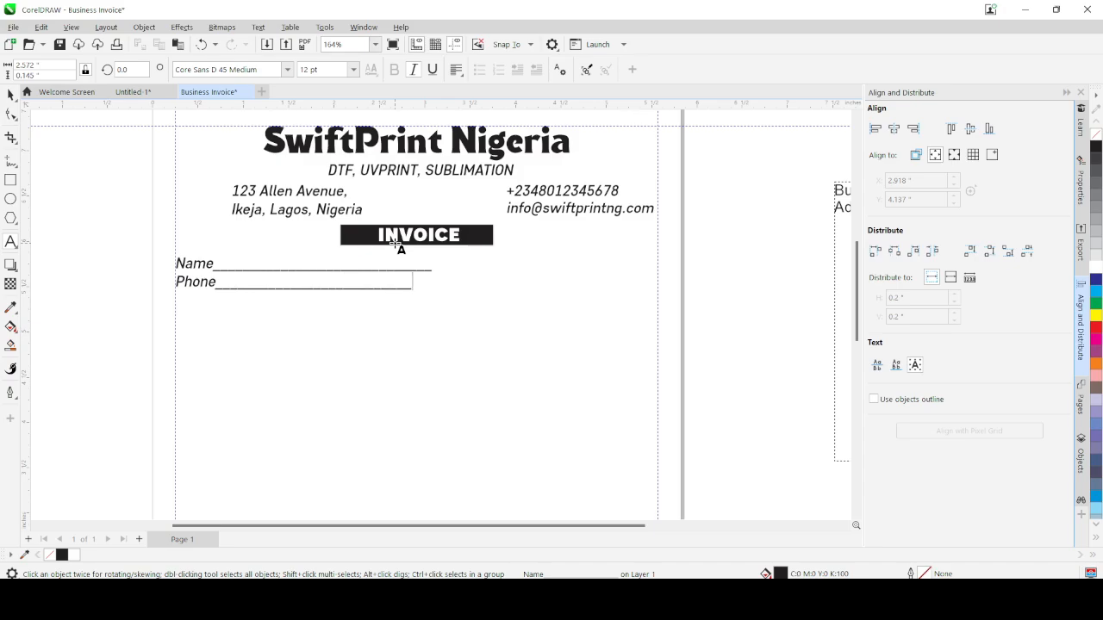
{"action": "key", "text": "Return"}
{"action": "type", "text": "Address_______________________"}
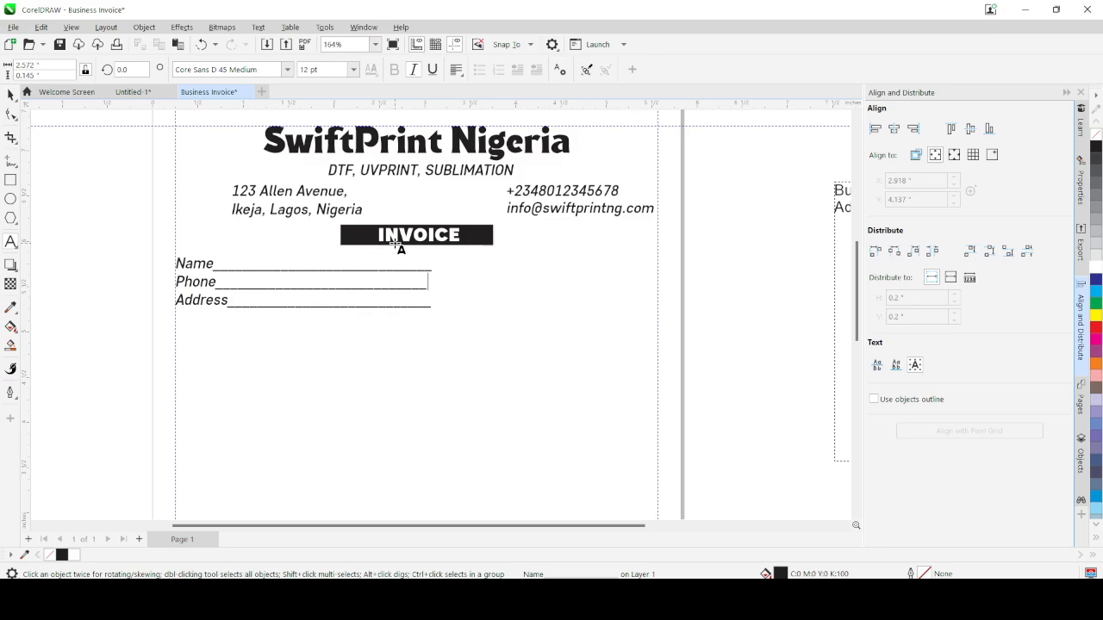
Step: Try to adjust the underscores of the Phone line so it ends level with the Name and Address lines
{"action": "key", "text": "ctrl+space"}
{"action": "scroll", "coordinate": [374, 288], "scroll_direction": "up", "scroll_amount": 3}
{"action": "scroll", "coordinate": [491, 278], "scroll_direction": "up", "scroll_amount": 1}
{"action": "scroll", "coordinate": [532, 305], "scroll_direction": "down", "scroll_amount": 1}
{"action": "scroll", "coordinate": [465, 309], "scroll_direction": "up", "scroll_amount": 2}
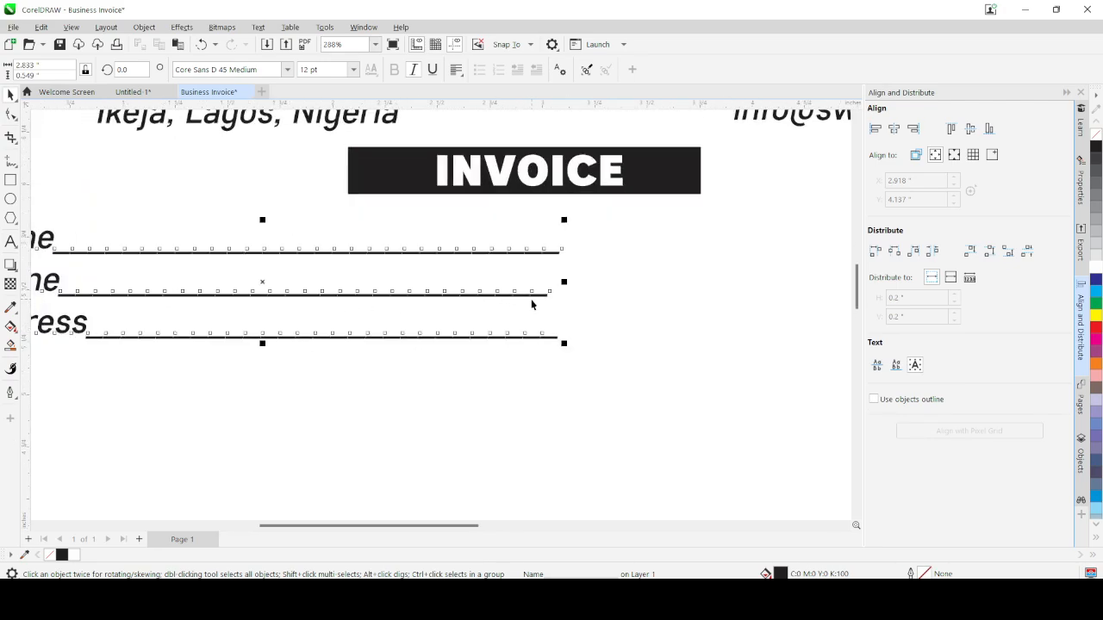
{"action": "scroll", "coordinate": [534, 304], "scroll_direction": "down", "scroll_amount": 3}
{"action": "double_click", "coordinate": [537, 296]}
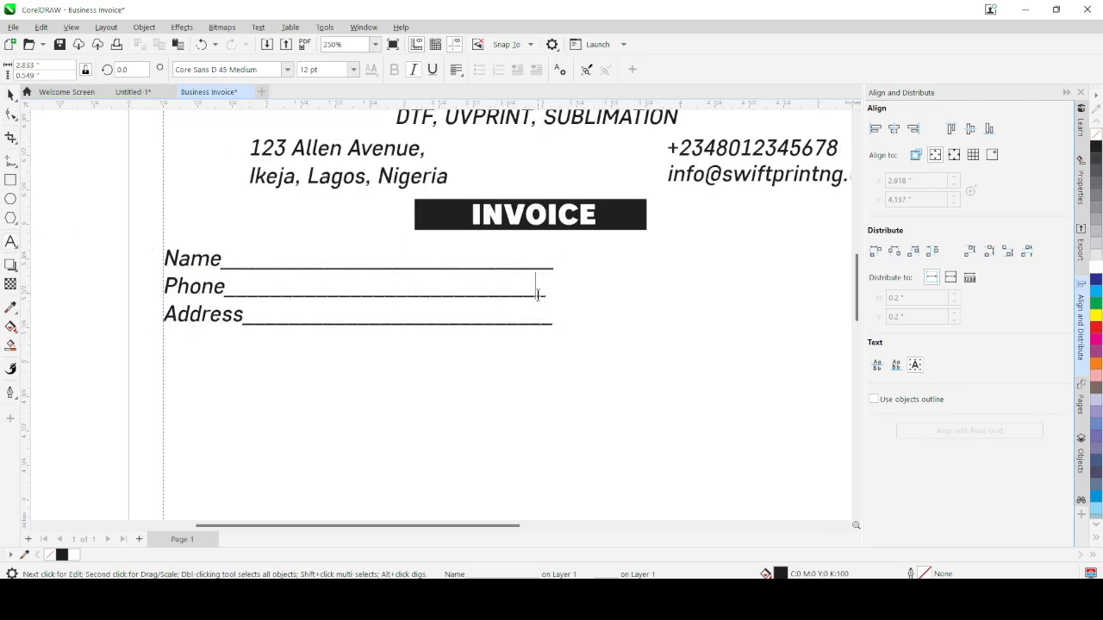
{"action": "key", "text": "BackSpace"}
{"action": "key", "text": "ctrl+space"}
Step: Justify the Name, Phone and Address text block so its lines end evenly, and turn off its italics
{"action": "scroll", "coordinate": [476, 302], "scroll_direction": "up", "scroll_amount": 2}
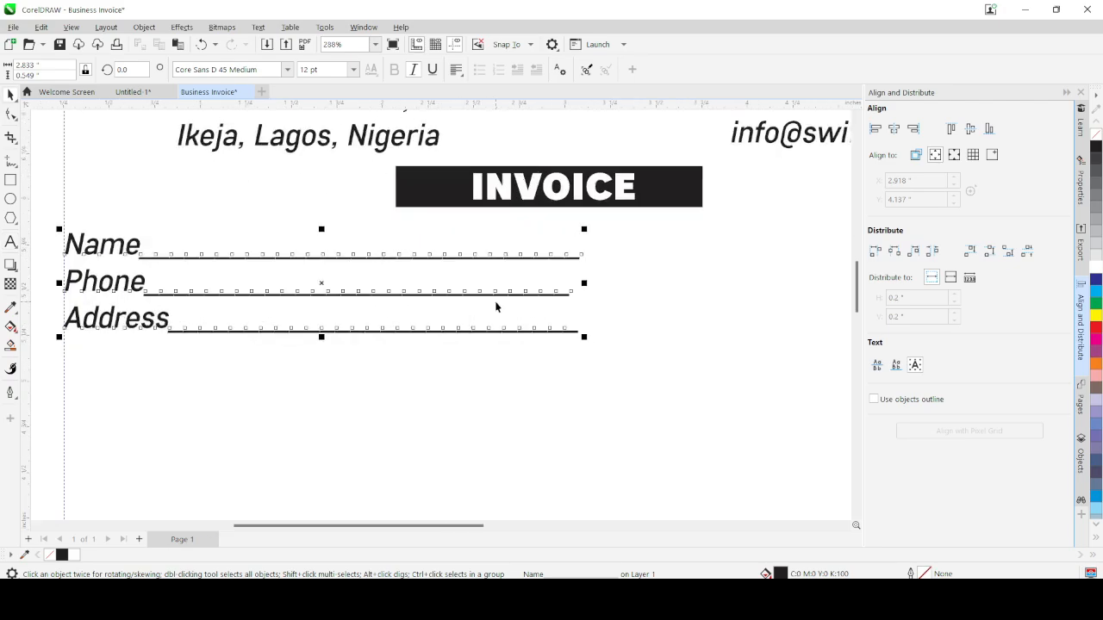
{"action": "scroll", "coordinate": [572, 267], "scroll_direction": "up", "scroll_amount": 1}
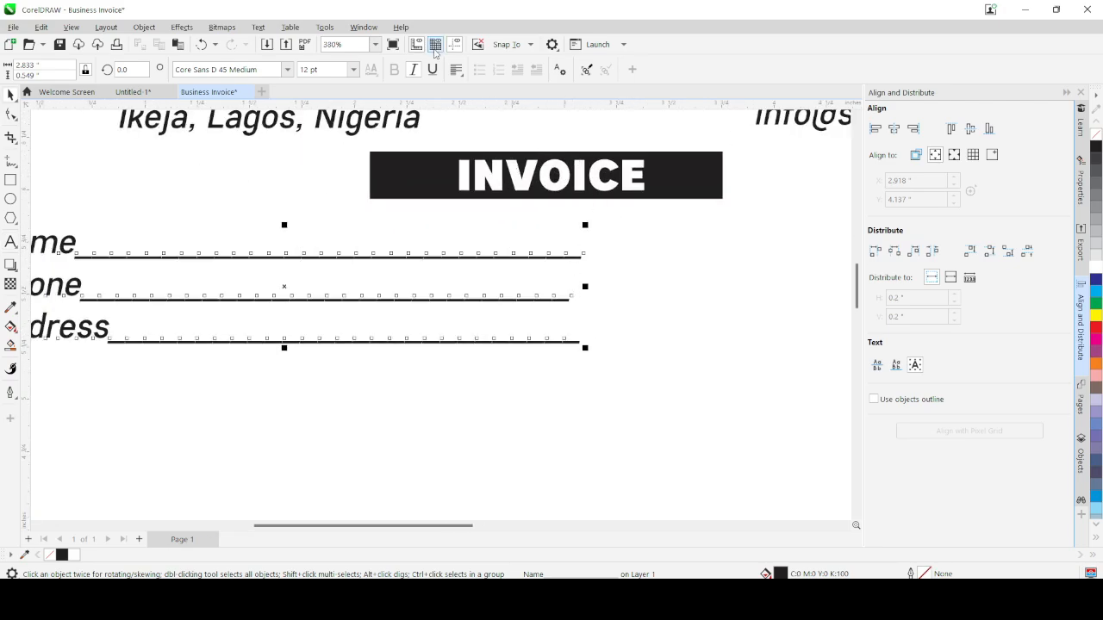
{"action": "left_click", "coordinate": [457, 69]}
{"action": "left_click", "coordinate": [476, 146]}
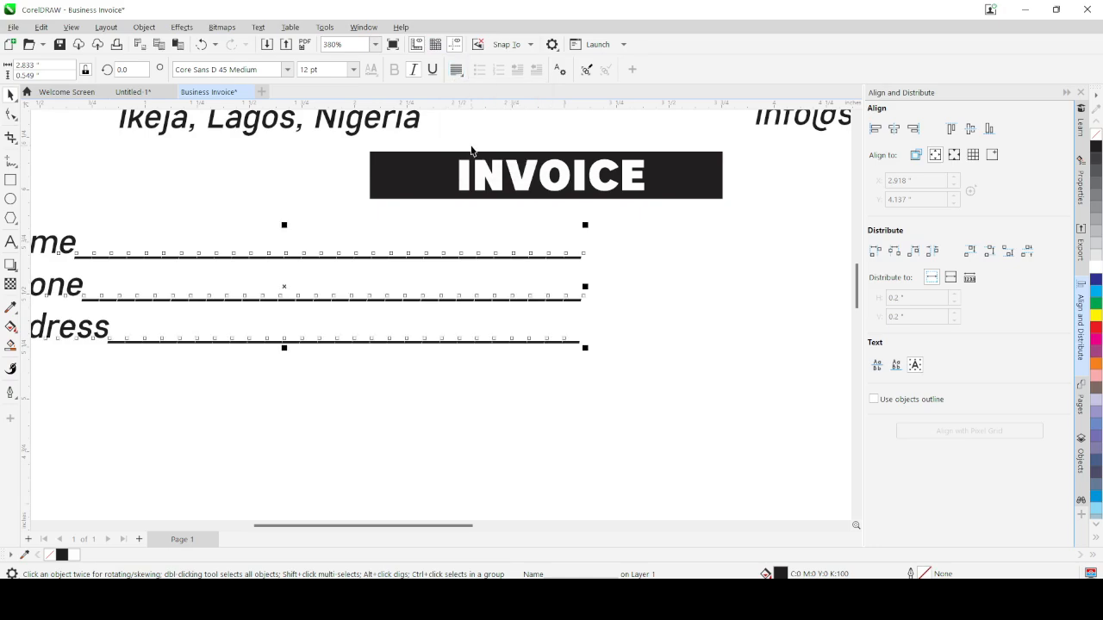
{"action": "scroll", "coordinate": [565, 287], "scroll_direction": "down", "scroll_amount": 2}
{"action": "scroll", "coordinate": [649, 340], "scroll_direction": "up", "scroll_amount": 3}
{"action": "scroll", "coordinate": [637, 318], "scroll_direction": "down", "scroll_amount": 1}
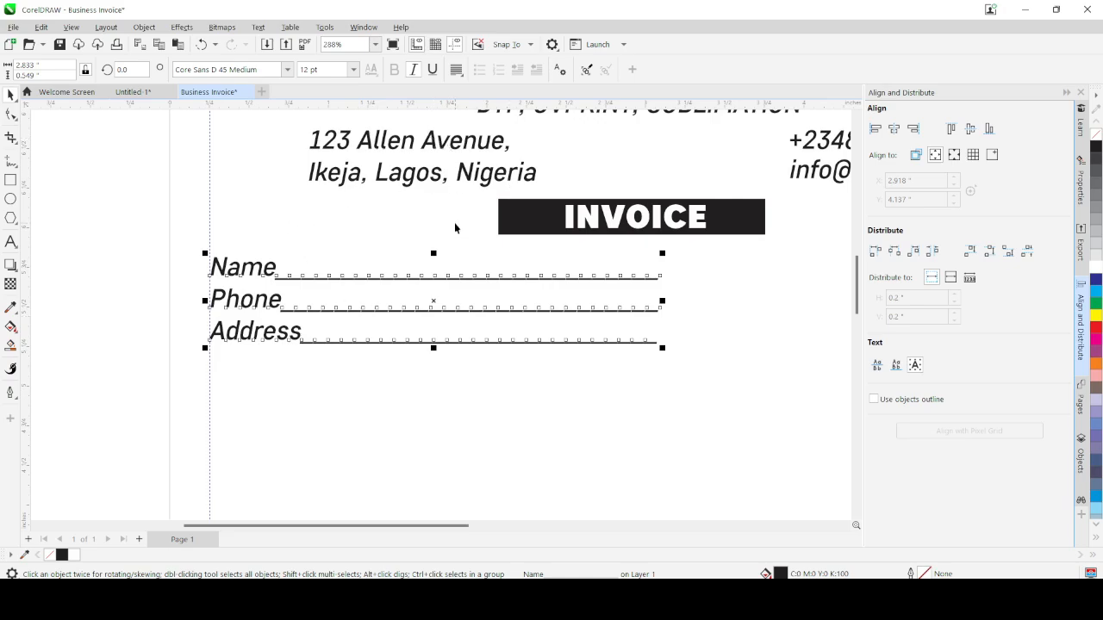
{"action": "left_click", "coordinate": [413, 70]}
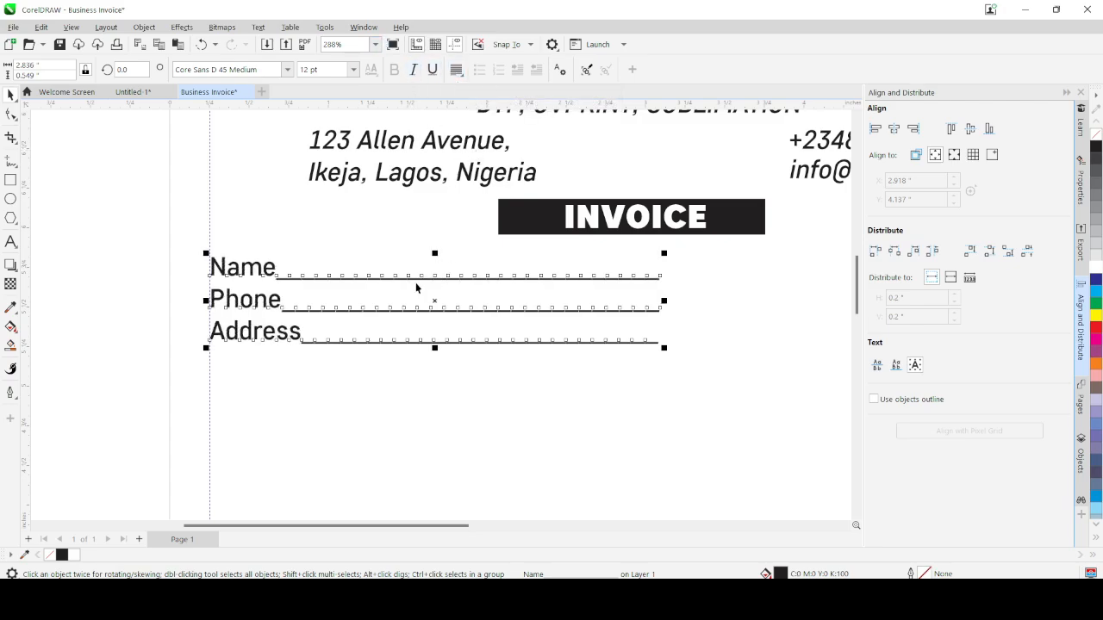
Step: Increase the line spacing of the Name, Phone and Address block with the Shape tool to about 0.6 inch overall height
{"action": "scroll", "coordinate": [446, 307], "scroll_direction": "down", "scroll_amount": 2}
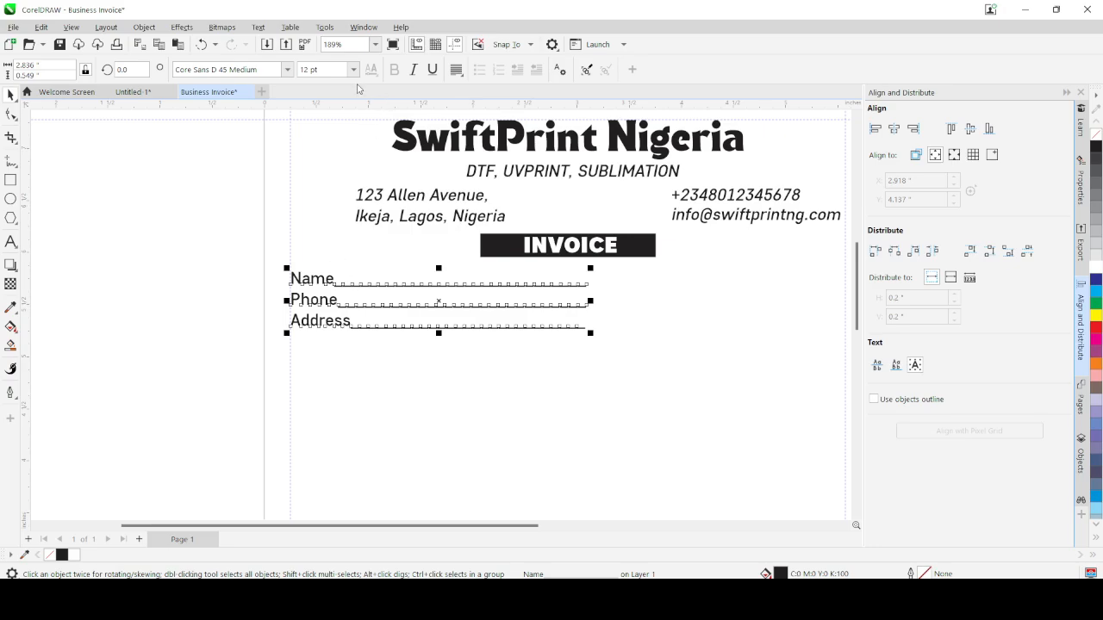
{"action": "scroll", "coordinate": [420, 351], "scroll_direction": "up", "scroll_amount": 1}
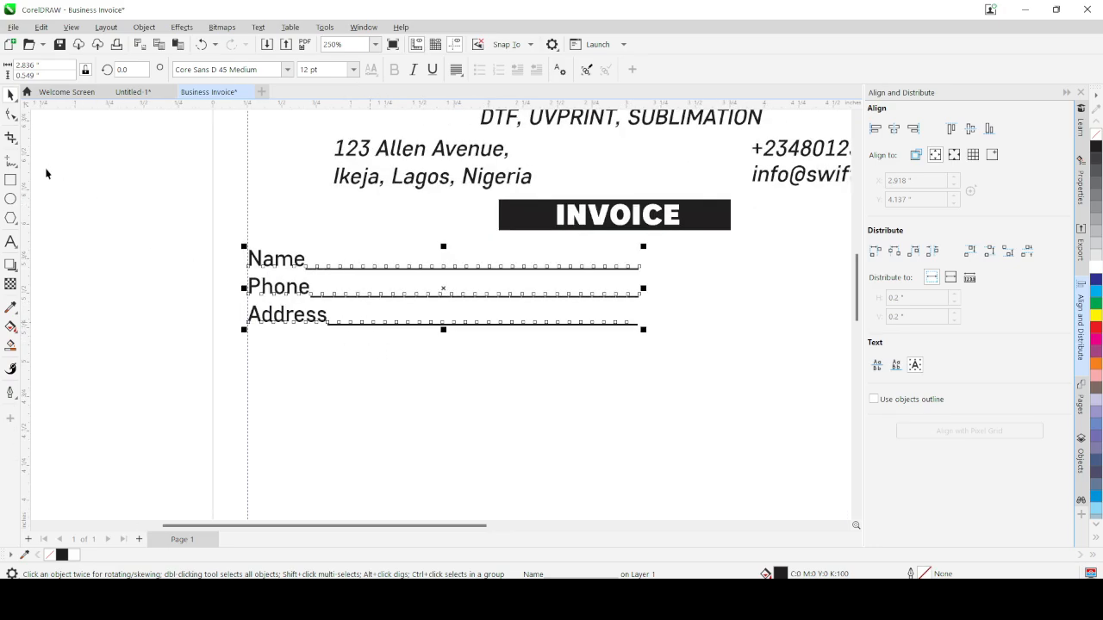
{"action": "left_click", "coordinate": [12, 116]}
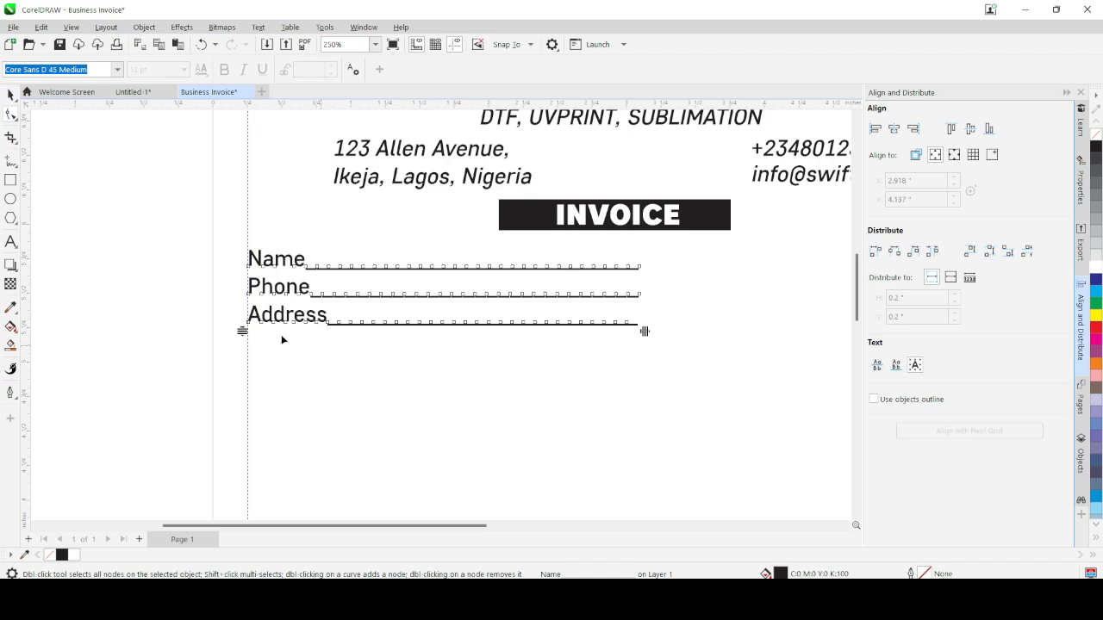
{"action": "left_click_drag", "start_coordinate": [242, 331], "coordinate": [244, 339]}
{"action": "left_click", "coordinate": [11, 95]}
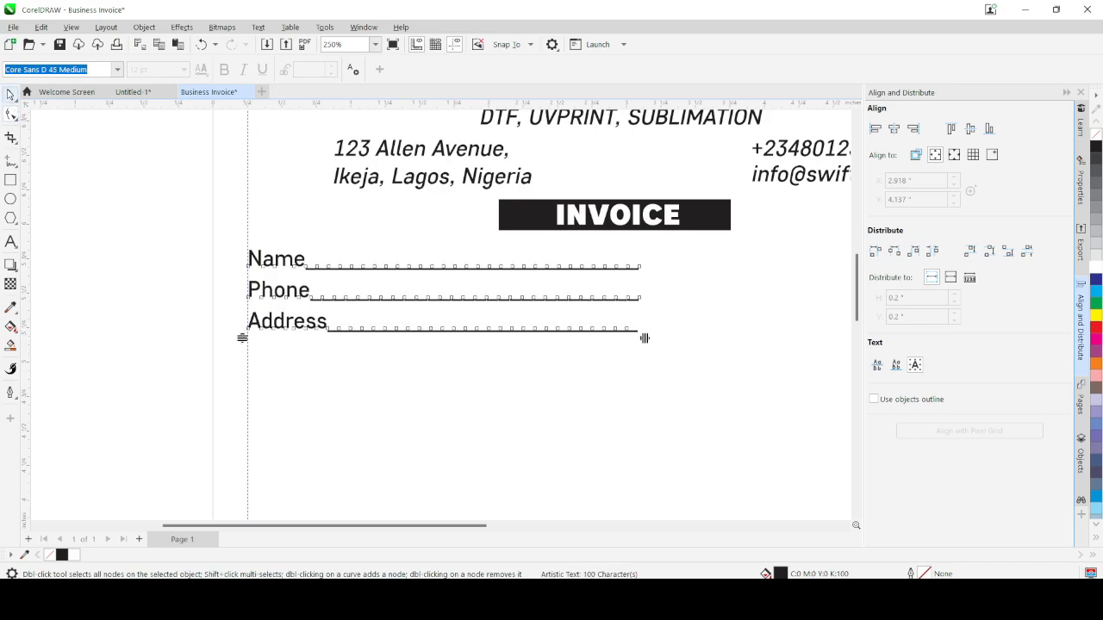
{"action": "key", "text": "Escape"}
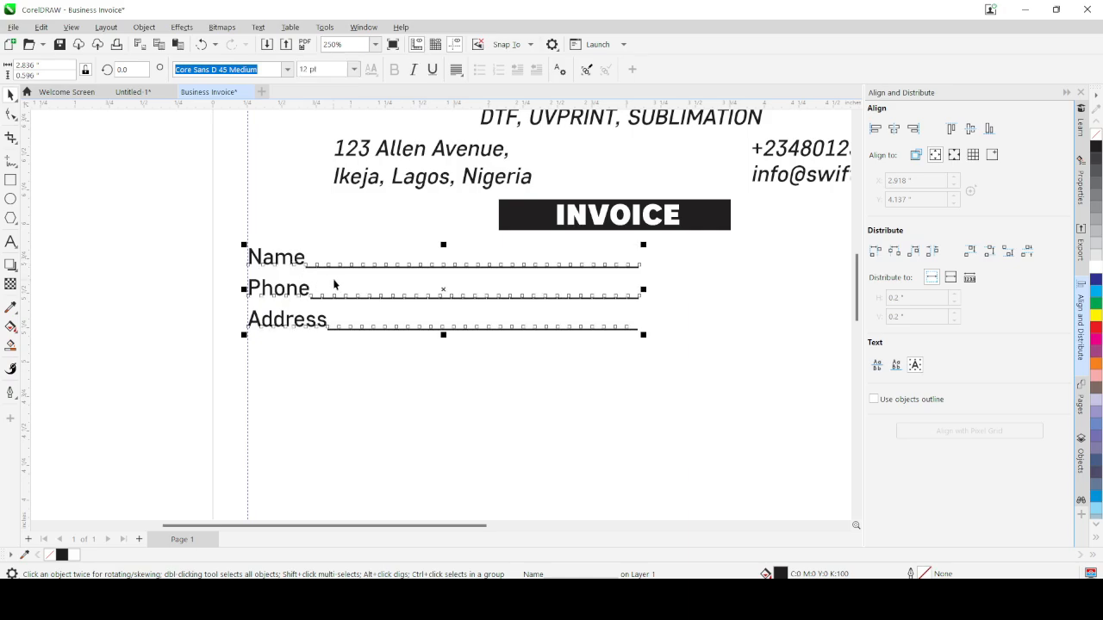
{"action": "scroll", "coordinate": [334, 285], "scroll_direction": "down", "scroll_amount": 2}
{"action": "scroll", "coordinate": [698, 304], "scroll_direction": "up", "scroll_amount": 1}
{"action": "scroll", "coordinate": [437, 286], "scroll_direction": "down", "scroll_amount": 1}
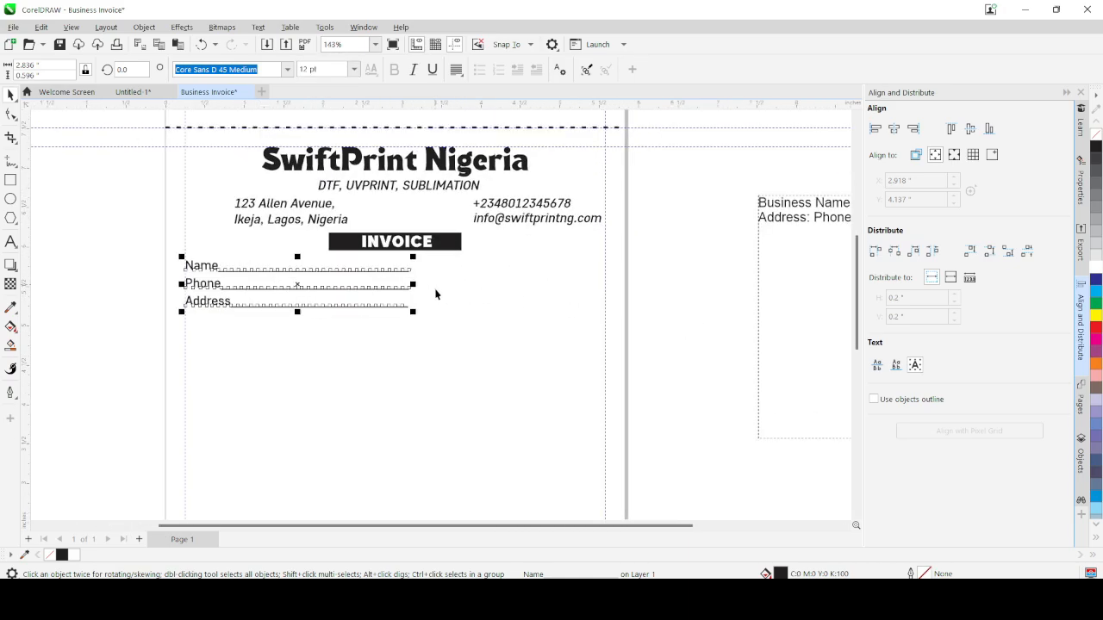
Step: Duplicate the Name, Phone and Address block at the same height beside it, replace its text with "No___________", and place it near the right margin guide
{"action": "left_click", "coordinate": [702, 318]}
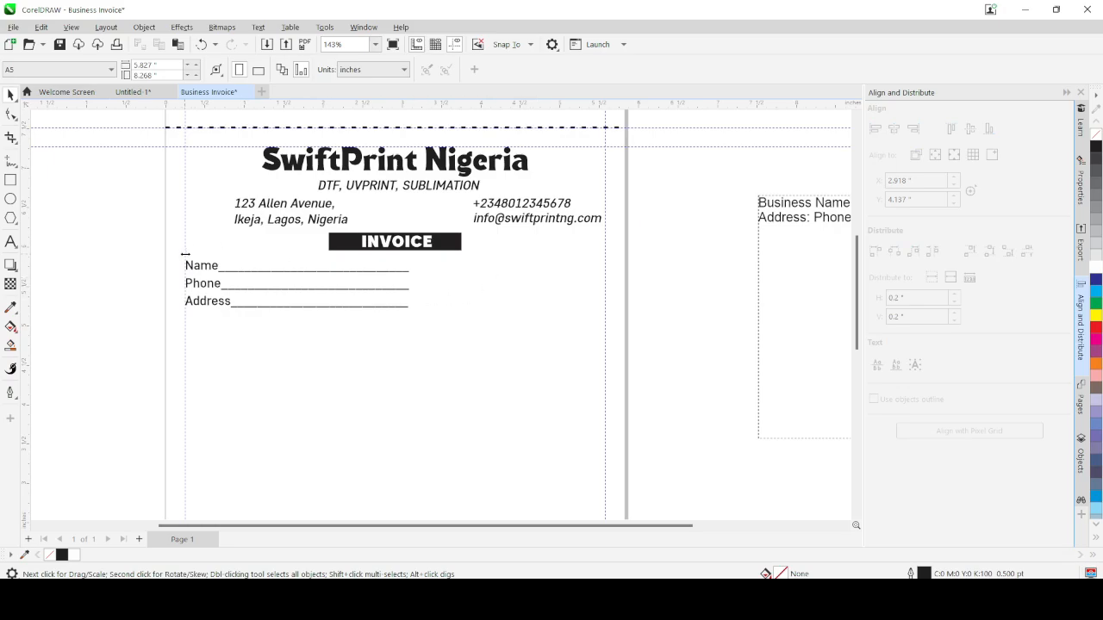
{"action": "left_click", "coordinate": [207, 271]}
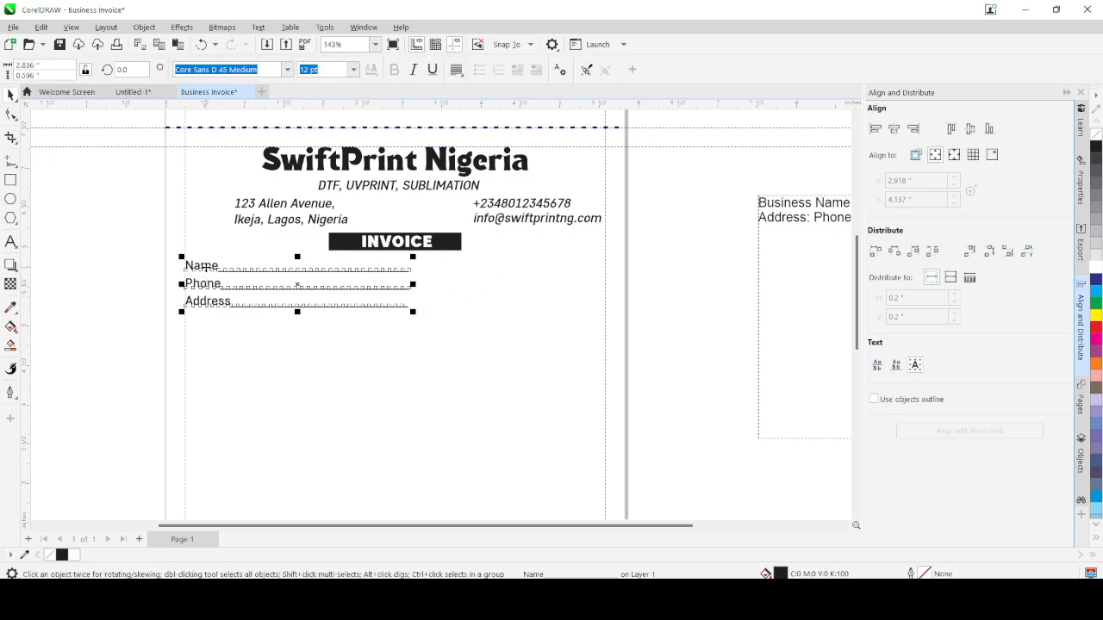
{"action": "left_click_drag", "start_coordinate": [207, 267], "coordinate": [498, 269]}
{"action": "right_click", "coordinate": [497, 268]}
{"action": "double_click", "coordinate": [489, 263]}
{"action": "key", "text": "ctrl+a"}
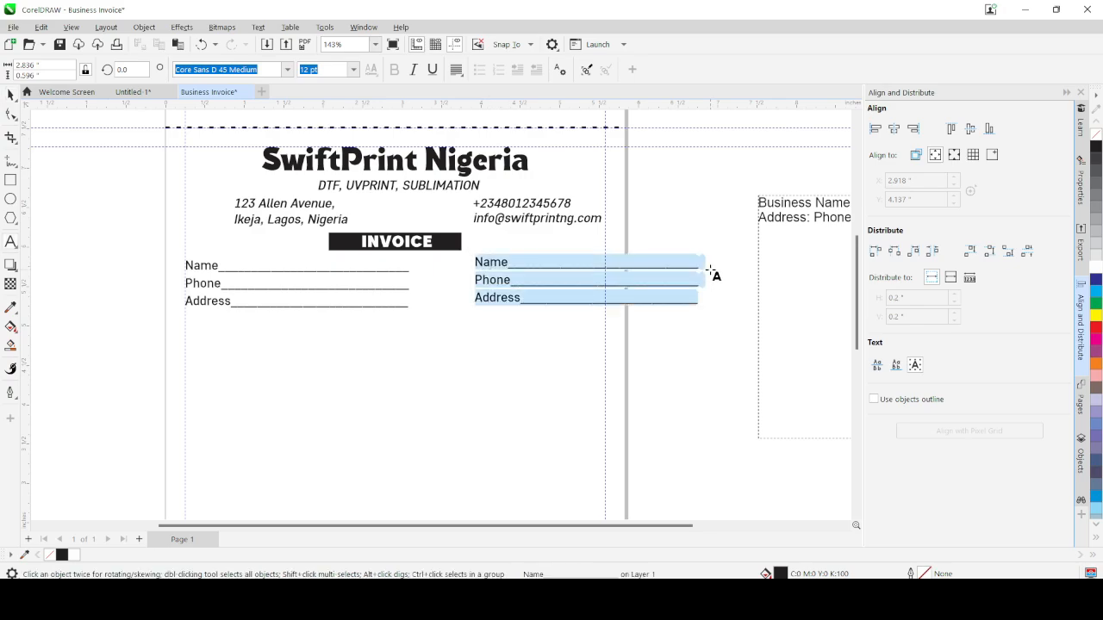
{"action": "type", "text": "No___________"}
{"action": "key", "text": "ctrl+space"}
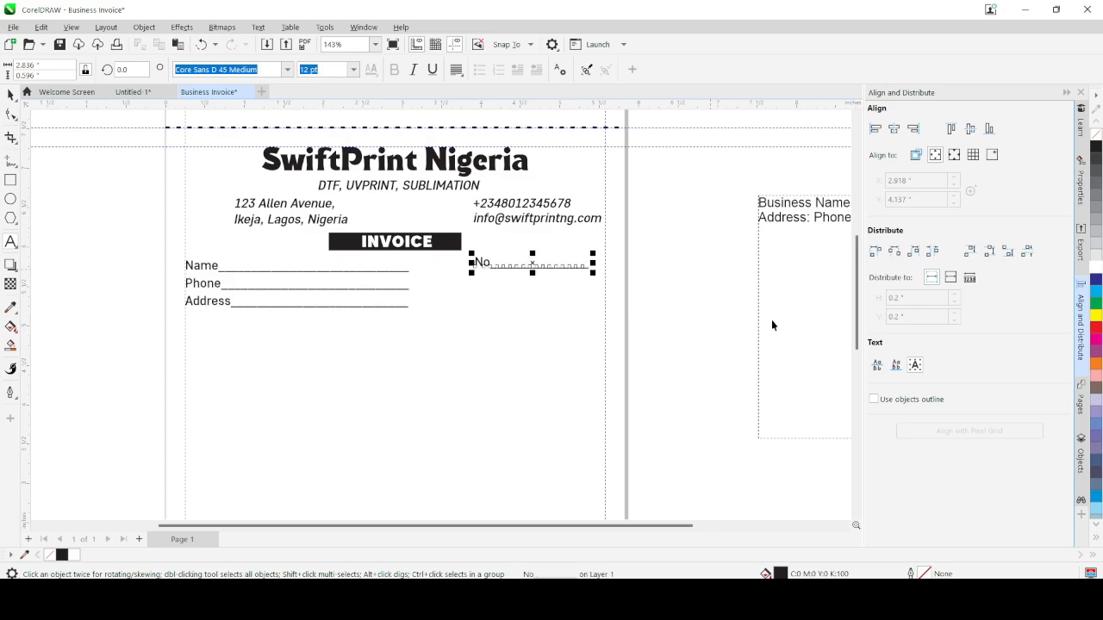
{"action": "left_click_drag", "start_coordinate": [534, 263], "coordinate": [554, 274]}
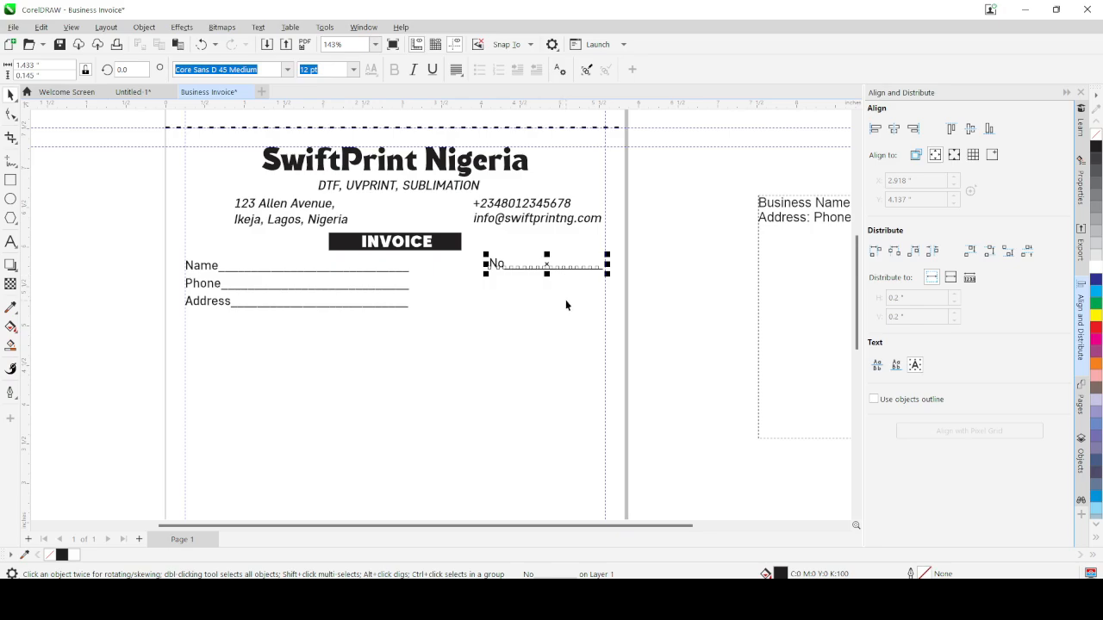
{"action": "double_click", "coordinate": [583, 269]}
{"action": "key", "text": "Return"}
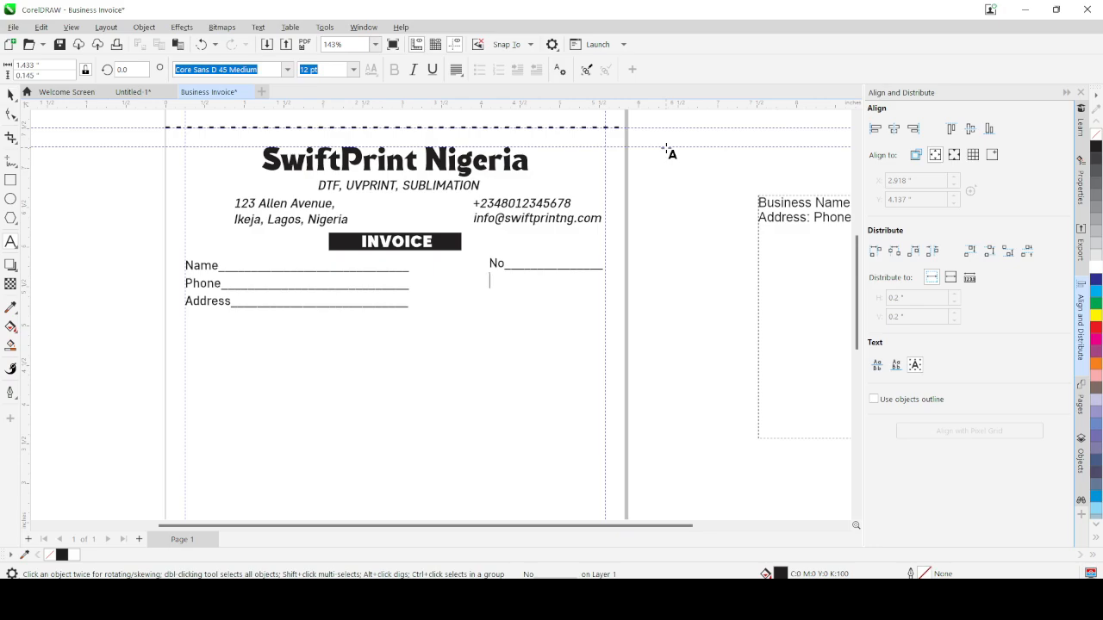
{"action": "key", "text": "ctrl+space"}
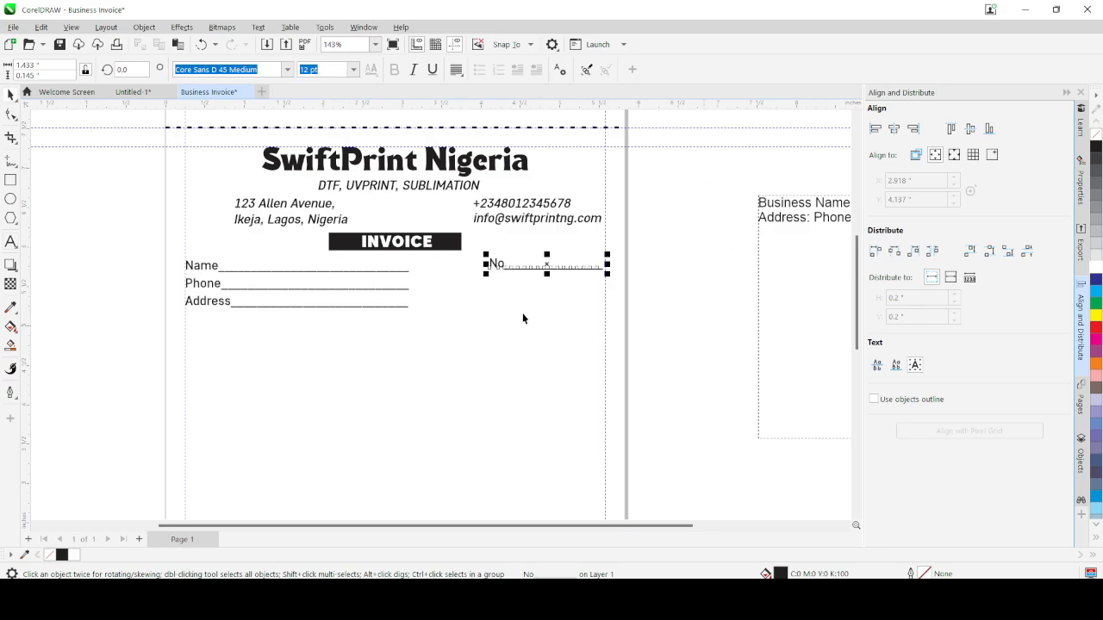
Step: Duplicate the No field directly below itself and replace the copy's text with "Date_____________"
{"action": "left_click_drag", "start_coordinate": [546, 265], "coordinate": [547, 292]}
{"action": "double_click", "coordinate": [503, 291]}
{"action": "type", "text": "a"}
{"action": "key", "text": "ctrl+a"}
{"action": "type", "text": "Date_____________"}
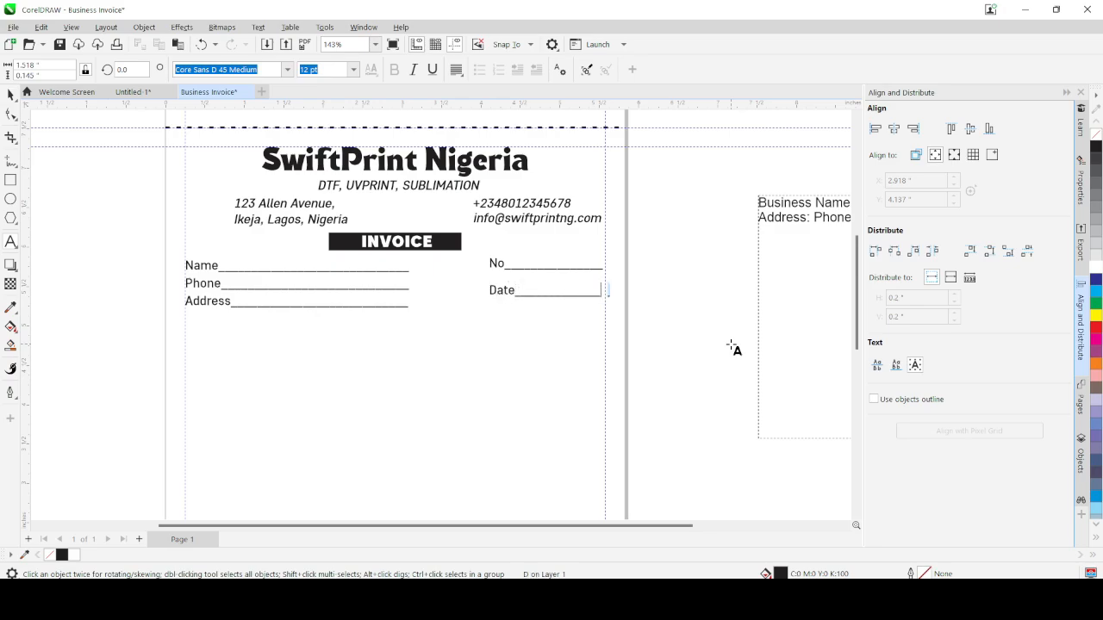
{"action": "key", "text": "ctrl+space"}
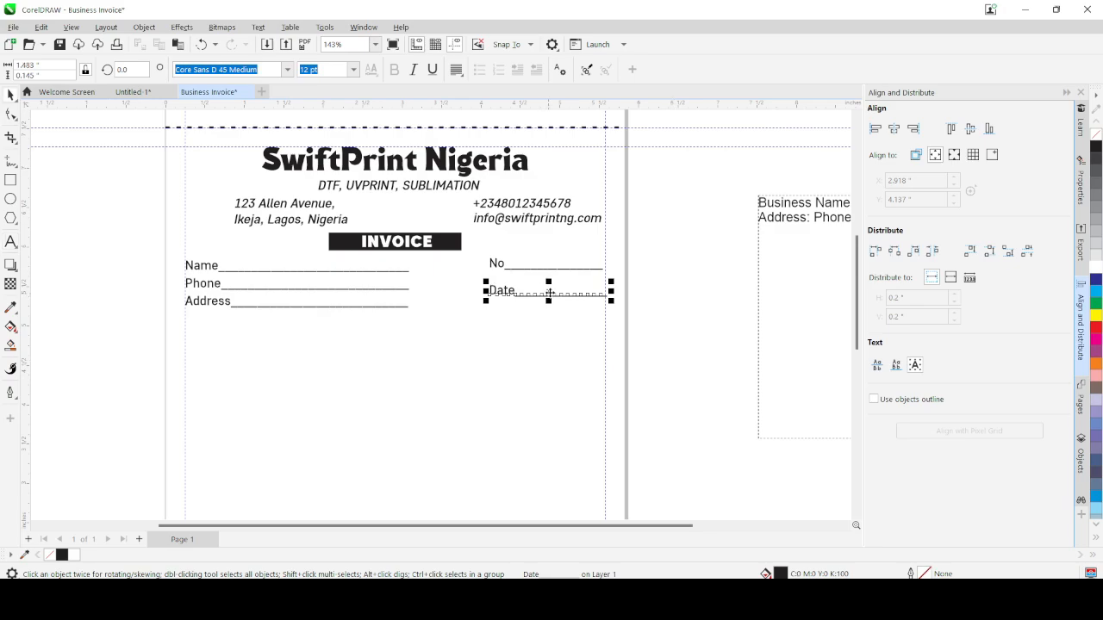
Step: Move the Date field down level with the Address line and inside the right margin guide, and adjust the No field above it
{"action": "left_click_drag", "start_coordinate": [551, 293], "coordinate": [548, 303]}
{"action": "key", "text": "Up"}
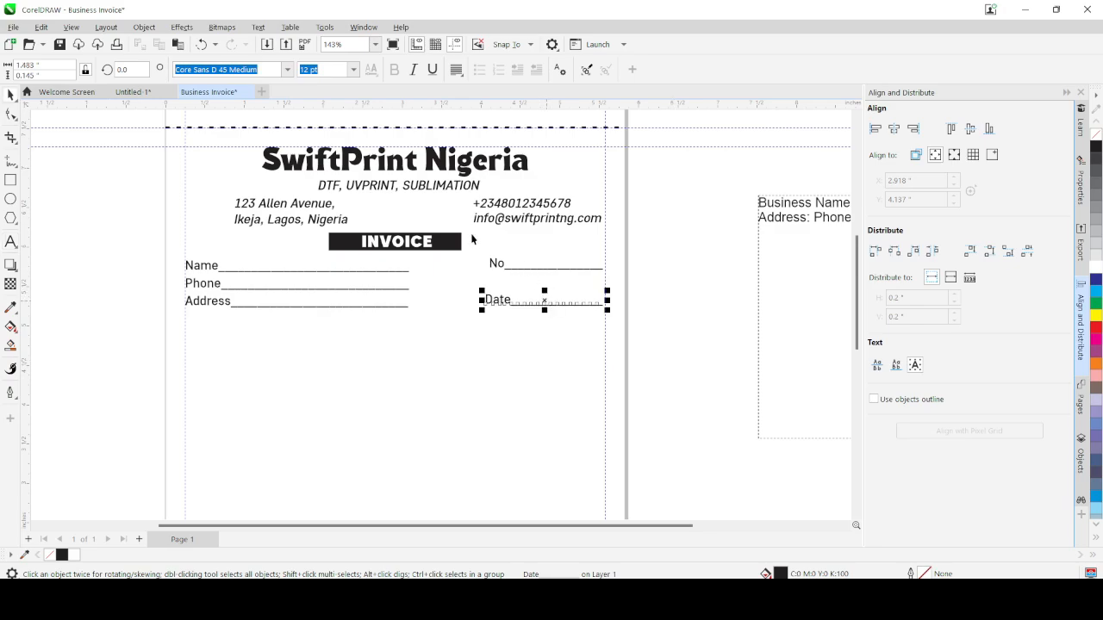
{"action": "left_click", "coordinate": [501, 265]}
{"action": "left_click_drag", "start_coordinate": [498, 268], "coordinate": [497, 272]}
{"action": "scroll", "coordinate": [620, 254], "scroll_direction": "down", "scroll_amount": 3}
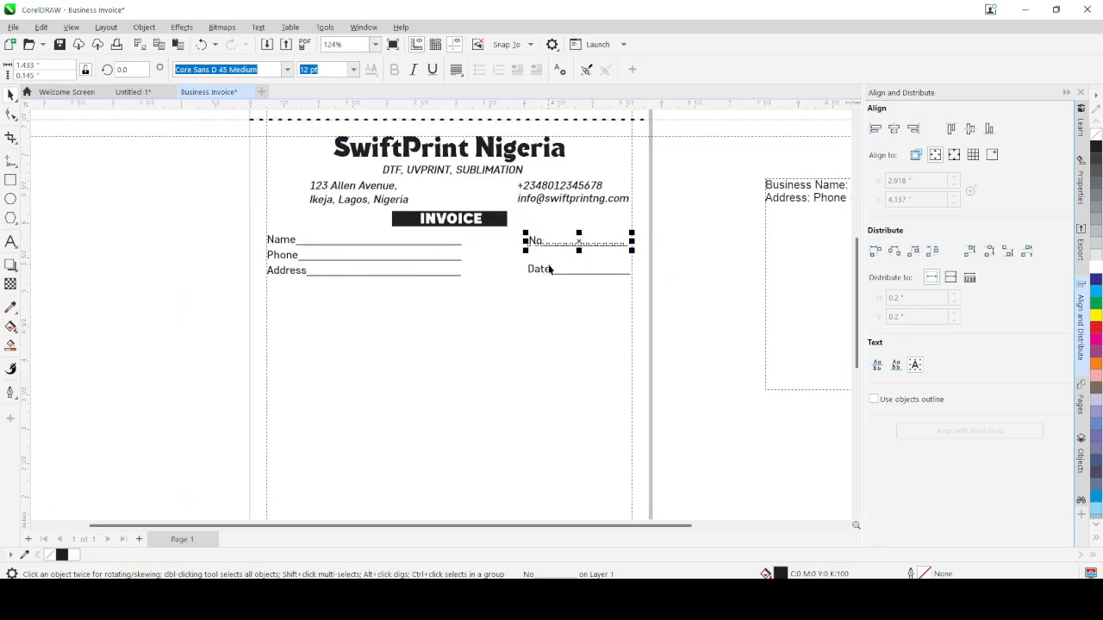
{"action": "scroll", "coordinate": [576, 270], "scroll_direction": "down", "scroll_amount": 4}
{"action": "scroll", "coordinate": [577, 274], "scroll_direction": "up", "scroll_amount": 3}
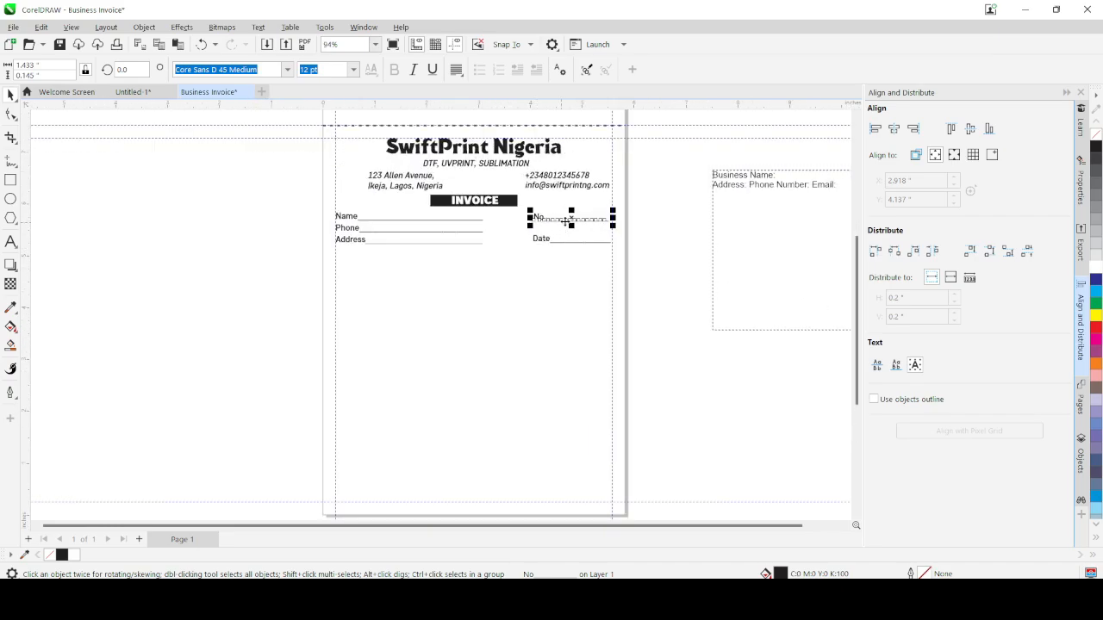
{"action": "scroll", "coordinate": [556, 243], "scroll_direction": "up", "scroll_amount": 1}
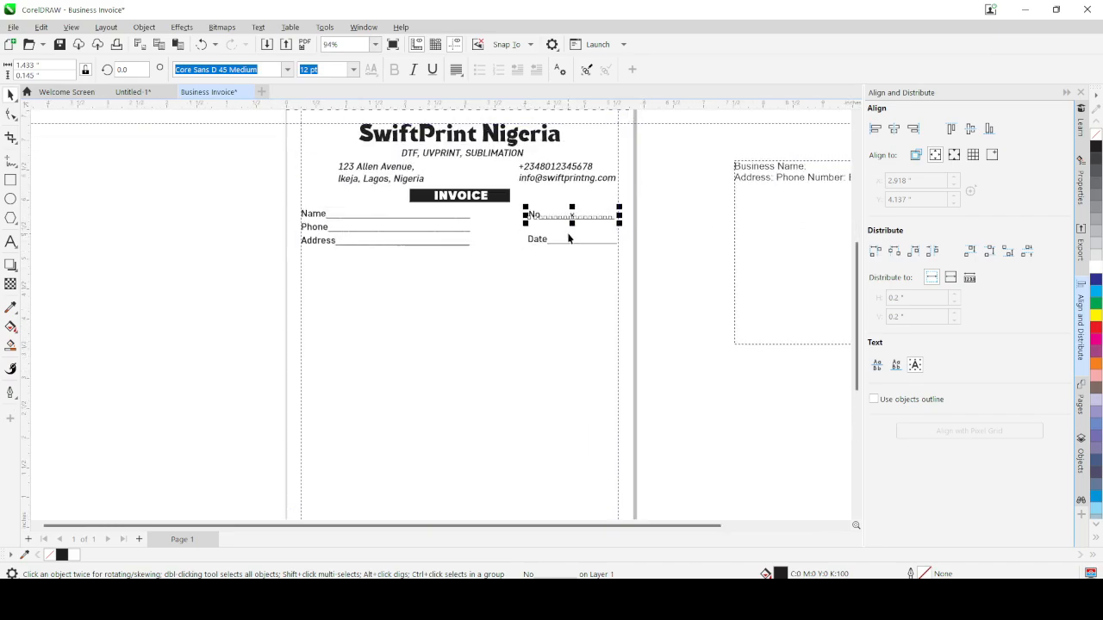
{"action": "left_click", "coordinate": [643, 207]}
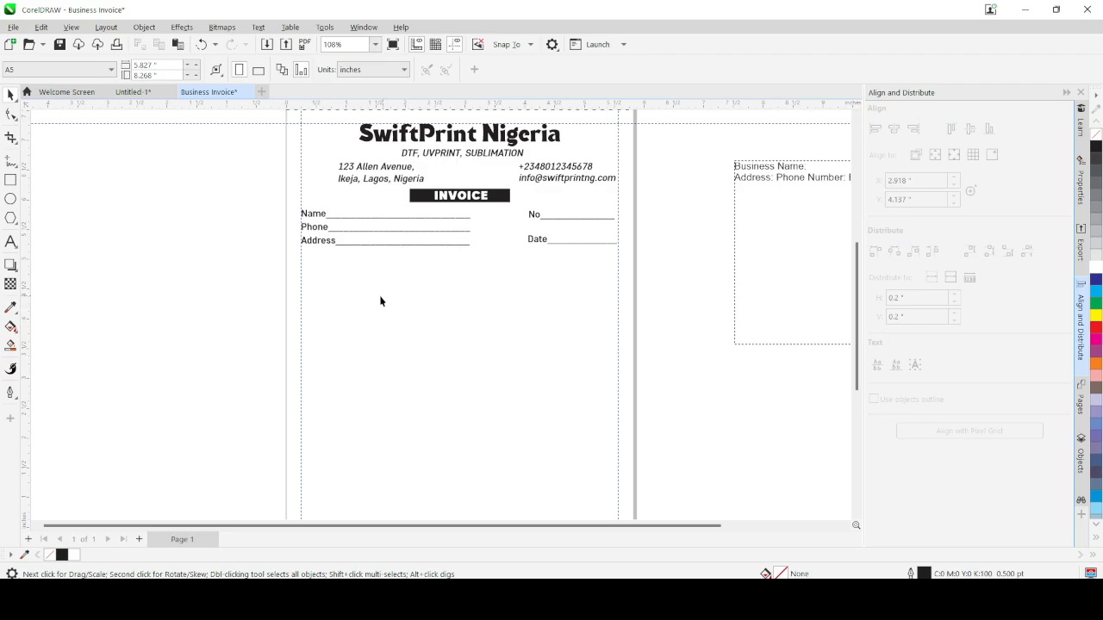
{"action": "scroll", "coordinate": [387, 310], "scroll_direction": "down", "scroll_amount": 1}
{"action": "scroll", "coordinate": [479, 309], "scroll_direction": "up", "scroll_amount": 1}
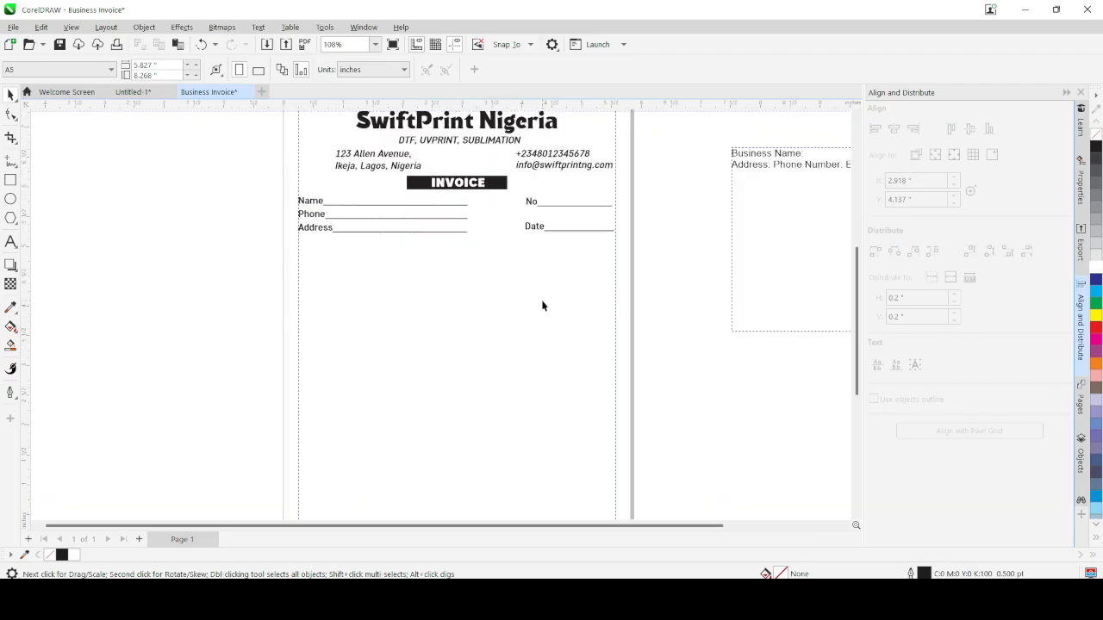
{"action": "scroll", "coordinate": [470, 281], "scroll_direction": "up", "scroll_amount": 1}
{"action": "scroll", "coordinate": [397, 264], "scroll_direction": "down", "scroll_amount": 1}
{"action": "scroll", "coordinate": [430, 290], "scroll_direction": "up", "scroll_amount": 1}
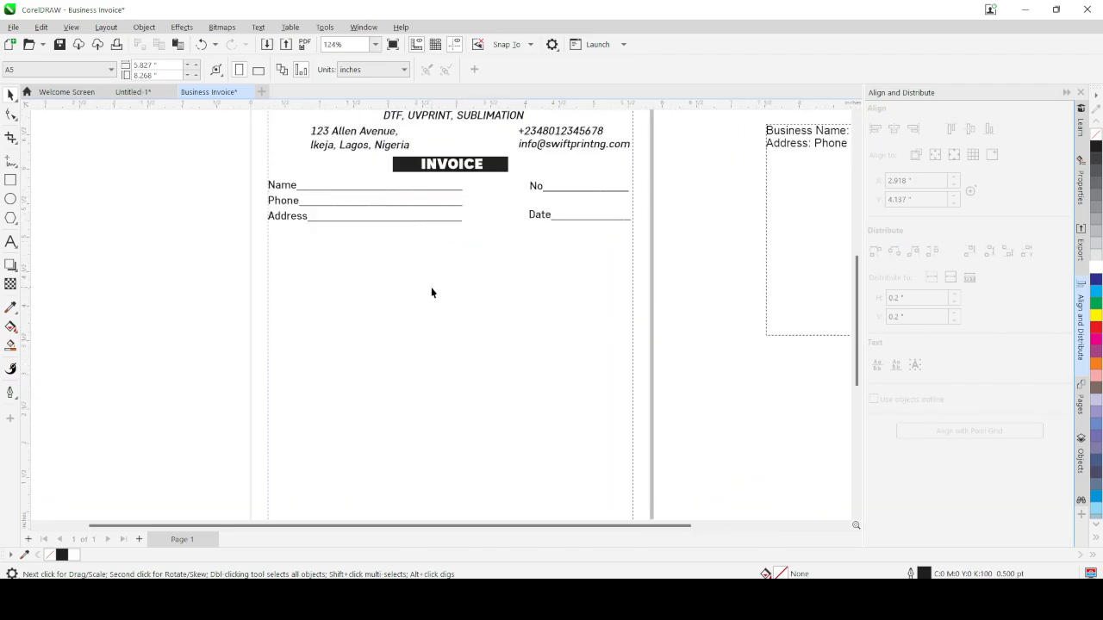
{"action": "scroll", "coordinate": [554, 300], "scroll_direction": "down", "scroll_amount": 1}
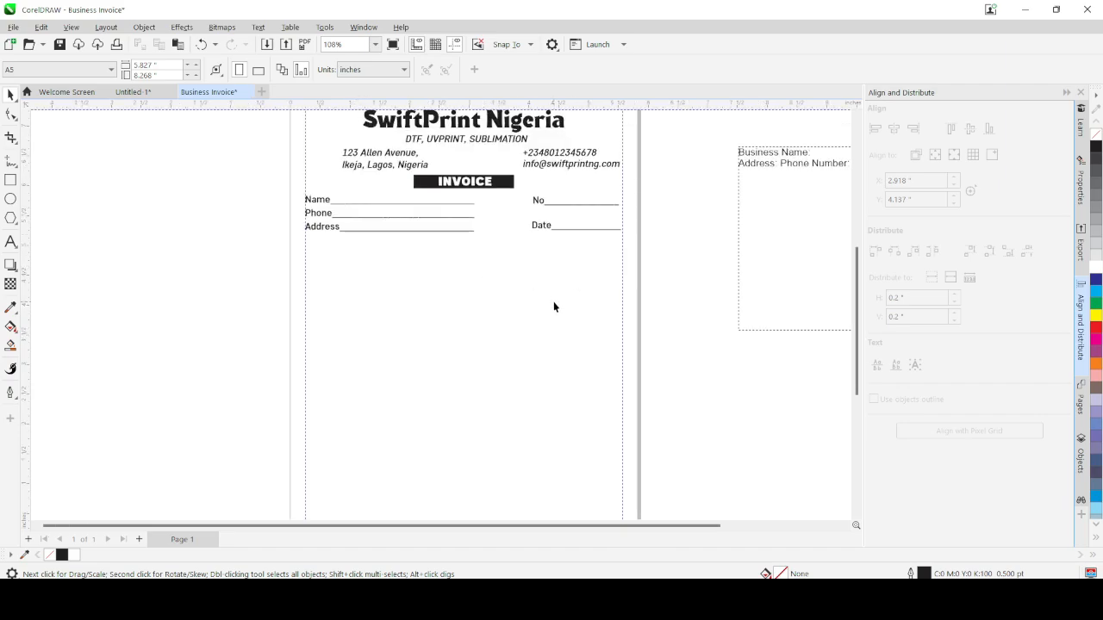
{"action": "scroll", "coordinate": [589, 277], "scroll_direction": "up", "scroll_amount": 1}
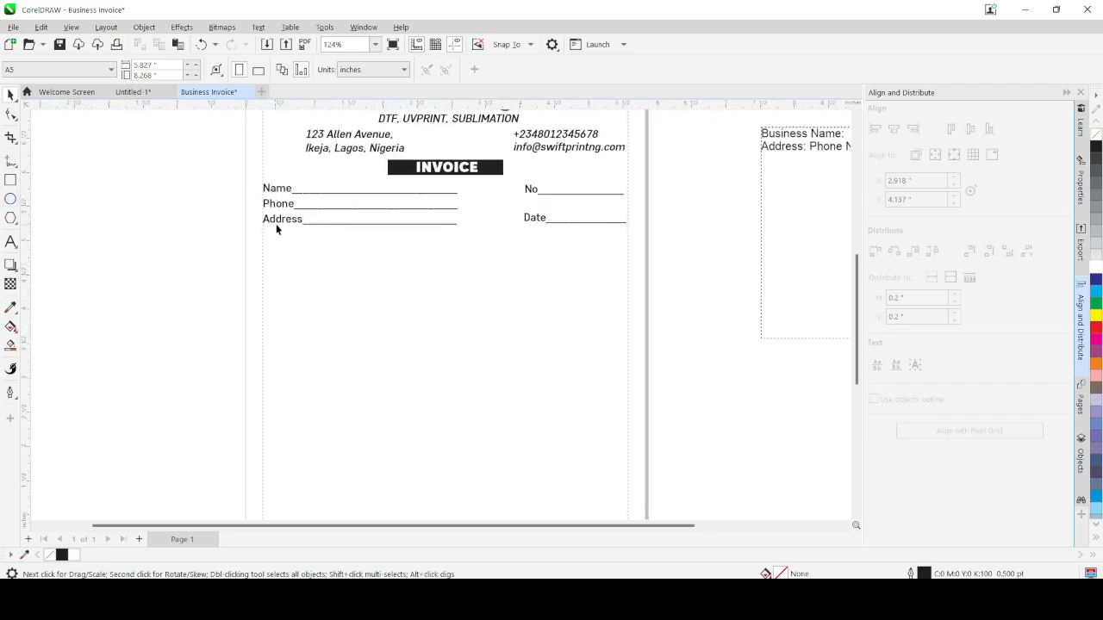
Step: Duplicate the Date field below the Address line near the left margin guide and change the copy's text to "QTY"
{"action": "left_click", "coordinate": [531, 219]}
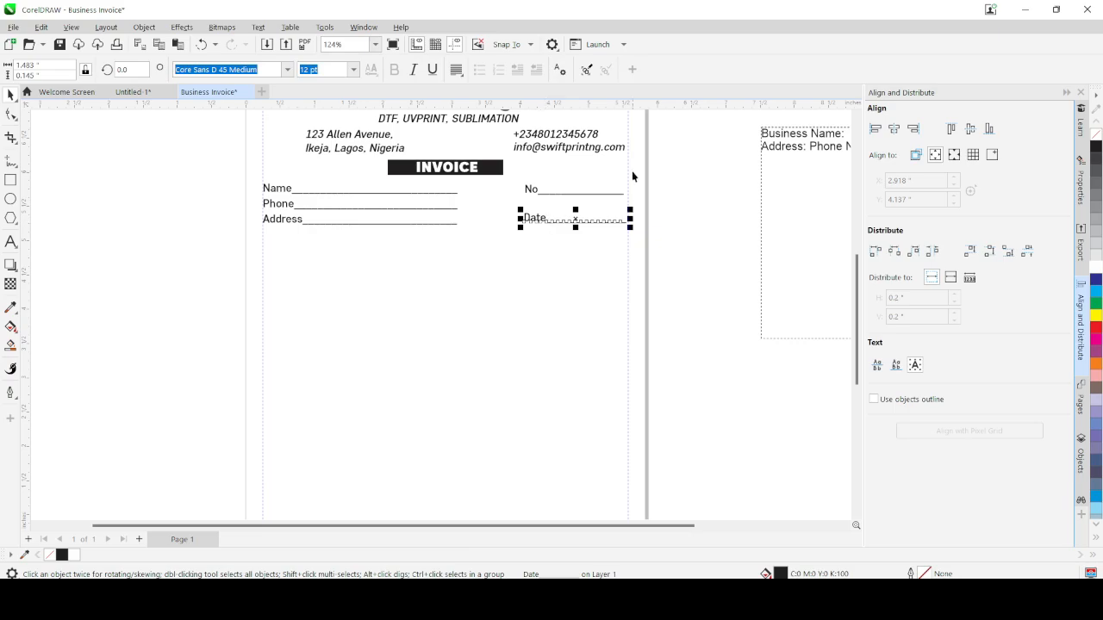
{"action": "left_click_drag", "start_coordinate": [576, 227], "coordinate": [320, 252]}
{"action": "double_click", "coordinate": [283, 250]}
{"action": "key", "text": "ctrl+a"}
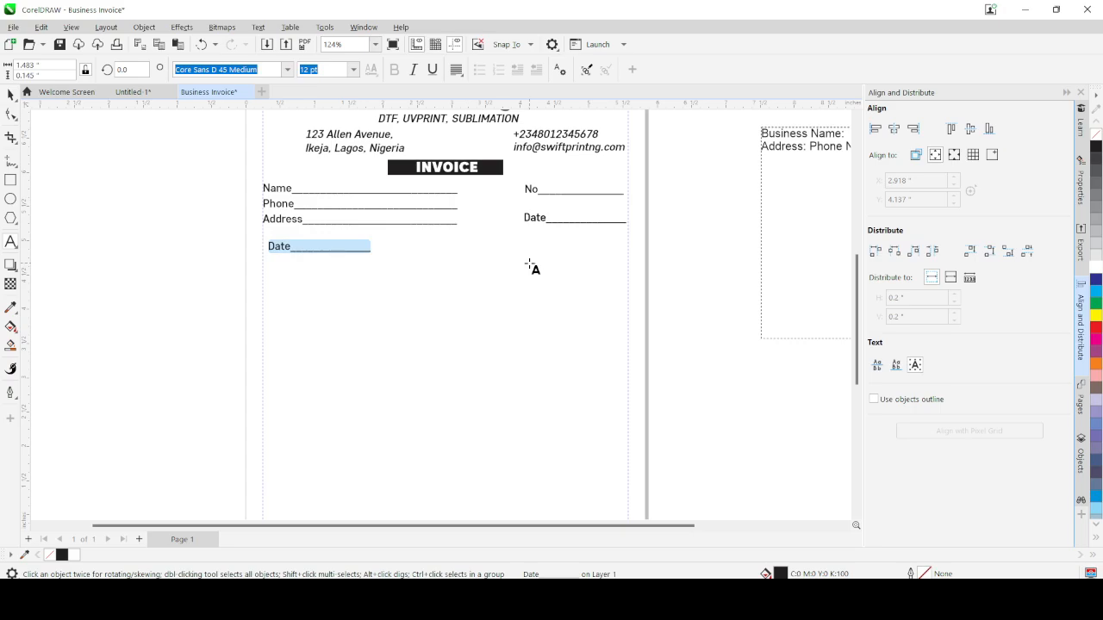
{"action": "type", "text": "QTY"}
{"action": "key", "text": "ctrl+space"}
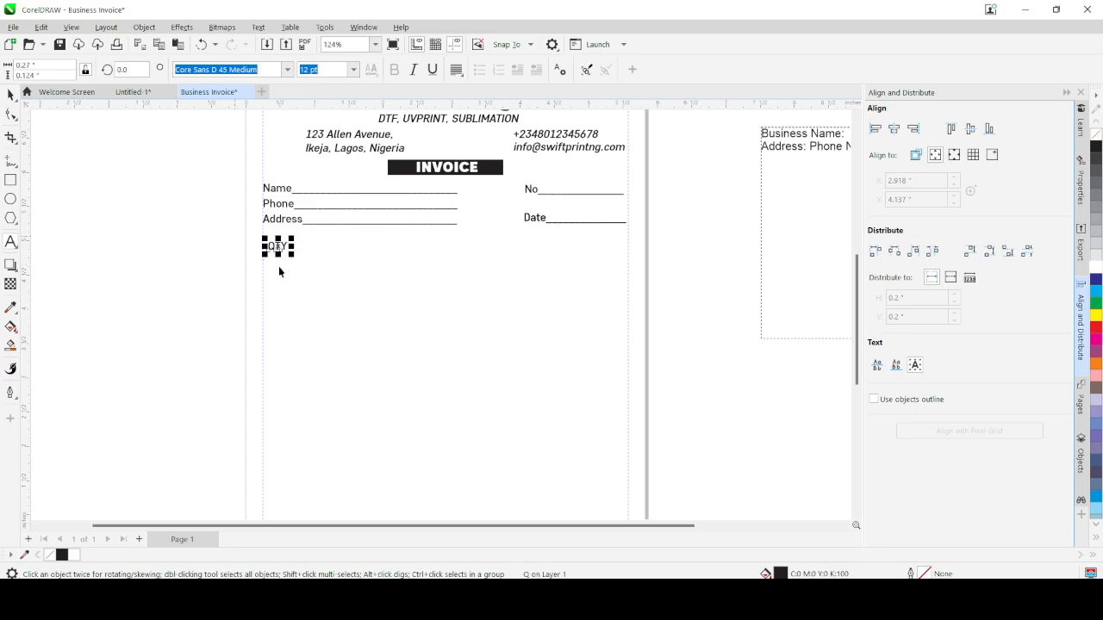
Step: Duplicate the QTY heading to its right on the same line and change the copy's text to "DESCRIPTION"
{"action": "left_click_drag", "start_coordinate": [279, 248], "coordinate": [349, 250]}
{"action": "right_click", "coordinate": [349, 250]}
{"action": "key", "text": "F8"}
{"action": "key", "text": "ctrl+a"}
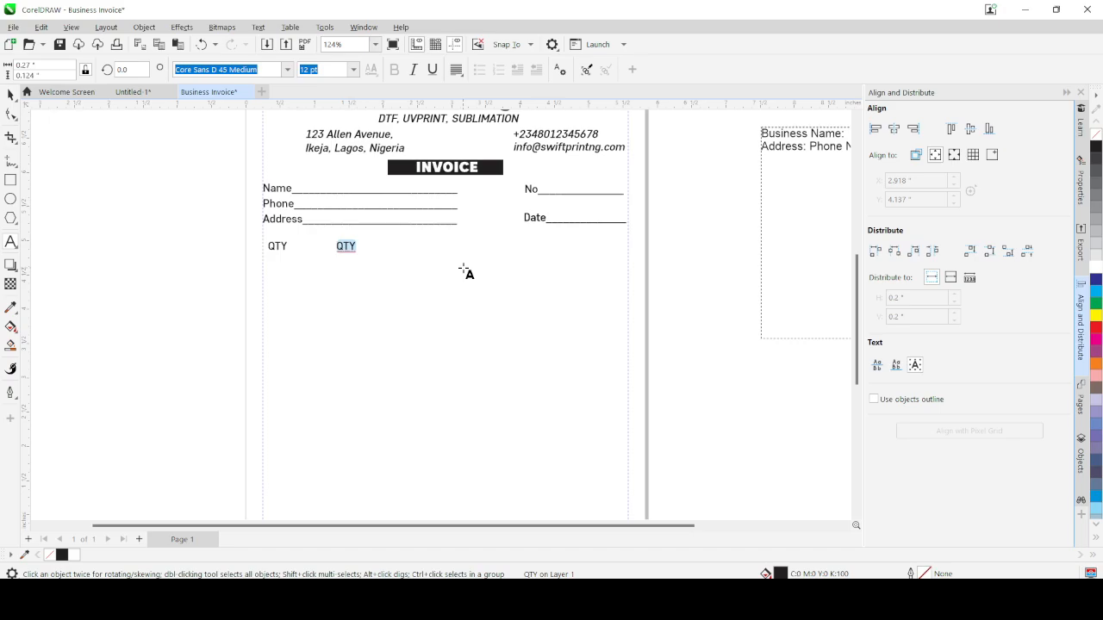
{"action": "type", "text": "DESCRIPTION"}
{"action": "key", "text": "ctrl+space"}
Step: Duplicate the DESCRIPTION heading to its right on the same line and change the copy's text to "RATE"
{"action": "left_click_drag", "start_coordinate": [376, 249], "coordinate": [487, 250]}
{"action": "right_click", "coordinate": [487, 250]}
{"action": "key", "text": "Escape"}
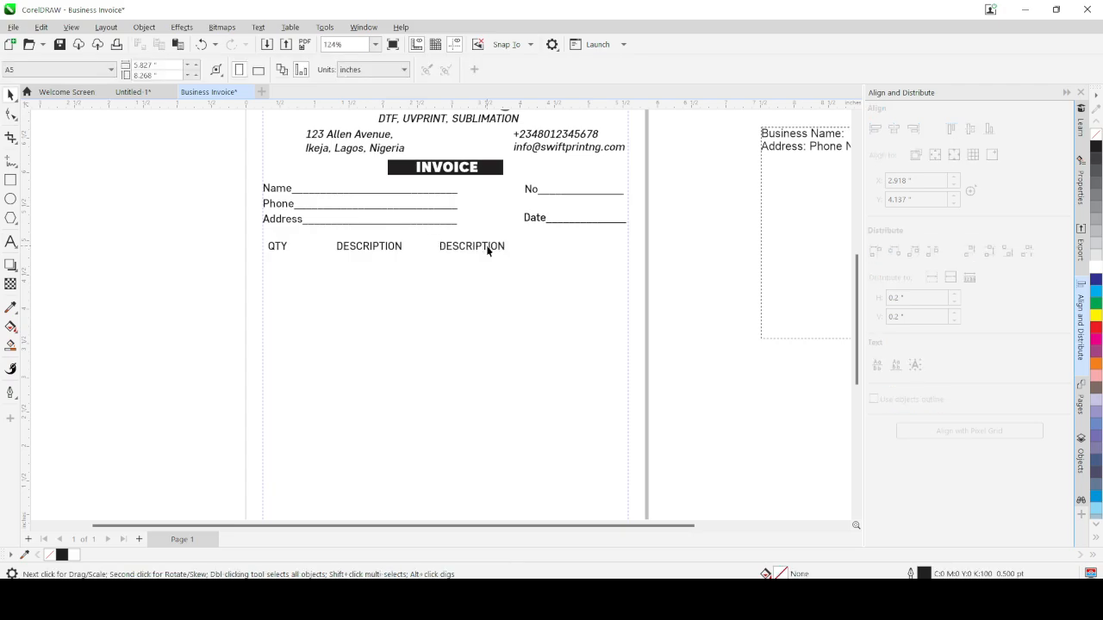
{"action": "double_click", "coordinate": [485, 248]}
{"action": "key", "text": "ctrl+a"}
{"action": "type", "text": "RATE"}
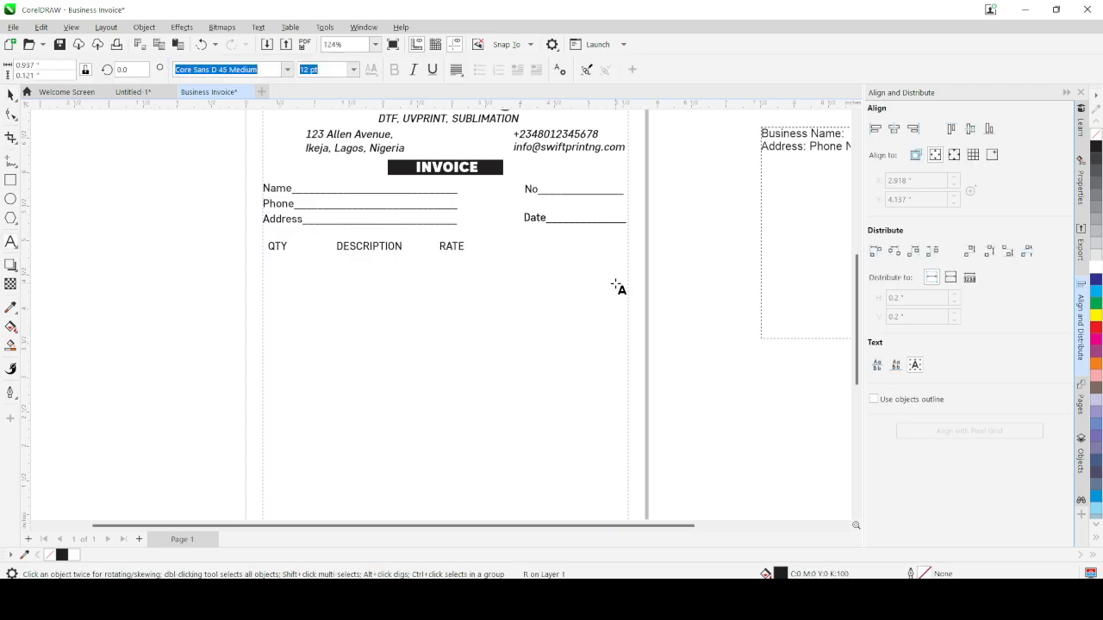
{"action": "key", "text": "ctrl+space"}
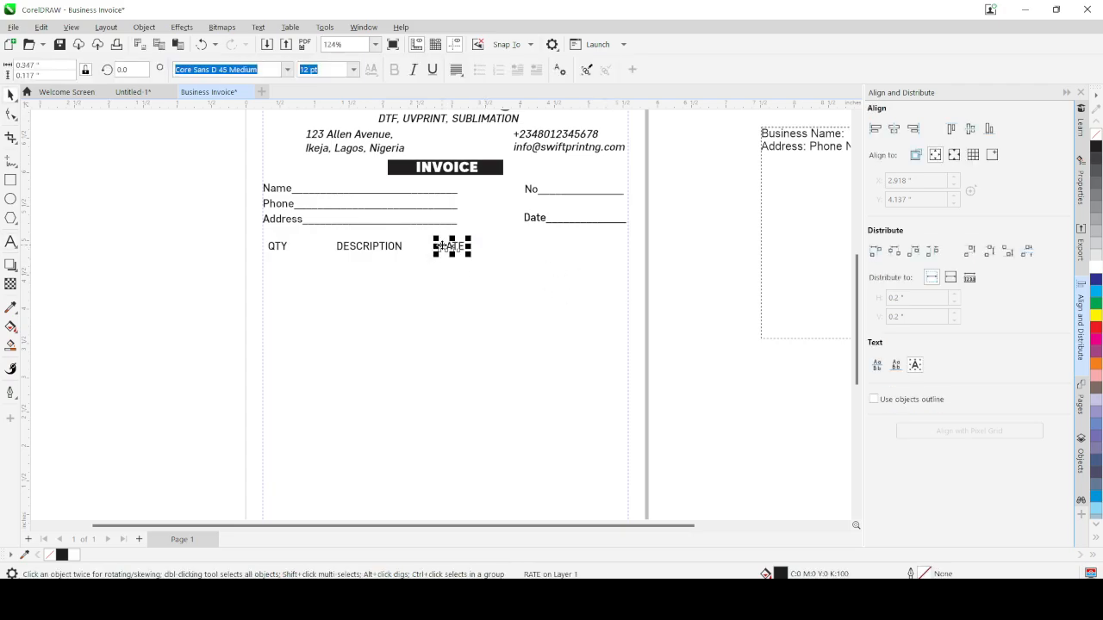
Step: Duplicate the RATE heading to its right on the same line and change the copy's text to "AMOUNT"
{"action": "left_click_drag", "start_coordinate": [450, 247], "coordinate": [545, 255]}
{"action": "right_click", "coordinate": [542, 253]}
{"action": "double_click", "coordinate": [541, 248]}
{"action": "key", "text": "ctrl+a"}
{"action": "type", "text": "AMOUNT"}
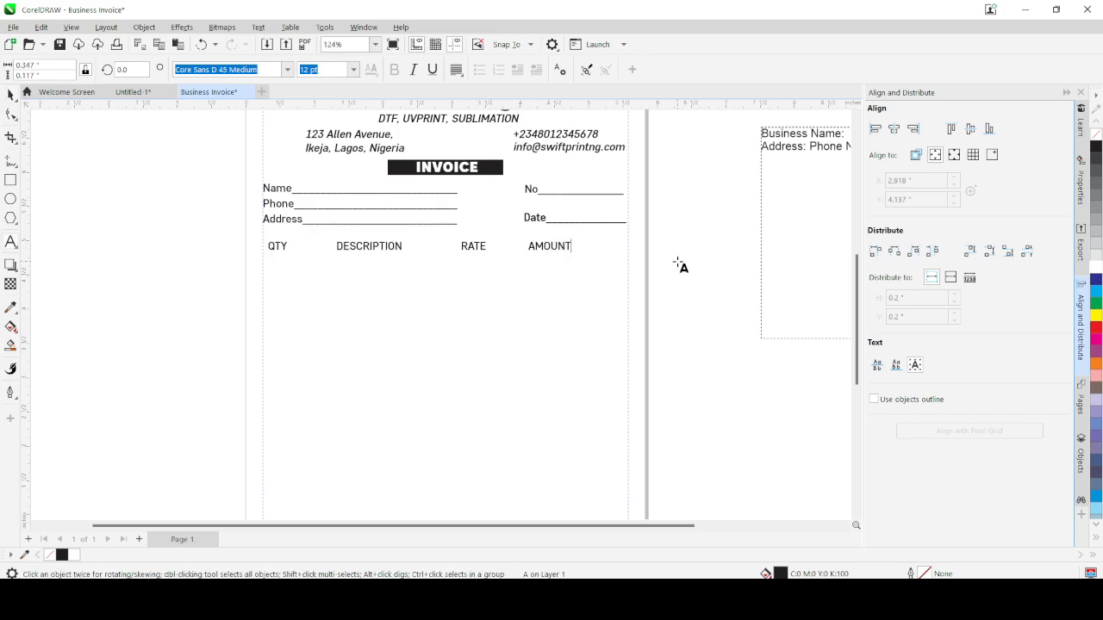
Step: Spread the AMOUNT, RATE and DESCRIPTION headings along their line across the width between the margin guides
{"action": "left_click_drag", "start_coordinate": [546, 248], "coordinate": [579, 249]}
{"action": "left_click_drag", "start_coordinate": [480, 248], "coordinate": [506, 247]}
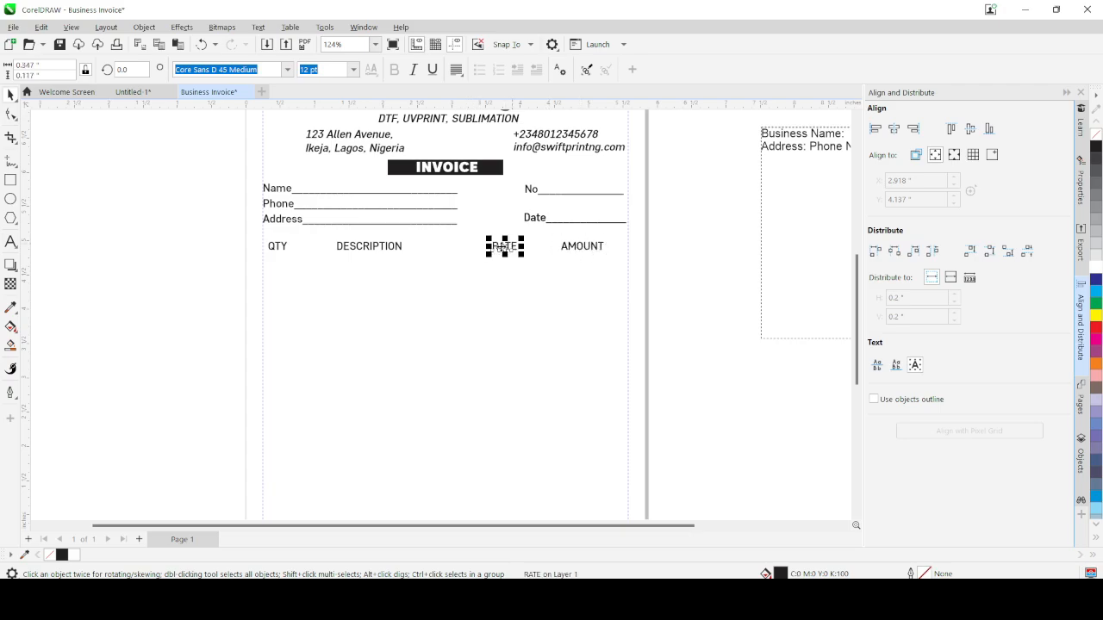
{"action": "left_click_drag", "start_coordinate": [394, 252], "coordinate": [417, 251]}
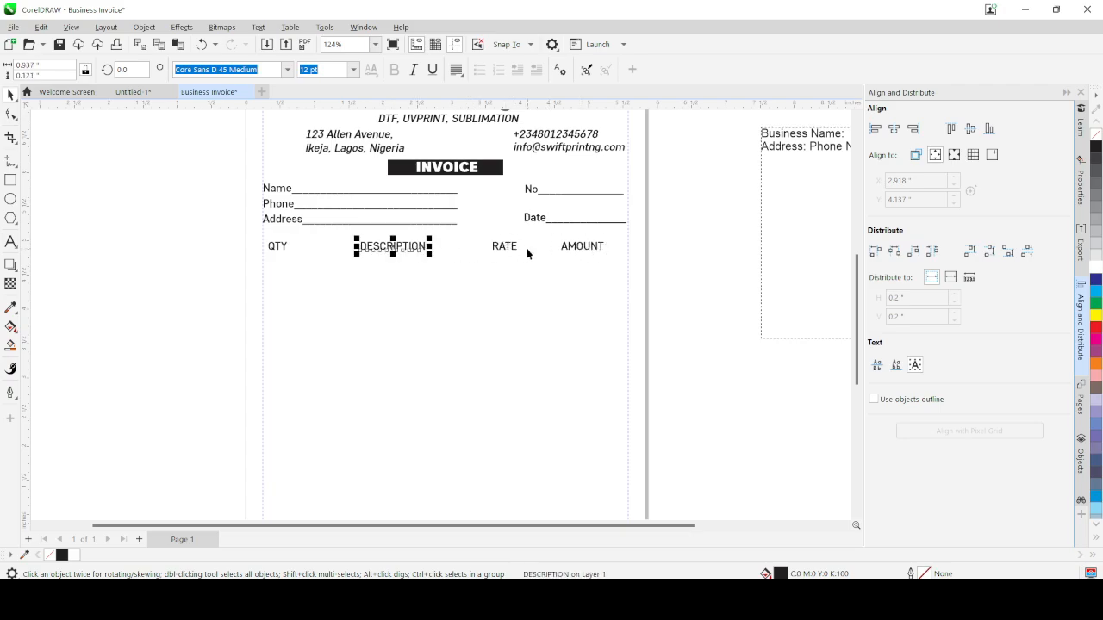
{"action": "left_click_drag", "start_coordinate": [509, 247], "coordinate": [501, 248]}
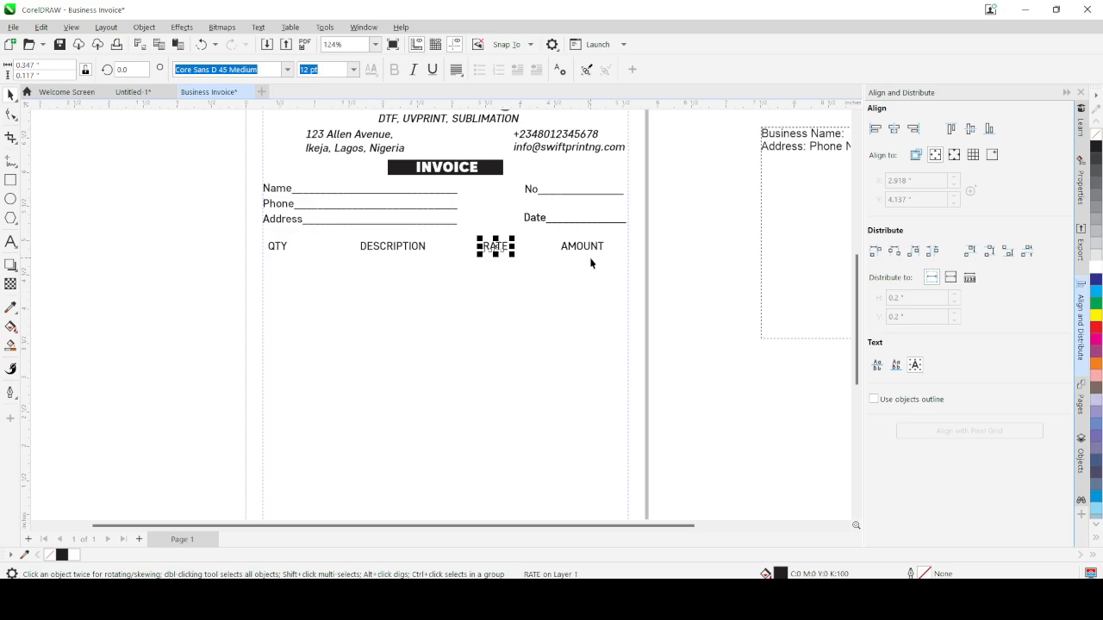
Step: Draw a table with 13 rows and 4 columns, about 5.33 by 3.76 inches, over the column headings between the margin guides
{"action": "scroll", "coordinate": [541, 291], "scroll_direction": "down", "scroll_amount": 3}
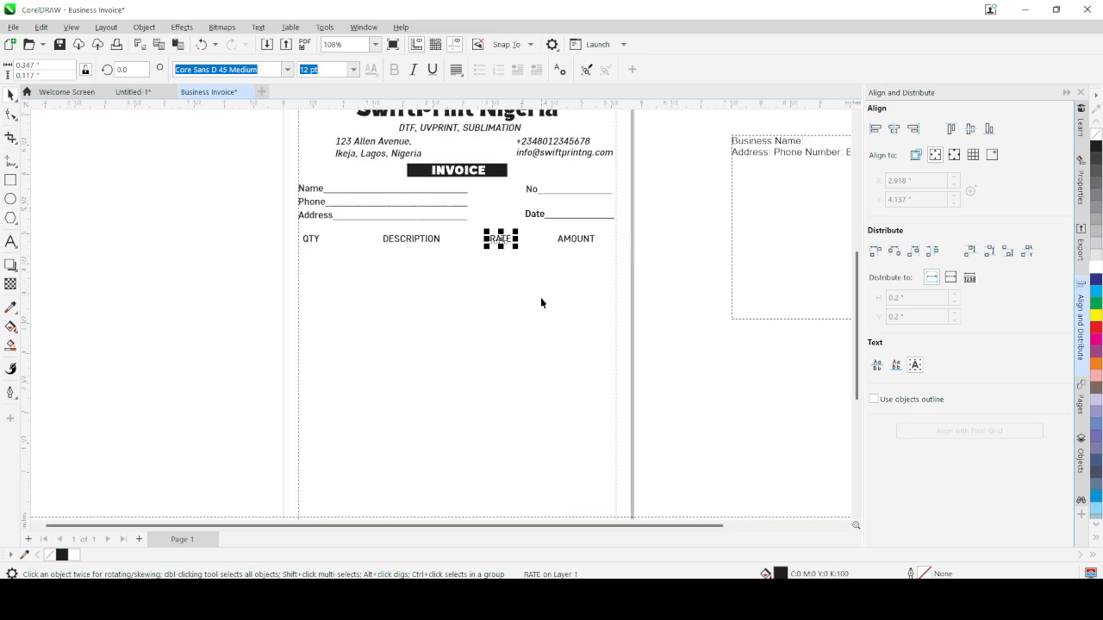
{"action": "scroll", "coordinate": [539, 408], "scroll_direction": "up", "scroll_amount": 2}
{"action": "scroll", "coordinate": [521, 178], "scroll_direction": "down", "scroll_amount": 1}
{"action": "scroll", "coordinate": [527, 181], "scroll_direction": "up", "scroll_amount": 1}
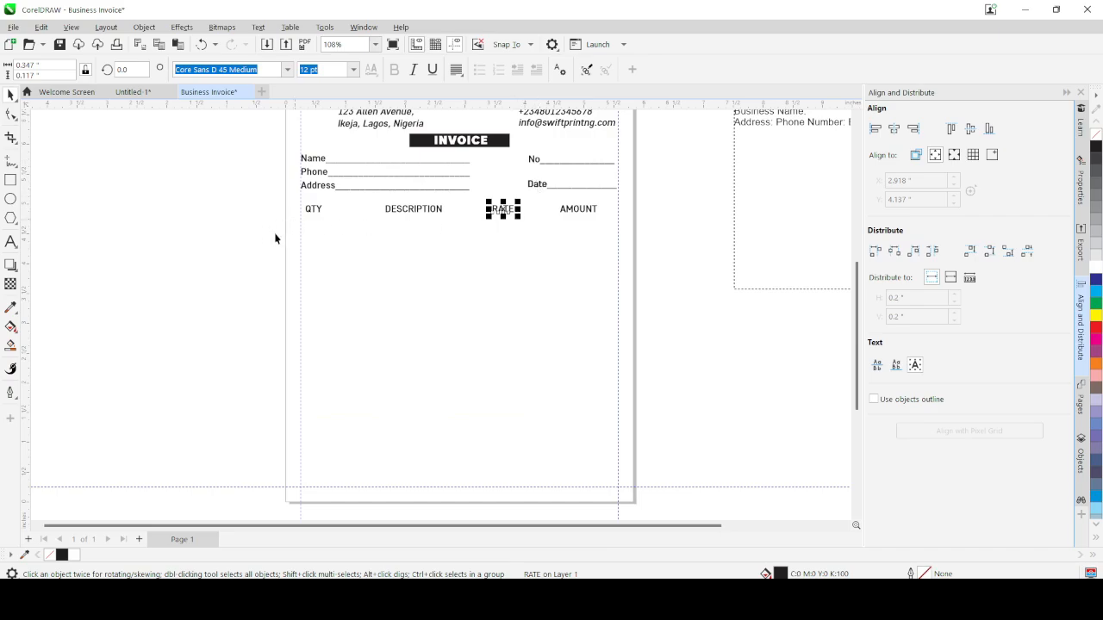
{"action": "left_click", "coordinate": [13, 245]}
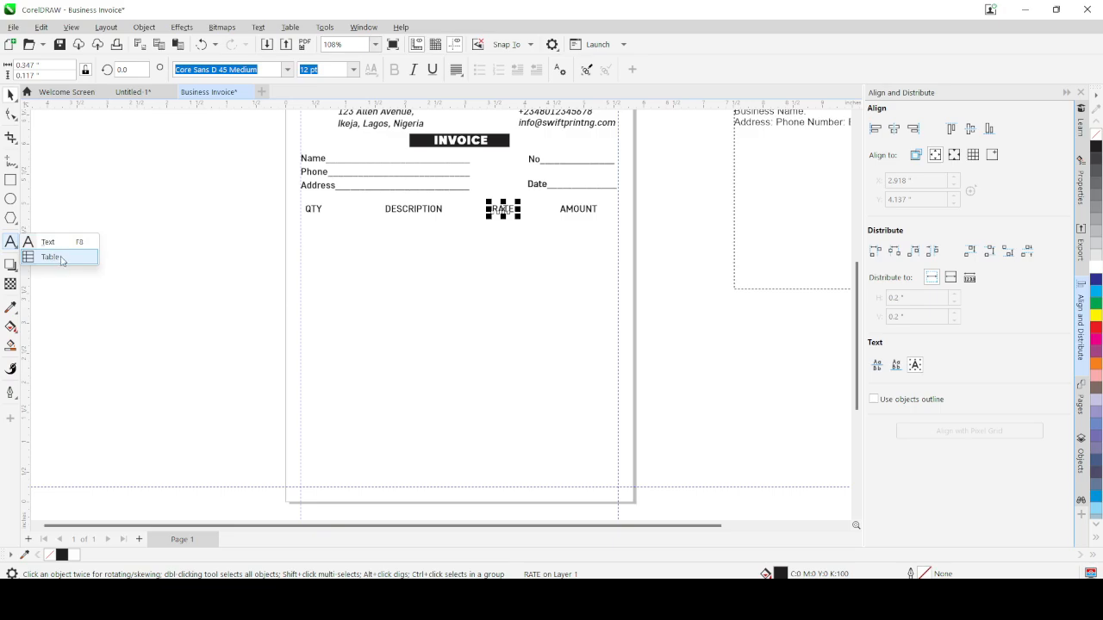
{"action": "left_click", "coordinate": [16, 239]}
{"action": "left_click", "coordinate": [12, 243]}
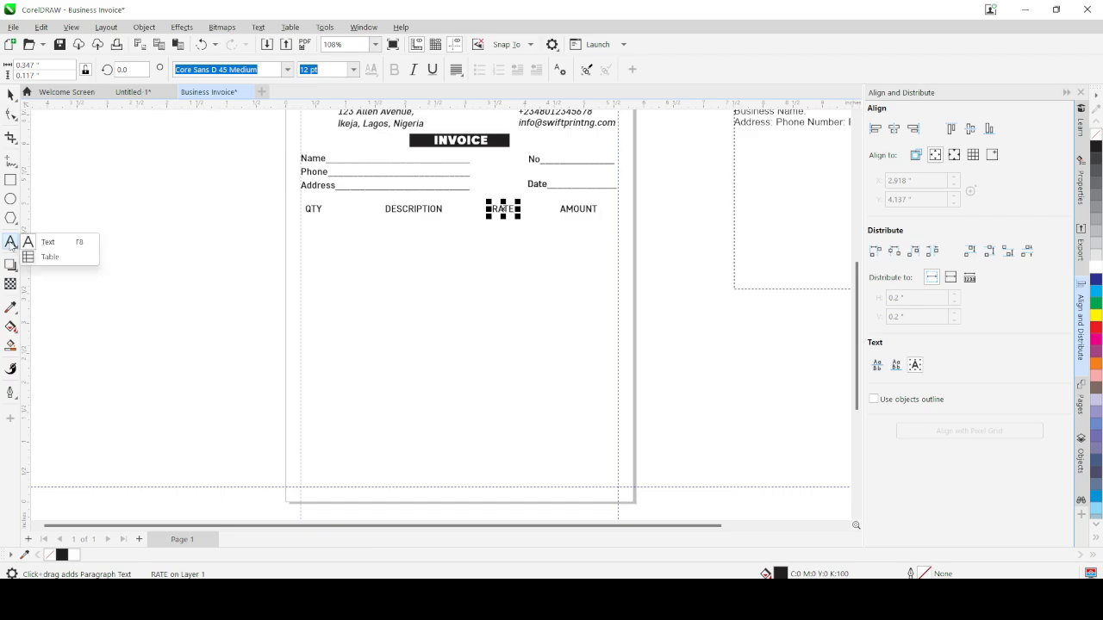
{"action": "left_click", "coordinate": [11, 265]}
{"action": "left_click", "coordinate": [11, 244]}
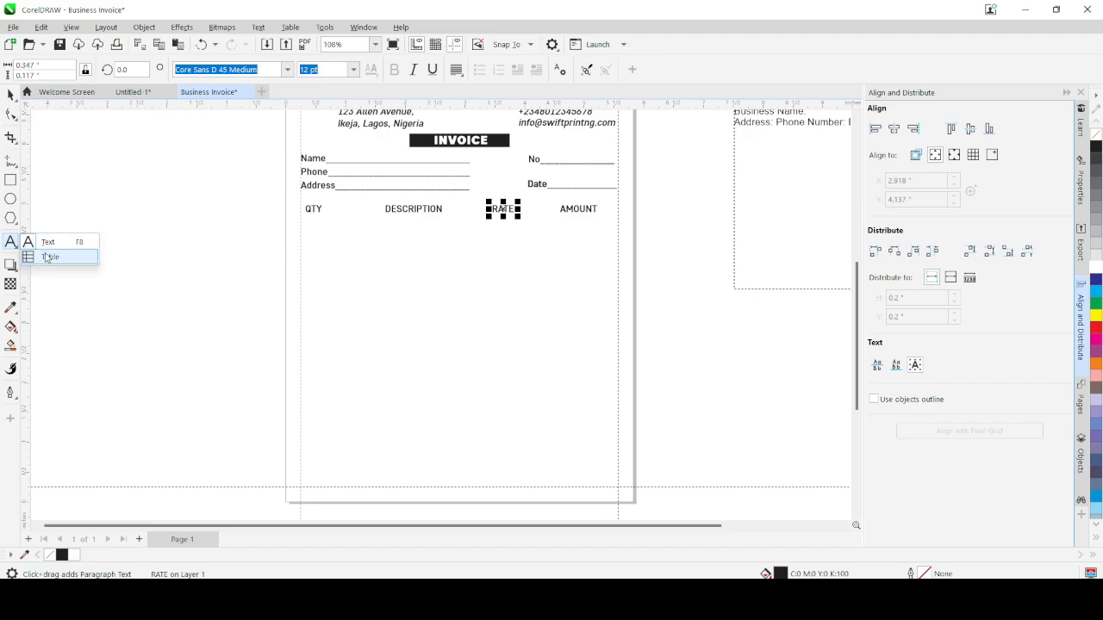
{"action": "left_click", "coordinate": [47, 258]}
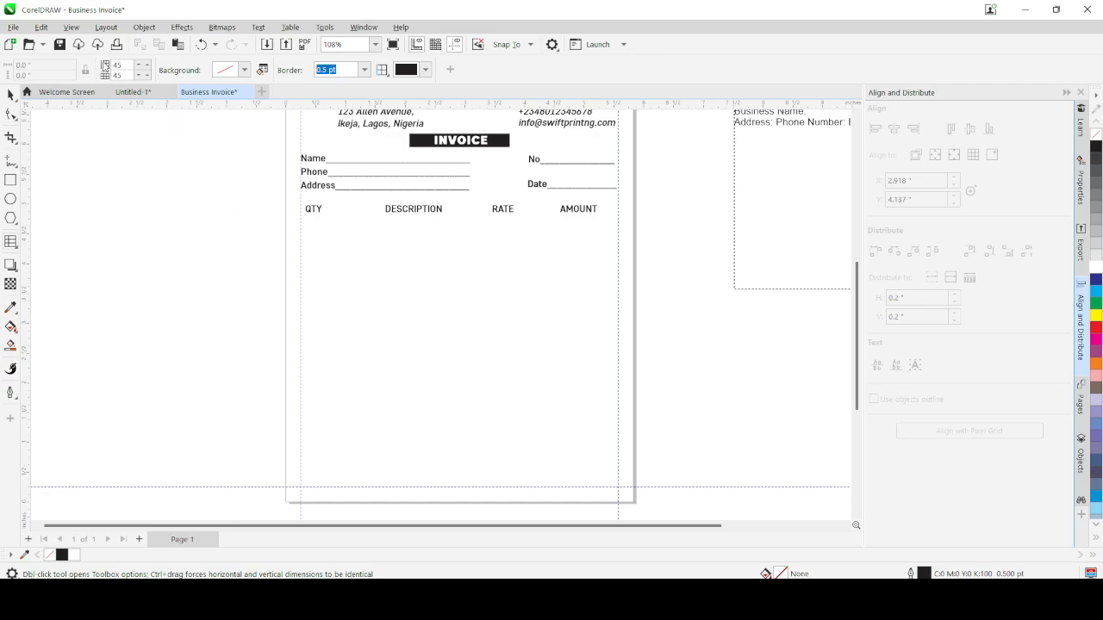
{"action": "left_click", "coordinate": [125, 64]}
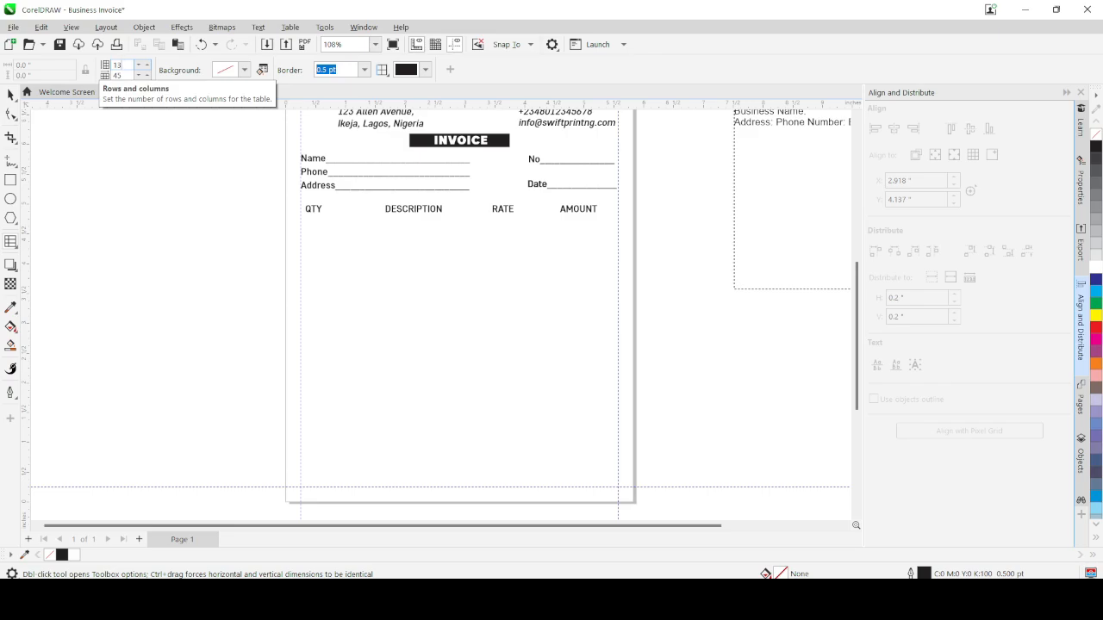
{"action": "left_click_drag", "start_coordinate": [124, 77], "coordinate": [111, 82]}
{"action": "type", "text": "4"}
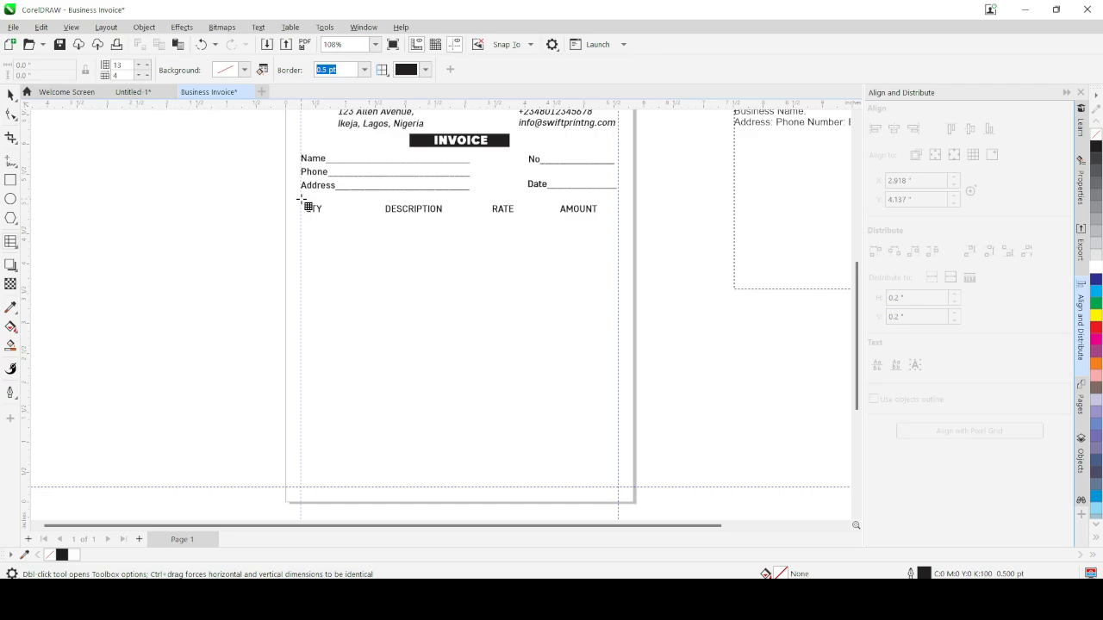
{"action": "left_click_drag", "start_coordinate": [301, 200], "coordinate": [617, 423]}
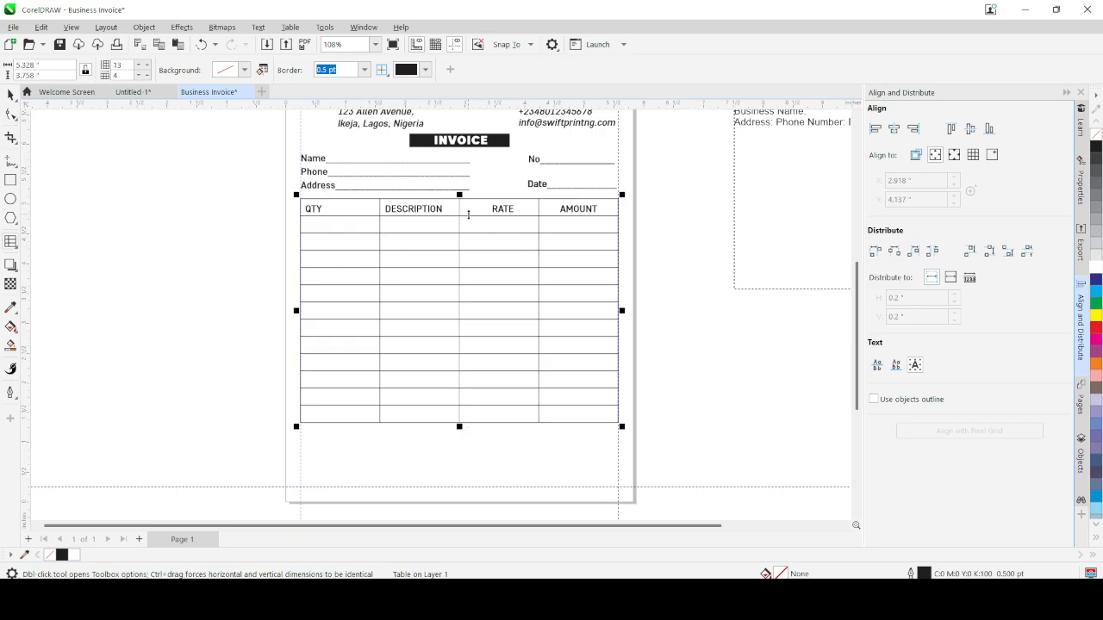
Step: Stretch the table's top edge slightly upward so the table is about 3.82 inches high
{"action": "scroll", "coordinate": [468, 215], "scroll_direction": "up", "scroll_amount": 3}
{"action": "scroll", "coordinate": [414, 214], "scroll_direction": "down", "scroll_amount": 1}
{"action": "scroll", "coordinate": [426, 234], "scroll_direction": "up", "scroll_amount": 1}
{"action": "scroll", "coordinate": [399, 209], "scroll_direction": "down", "scroll_amount": 1}
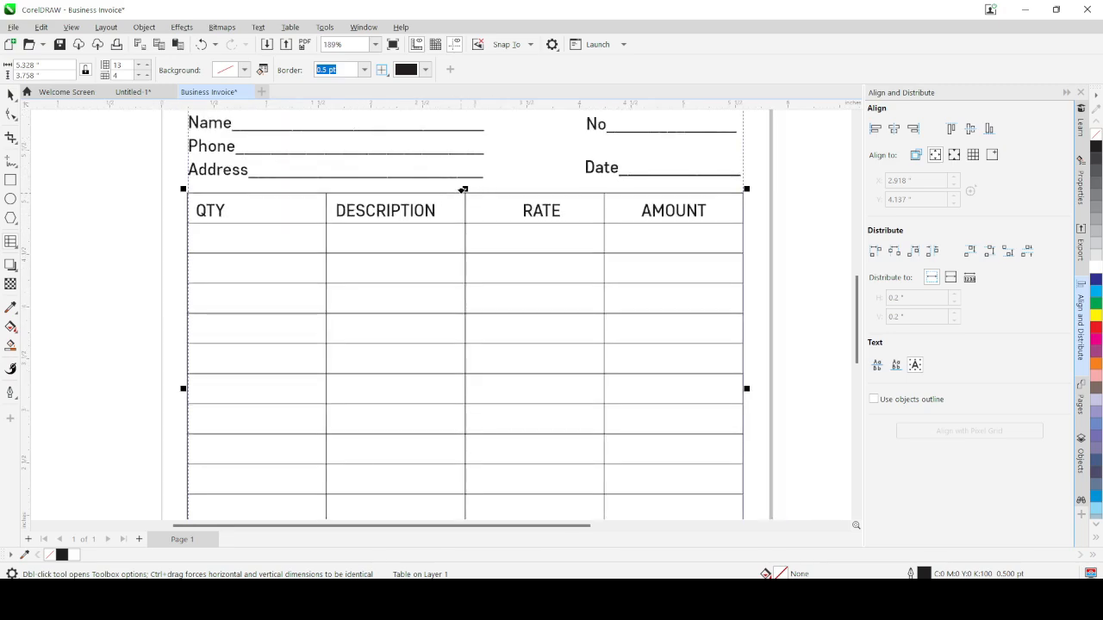
{"action": "left_click_drag", "start_coordinate": [464, 189], "coordinate": [473, 183]}
{"action": "left_click_drag", "start_coordinate": [613, 197], "coordinate": [603, 199]}
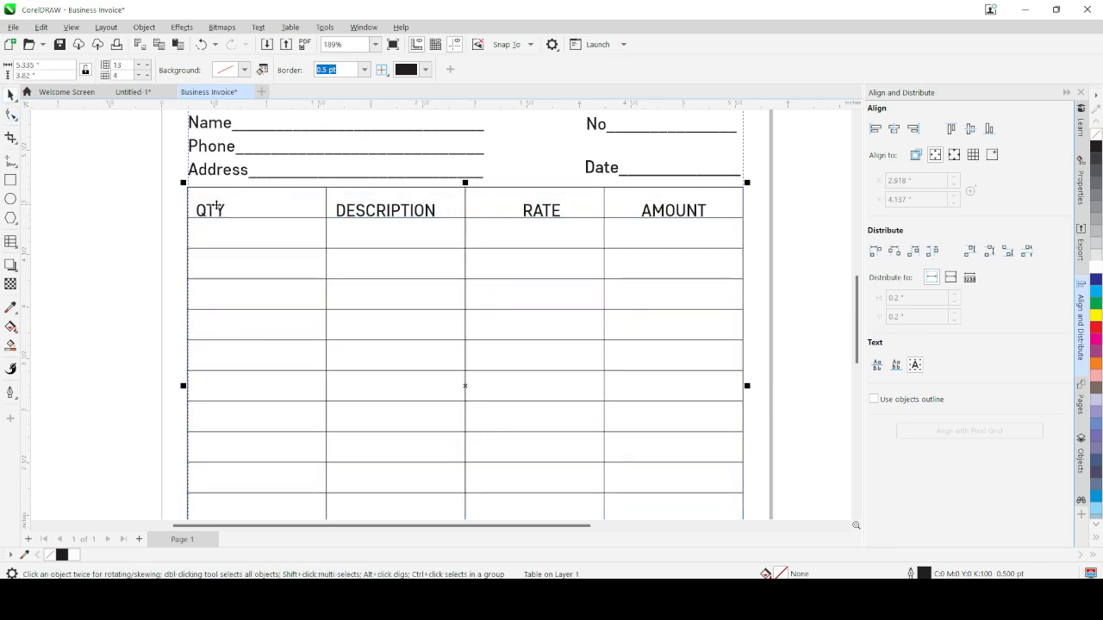
Step: Move the QTY, DESCRIPTION, RATE and AMOUNT headings up together so they sit vertically centred in the table's first row
{"action": "left_click", "coordinate": [221, 210]}
{"action": "left_click", "coordinate": [221, 210]}
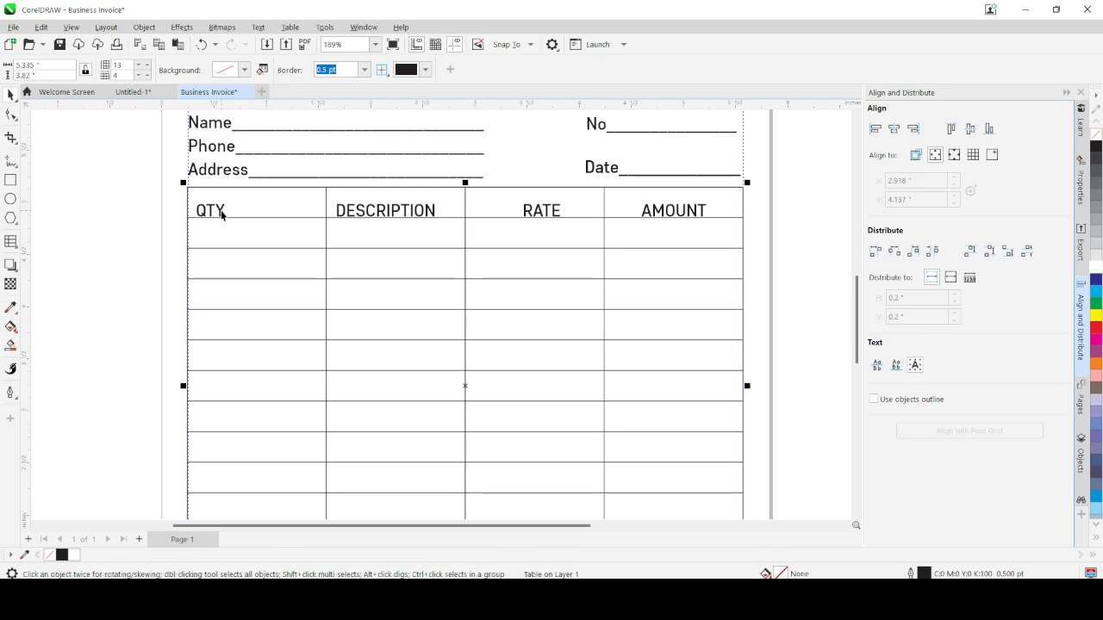
{"action": "left_click", "coordinate": [400, 213]}
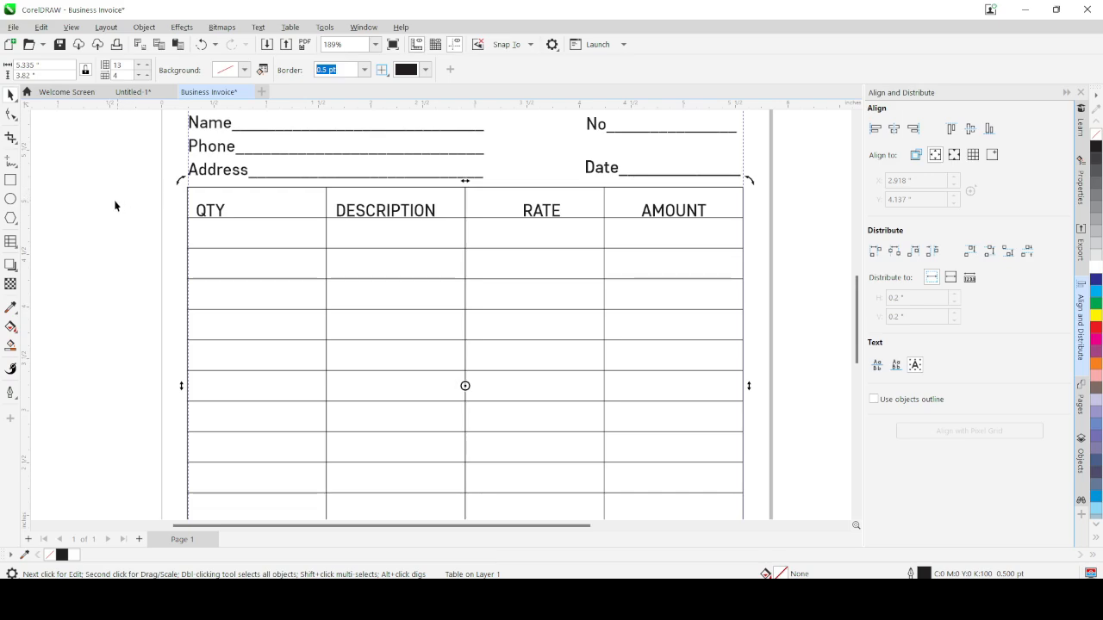
{"action": "left_click_drag", "start_coordinate": [114, 187], "coordinate": [763, 233]}
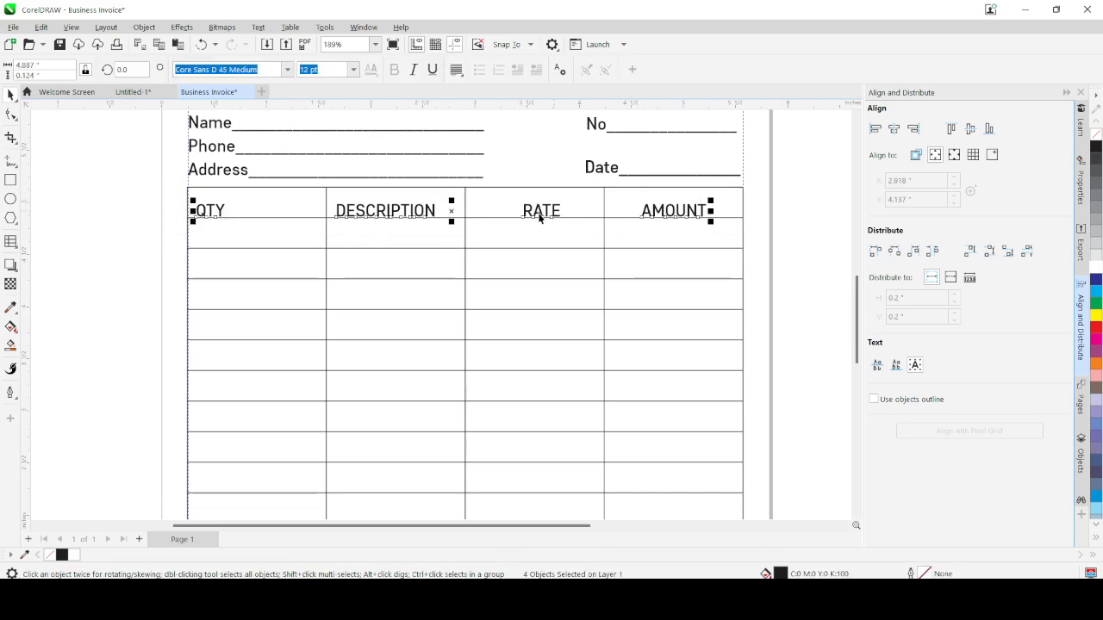
{"action": "left_click_drag", "start_coordinate": [106, 195], "coordinate": [793, 241]}
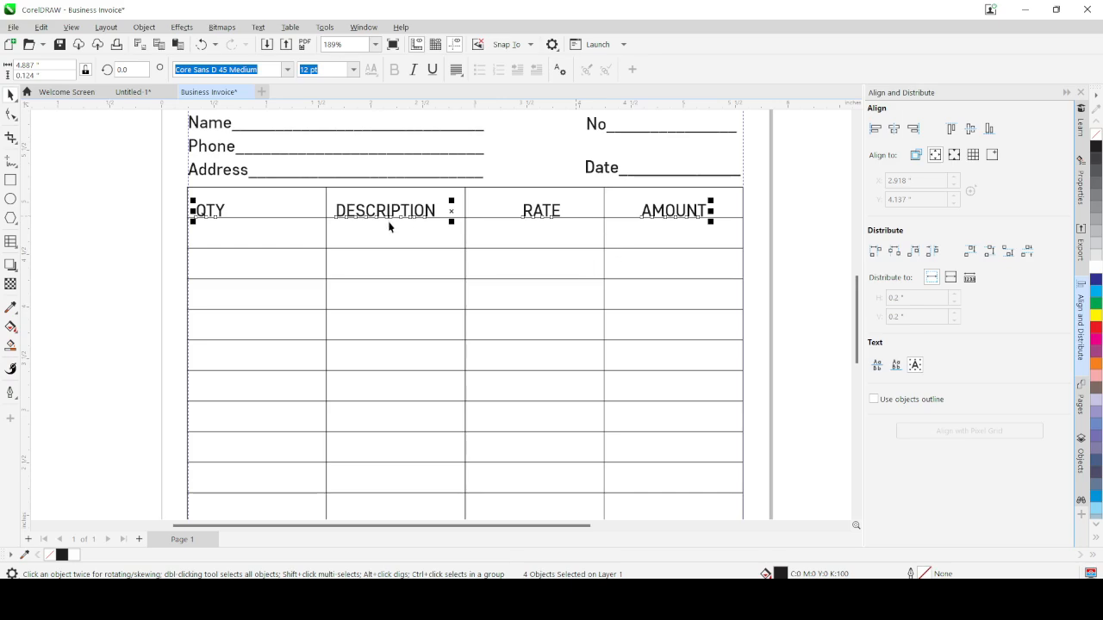
{"action": "left_click_drag", "start_coordinate": [454, 212], "coordinate": [455, 204]}
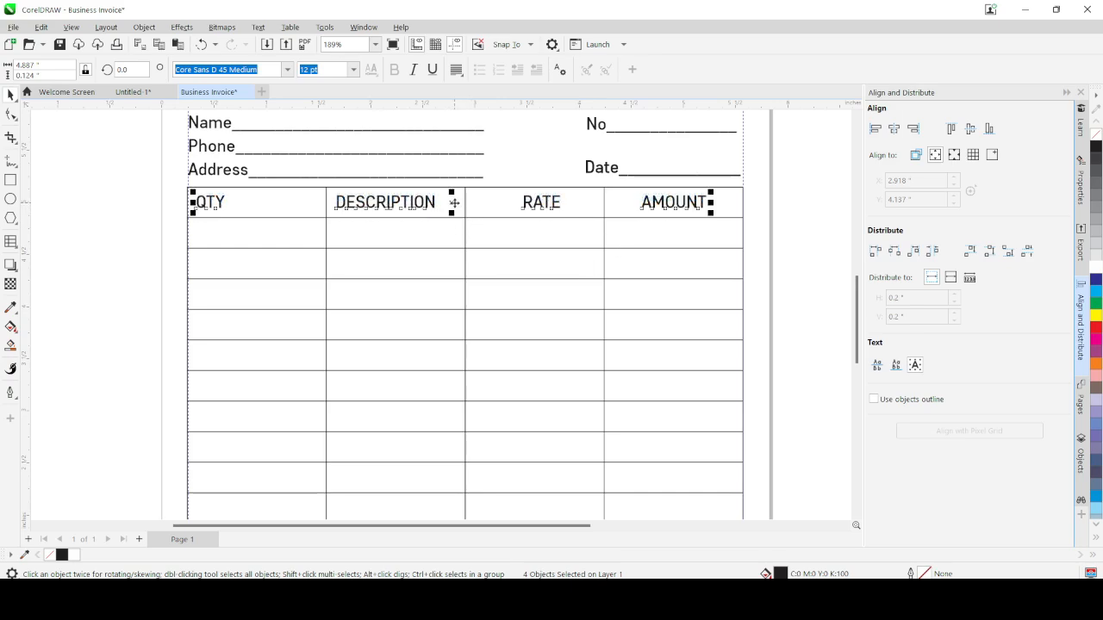
{"action": "left_click", "coordinate": [738, 269]}
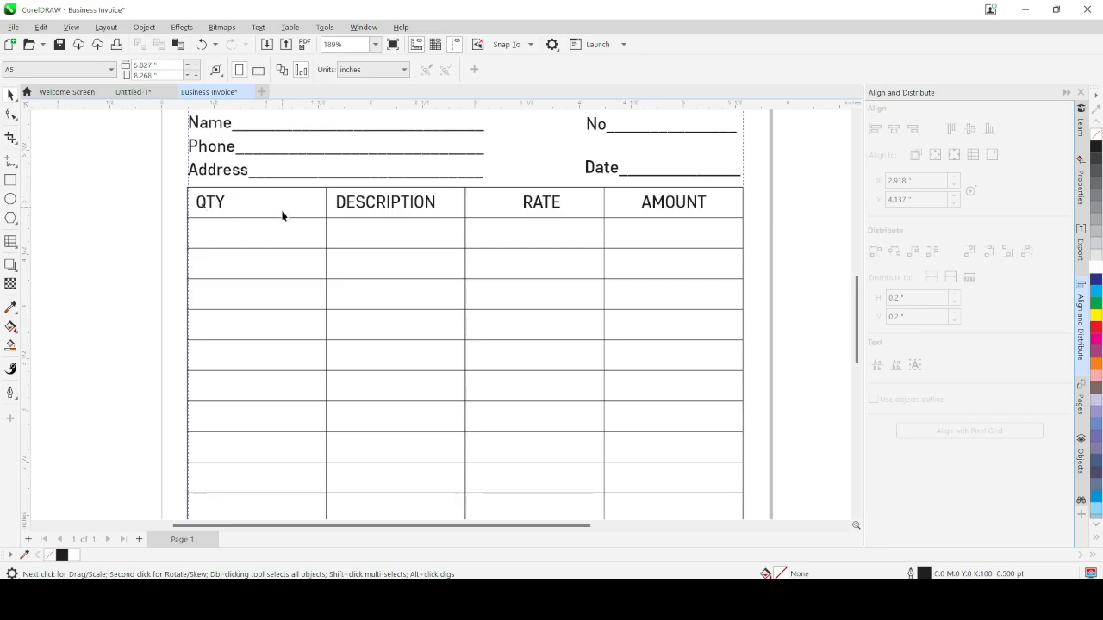
Step: Narrow the table's first column so it fits closely around the QTY heading
{"action": "left_click", "coordinate": [327, 218]}
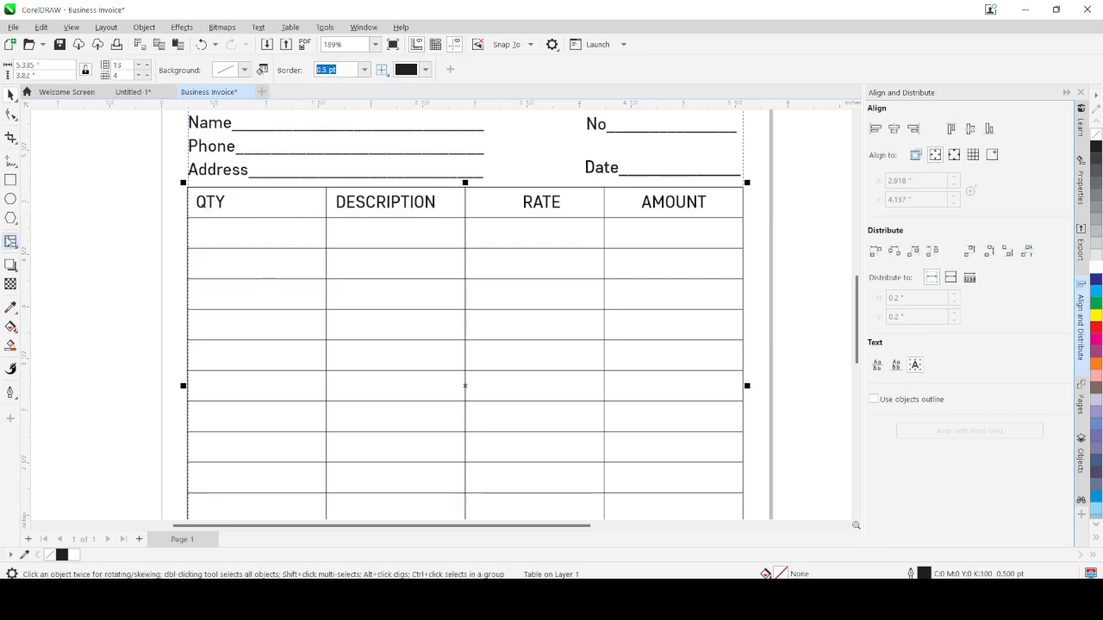
{"action": "left_click", "coordinate": [10, 241]}
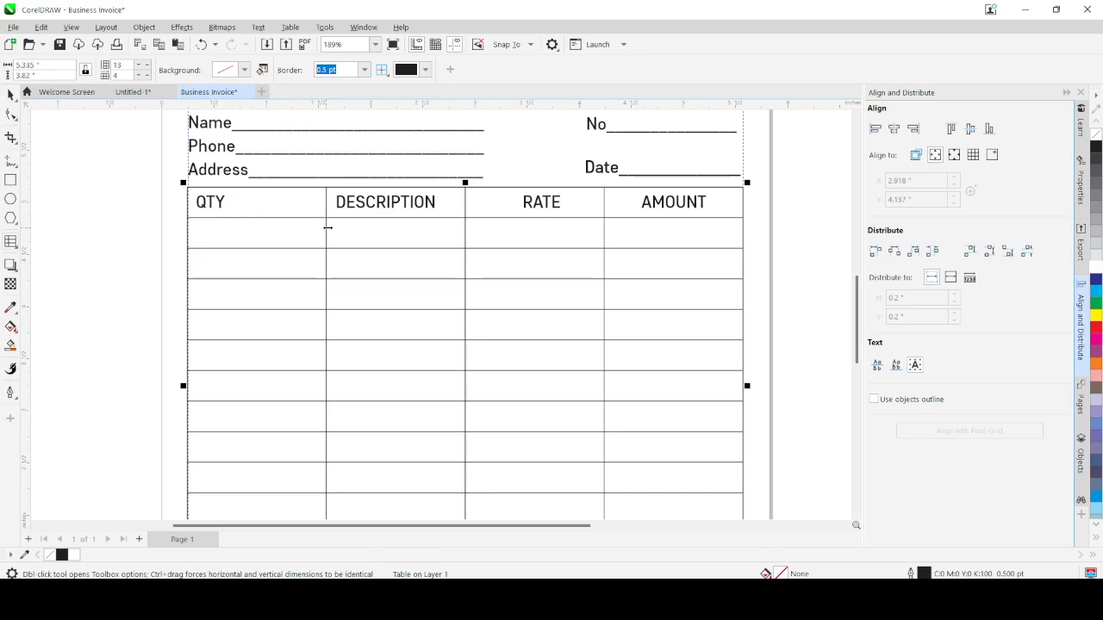
{"action": "left_click_drag", "start_coordinate": [328, 236], "coordinate": [231, 243]}
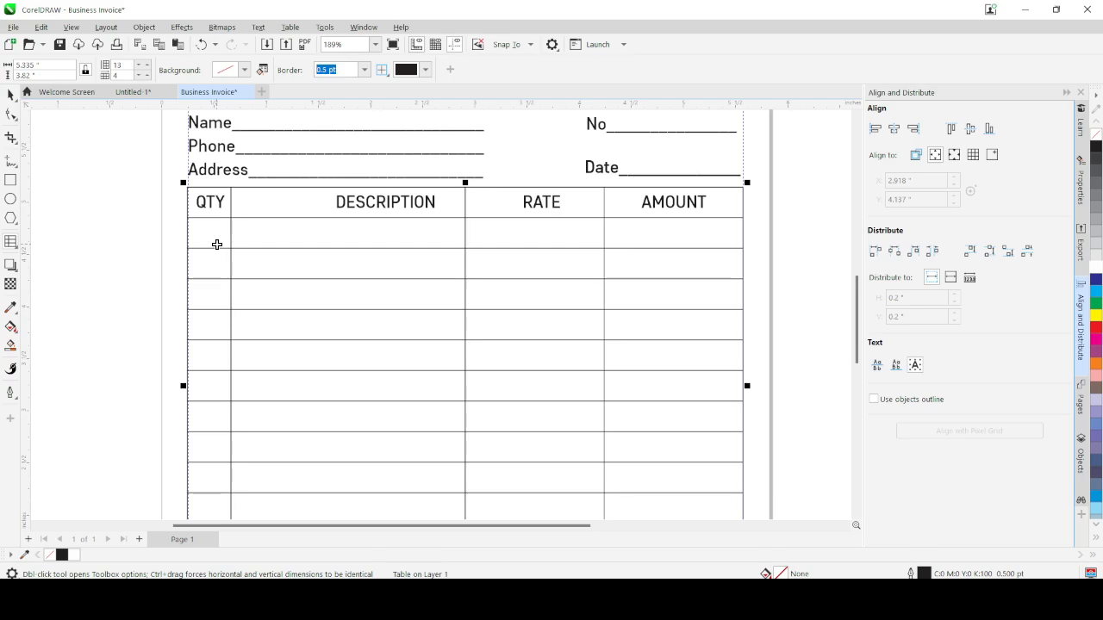
{"action": "left_click_drag", "start_coordinate": [230, 229], "coordinate": [234, 230]}
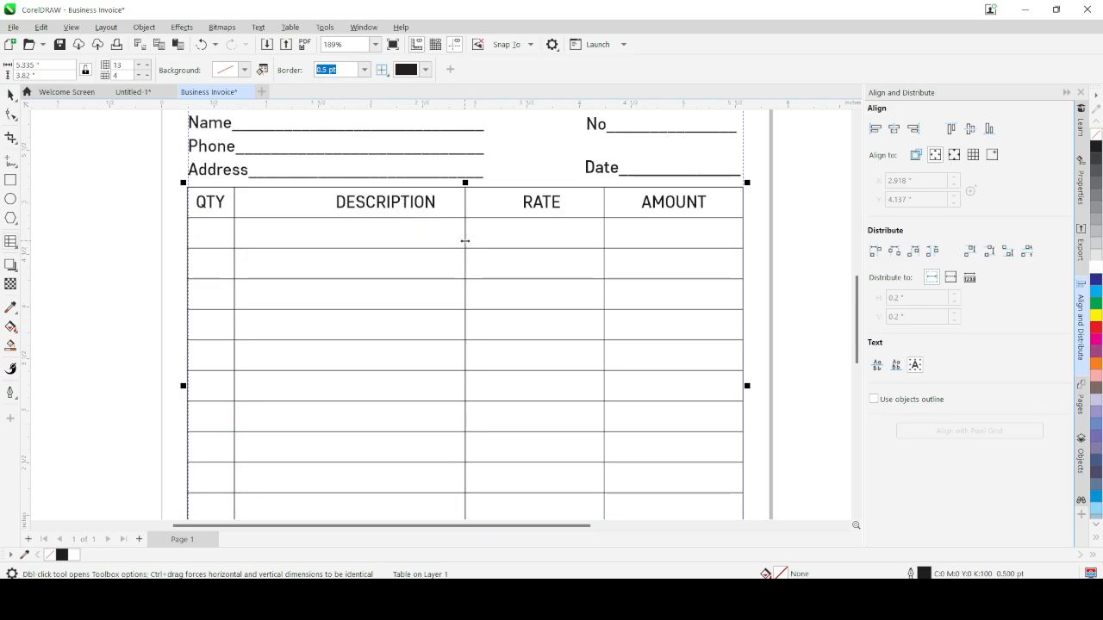
Step: Widen the DESCRIPTION column slightly and shift the divider between RATE and AMOUNT a little to the right
{"action": "left_click_drag", "start_coordinate": [465, 242], "coordinate": [480, 241]}
{"action": "left_click_drag", "start_coordinate": [604, 242], "coordinate": [609, 242]}
{"action": "left_click_drag", "start_coordinate": [478, 241], "coordinate": [479, 241]}
Step: Move the DESCRIPTION heading left so it is centred in its column
{"action": "left_click", "coordinate": [11, 95]}
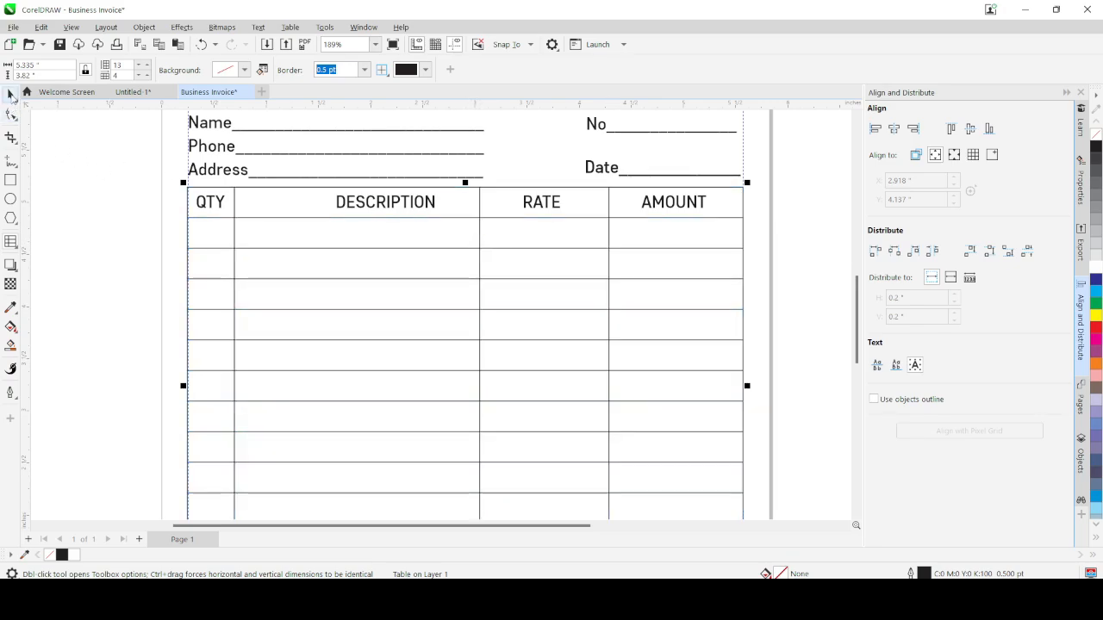
{"action": "left_click", "coordinate": [428, 209]}
{"action": "left_click_drag", "start_coordinate": [384, 205], "coordinate": [355, 210]}
{"action": "scroll", "coordinate": [471, 234], "scroll_direction": "down", "scroll_amount": 2}
{"action": "scroll", "coordinate": [475, 393], "scroll_direction": "down", "scroll_amount": 2}
{"action": "scroll", "coordinate": [470, 387], "scroll_direction": "up", "scroll_amount": 3}
{"action": "scroll", "coordinate": [455, 199], "scroll_direction": "down", "scroll_amount": 1}
{"action": "scroll", "coordinate": [460, 159], "scroll_direction": "up", "scroll_amount": 1}
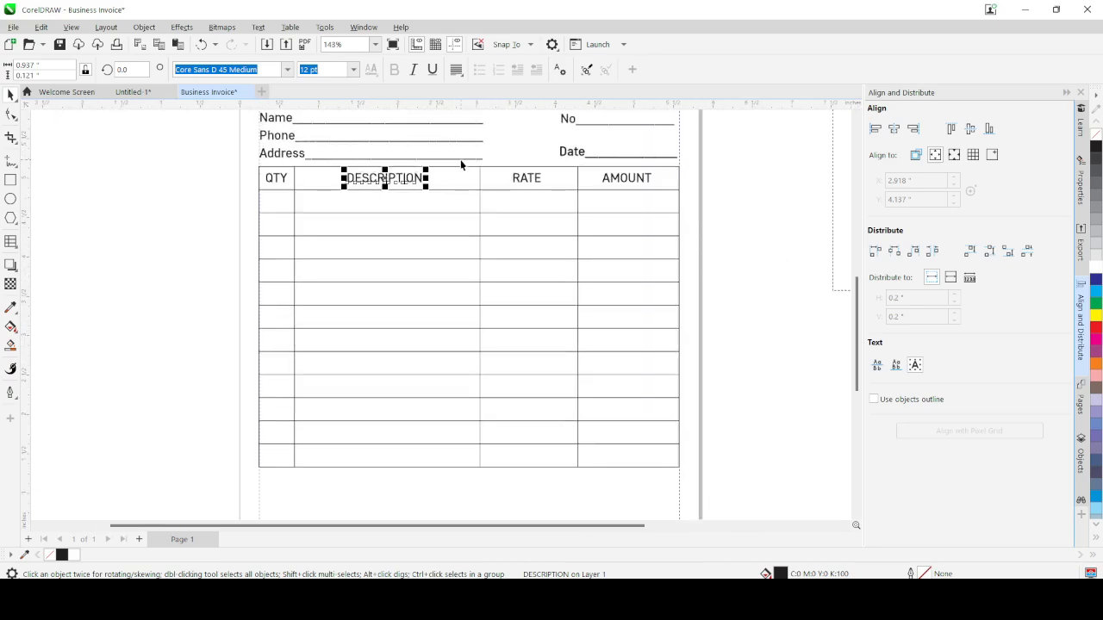
{"action": "scroll", "coordinate": [460, 162], "scroll_direction": "up", "scroll_amount": 2}
{"action": "left_click", "coordinate": [444, 195]}
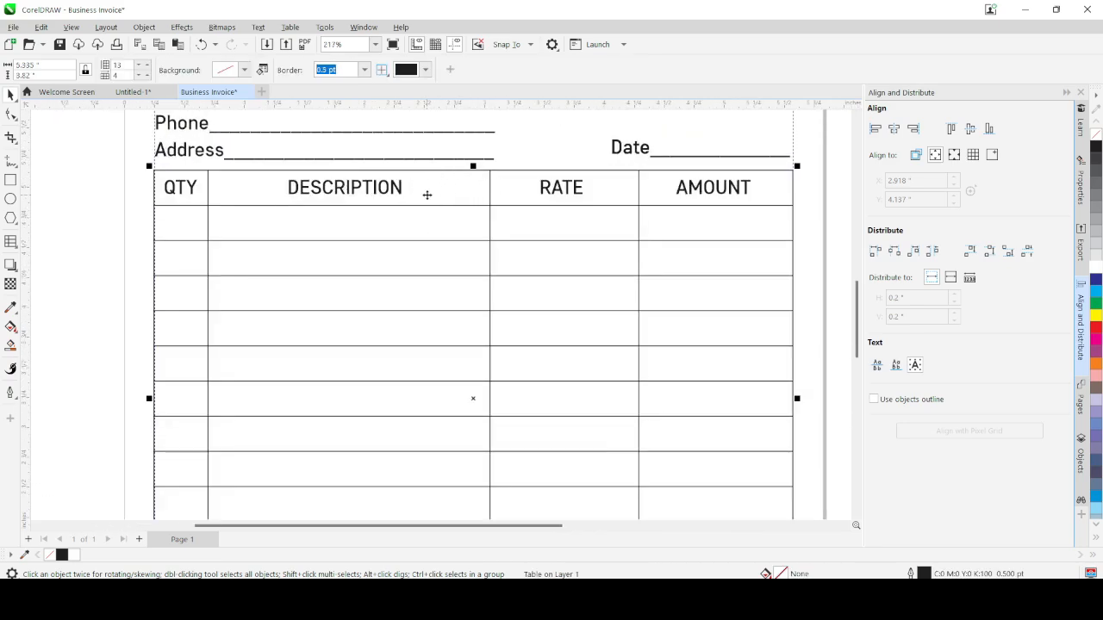
{"action": "left_click", "coordinate": [11, 241]}
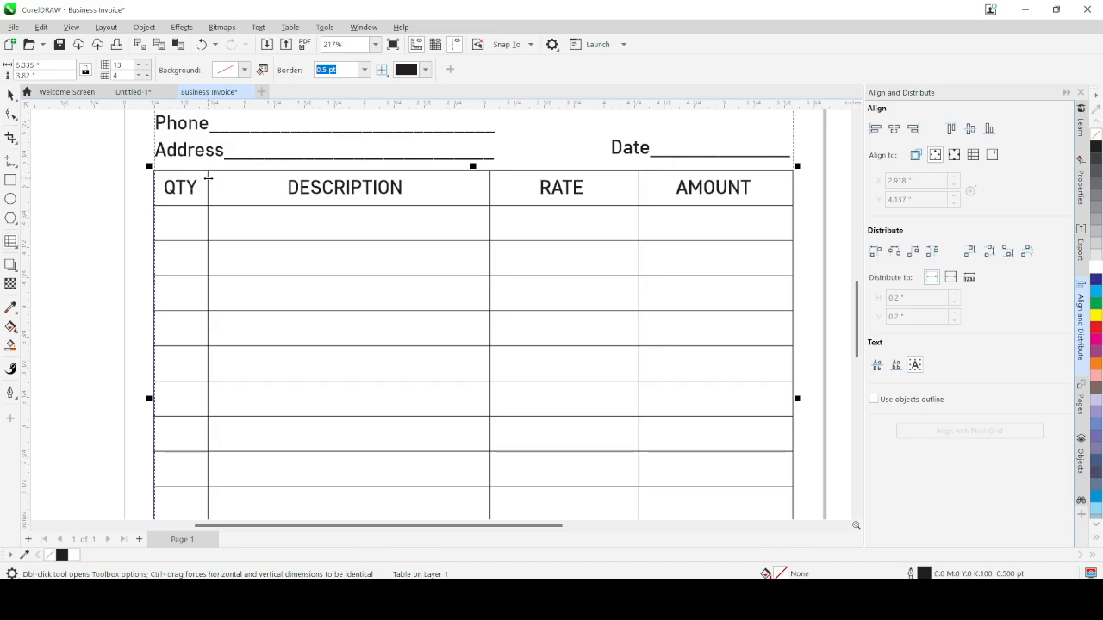
{"action": "left_click", "coordinate": [226, 181]}
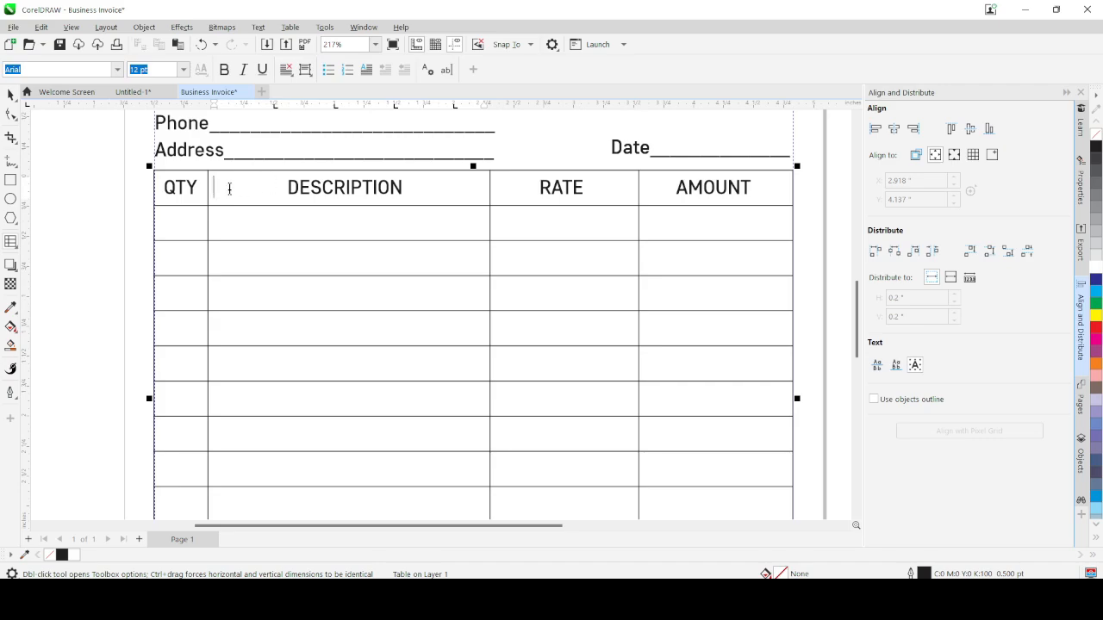
{"action": "left_click_drag", "start_coordinate": [215, 187], "coordinate": [425, 188]}
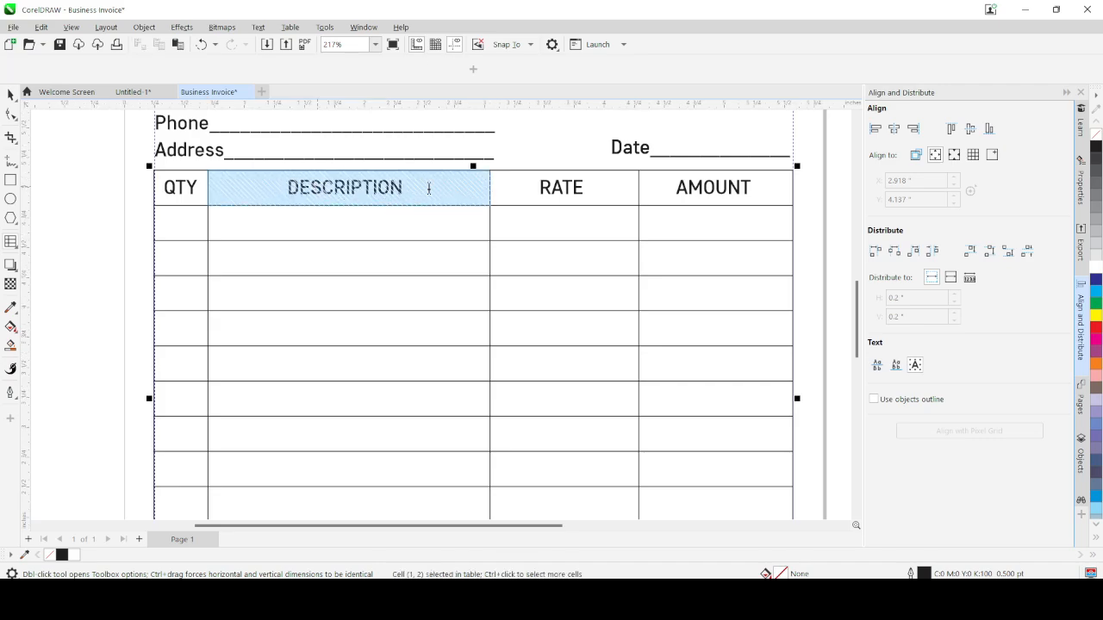
{"action": "left_click", "coordinate": [261, 199]}
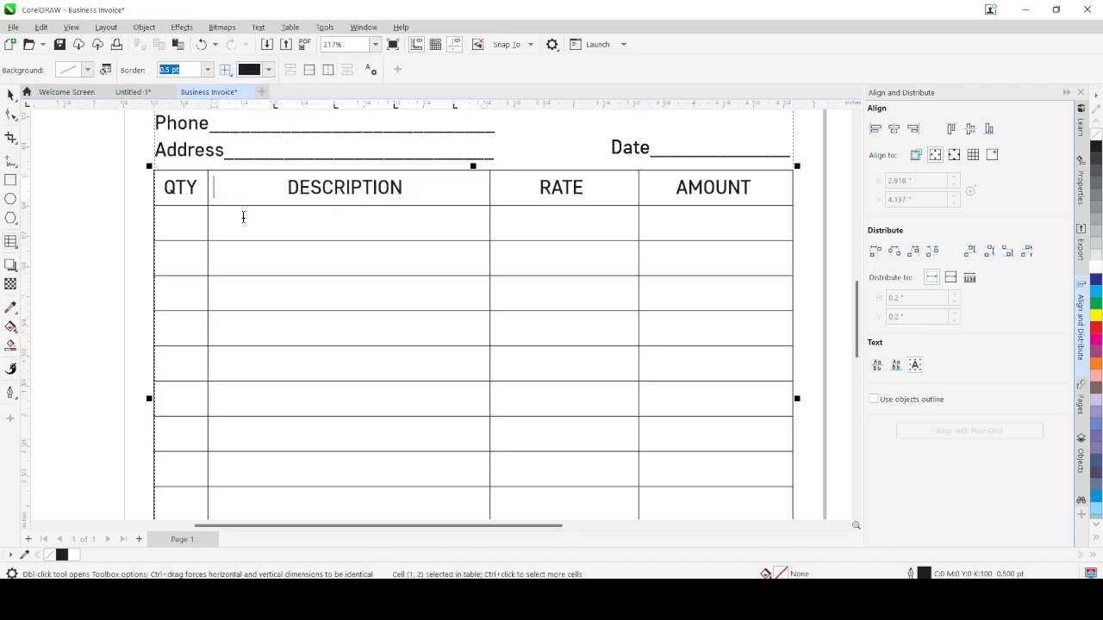
{"action": "left_click", "coordinate": [162, 189]}
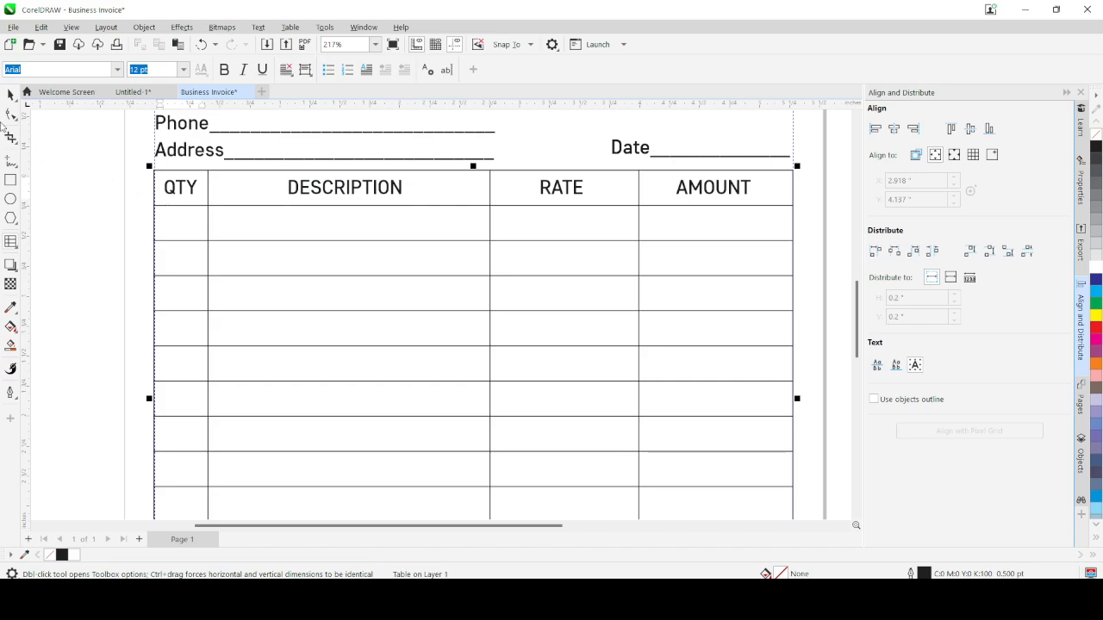
{"action": "left_click", "coordinate": [10, 95]}
{"action": "left_click", "coordinate": [210, 188], "text": "ctrl"}
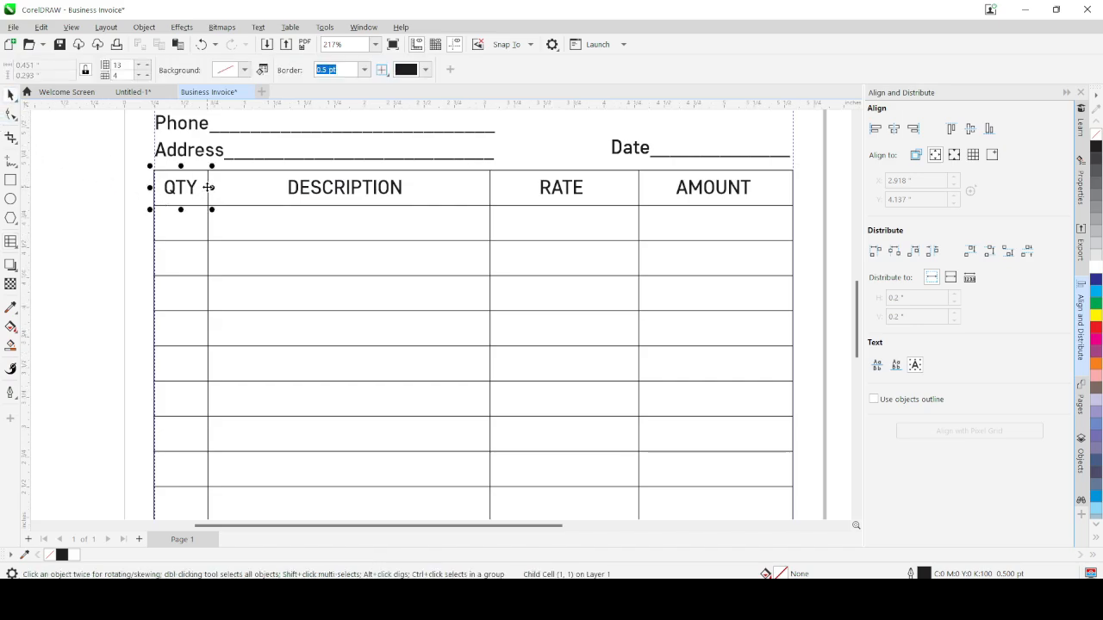
{"action": "left_click", "coordinate": [210, 210]}
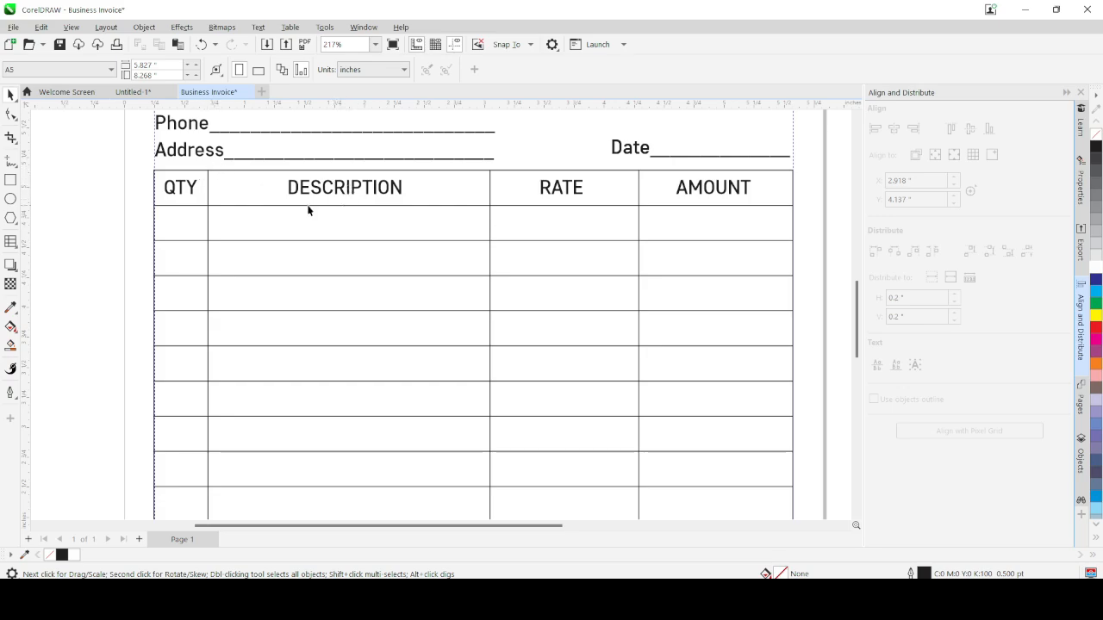
Step: Set the border colour of the QTY heading cell to near-black, C73 M69 Y65 K89
{"action": "left_click", "coordinate": [195, 174]}
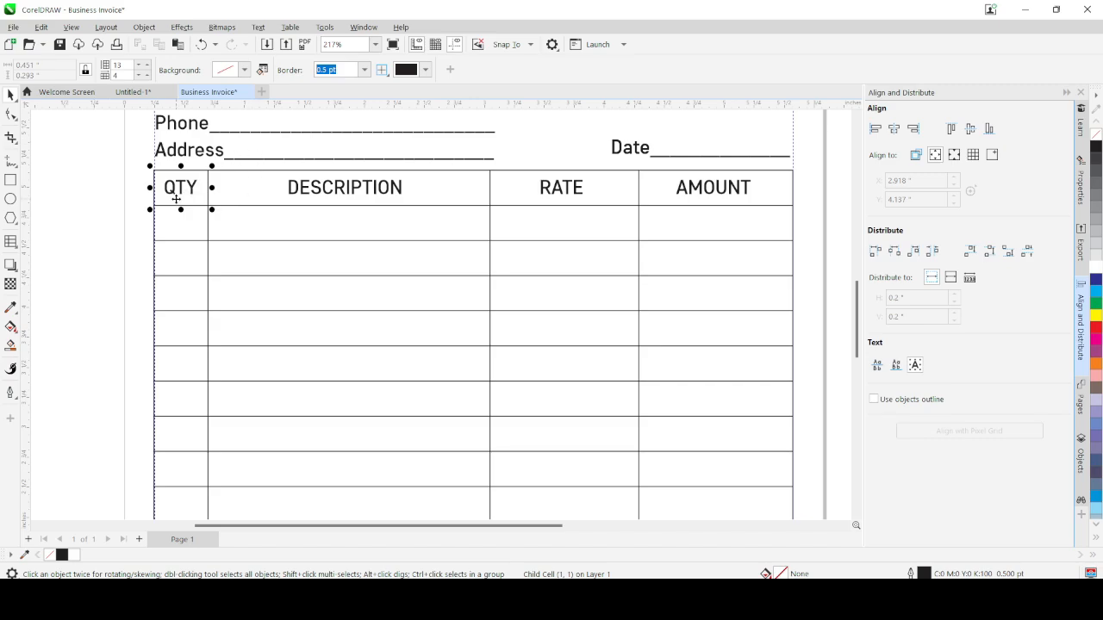
{"action": "left_click", "coordinate": [426, 70]}
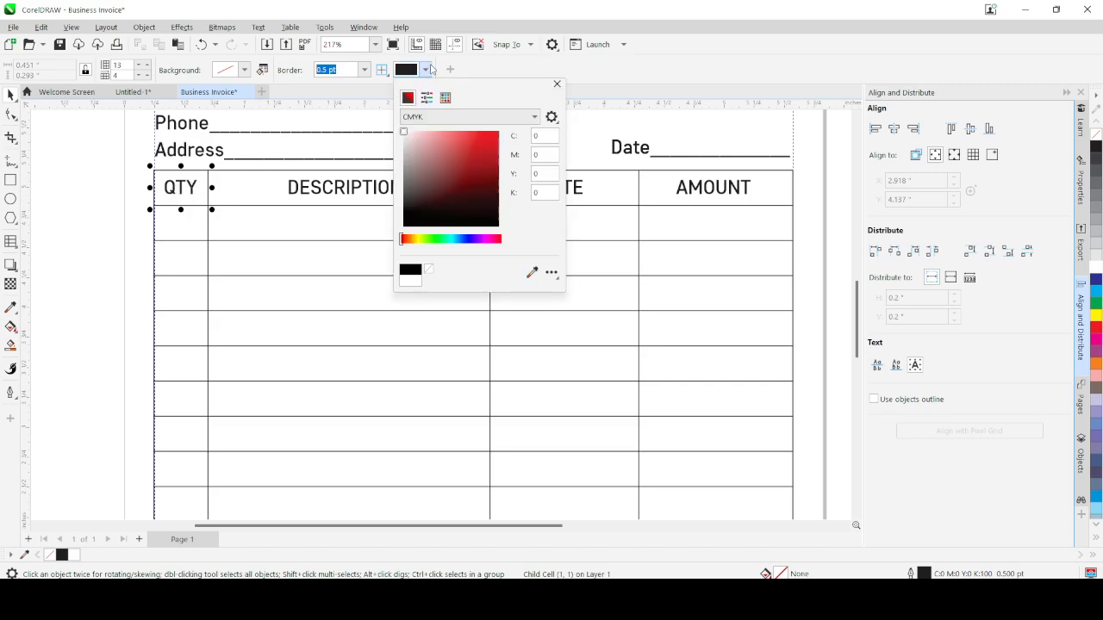
{"action": "left_click", "coordinate": [494, 223]}
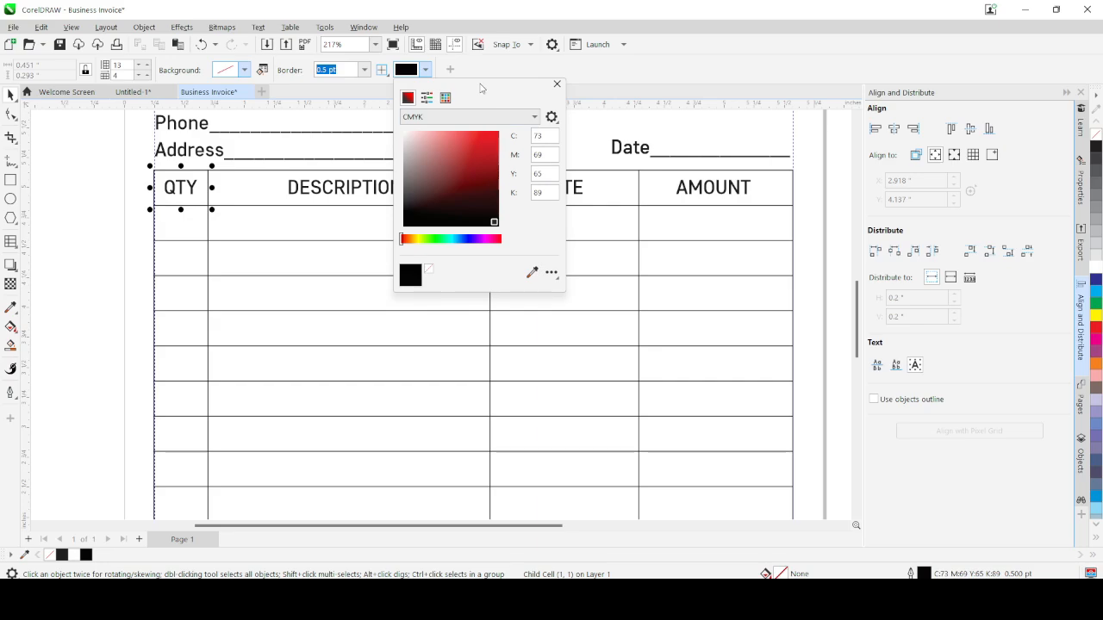
{"action": "left_click", "coordinate": [469, 64]}
{"action": "left_click", "coordinate": [384, 72]}
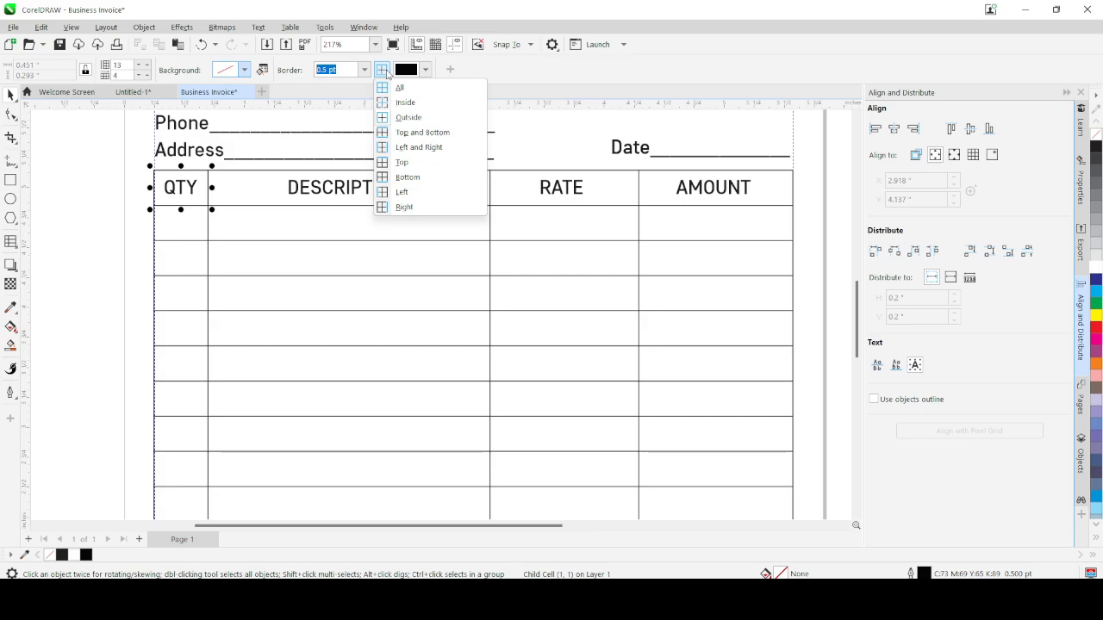
{"action": "left_click", "coordinate": [387, 74]}
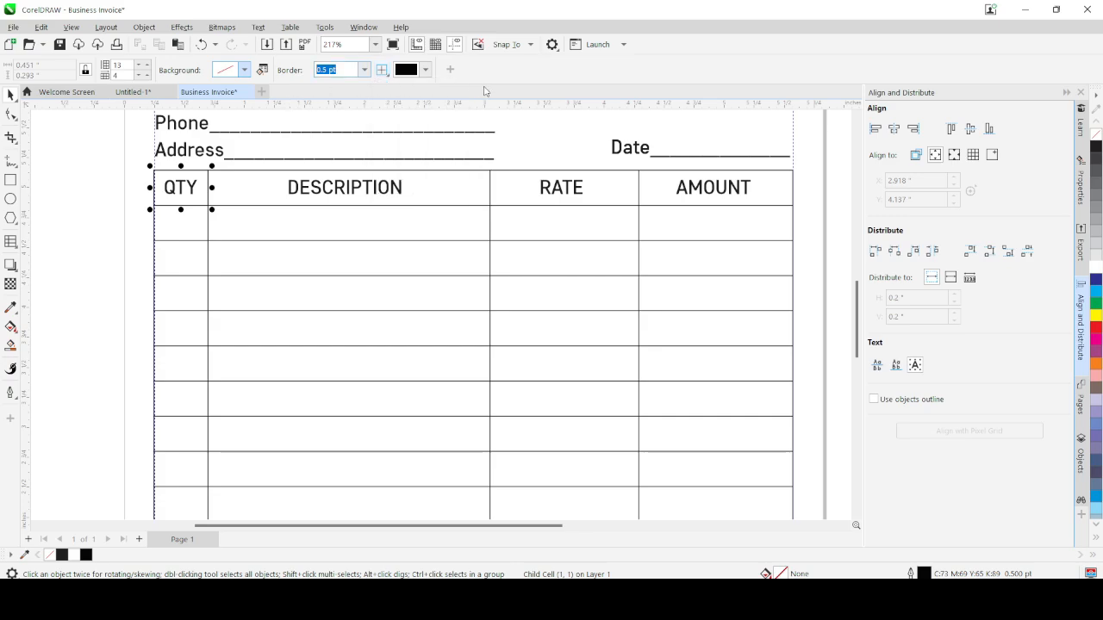
Step: Fill the QTY heading cell's background with black, C75 M68 Y65 K90
{"action": "left_click", "coordinate": [244, 70]}
{"action": "left_click", "coordinate": [236, 216]}
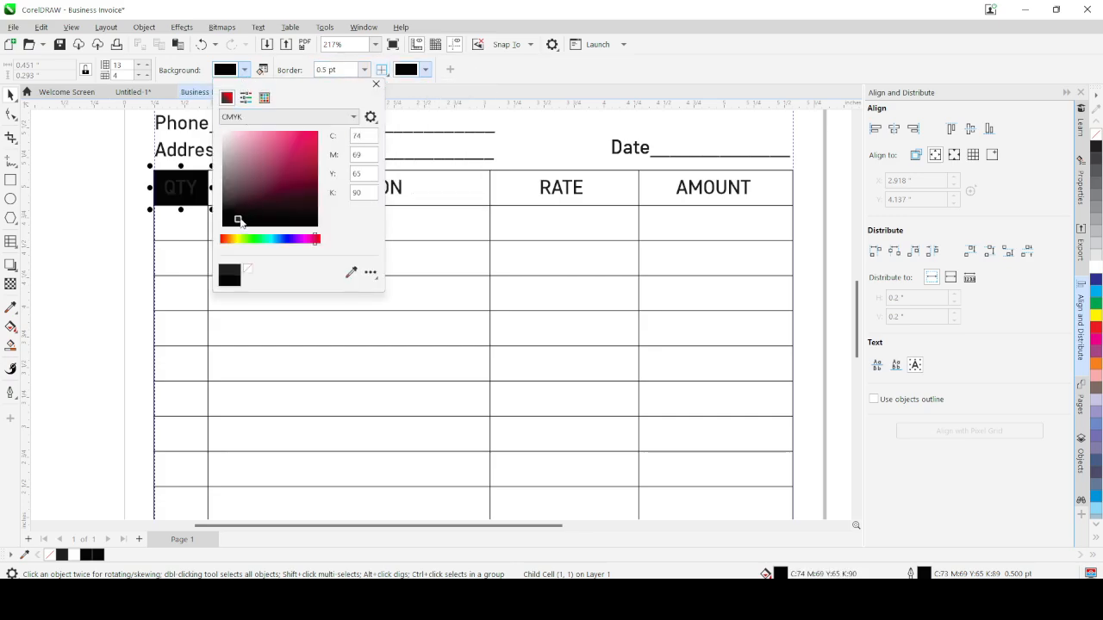
{"action": "left_click", "coordinate": [492, 75]}
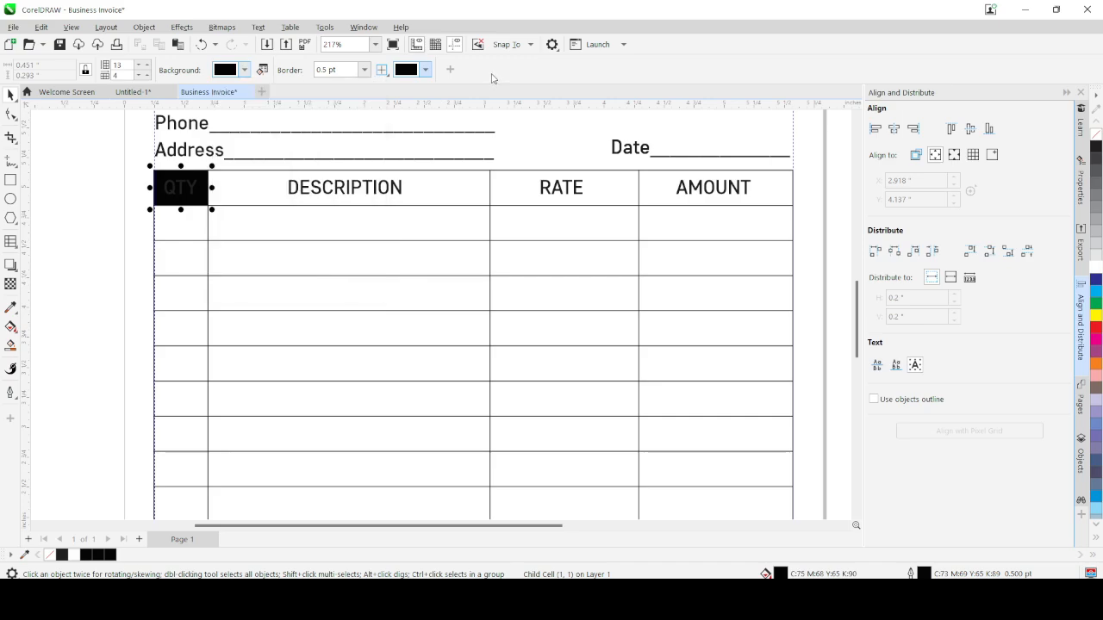
Step: Try to set the DESCRIPTION cell's background by sampling a colour from the screen with the eyedropper
{"action": "left_click", "coordinate": [262, 181]}
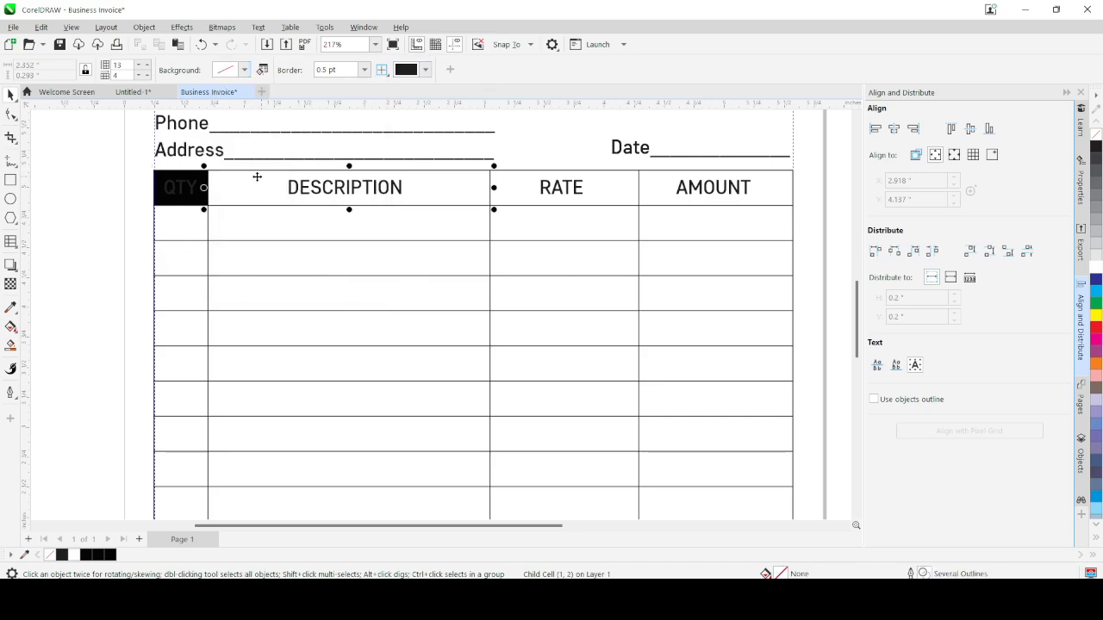
{"action": "left_click", "coordinate": [245, 69]}
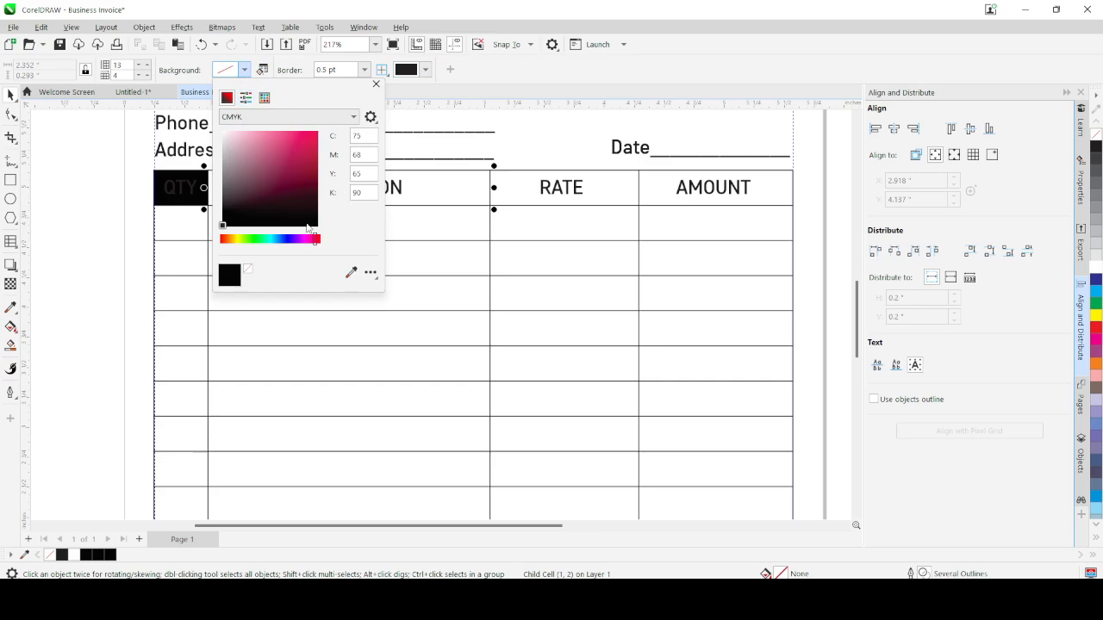
{"action": "left_click", "coordinate": [351, 272]}
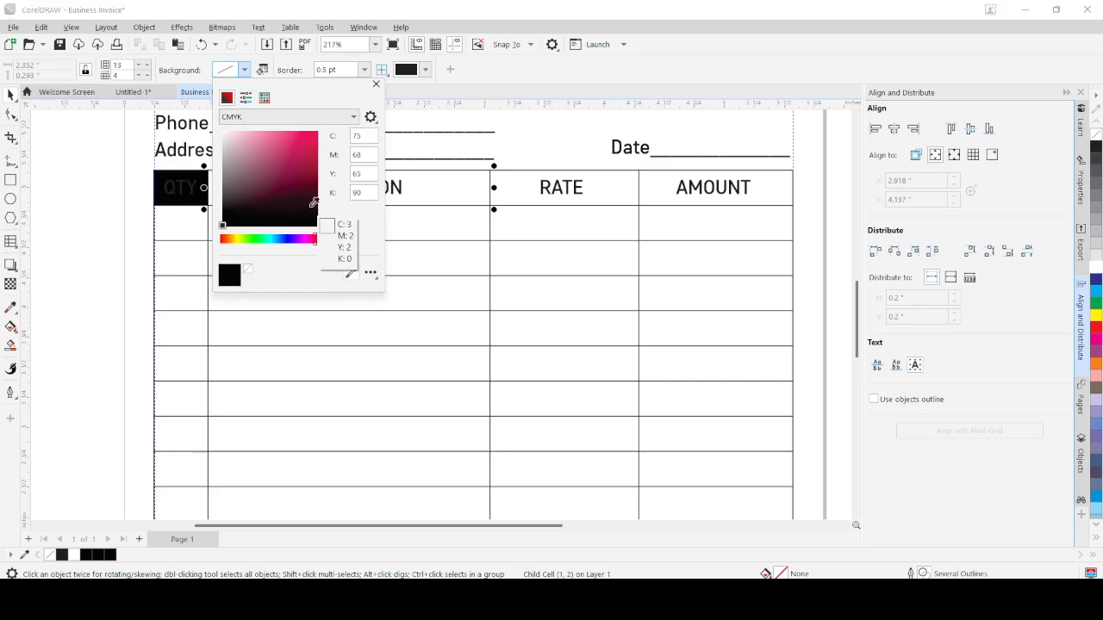
{"action": "left_click", "coordinate": [240, 73]}
{"action": "left_click", "coordinate": [264, 74]}
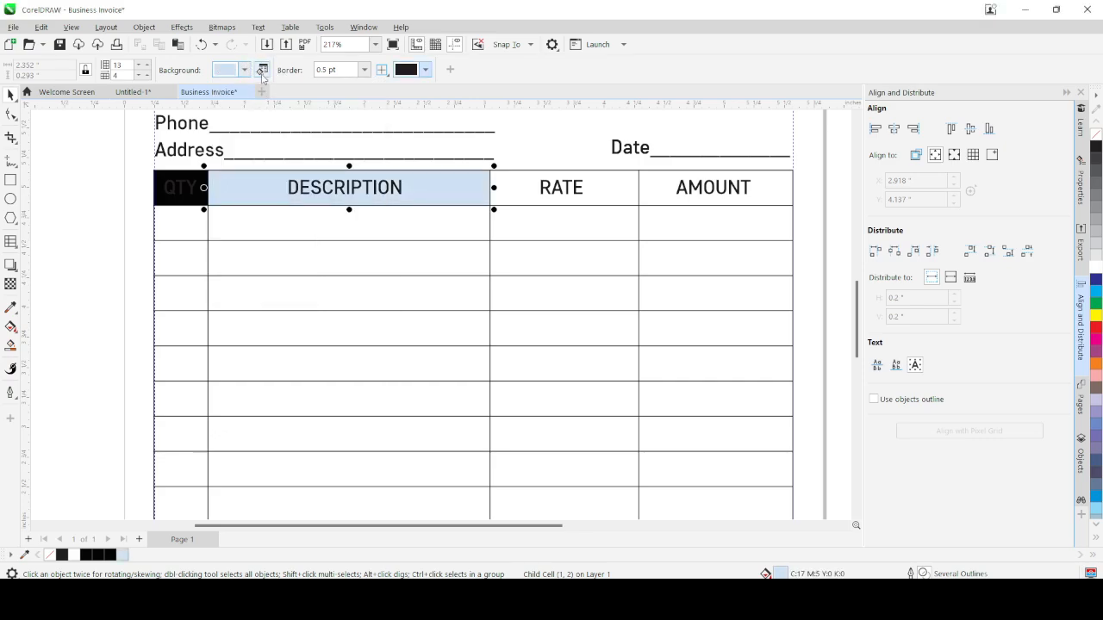
{"action": "left_click", "coordinate": [261, 71]}
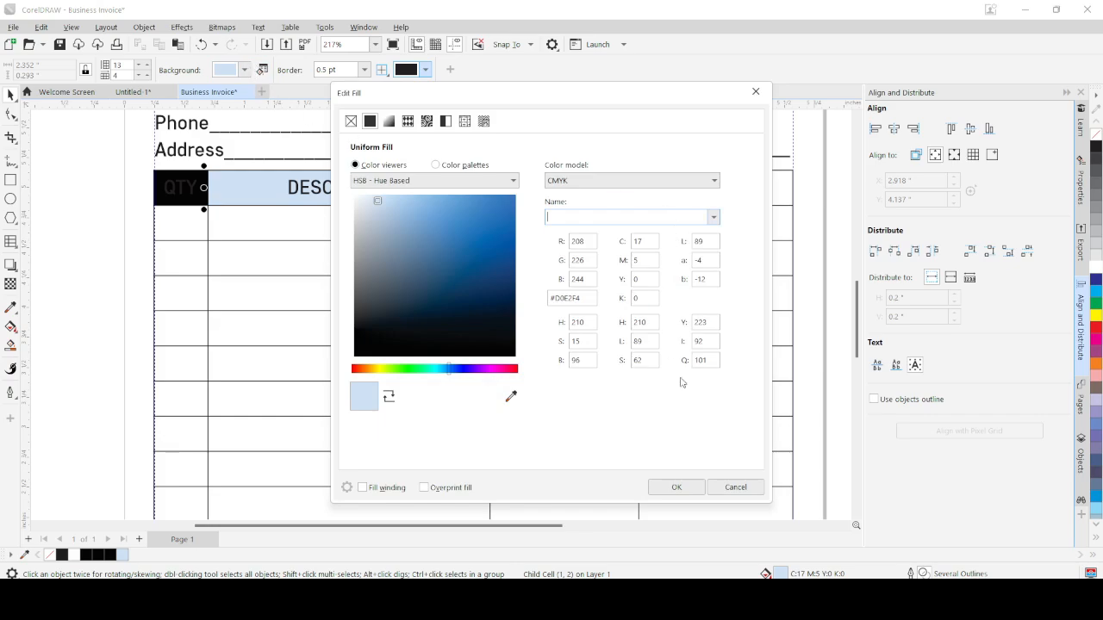
{"action": "left_click", "coordinate": [734, 487]}
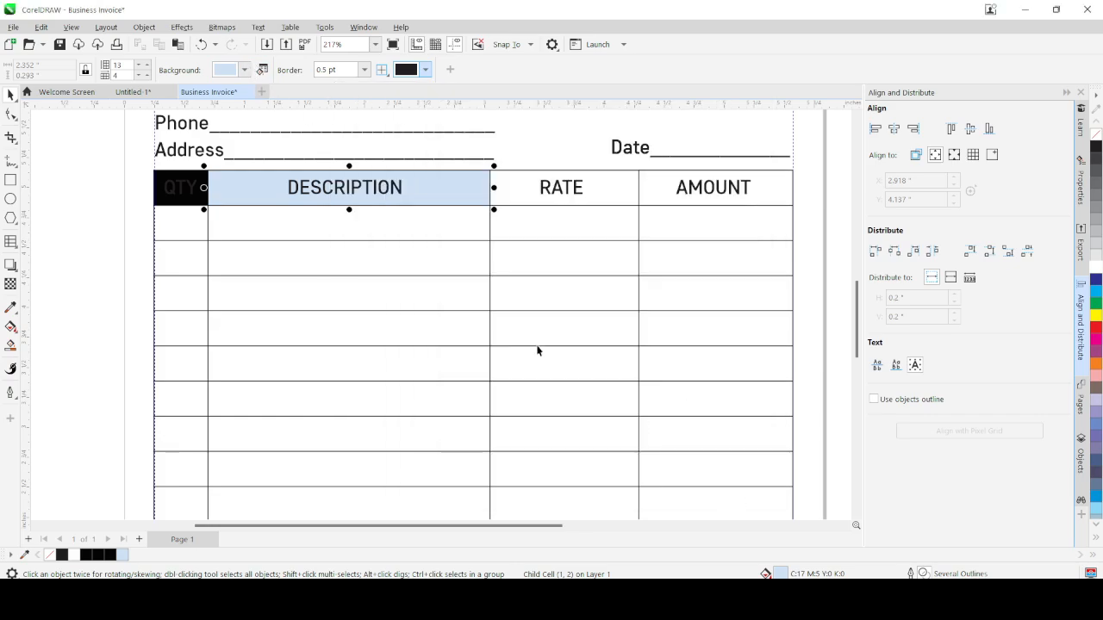
Step: Fill the DESCRIPTION heading cell's background with the CMYK Palette's K100 black
{"action": "left_click", "coordinate": [244, 70]}
{"action": "left_click", "coordinate": [245, 96]}
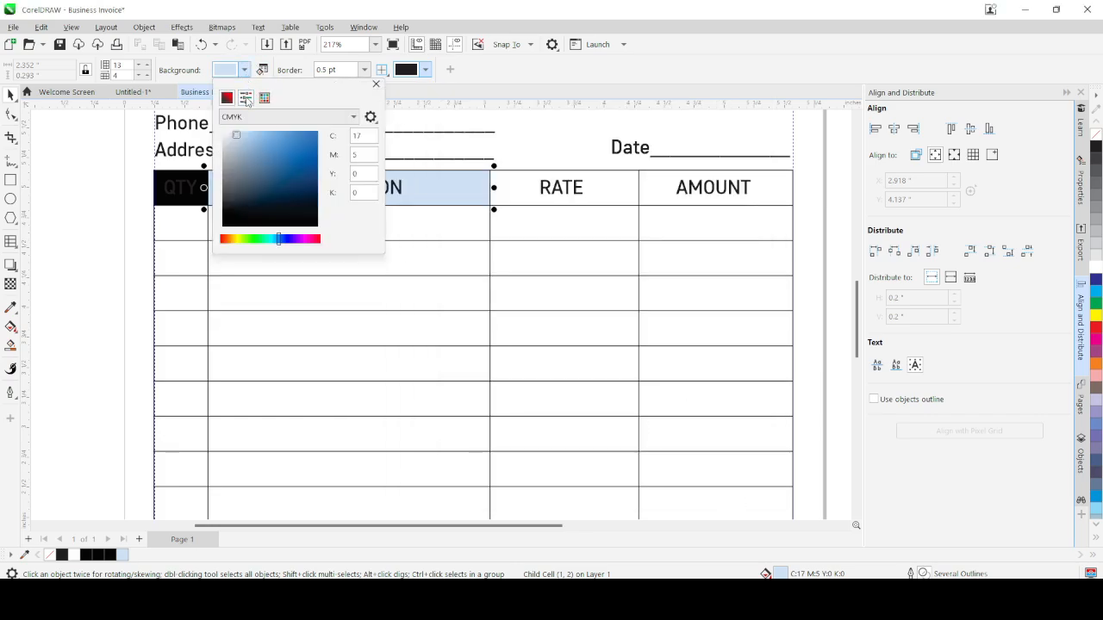
{"action": "left_click", "coordinate": [265, 96]}
{"action": "left_click", "coordinate": [231, 137]}
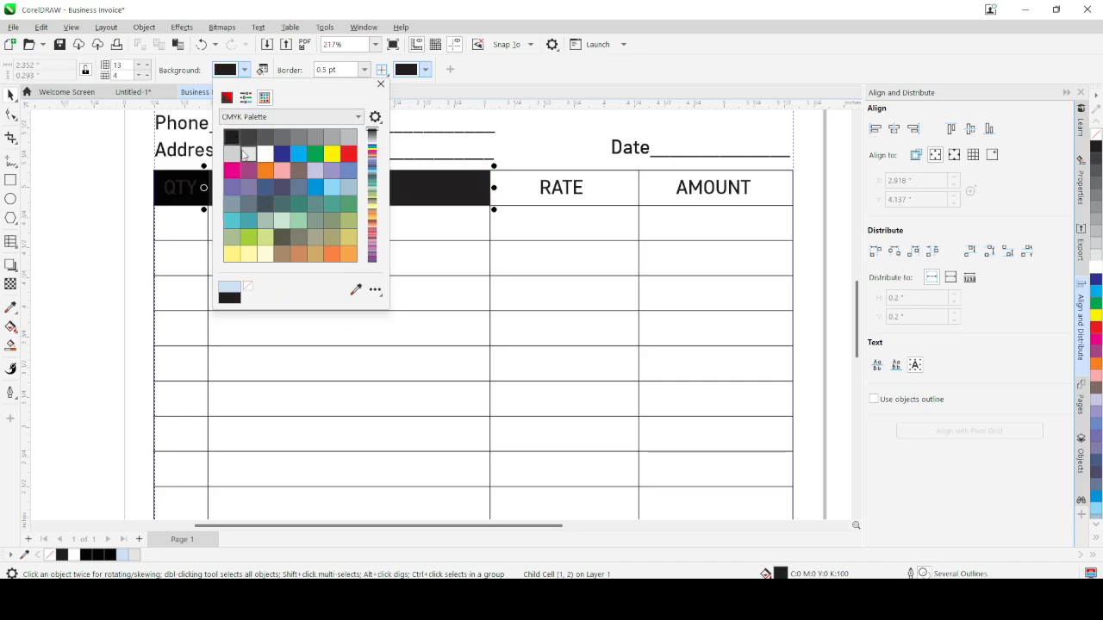
{"action": "left_click", "coordinate": [443, 115]}
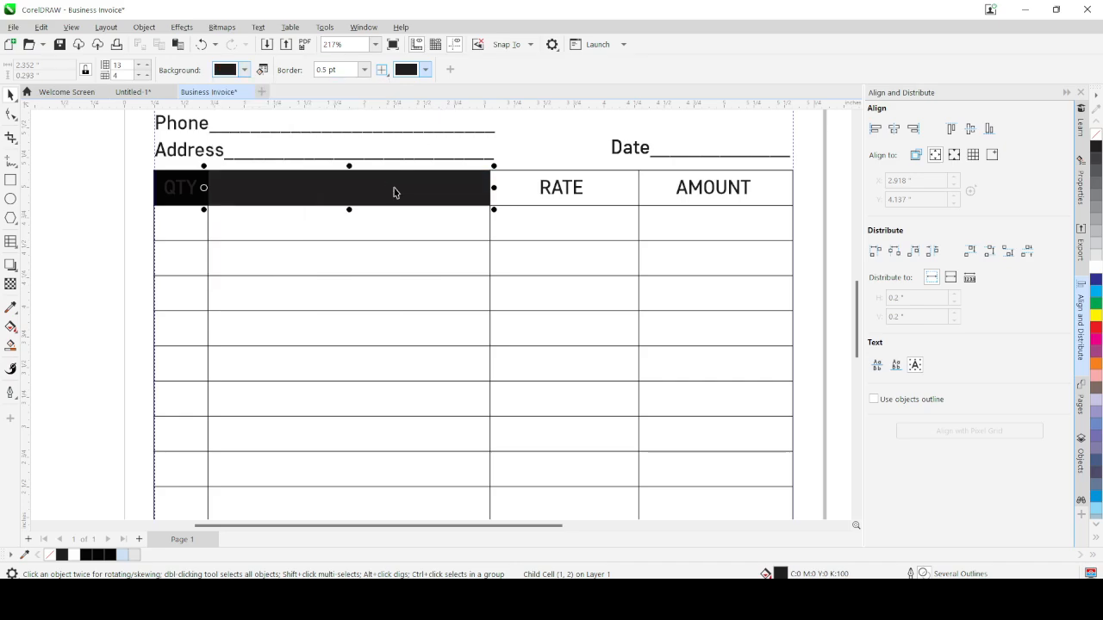
Step: Fill the RATE heading cell's background with black, C73 M69 Y65 K89
{"action": "left_click", "coordinate": [623, 179]}
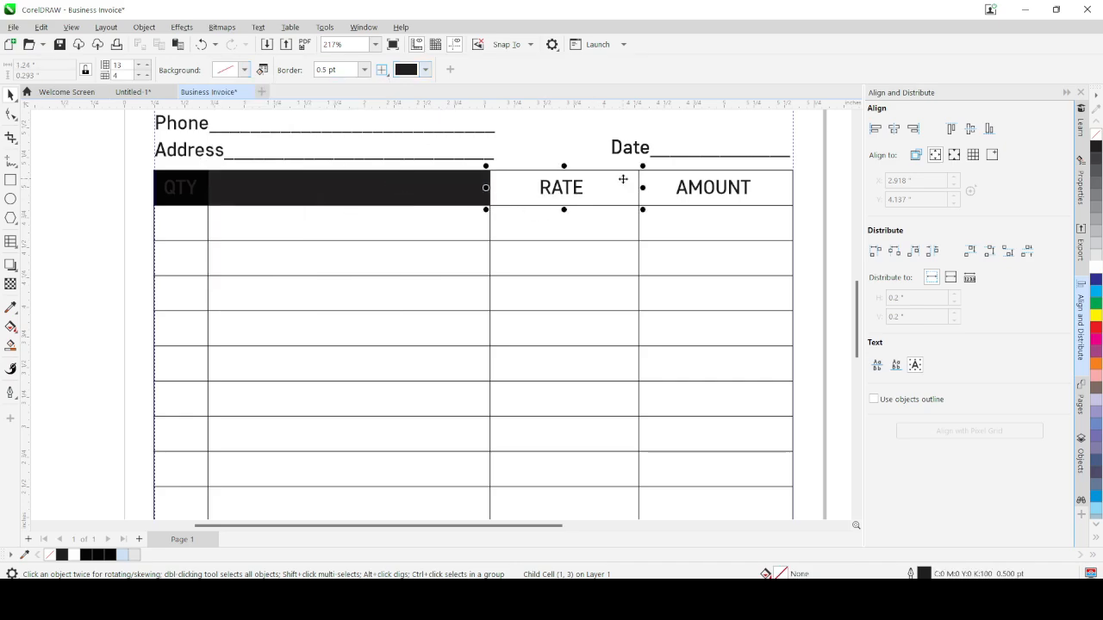
{"action": "left_click", "coordinate": [245, 70]}
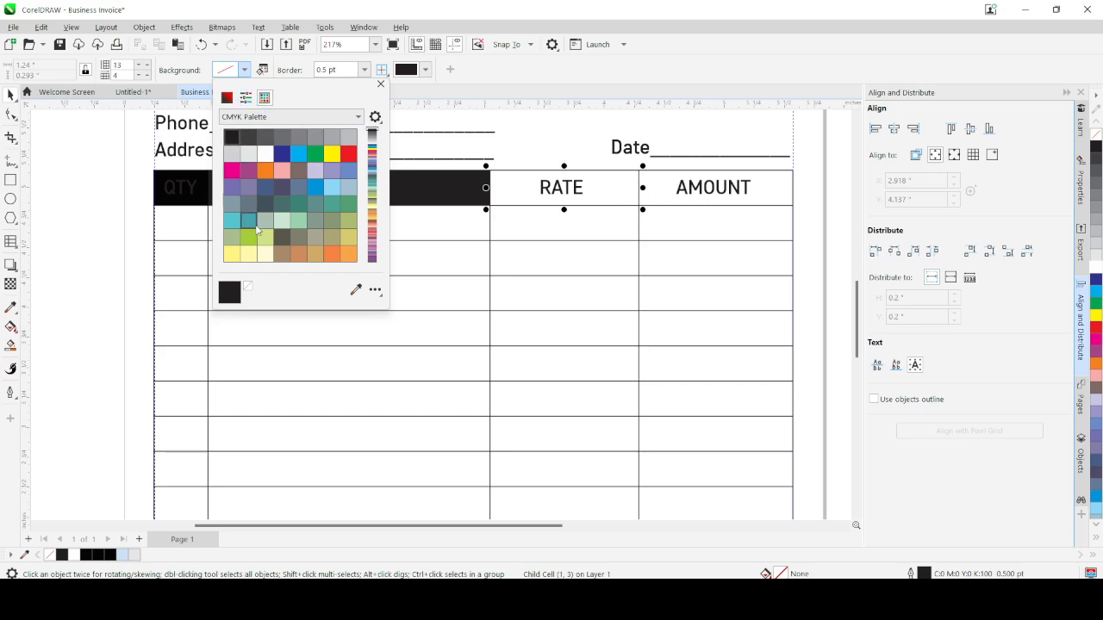
{"action": "left_click", "coordinate": [355, 290]}
{"action": "left_click", "coordinate": [225, 135]}
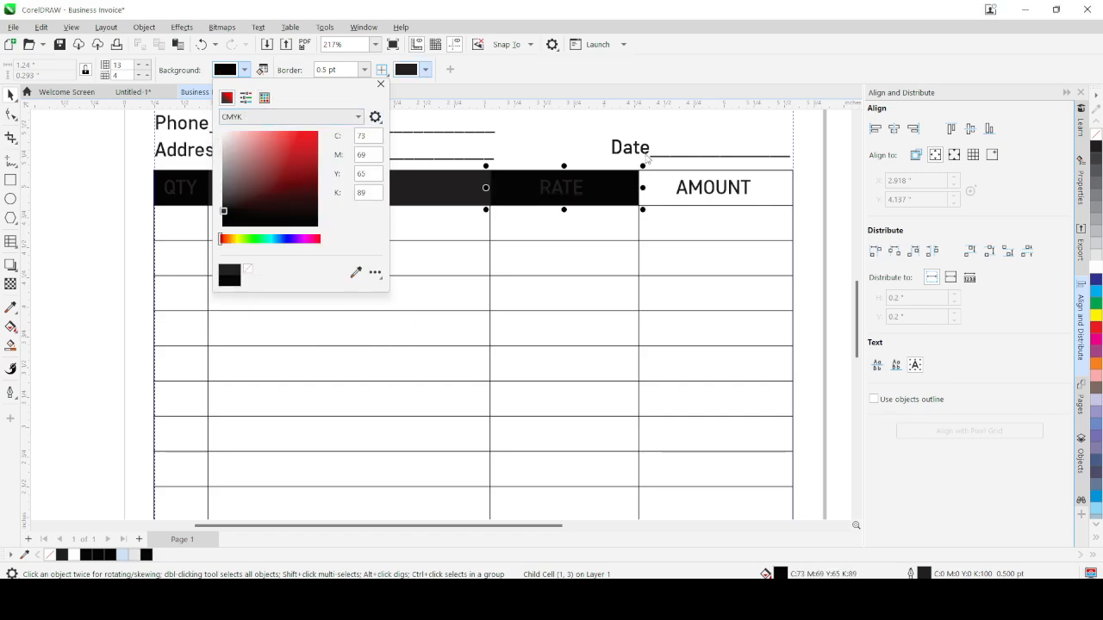
Step: Fill the AMOUNT heading cell's background with the CMYK Palette's rich black, C100 M100 Y100 K100
{"action": "left_click", "coordinate": [657, 186]}
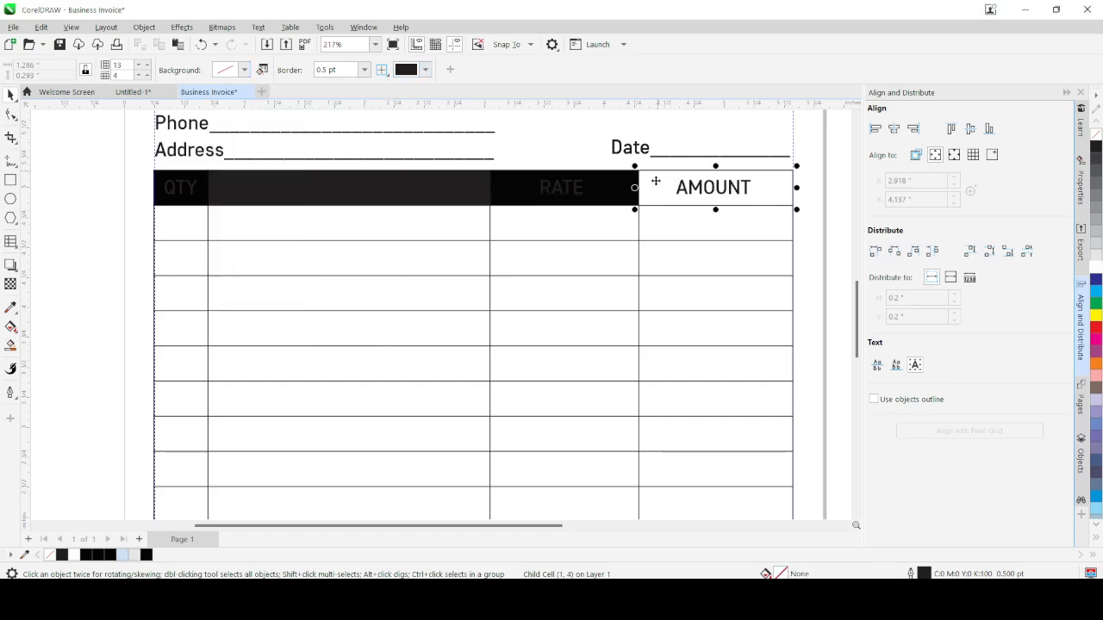
{"action": "left_click", "coordinate": [245, 70]}
{"action": "left_click", "coordinate": [264, 97]}
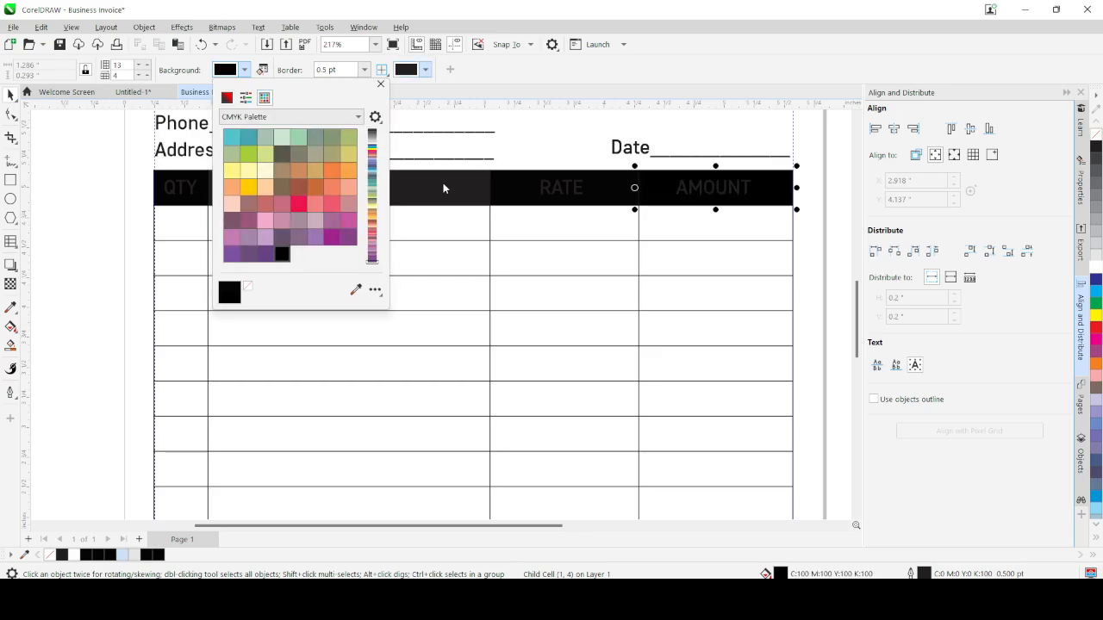
Step: Change the DESCRIPTION heading cell's background to the CMYK Palette's rich black, C100 M100 Y100 K100
{"action": "left_click", "coordinate": [465, 180]}
{"action": "left_click", "coordinate": [477, 186]}
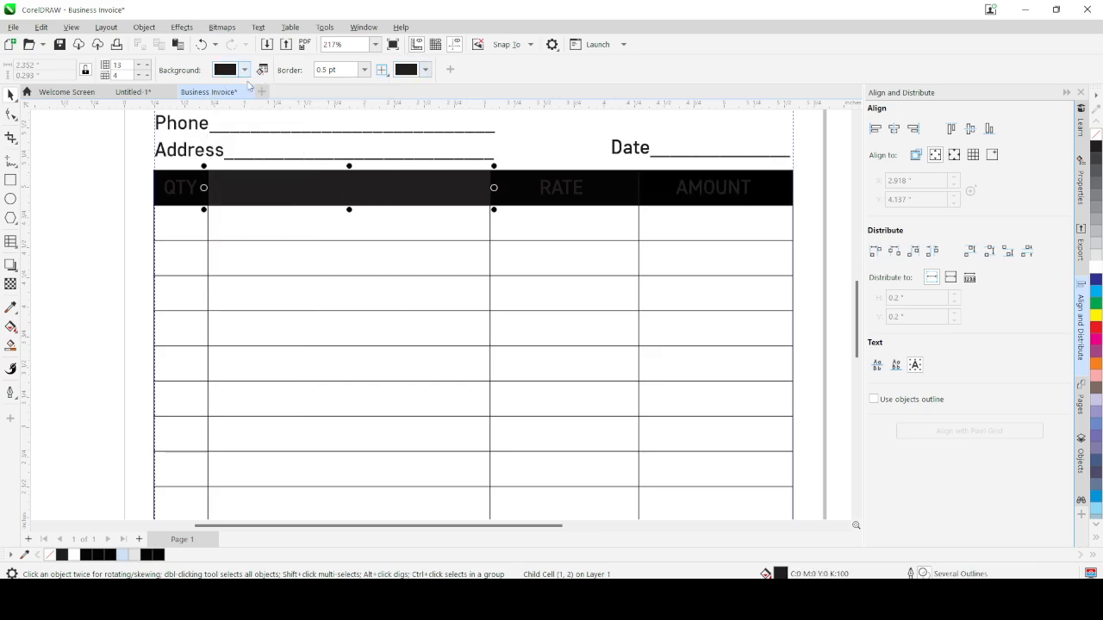
{"action": "left_click", "coordinate": [244, 69]}
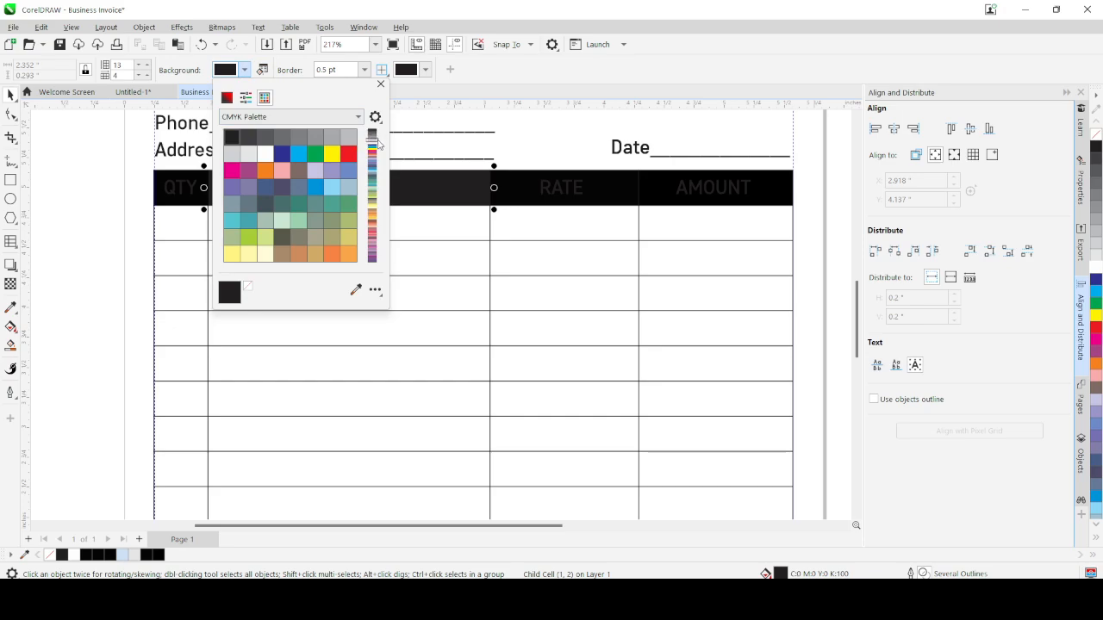
{"action": "left_click_drag", "start_coordinate": [374, 135], "coordinate": [375, 264]}
{"action": "left_click", "coordinate": [283, 254]}
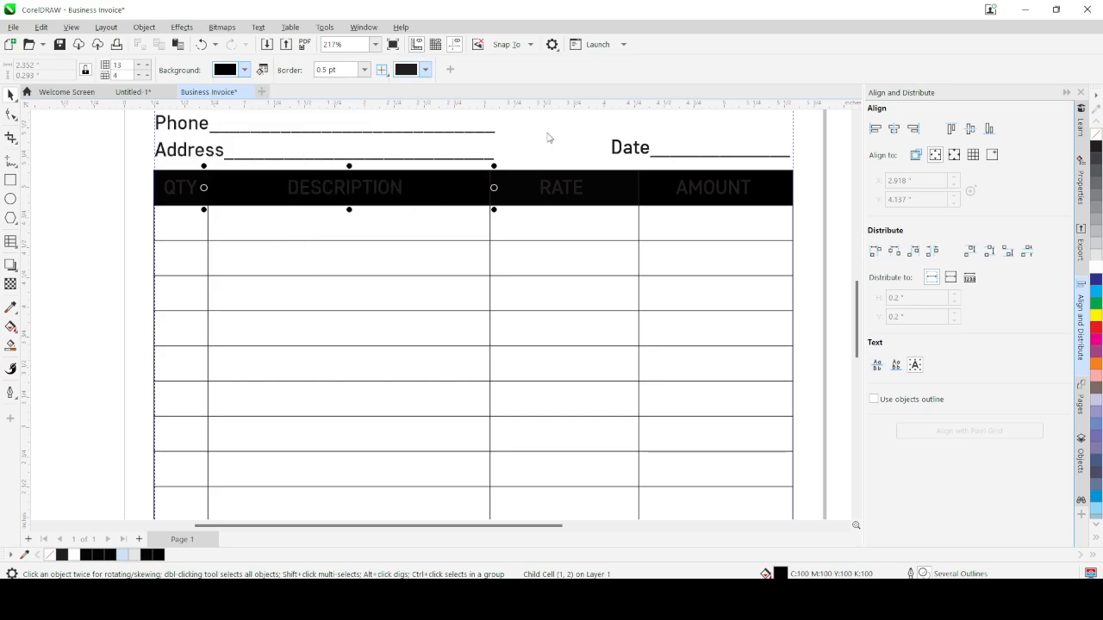
Step: Recolour the QTY, DESCRIPTION, RATE and AMOUNT heading texts together to white
{"action": "left_click", "coordinate": [173, 188]}
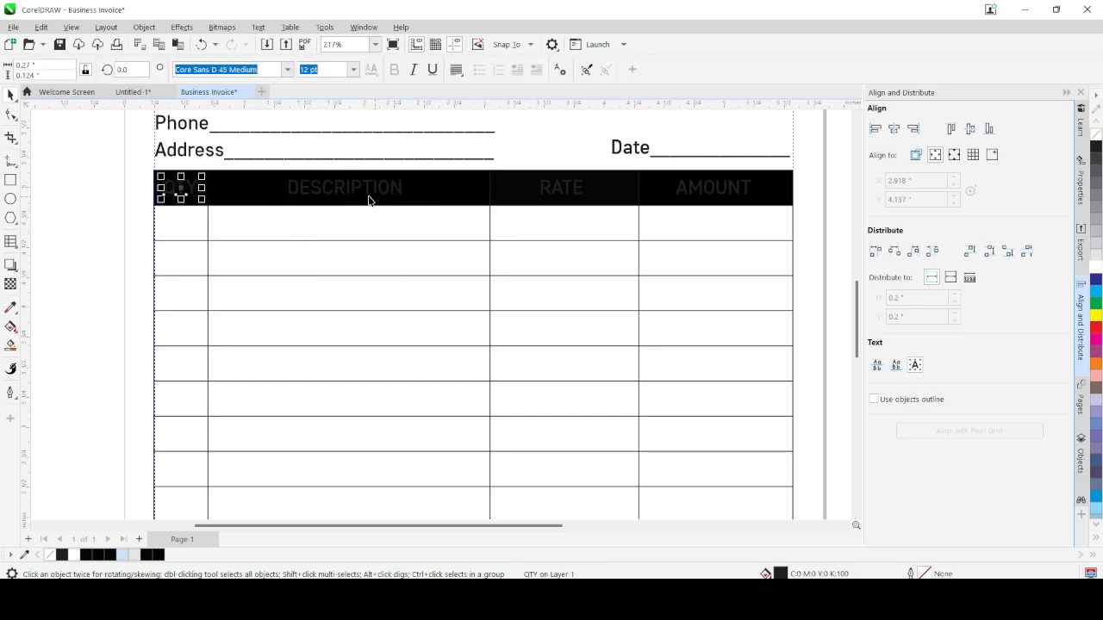
{"action": "left_click", "coordinate": [345, 188], "text": "shift"}
{"action": "left_click", "coordinate": [566, 191], "text": "shift"}
{"action": "left_click", "coordinate": [714, 188], "text": "shift"}
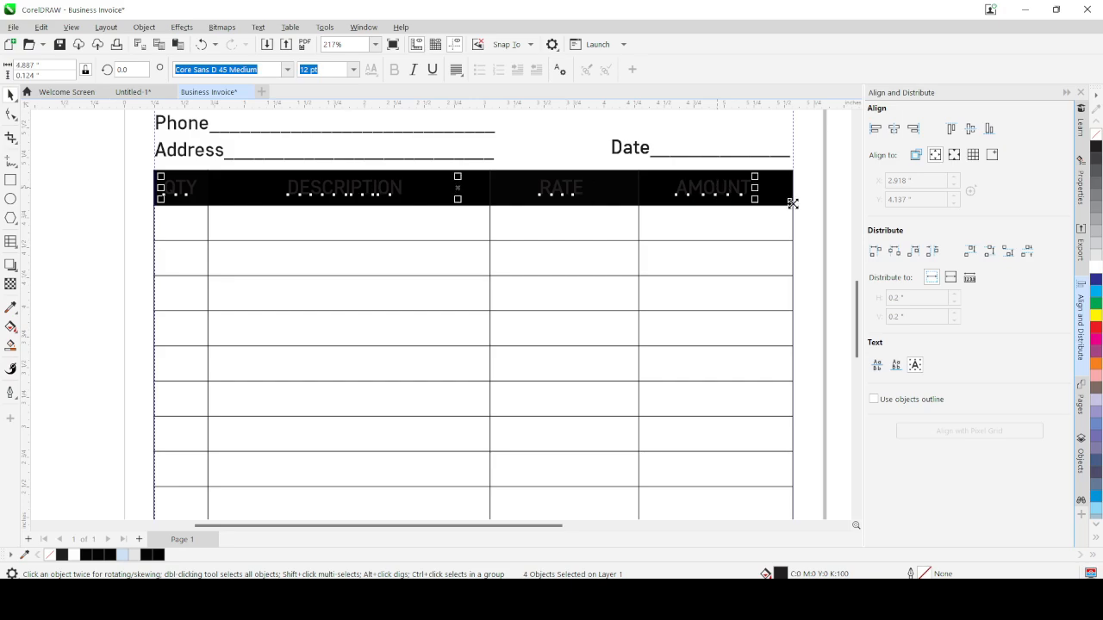
{"action": "left_click", "coordinate": [1096, 268]}
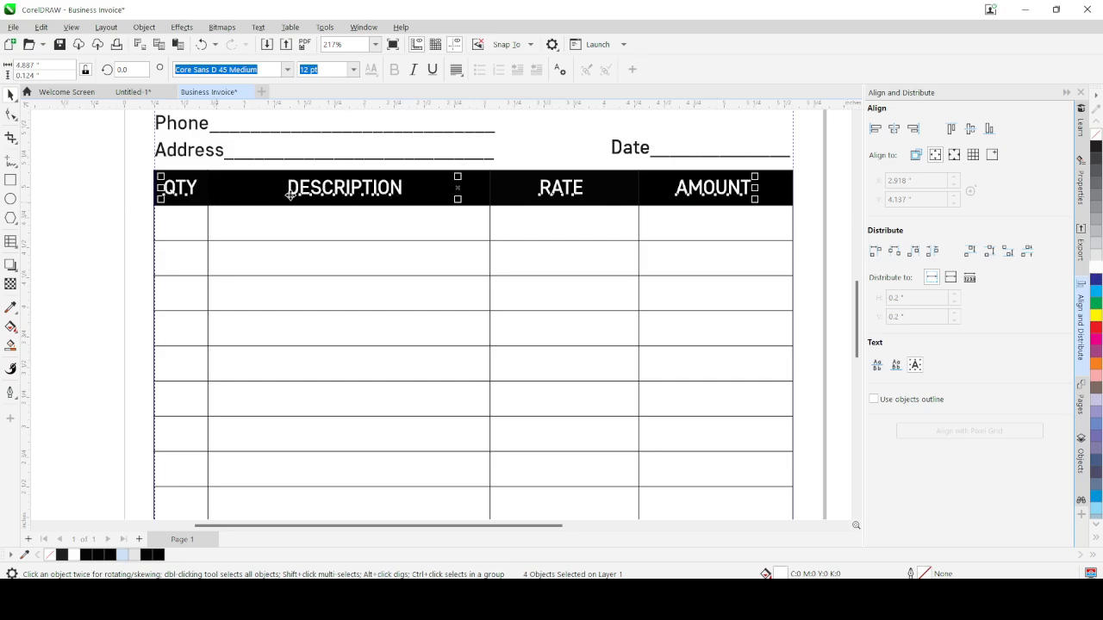
Step: Remove the left border of the QTY column's cell in the table's last row
{"action": "scroll", "coordinate": [405, 217], "scroll_direction": "down", "scroll_amount": 4}
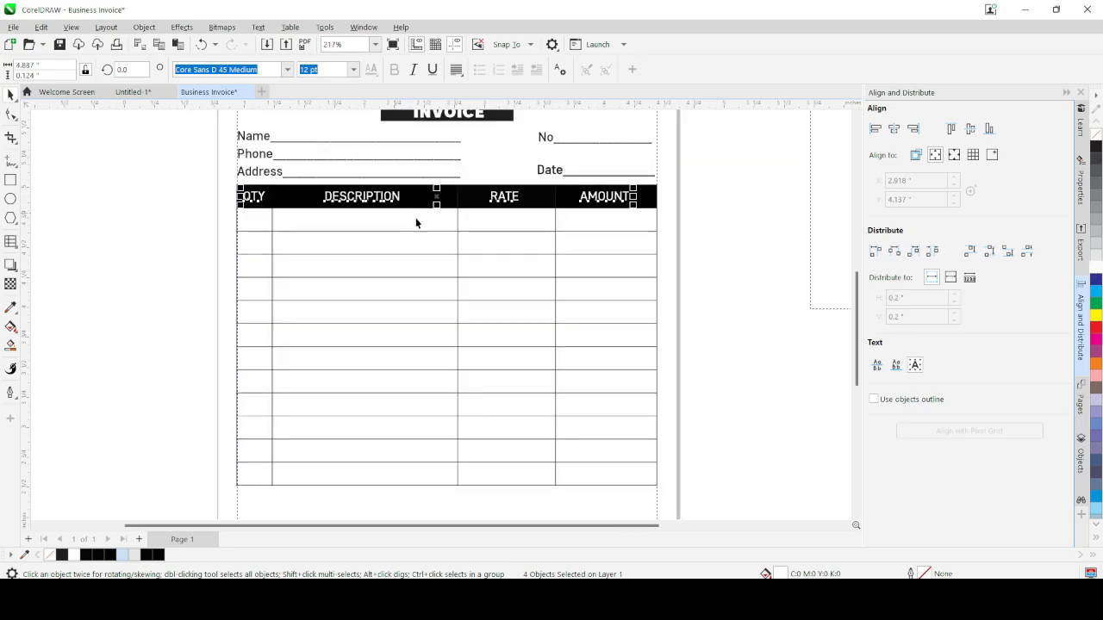
{"action": "scroll", "coordinate": [534, 436], "scroll_direction": "up", "scroll_amount": 2}
{"action": "scroll", "coordinate": [483, 402], "scroll_direction": "down", "scroll_amount": 2}
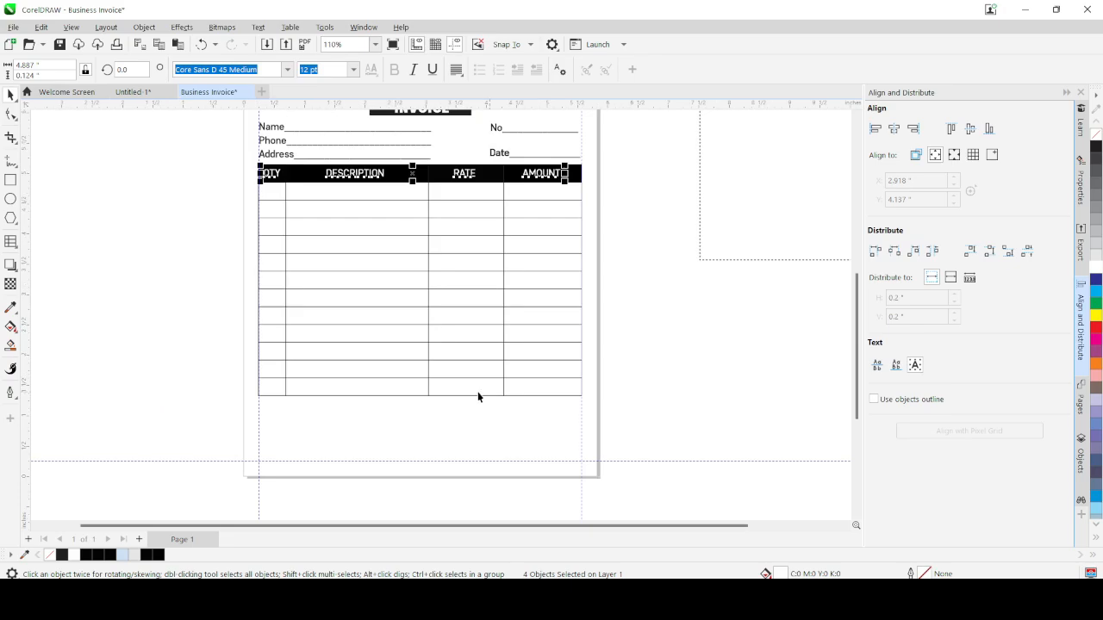
{"action": "left_click", "coordinate": [436, 392]}
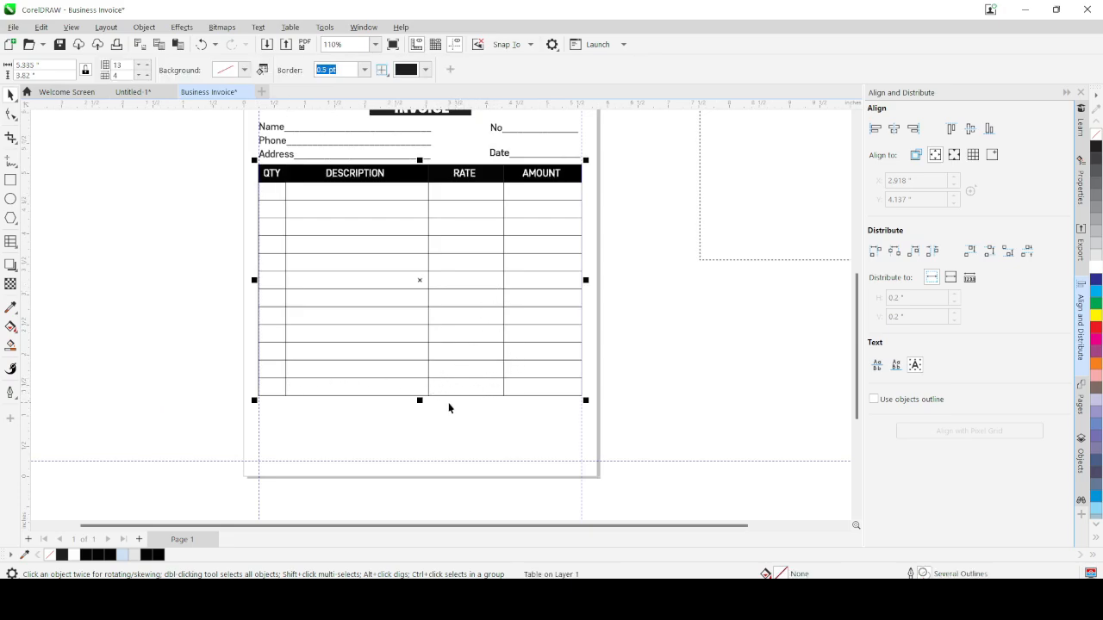
{"action": "scroll", "coordinate": [448, 407], "scroll_direction": "up", "scroll_amount": 1}
{"action": "scroll", "coordinate": [458, 402], "scroll_direction": "down", "scroll_amount": 1}
{"action": "scroll", "coordinate": [463, 399], "scroll_direction": "up", "scroll_amount": 2}
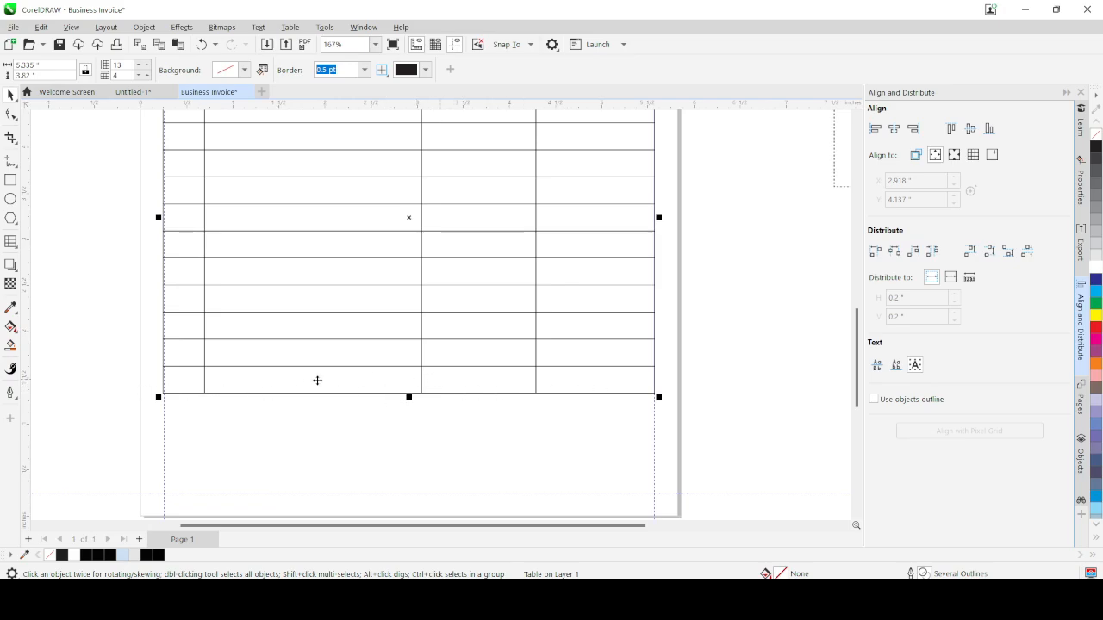
{"action": "left_click", "coordinate": [330, 391]}
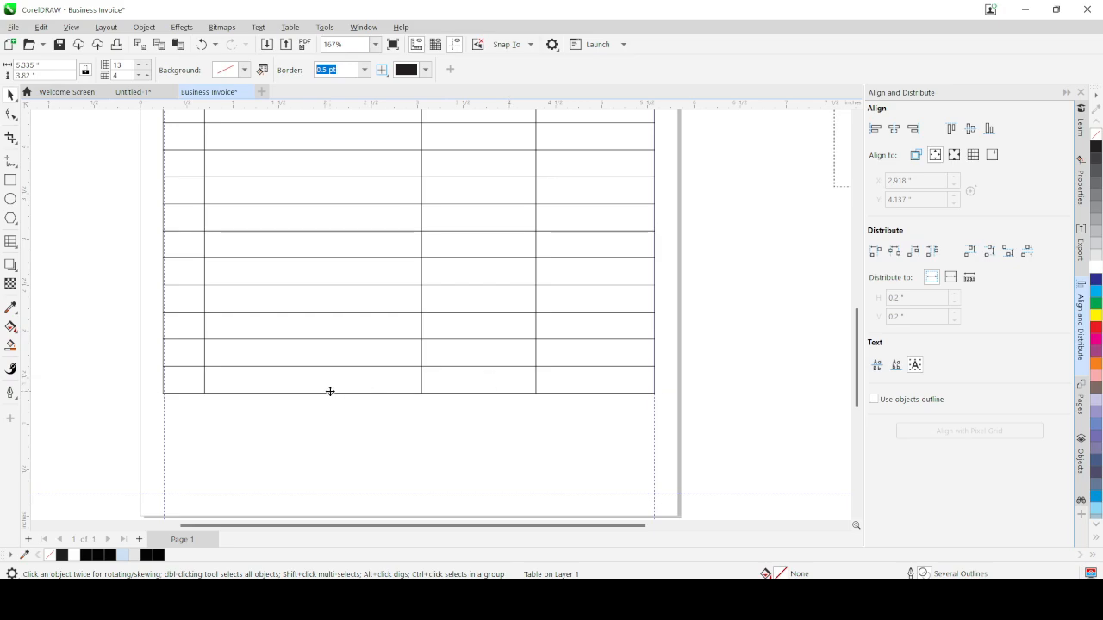
{"action": "left_click", "coordinate": [195, 393]}
{"action": "left_click", "coordinate": [190, 393], "text": "ctrl"}
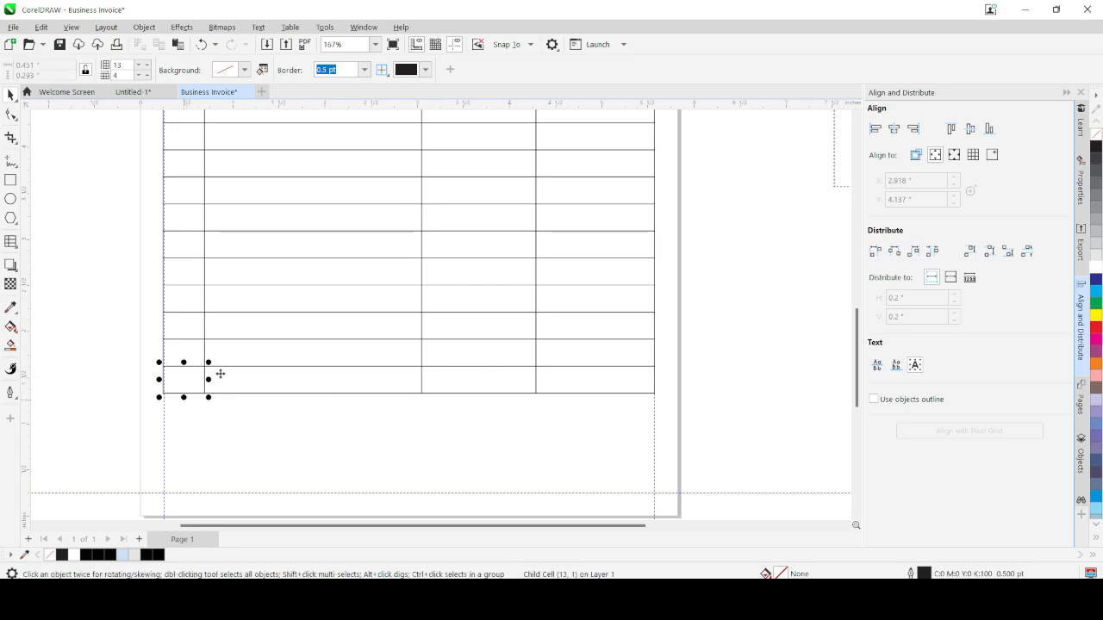
{"action": "left_click", "coordinate": [389, 78]}
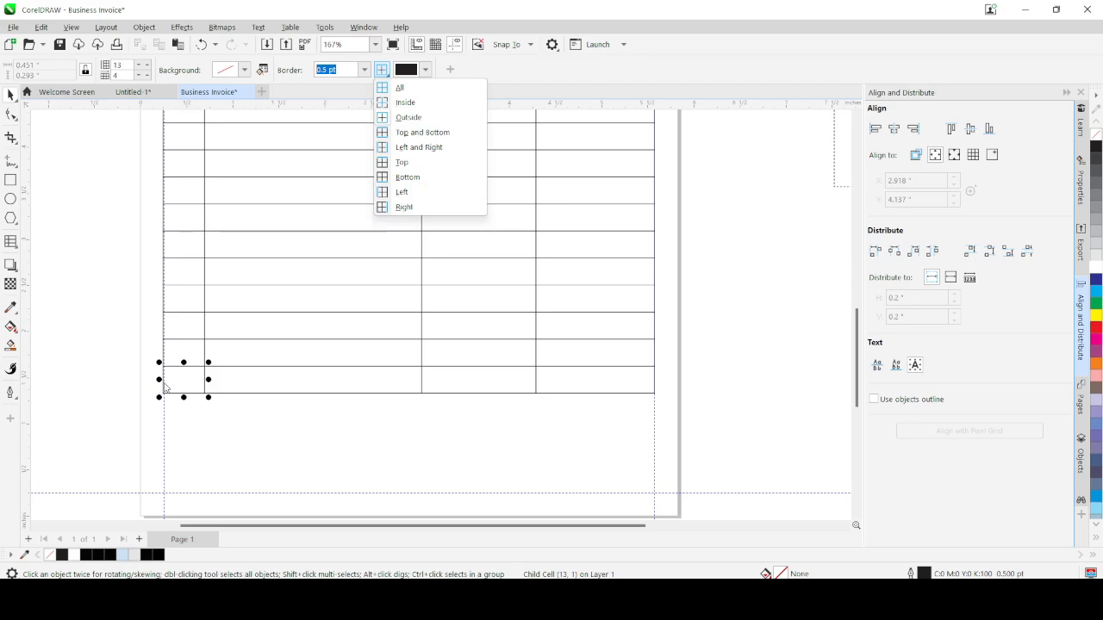
{"action": "left_click", "coordinate": [386, 197]}
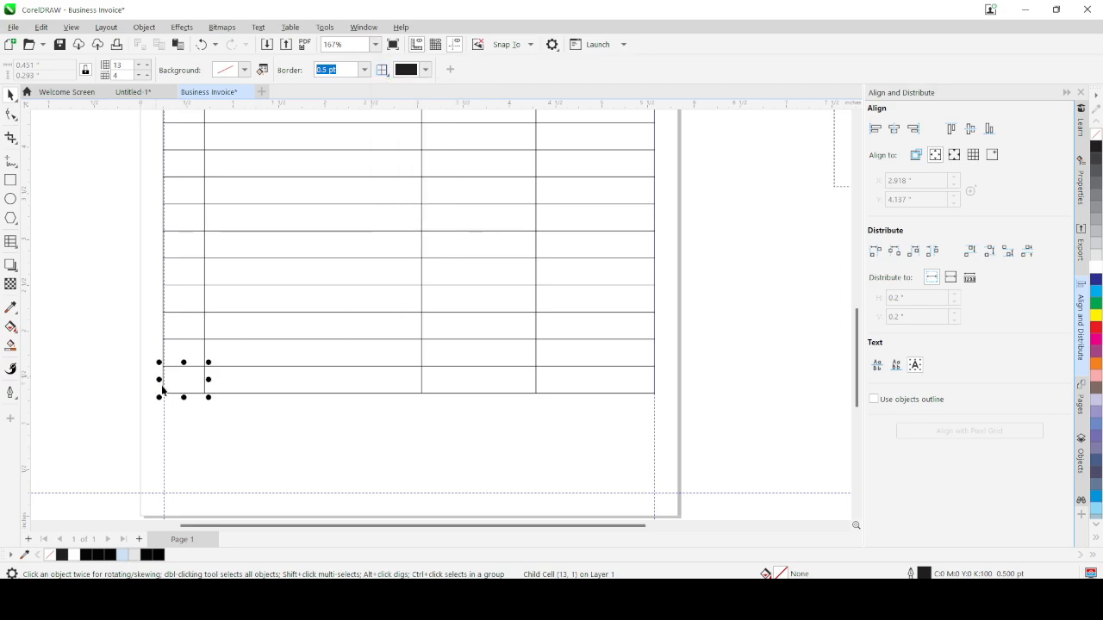
{"action": "scroll", "coordinate": [164, 385], "scroll_direction": "up", "scroll_amount": 2}
{"action": "scroll", "coordinate": [164, 385], "scroll_direction": "up", "scroll_amount": 4}
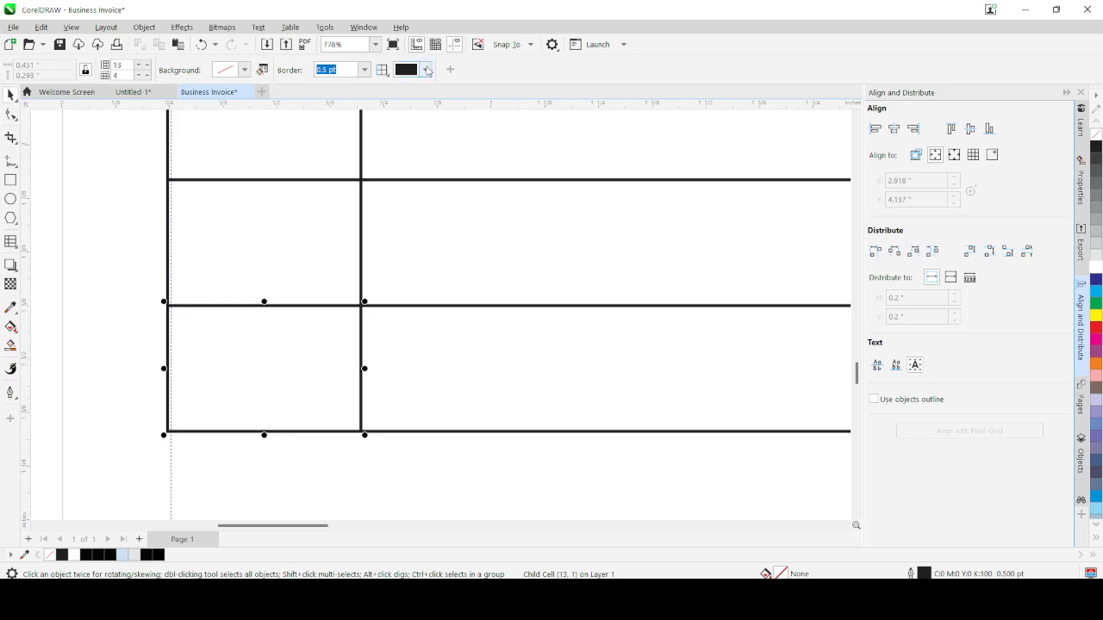
{"action": "left_click", "coordinate": [426, 70]}
{"action": "left_click", "coordinate": [430, 271]}
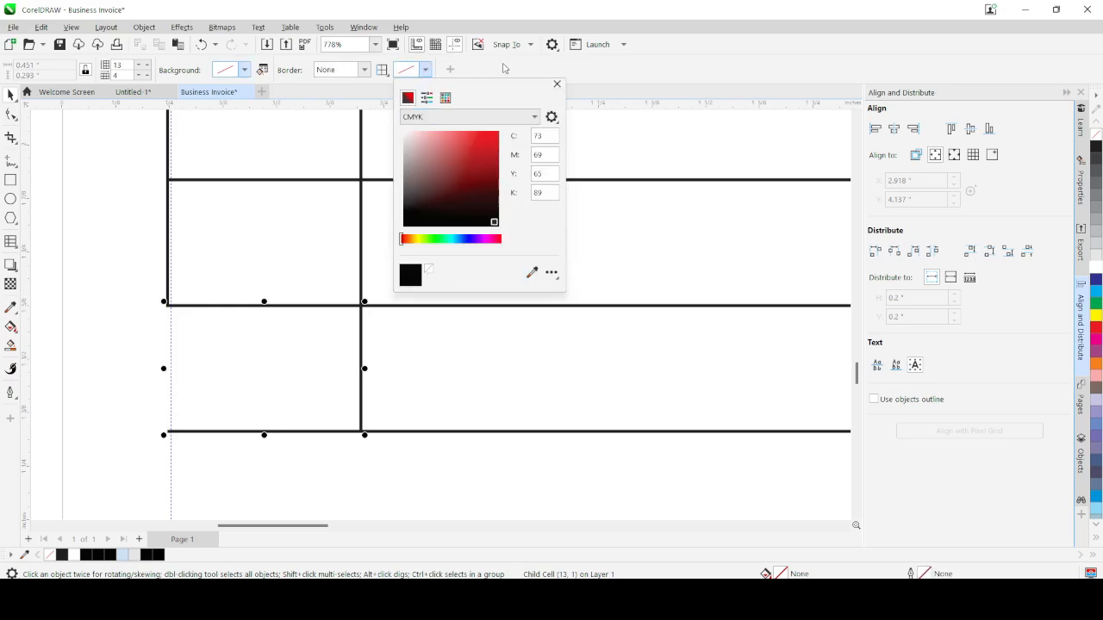
{"action": "left_click", "coordinate": [499, 68]}
Step: Remove the bottom border of the QTY column's cell in the last row
{"action": "left_click", "coordinate": [383, 70]}
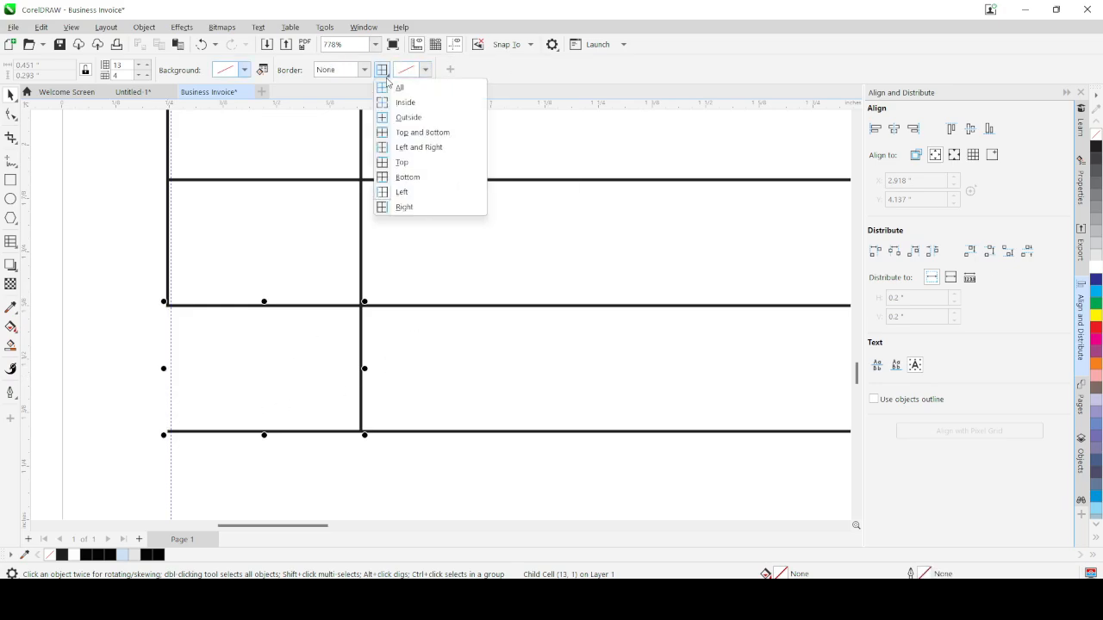
{"action": "left_click", "coordinate": [383, 194]}
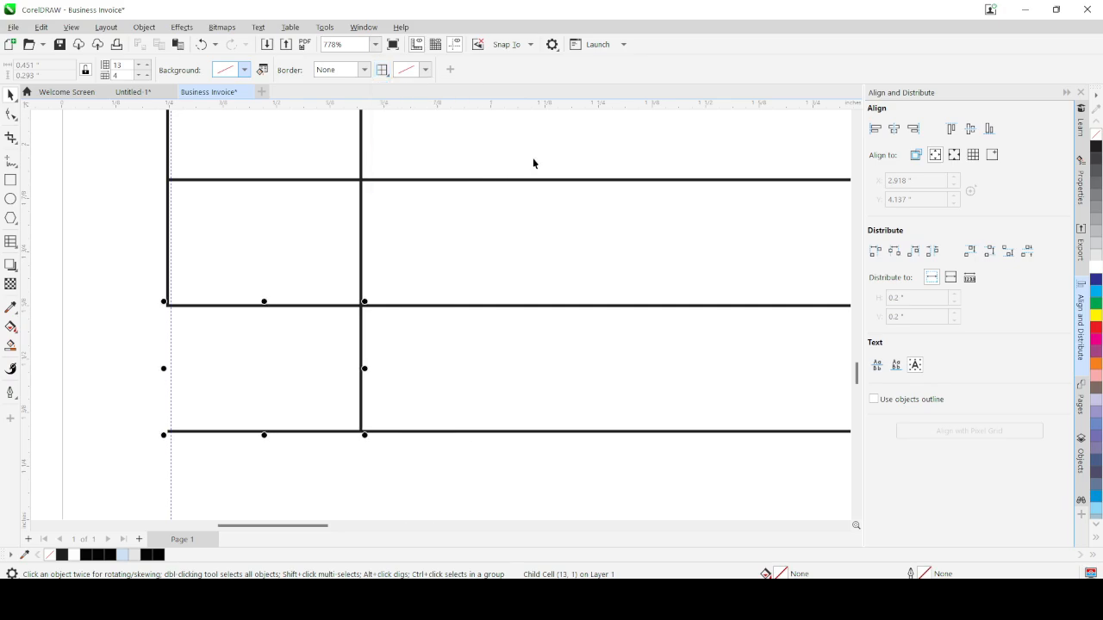
{"action": "left_click", "coordinate": [383, 70]}
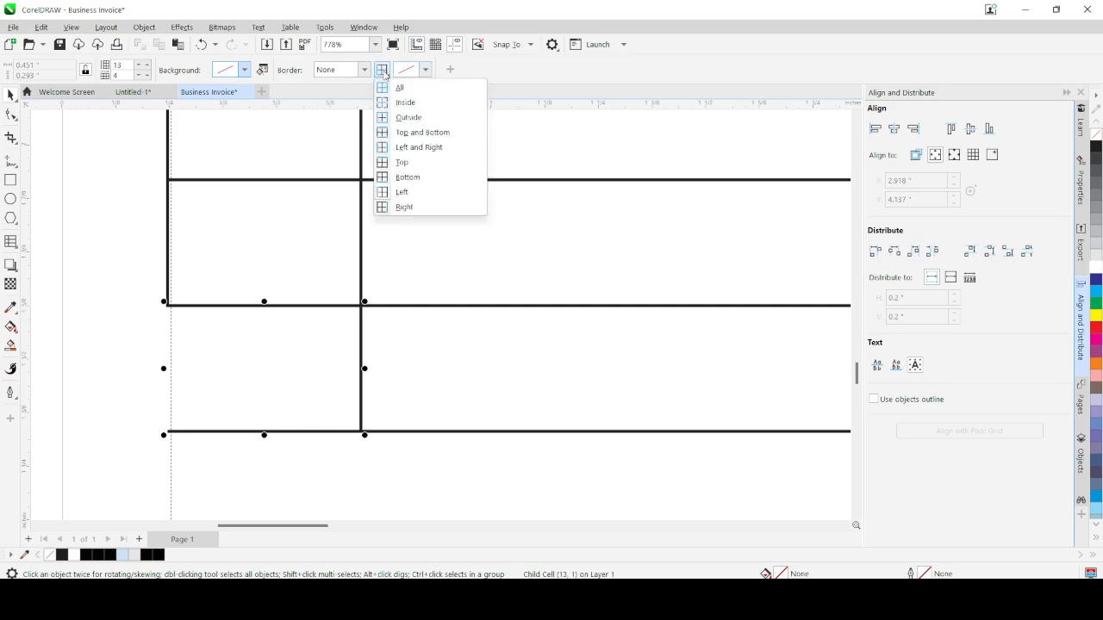
{"action": "left_click", "coordinate": [384, 184]}
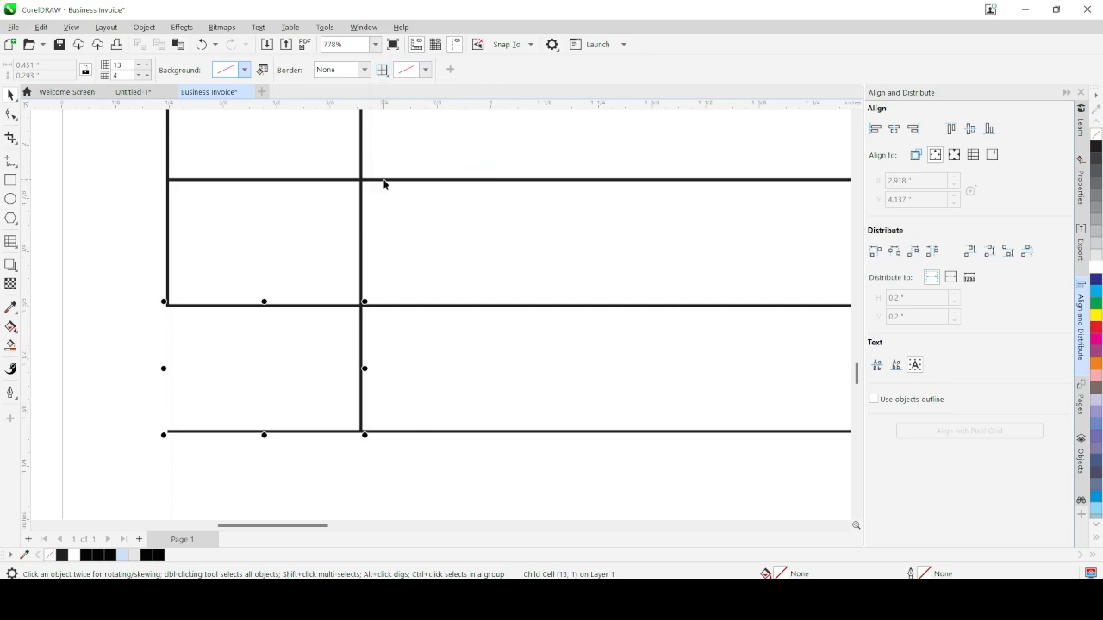
{"action": "left_click", "coordinate": [425, 70]}
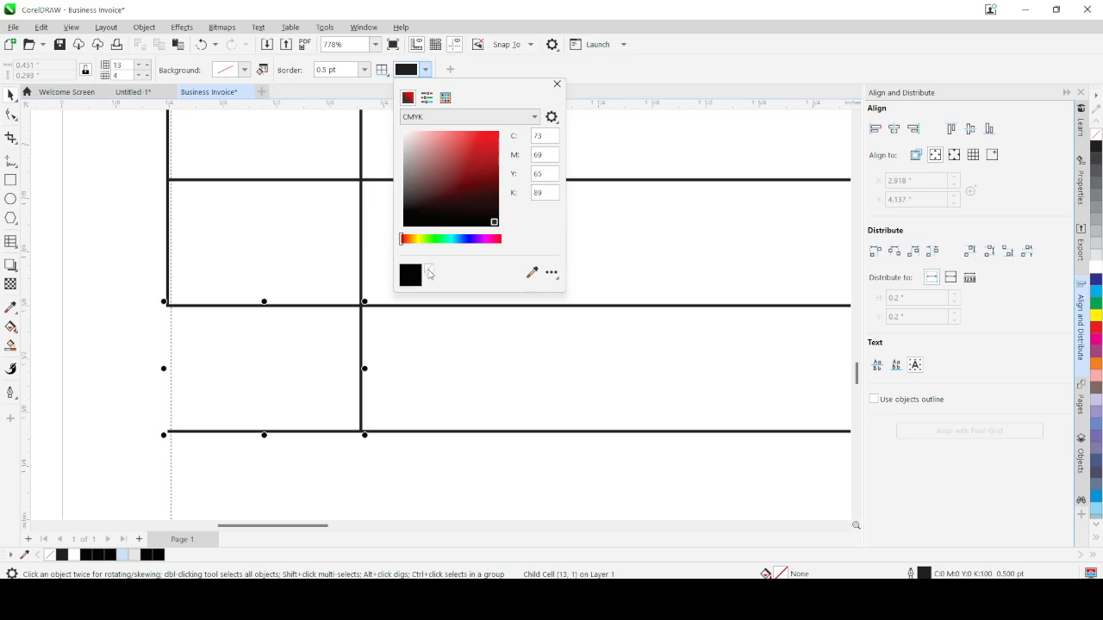
{"action": "left_click", "coordinate": [430, 273]}
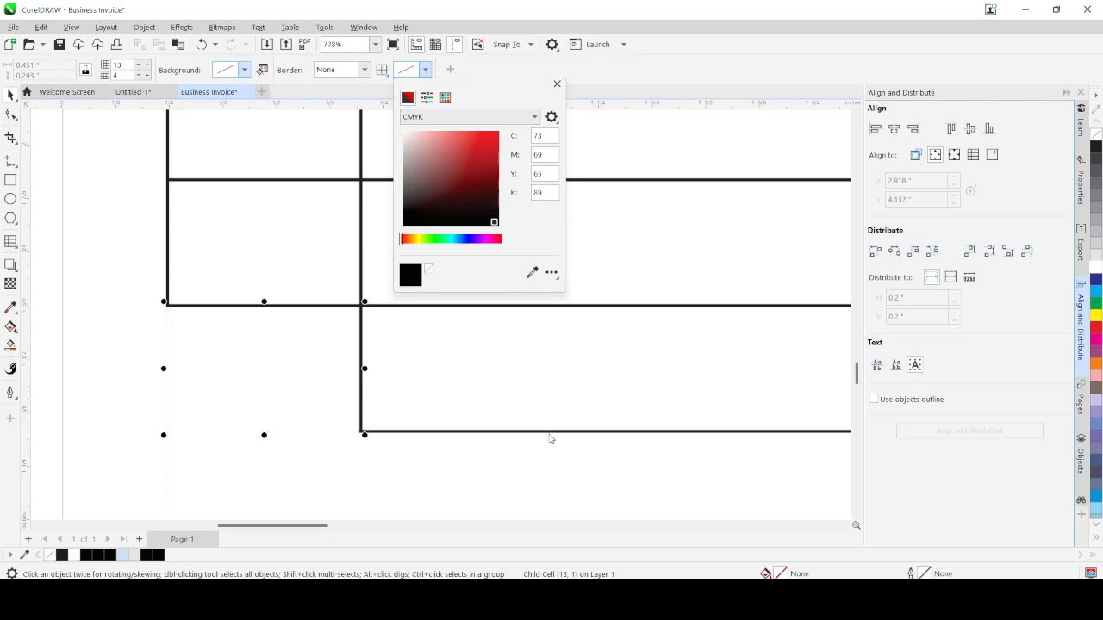
{"action": "left_click", "coordinate": [550, 438]}
Step: Remove the bottom border of the DESCRIPTION column's cell in the last row
{"action": "left_click", "coordinate": [548, 435]}
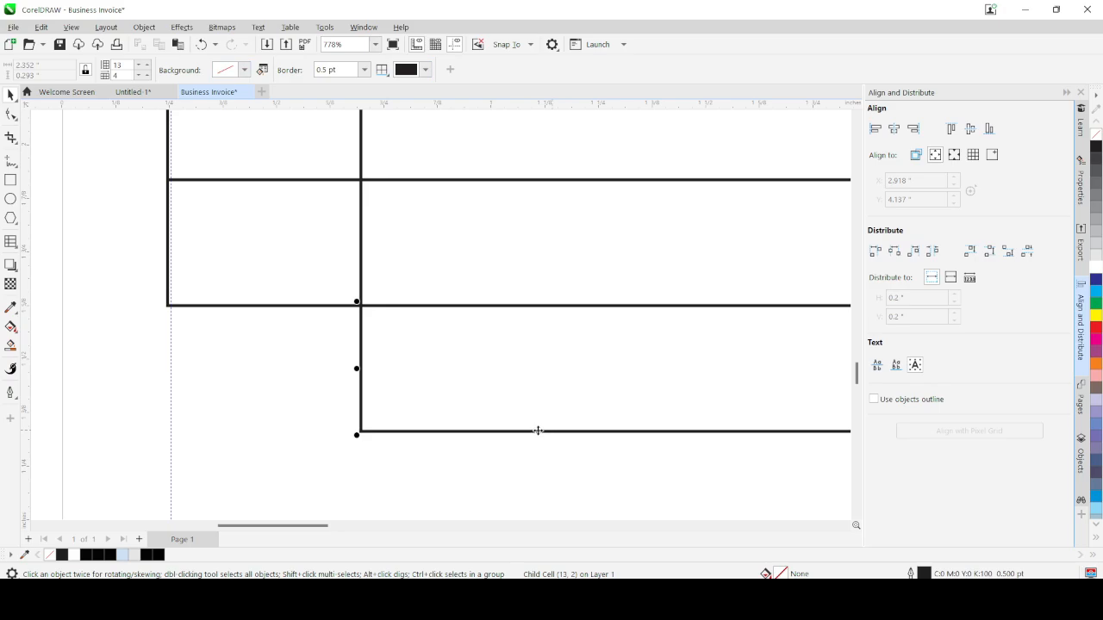
{"action": "left_click", "coordinate": [384, 70]}
{"action": "left_click", "coordinate": [385, 70]}
{"action": "left_click", "coordinate": [425, 70]}
{"action": "left_click", "coordinate": [429, 272]}
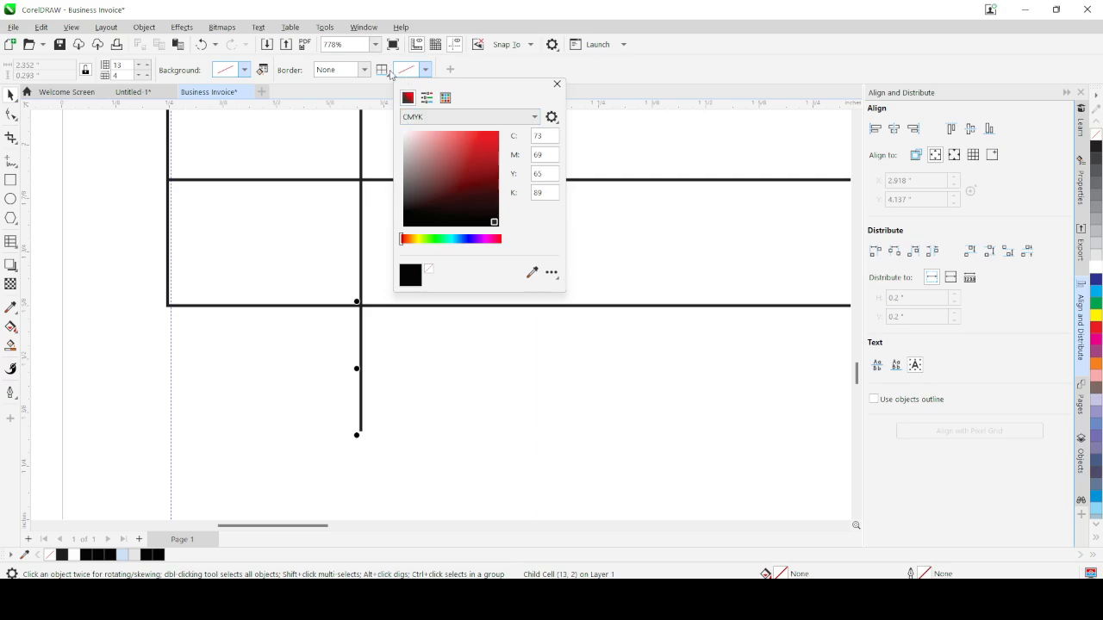
Step: Remove the left border of the DESCRIPTION column's last-row cell, clearing the divider beside the QTY cell
{"action": "left_click", "coordinate": [385, 71]}
{"action": "left_click", "coordinate": [383, 71]}
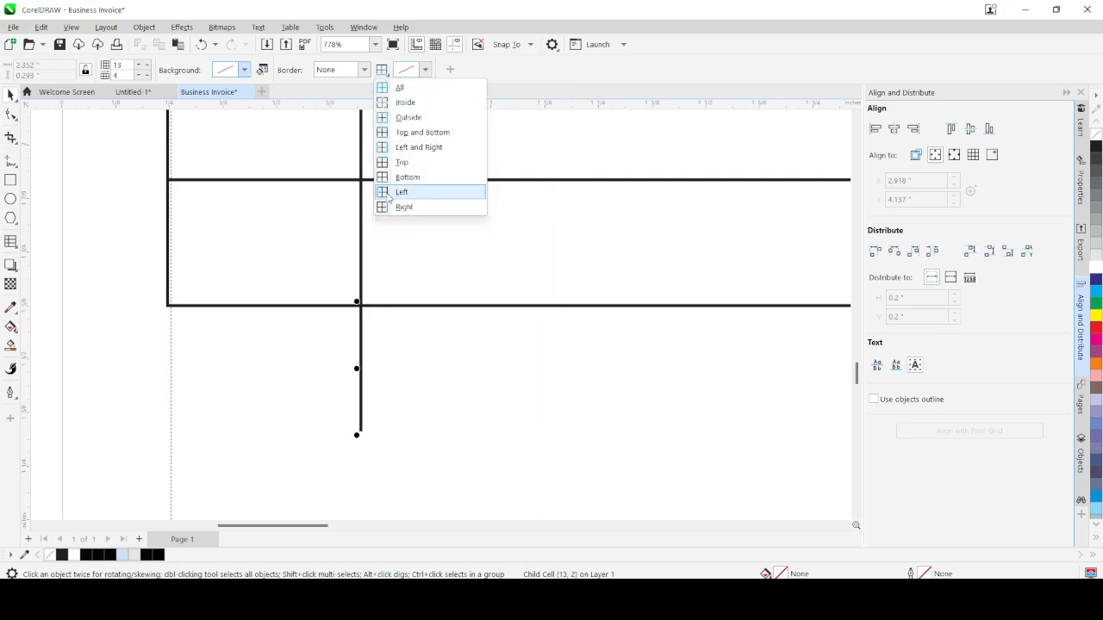
{"action": "left_click", "coordinate": [388, 197]}
{"action": "left_click", "coordinate": [425, 68]}
{"action": "left_click", "coordinate": [429, 270]}
{"action": "left_click", "coordinate": [364, 373]}
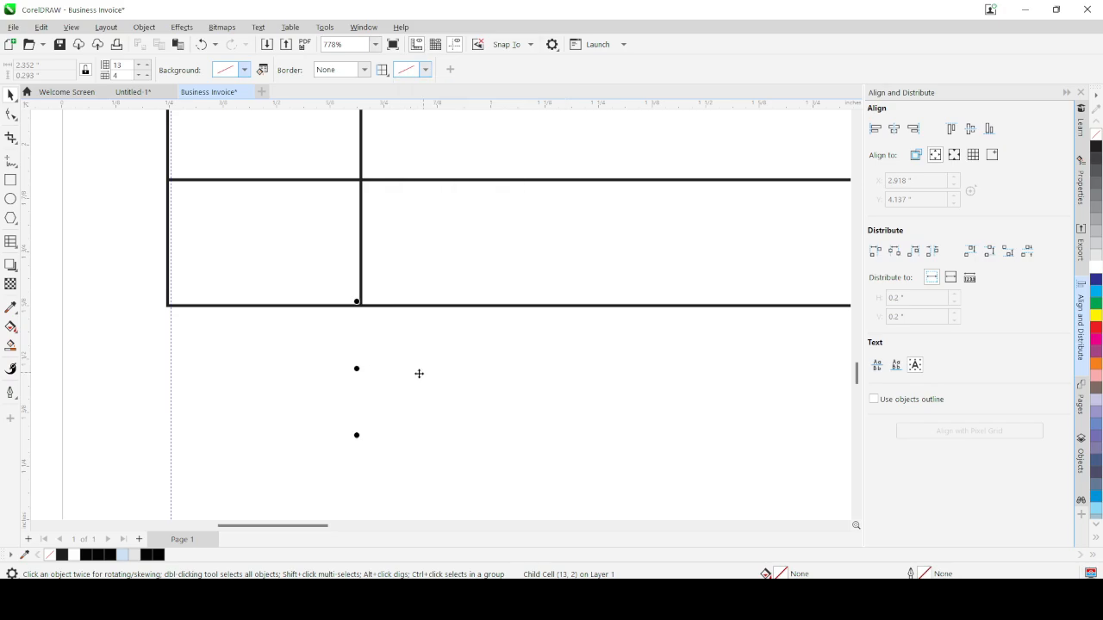
Step: Remove the left border of the RATE column's cell in the last row
{"action": "scroll", "coordinate": [423, 374], "scroll_direction": "down", "scroll_amount": 6}
{"action": "scroll", "coordinate": [630, 383], "scroll_direction": "up", "scroll_amount": 2}
{"action": "left_click", "coordinate": [551, 382]}
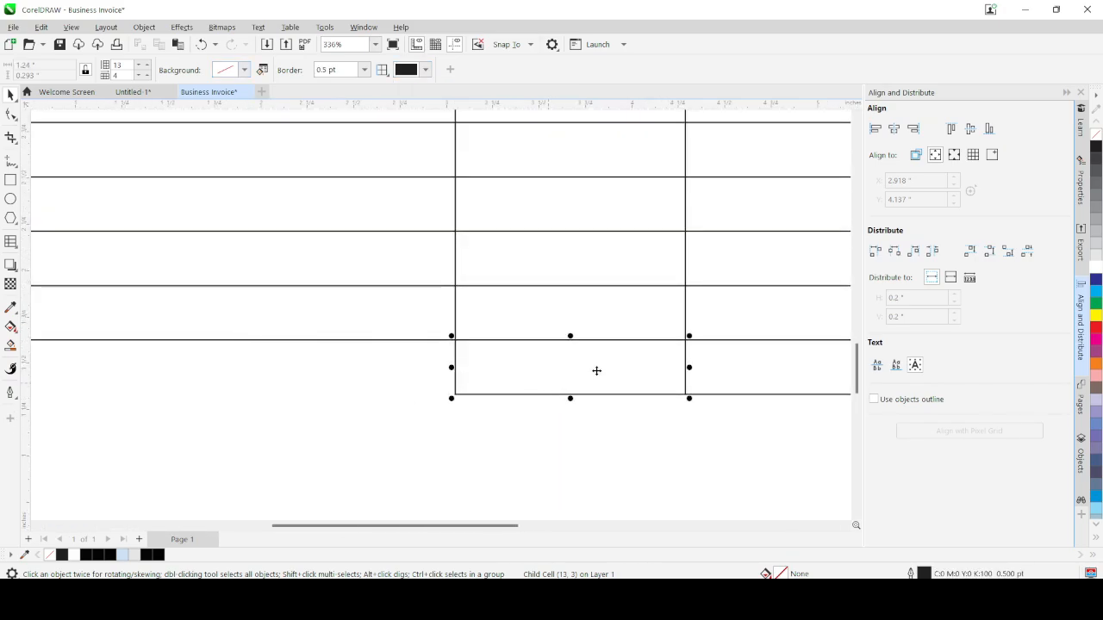
{"action": "scroll", "coordinate": [709, 388], "scroll_direction": "up", "scroll_amount": 1}
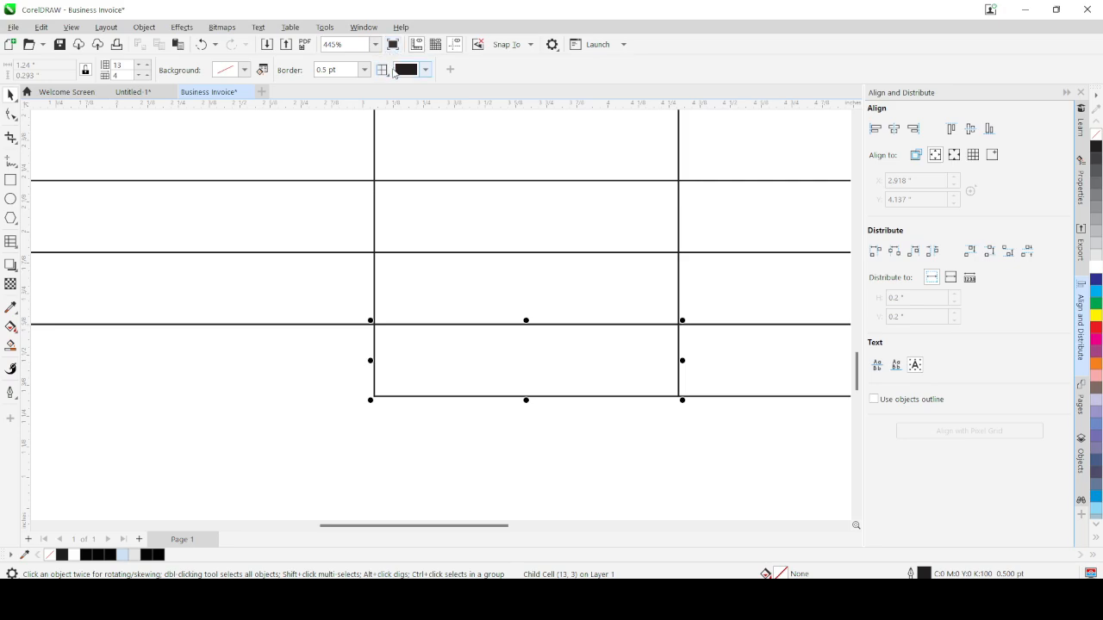
{"action": "left_click", "coordinate": [425, 69]}
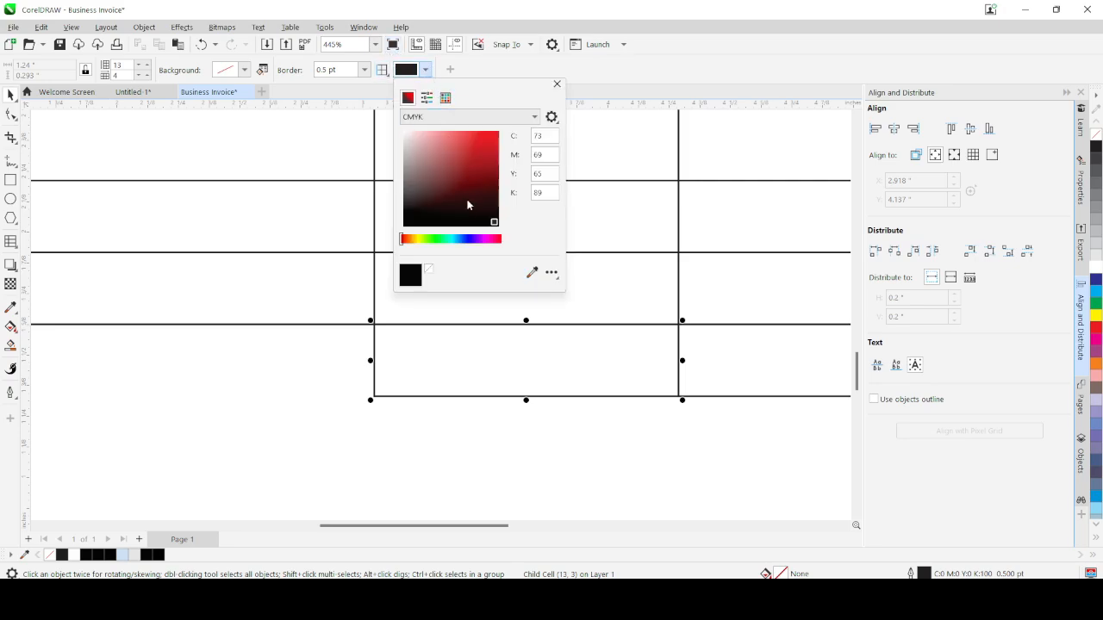
{"action": "left_click", "coordinate": [429, 270]}
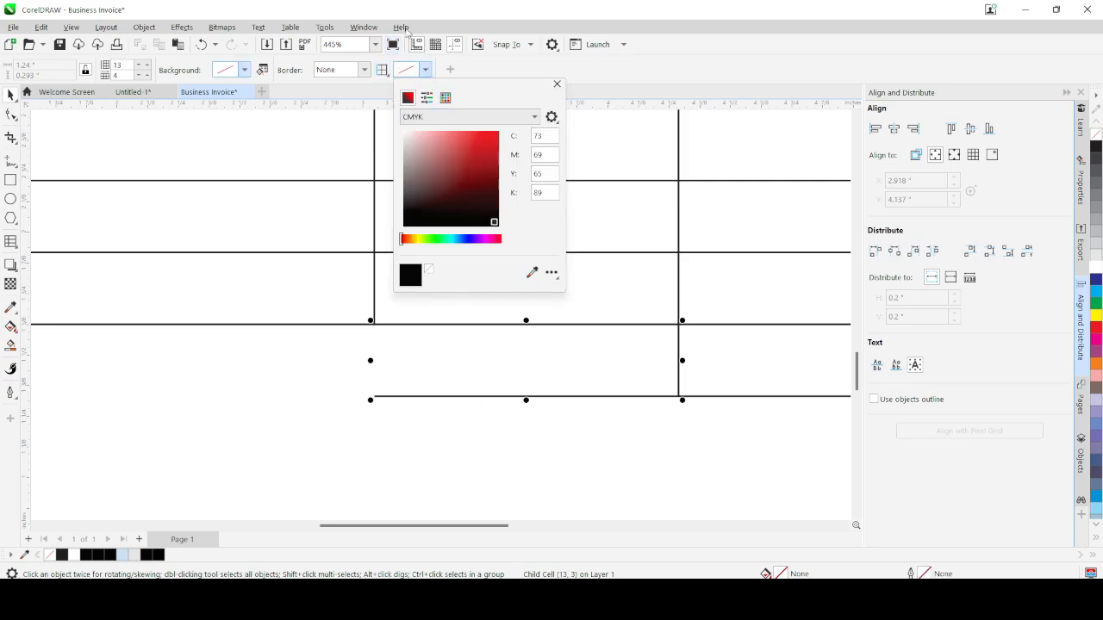
Step: Remove the bottom border of the RATE column's cell in the last row
{"action": "left_click", "coordinate": [382, 69]}
{"action": "left_click", "coordinate": [382, 68]}
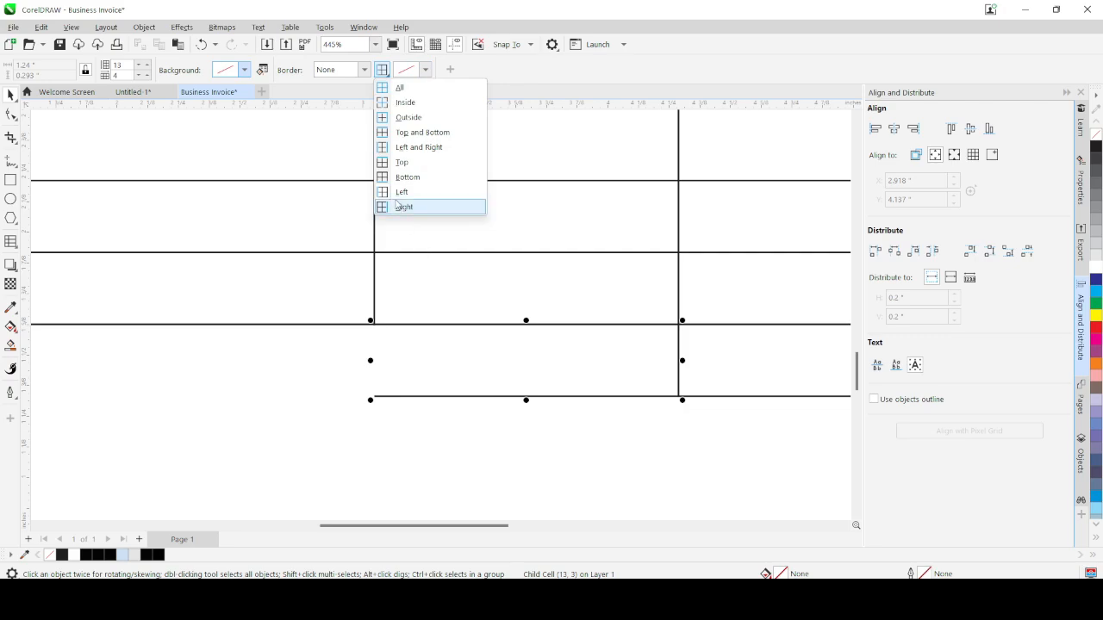
{"action": "left_click", "coordinate": [401, 162]}
{"action": "left_click", "coordinate": [425, 69]}
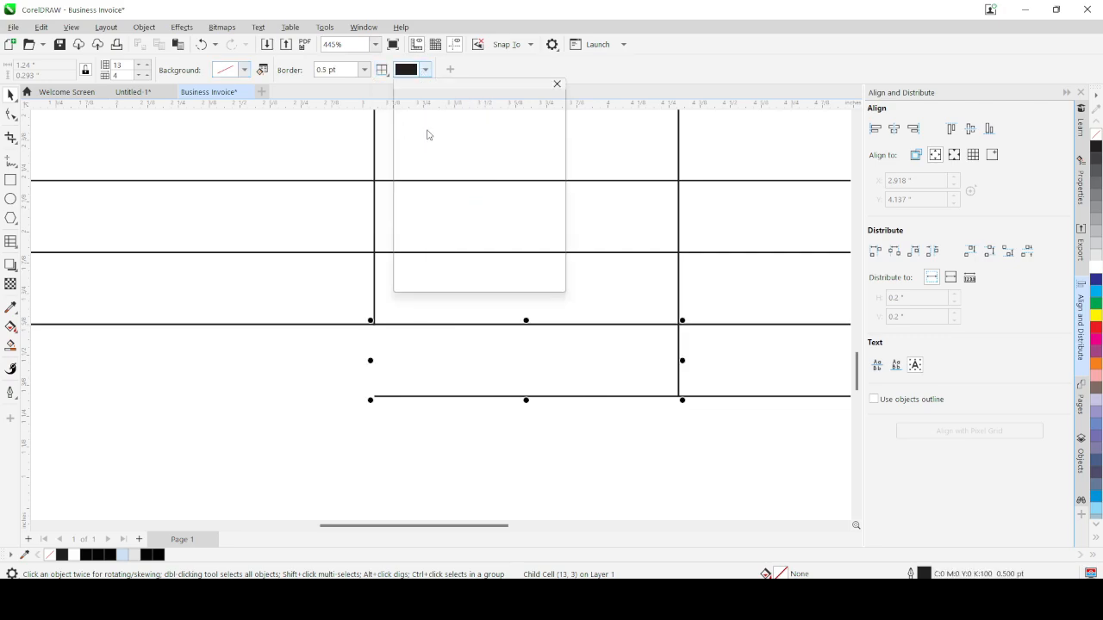
{"action": "left_click", "coordinate": [429, 271]}
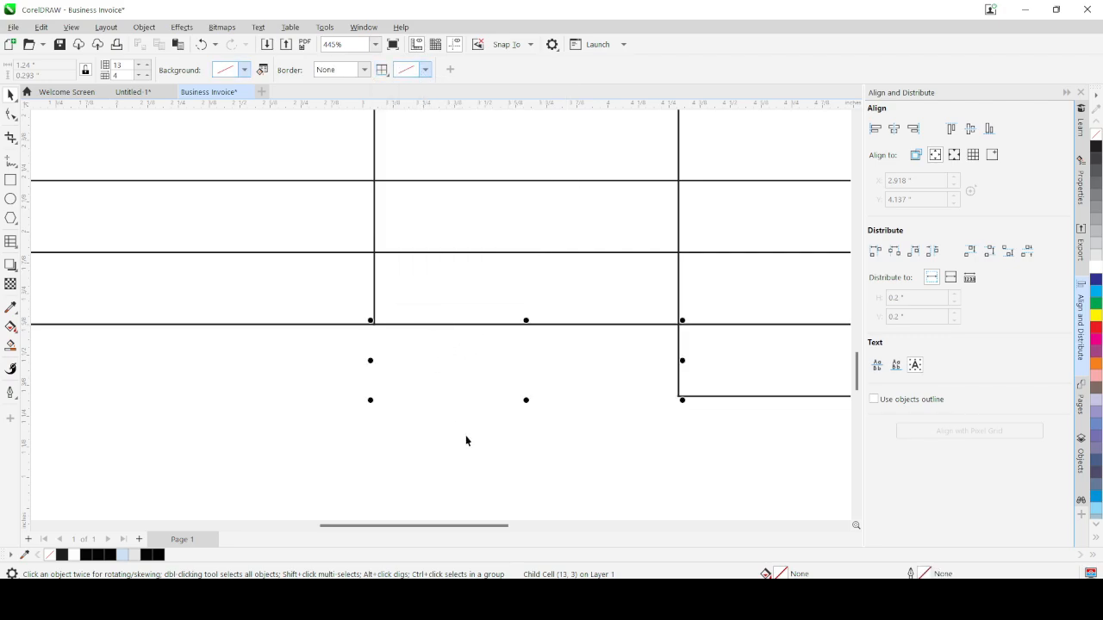
Step: Fill the AMOUNT column's last-row cell background with the CMYK Palette's 10% black
{"action": "scroll", "coordinate": [465, 440], "scroll_direction": "down", "scroll_amount": 3}
{"action": "scroll", "coordinate": [584, 393], "scroll_direction": "down", "scroll_amount": 1}
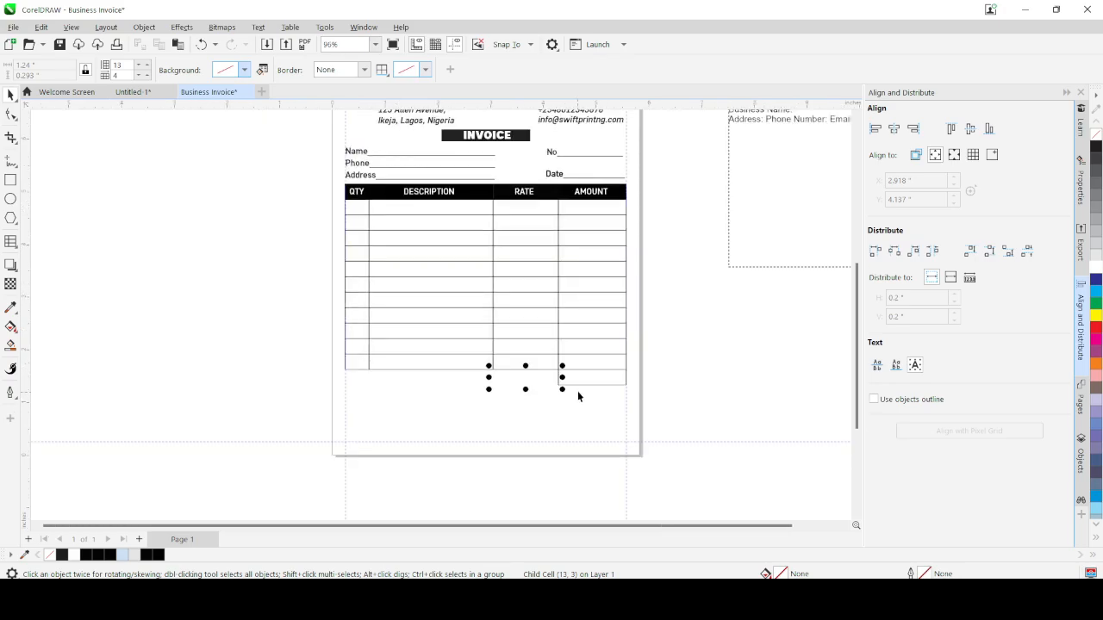
{"action": "scroll", "coordinate": [654, 435], "scroll_direction": "up", "scroll_amount": 2}
{"action": "left_click", "coordinate": [564, 343]}
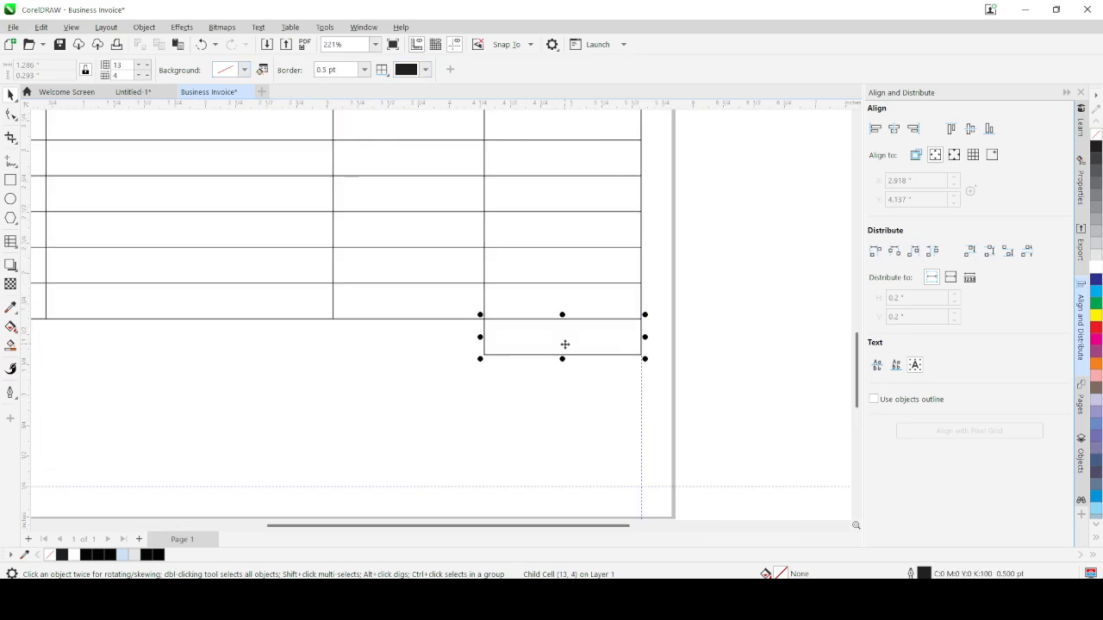
{"action": "left_click", "coordinate": [245, 70]}
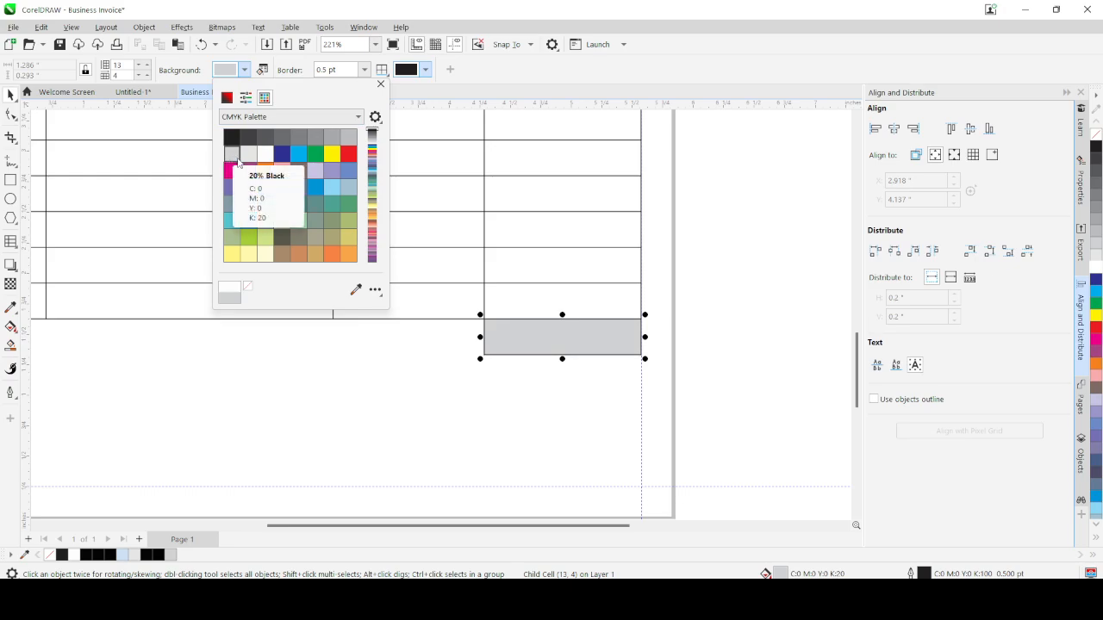
{"action": "left_click", "coordinate": [252, 156]}
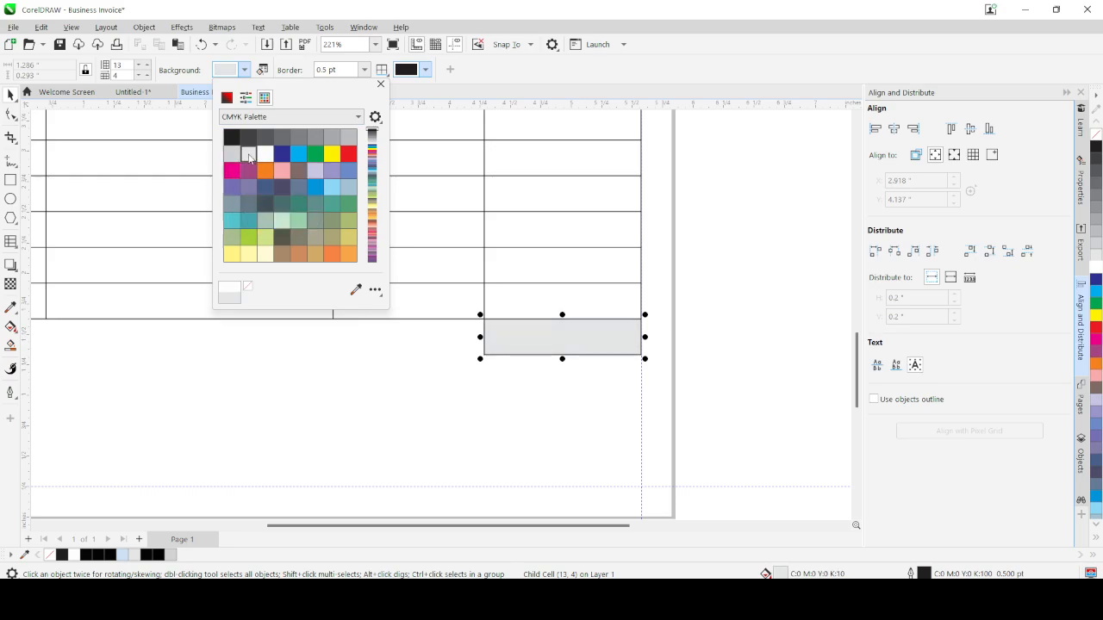
{"action": "left_click", "coordinate": [586, 325]}
{"action": "scroll", "coordinate": [580, 348], "scroll_direction": "down", "scroll_amount": 3}
{"action": "scroll", "coordinate": [580, 348], "scroll_direction": "down", "scroll_amount": 2}
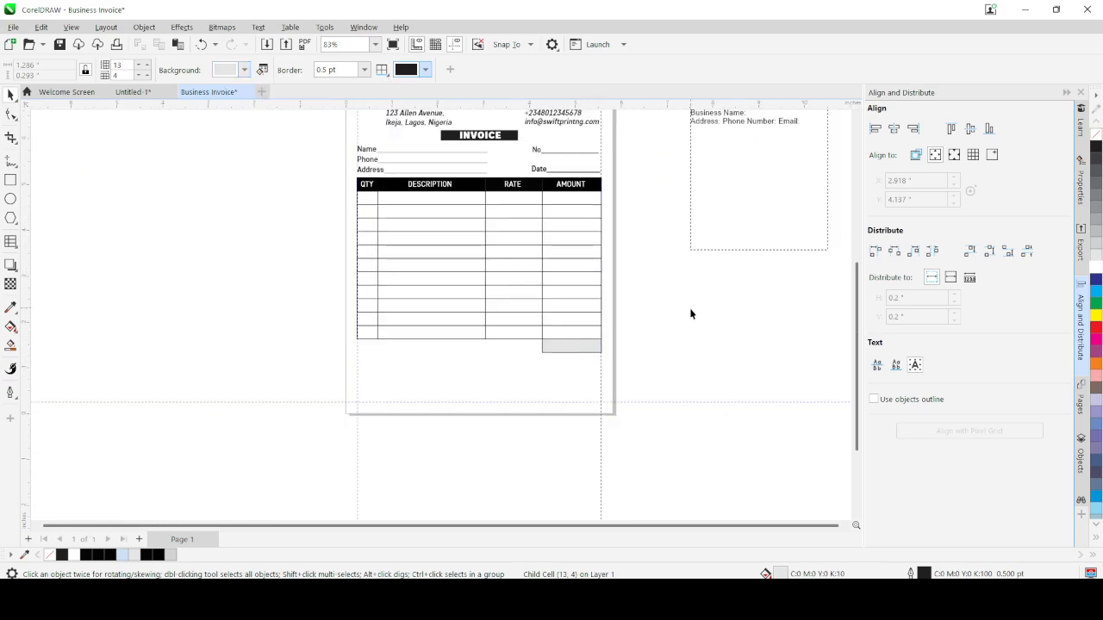
{"action": "left_click", "coordinate": [581, 367]}
Step: Copy the "No" field below the table's first column and replace its text with the two-line note "Goods received in good condition are not returnable"
{"action": "scroll", "coordinate": [584, 345], "scroll_direction": "up", "scroll_amount": 2}
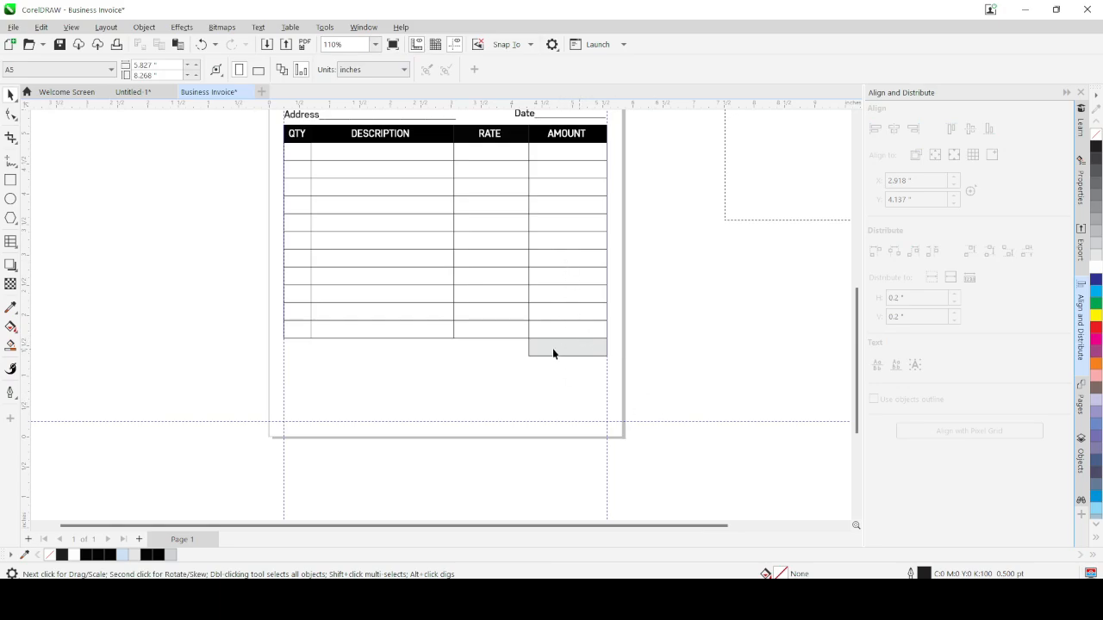
{"action": "scroll", "coordinate": [581, 360], "scroll_direction": "up", "scroll_amount": 1}
{"action": "scroll", "coordinate": [547, 362], "scroll_direction": "down", "scroll_amount": 2}
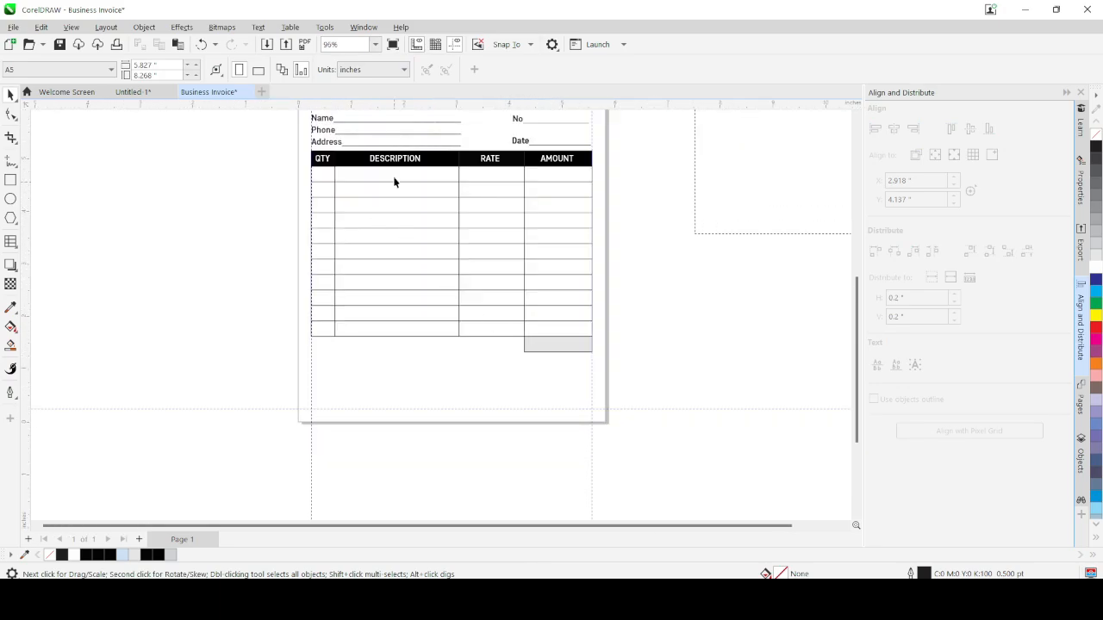
{"action": "left_click", "coordinate": [521, 119]}
{"action": "left_click_drag", "start_coordinate": [551, 121], "coordinate": [355, 346]}
{"action": "right_click", "coordinate": [355, 346]}
{"action": "double_click", "coordinate": [357, 346]}
{"action": "key", "text": "ctrl+a"}
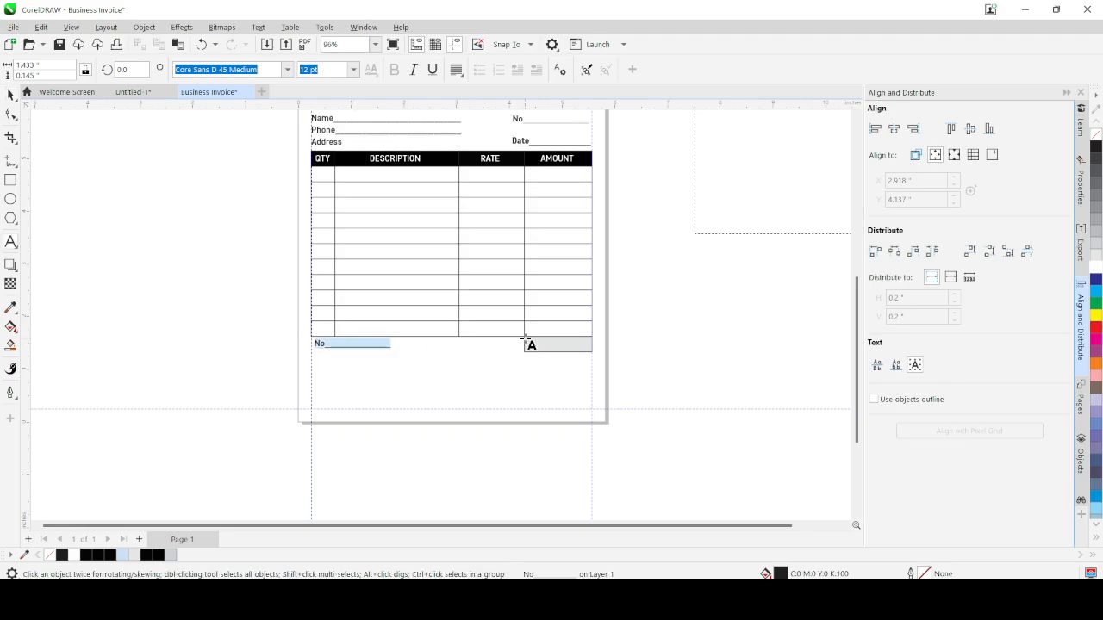
{"action": "type", "text": "Goods received in good condition"}
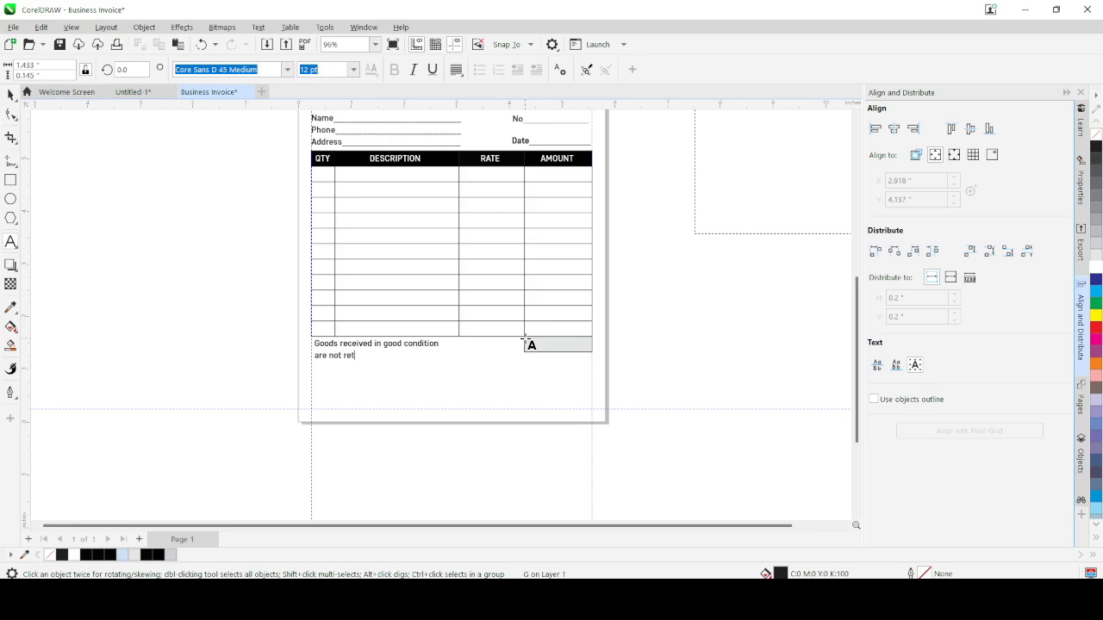
{"action": "key", "text": "ctrl+space"}
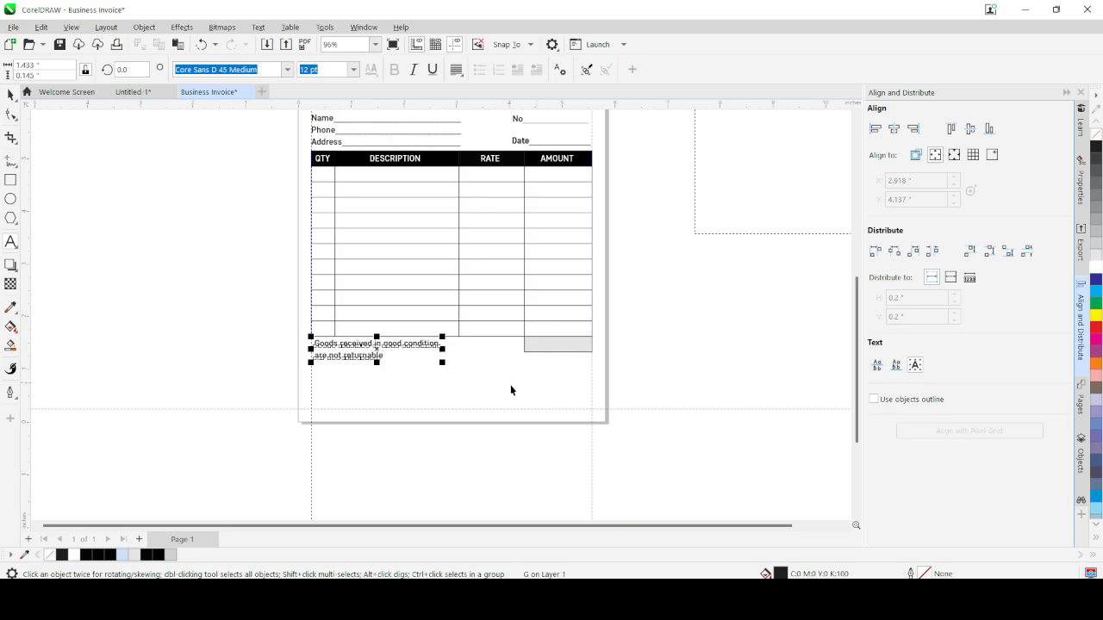
Step: Scale the goods-received note down to about 9.7 pt and tighten the spacing between its two lines
{"action": "left_click_drag", "start_coordinate": [441, 366], "coordinate": [418, 361]}
{"action": "left_click", "coordinate": [12, 114]}
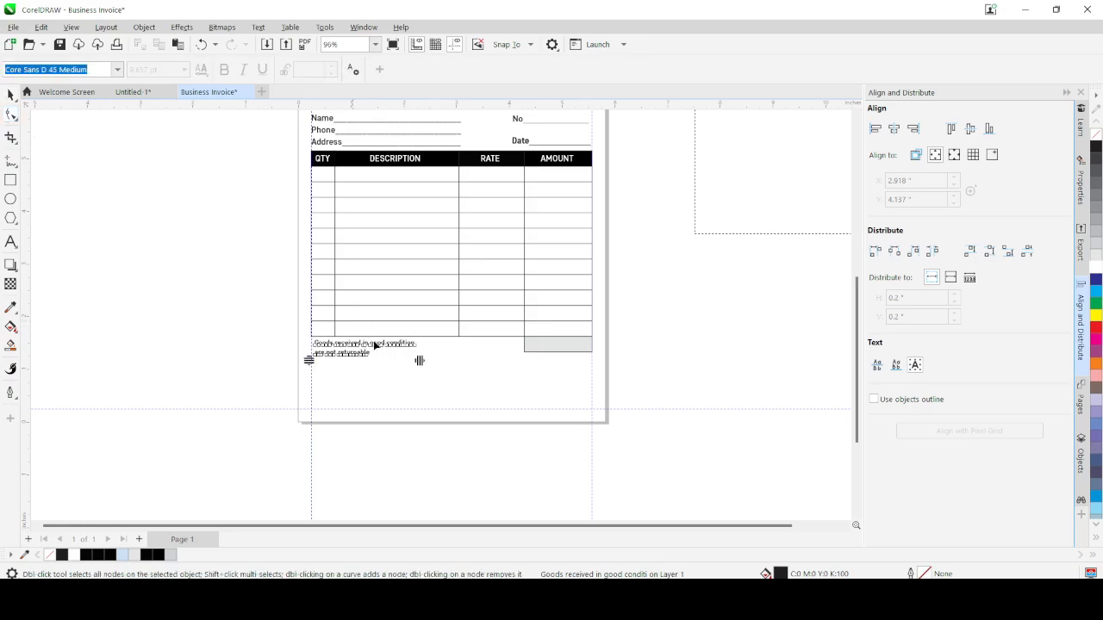
{"action": "scroll", "coordinate": [405, 362], "scroll_direction": "up", "scroll_amount": 2}
{"action": "left_click_drag", "start_coordinate": [244, 354], "coordinate": [245, 340]}
{"action": "key", "text": "space"}
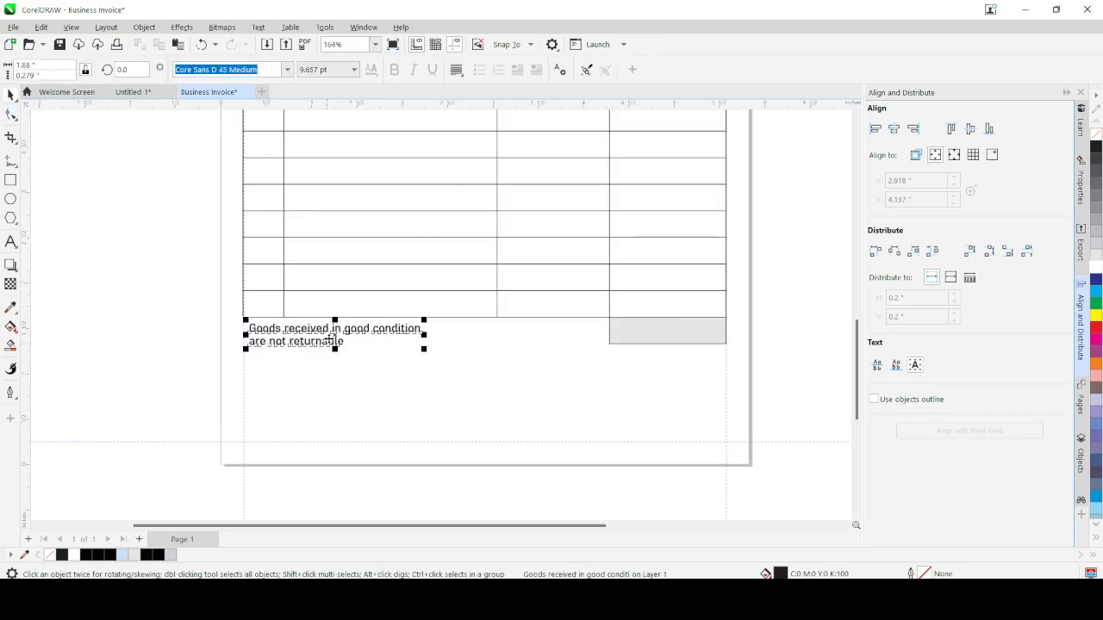
Step: Keep the note in Core Sans D 45 Medium, italicize it, and shrink it to about 7.5 pt just below the table's lower-left corner
{"action": "left_click", "coordinate": [287, 70]}
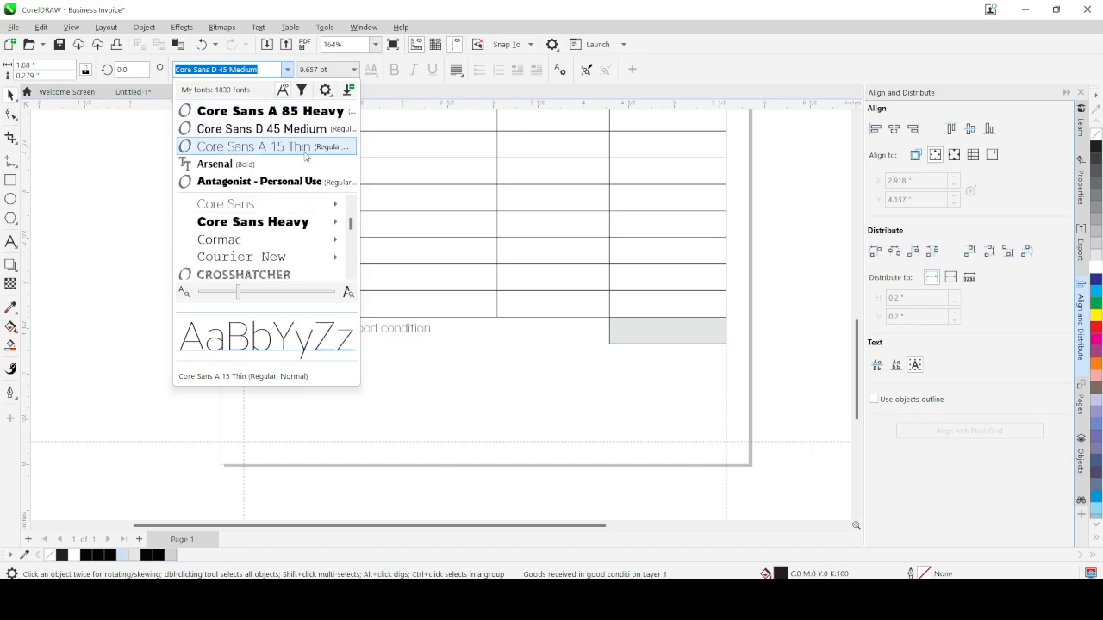
{"action": "left_click", "coordinate": [313, 130]}
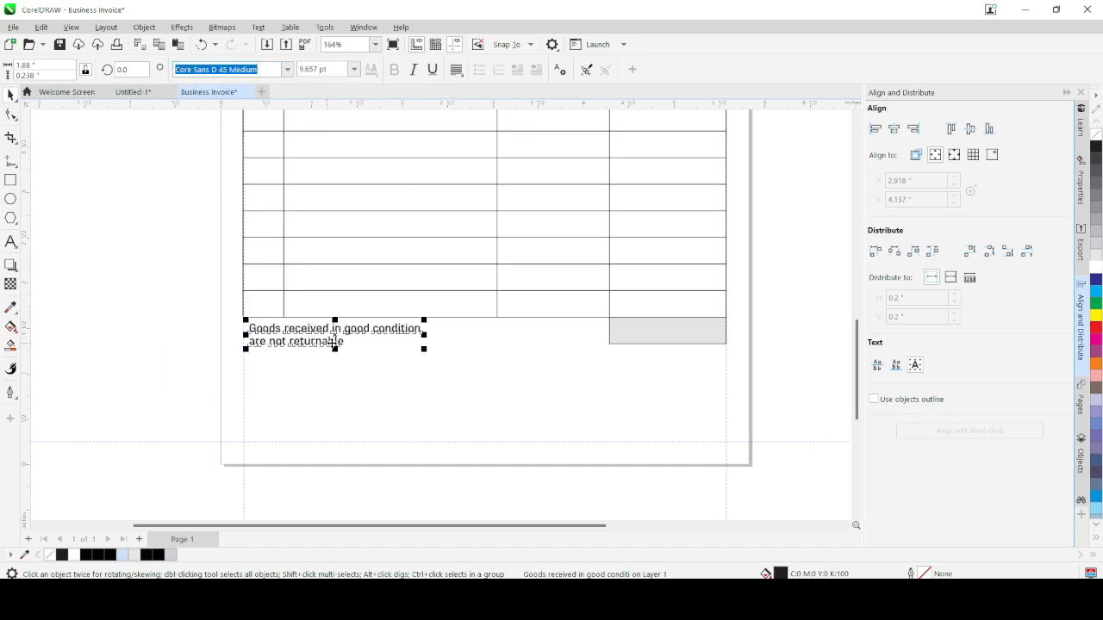
{"action": "left_click", "coordinate": [413, 69]}
{"action": "left_click_drag", "start_coordinate": [425, 350], "coordinate": [399, 353]}
{"action": "left_click_drag", "start_coordinate": [316, 339], "coordinate": [314, 343]}
Step: Copy the INVOICE heading text beside the shaded cell, change it to a black "TOTAL", and place it just left of that cell
{"action": "scroll", "coordinate": [384, 355], "scroll_direction": "down", "scroll_amount": 2}
{"action": "scroll", "coordinate": [443, 301], "scroll_direction": "down", "scroll_amount": 1}
{"action": "left_click_drag", "start_coordinate": [468, 173], "coordinate": [487, 332]}
{"action": "scroll", "coordinate": [534, 338], "scroll_direction": "up", "scroll_amount": 2}
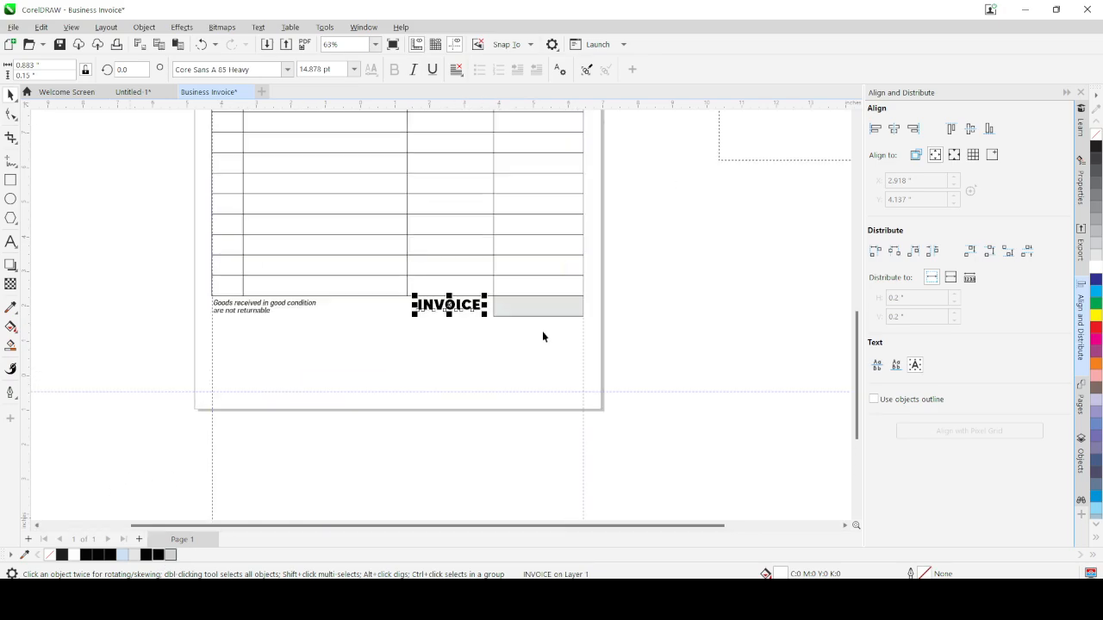
{"action": "scroll", "coordinate": [542, 338], "scroll_direction": "up", "scroll_amount": 3}
{"action": "left_click", "coordinate": [432, 307]}
{"action": "key", "text": "F8"}
{"action": "key", "text": "ctrl+a"}
{"action": "type", "text": "TOTAL"}
{"action": "key", "text": "ctrl+space"}
{"action": "left_click_drag", "start_coordinate": [385, 302], "coordinate": [426, 312]}
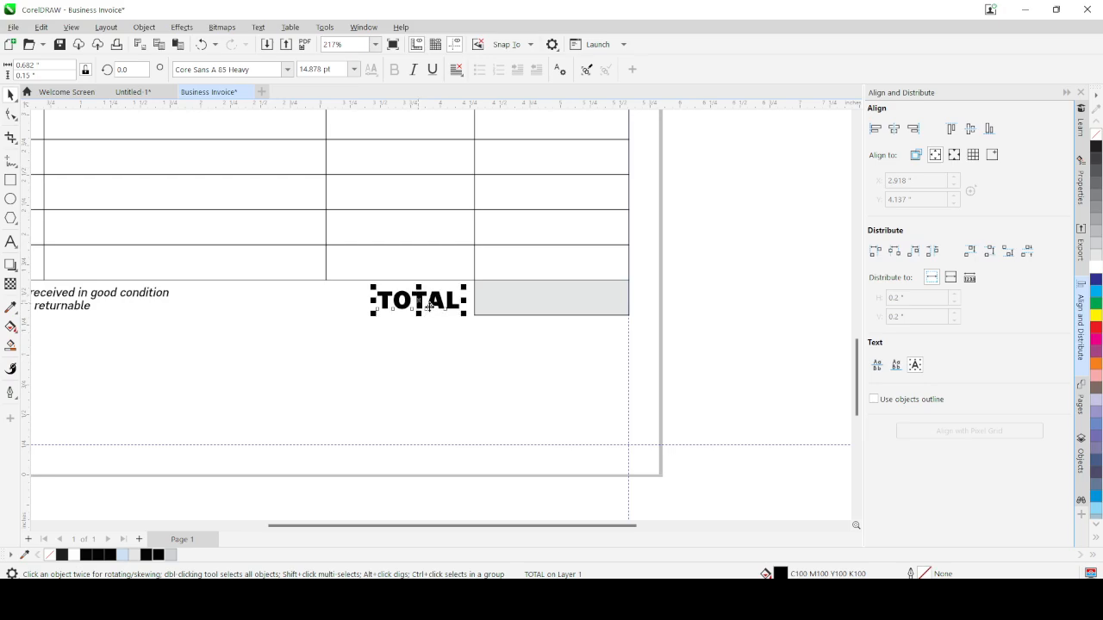
Step: Add the currency letter "N" after TOTAL and shift the label left so it sits clear of the shaded cell
{"action": "scroll", "coordinate": [479, 318], "scroll_direction": "down", "scroll_amount": 5}
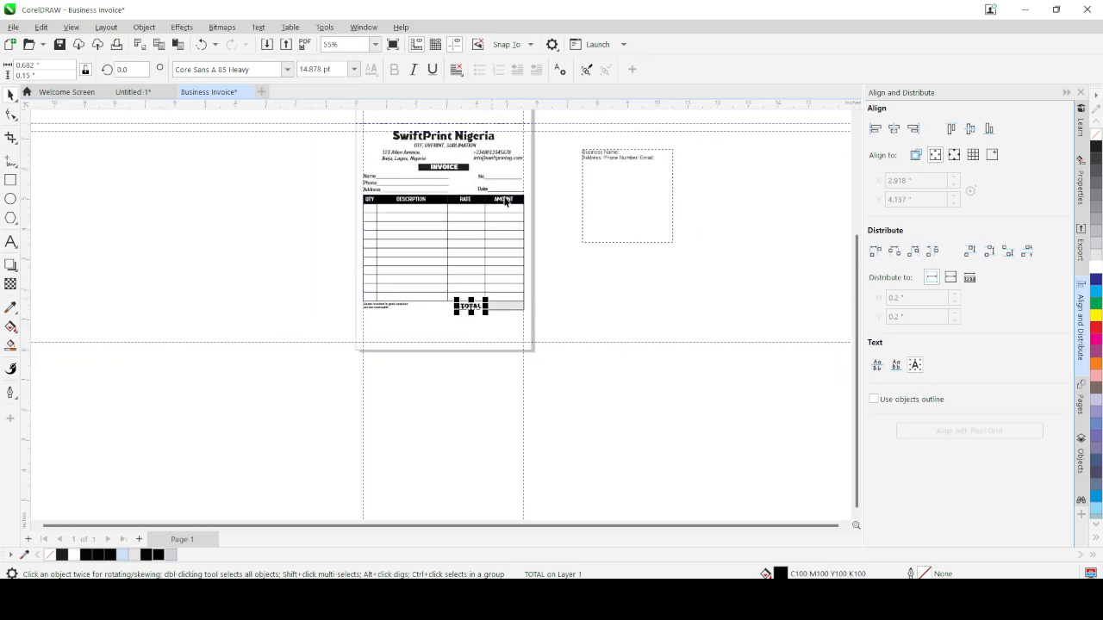
{"action": "scroll", "coordinate": [497, 274], "scroll_direction": "up", "scroll_amount": 4}
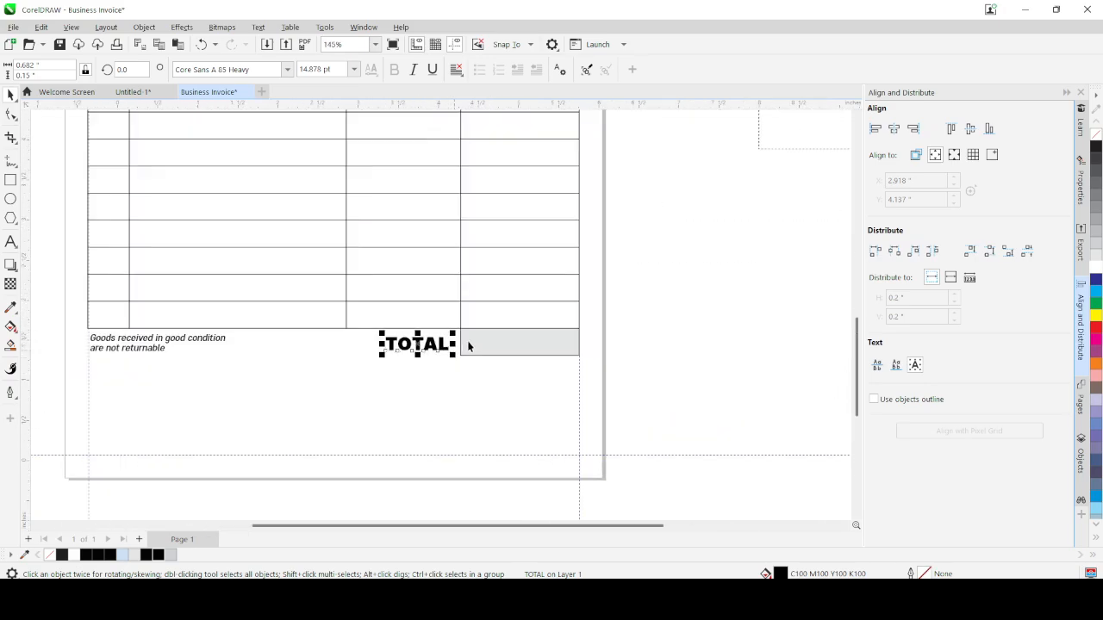
{"action": "left_click_drag", "start_coordinate": [411, 345], "coordinate": [396, 346]}
{"action": "double_click", "coordinate": [428, 349]}
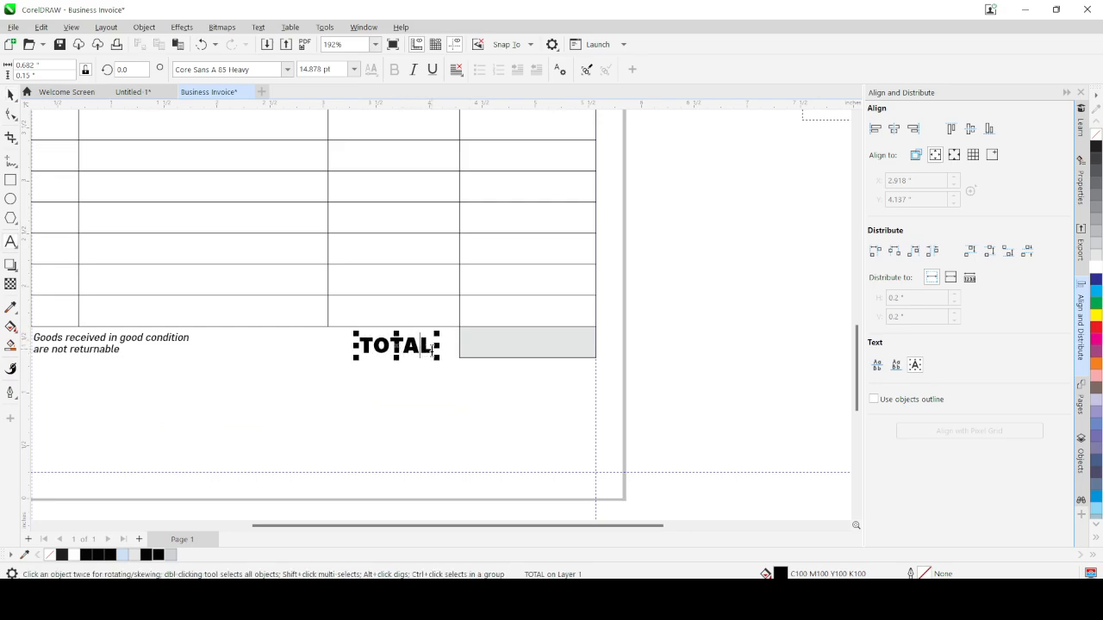
{"action": "type", "text": "n"}
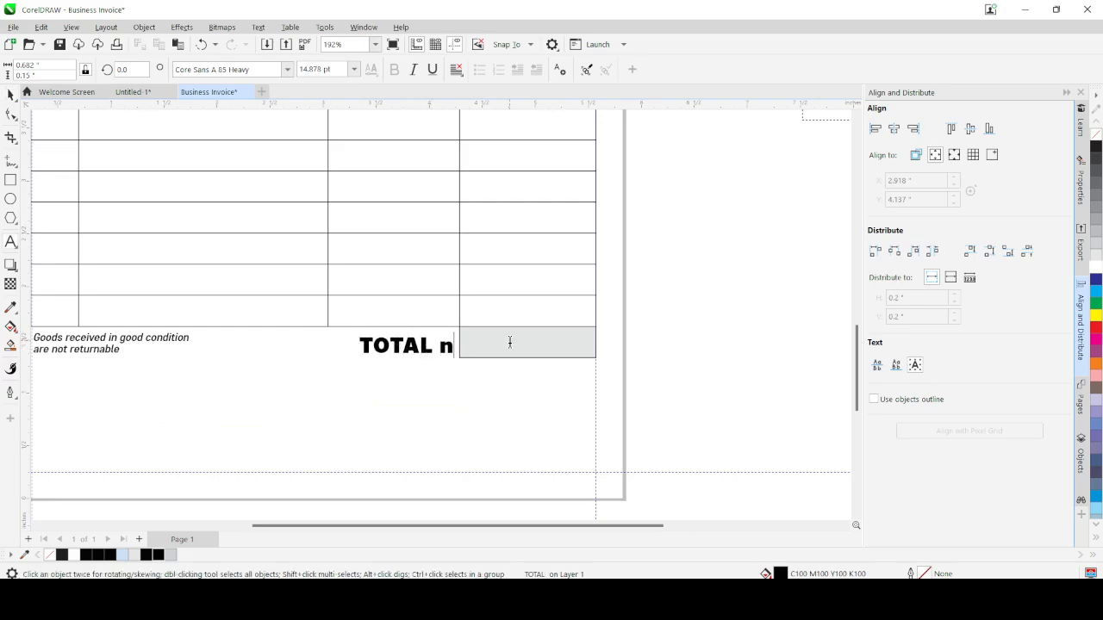
{"action": "key", "text": "BackSpace"}
{"action": "type", "text": "n"}
{"action": "key", "text": "BackSpace"}
{"action": "type", "text": "N"}
{"action": "key", "text": "ctrl+space"}
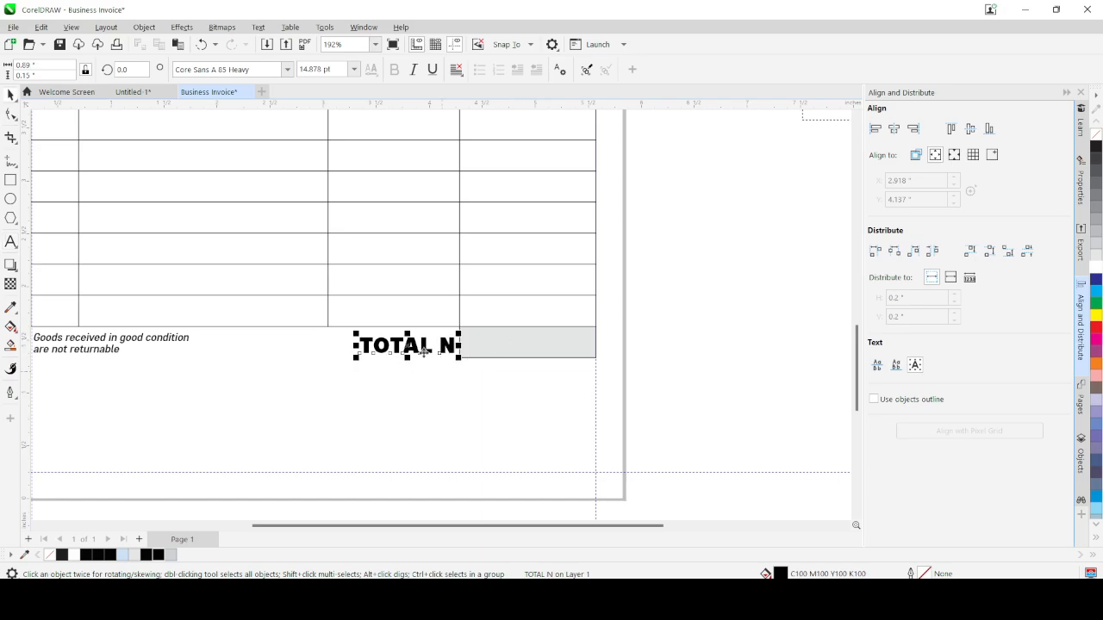
{"action": "mouse_move", "coordinate": [454, 345]}
{"action": "left_mouse_down"}
{"action": "mouse_move", "coordinate": [415, 341]}
{"action": "mouse_move", "coordinate": [435, 348]}
{"action": "left_mouse_up"}
Step: Apply a Double Thin strikethrough to the "N" in the TOTAL label to form a naira sign
{"action": "scroll", "coordinate": [466, 349], "scroll_direction": "up", "scroll_amount": 3}
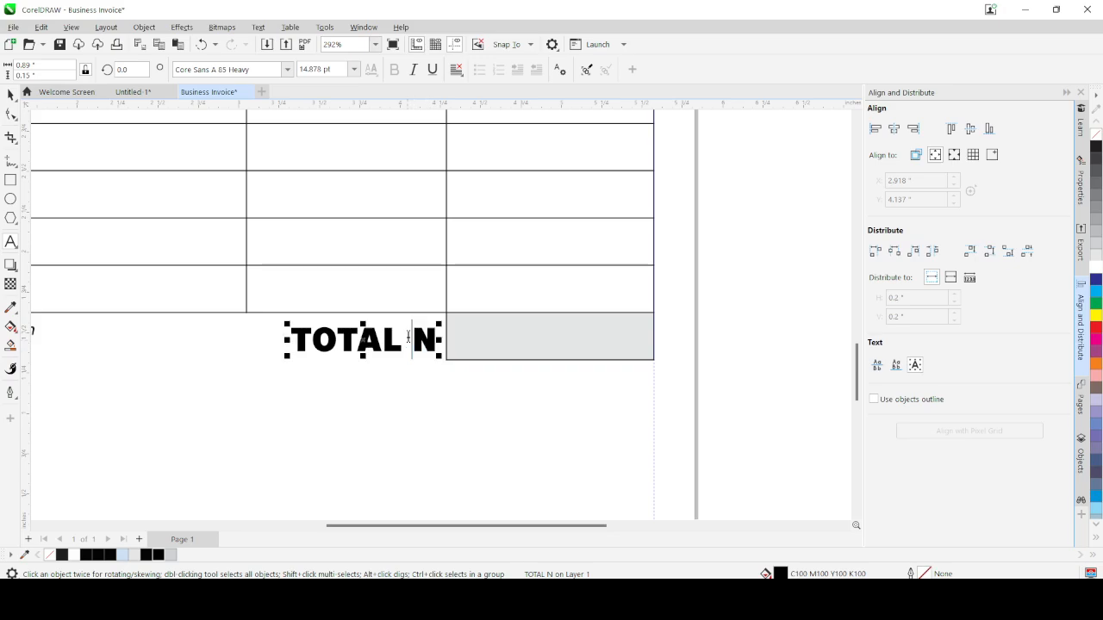
{"action": "mouse_move", "coordinate": [430, 337]}
{"action": "left_mouse_down"}
{"action": "mouse_move", "coordinate": [421, 363]}
{"action": "mouse_move", "coordinate": [429, 336]}
{"action": "left_mouse_up"}
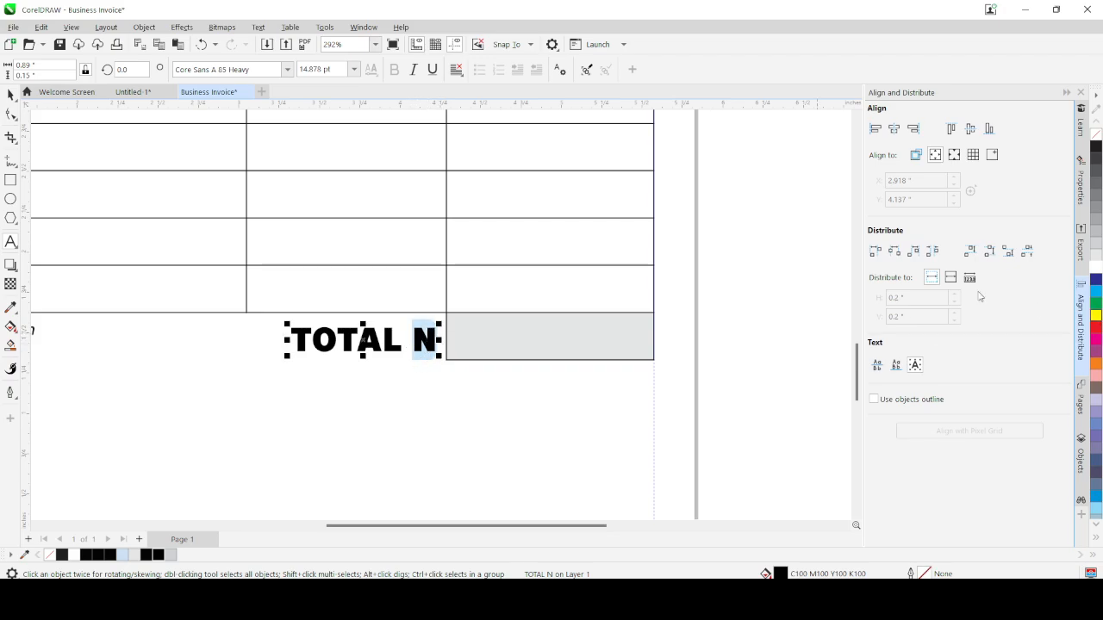
{"action": "left_click", "coordinate": [1081, 184]}
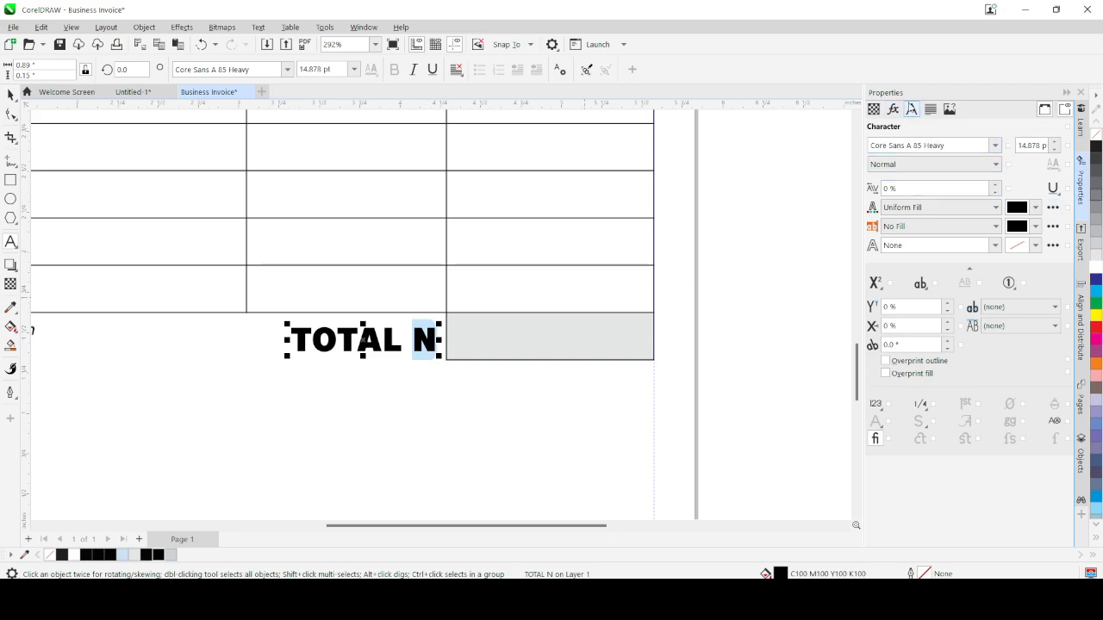
{"action": "left_click", "coordinate": [913, 114]}
{"action": "left_click", "coordinate": [970, 270]}
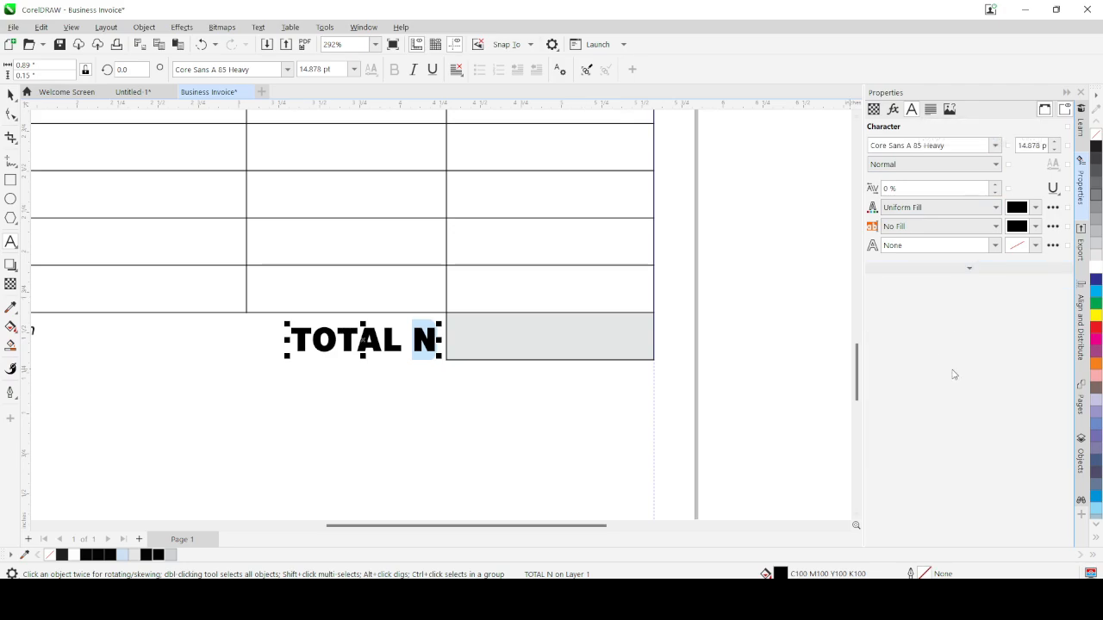
{"action": "left_click", "coordinate": [969, 269]}
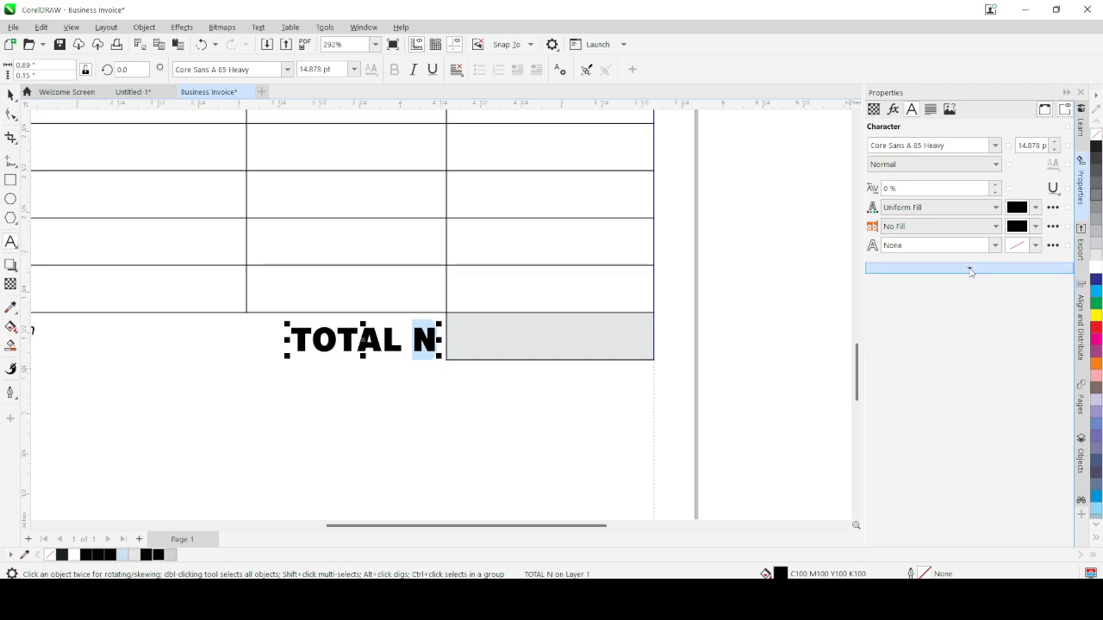
{"action": "left_click", "coordinate": [1004, 307]}
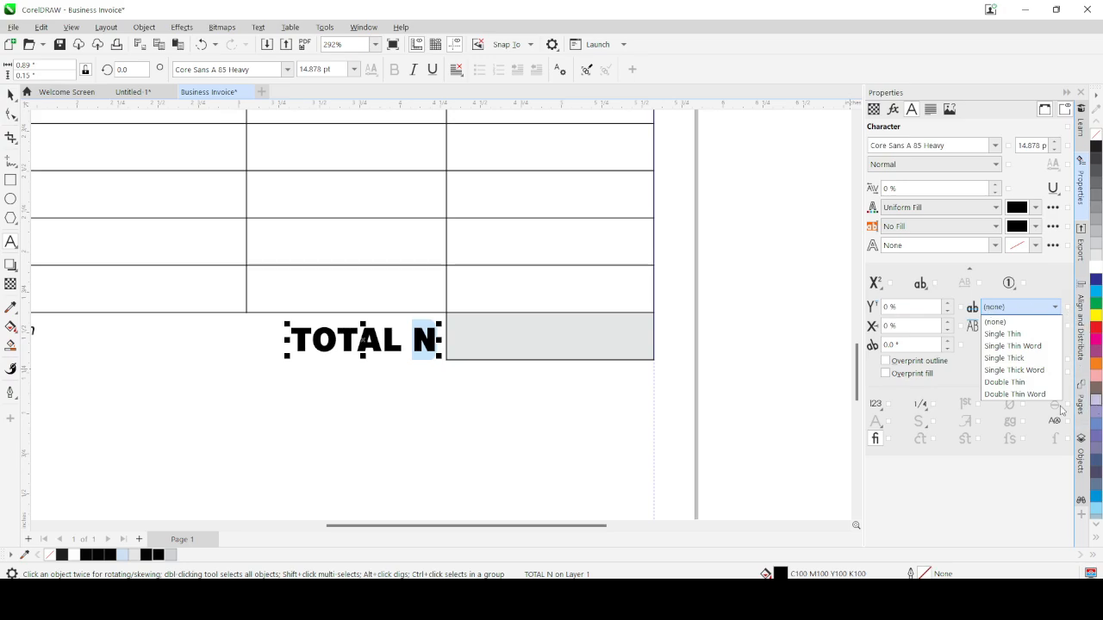
{"action": "left_click", "coordinate": [1019, 385]}
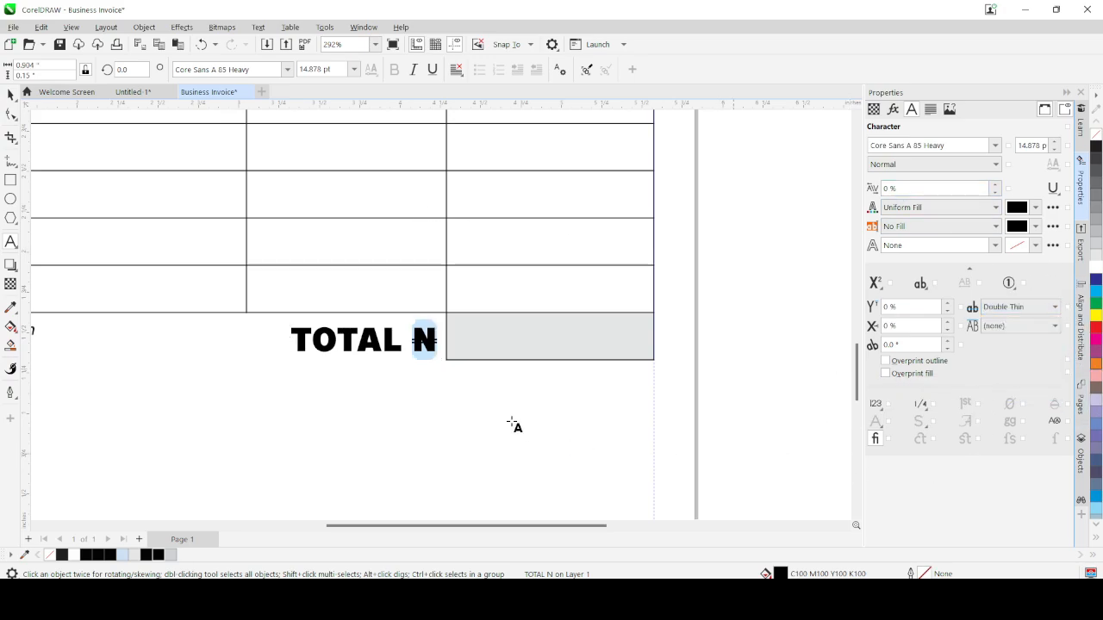
{"action": "left_click", "coordinate": [436, 346]}
{"action": "key", "text": "ctrl+space"}
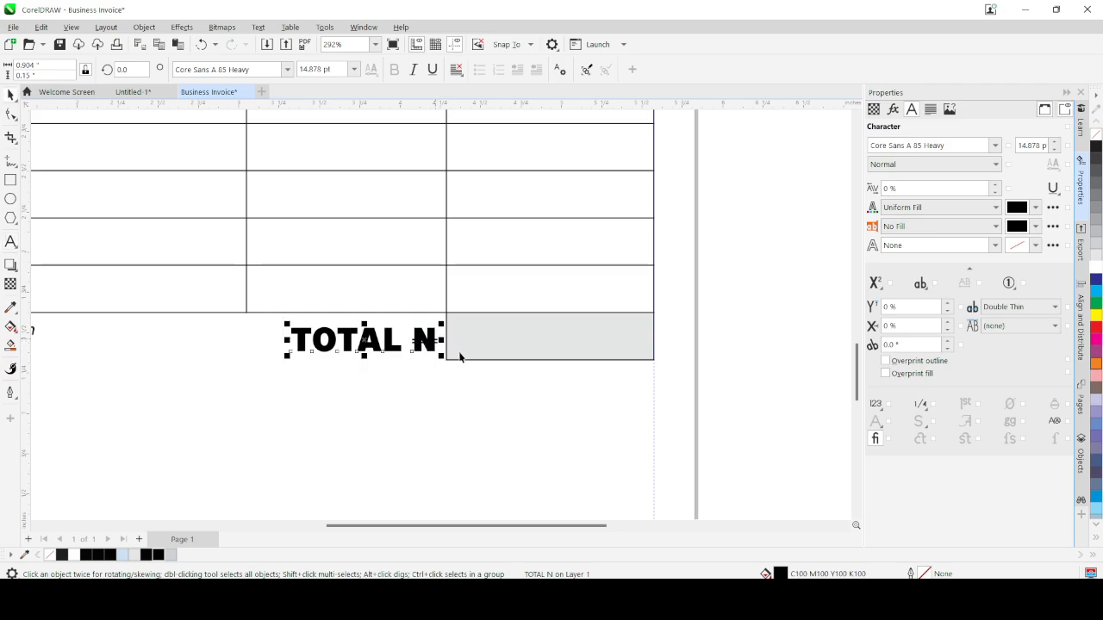
Step: Delete the business-details paragraph text frame lying outside the invoice page
{"action": "scroll", "coordinate": [493, 312], "scroll_direction": "down", "scroll_amount": 5}
{"action": "scroll", "coordinate": [508, 215], "scroll_direction": "down", "scroll_amount": 1}
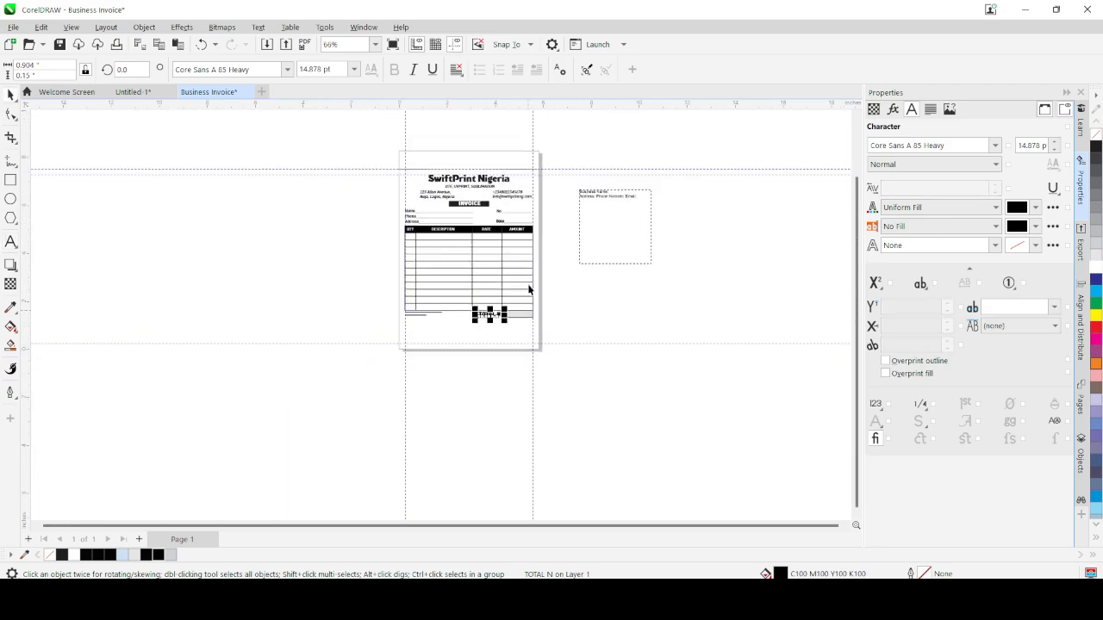
{"action": "scroll", "coordinate": [527, 227], "scroll_direction": "up", "scroll_amount": 2}
{"action": "scroll", "coordinate": [497, 494], "scroll_direction": "up", "scroll_amount": 1}
{"action": "left_click", "coordinate": [660, 256]}
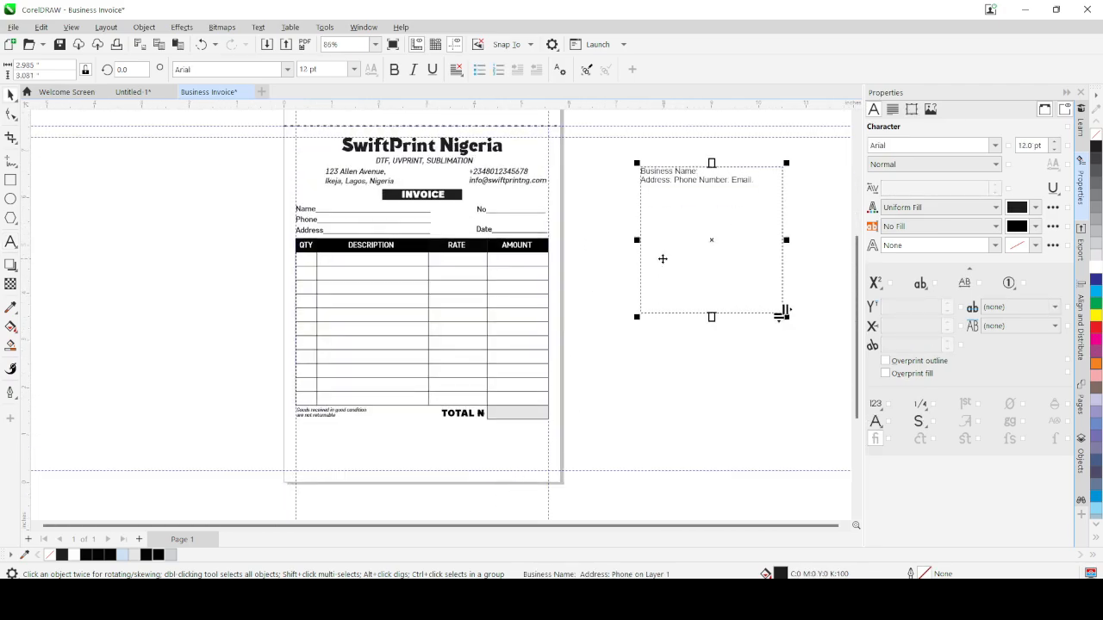
{"action": "key", "text": "Delete"}
Step: Duplicate the goods-received note a short distance below the original, aligned with the page's left margin guide
{"action": "scroll", "coordinate": [390, 498], "scroll_direction": "up", "scroll_amount": 1}
{"action": "scroll", "coordinate": [453, 402], "scroll_direction": "down", "scroll_amount": 1}
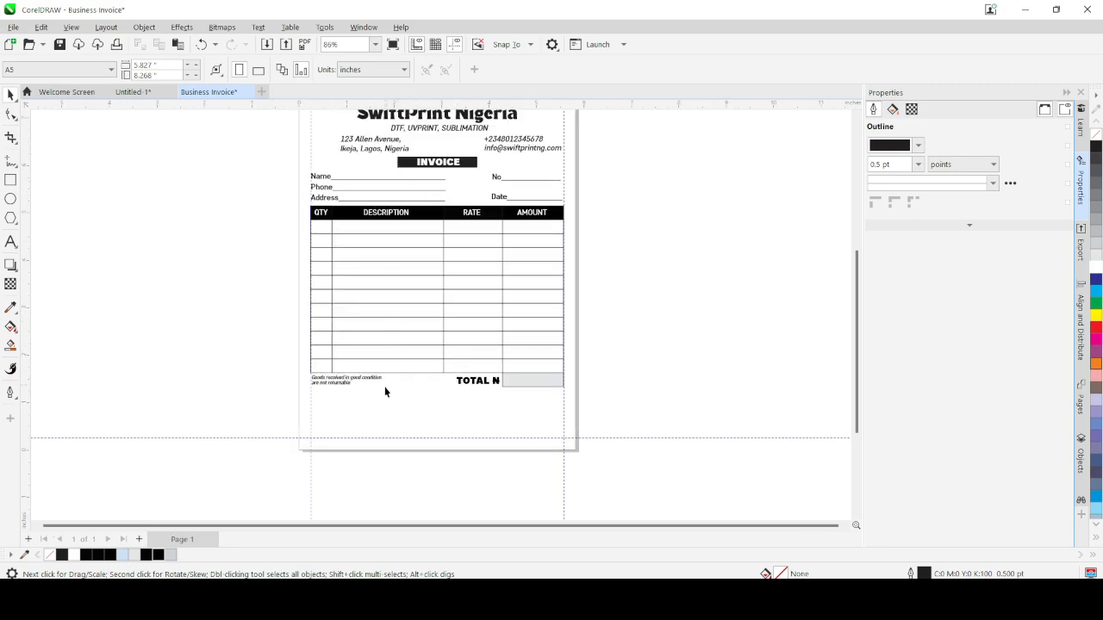
{"action": "scroll", "coordinate": [517, 497], "scroll_direction": "up", "scroll_amount": 2}
{"action": "left_click", "coordinate": [296, 323]}
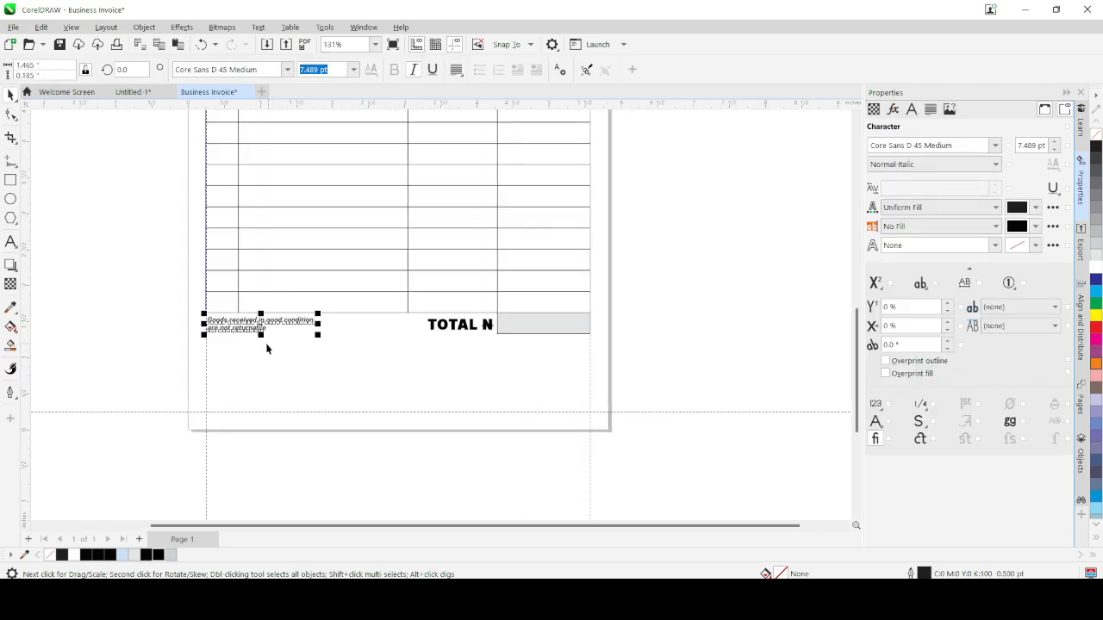
{"action": "left_click_drag", "start_coordinate": [261, 328], "coordinate": [269, 368]}
{"action": "right_click", "coordinate": [269, 367]}
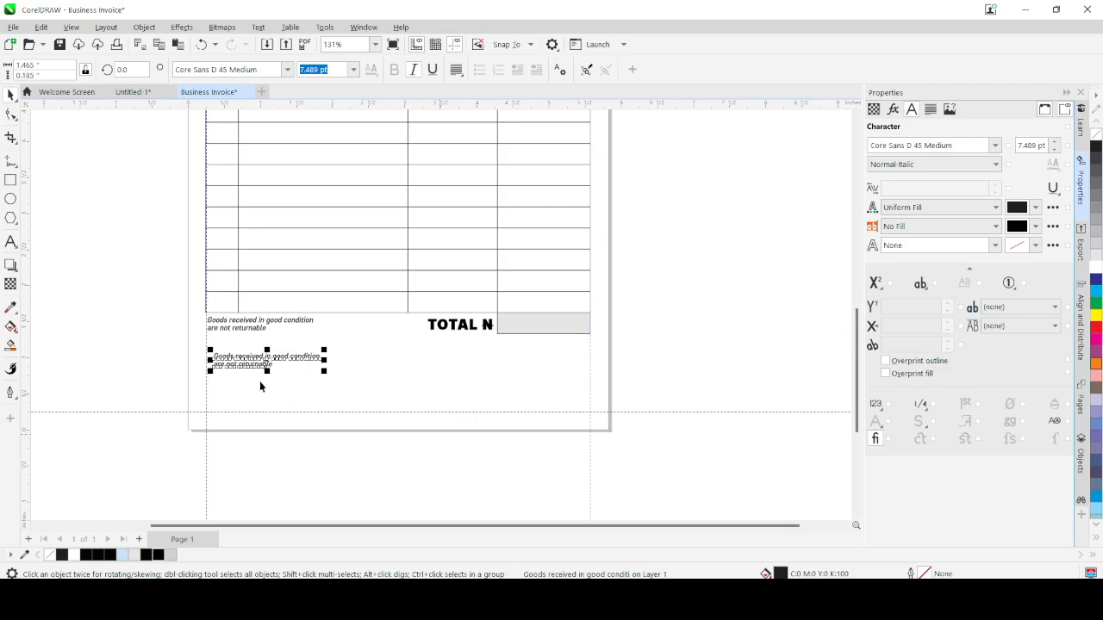
{"action": "left_click_drag", "start_coordinate": [269, 361], "coordinate": [263, 374]}
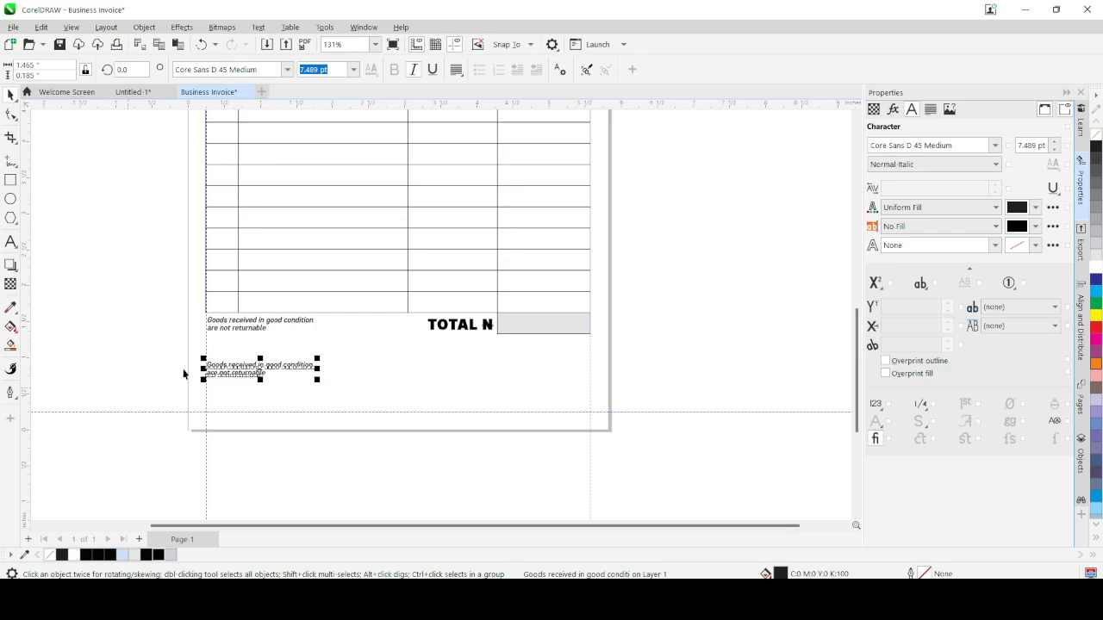
Step: Replace the duplicated note's text with "Total Amount in words" followed by an underscore line to the right margin and a second full-width underscore line
{"action": "double_click", "coordinate": [263, 366]}
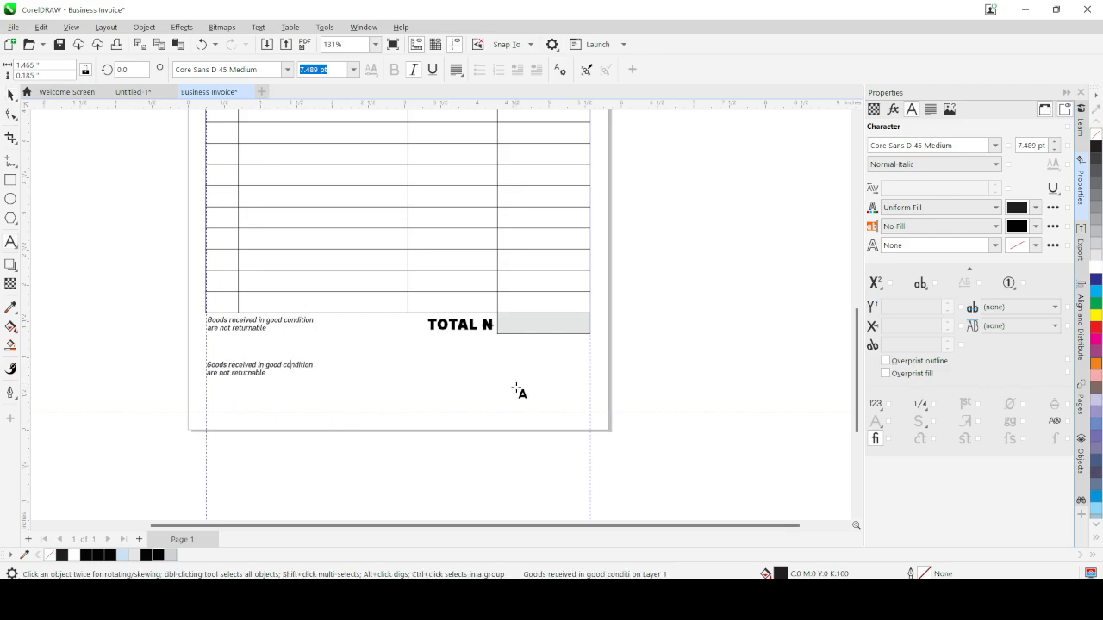
{"action": "key", "text": "ctrl+a"}
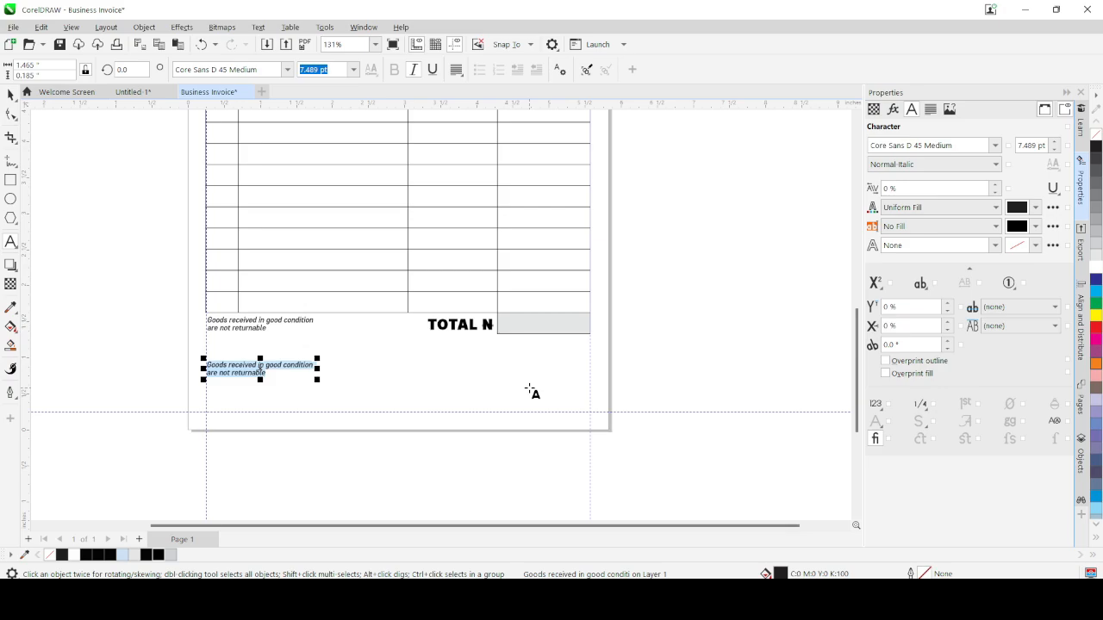
{"action": "type", "text": "Total Amount in words____________________"}
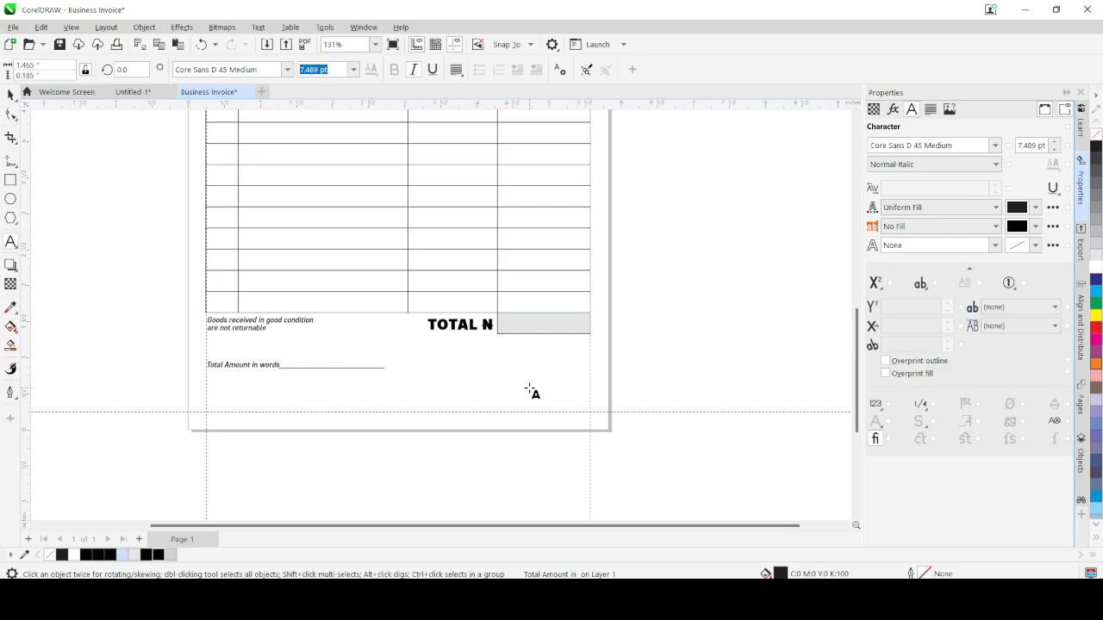
{"action": "type", "text": "________________________________________"}
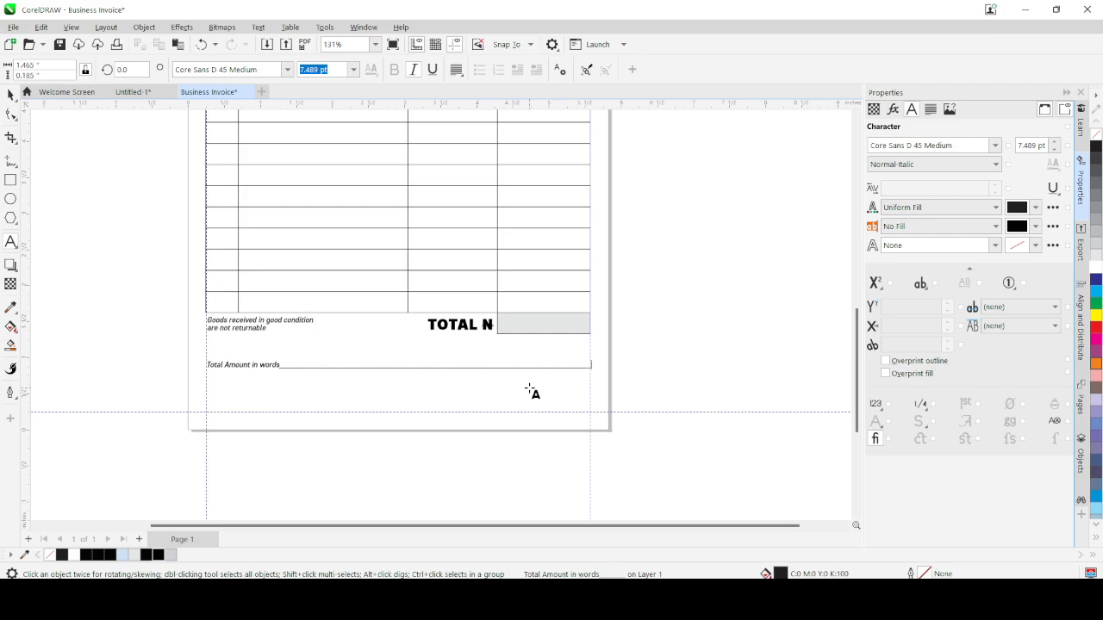
{"action": "key", "text": "Return"}
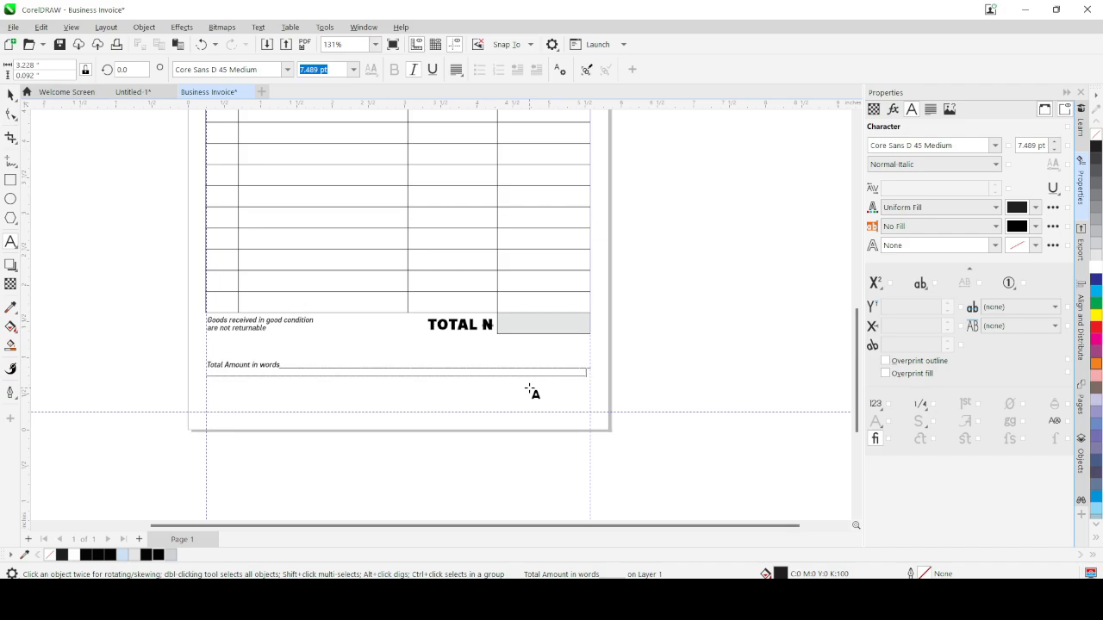
Step: Widen the line spacing between the two amount-in-words lines and shift the text block slightly up
{"action": "scroll", "coordinate": [239, 385], "scroll_direction": "up", "scroll_amount": 1}
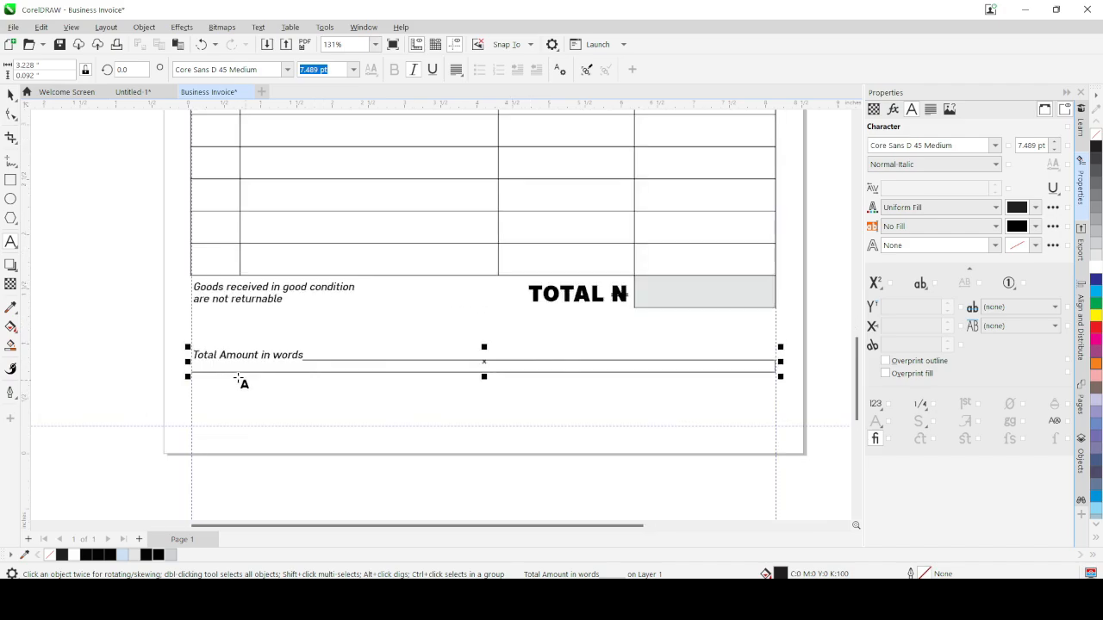
{"action": "scroll", "coordinate": [383, 348], "scroll_direction": "down", "scroll_amount": 1}
{"action": "scroll", "coordinate": [418, 367], "scroll_direction": "up", "scroll_amount": 1}
{"action": "scroll", "coordinate": [420, 368], "scroll_direction": "up", "scroll_amount": 1}
{"action": "key", "text": "Escape"}
{"action": "left_click_drag", "start_coordinate": [476, 335], "coordinate": [476, 339]}
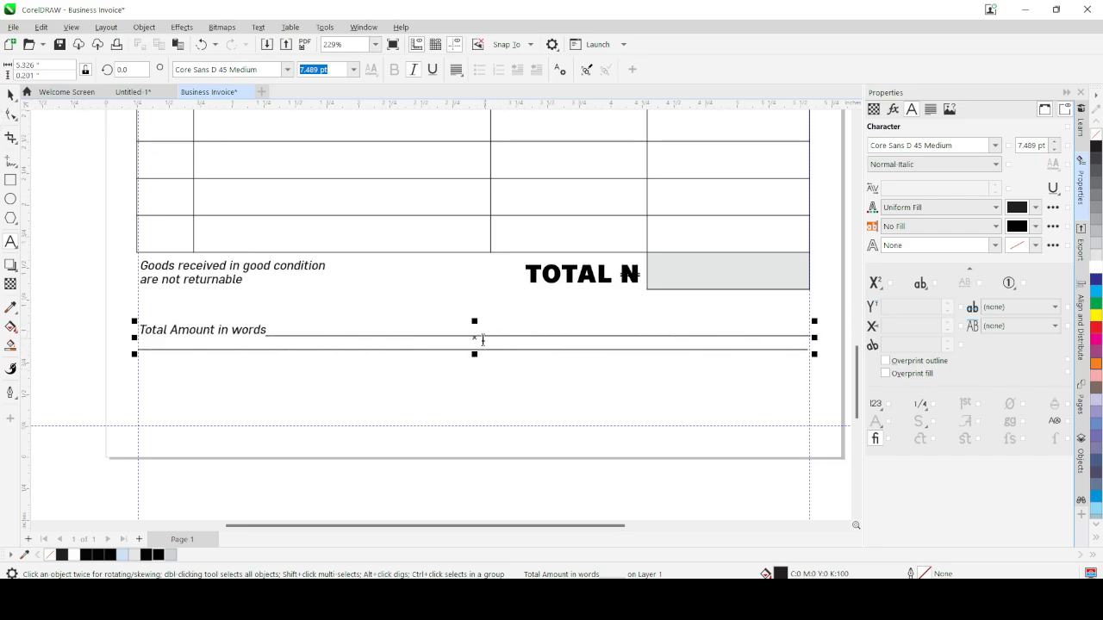
{"action": "left_click", "coordinate": [11, 116]}
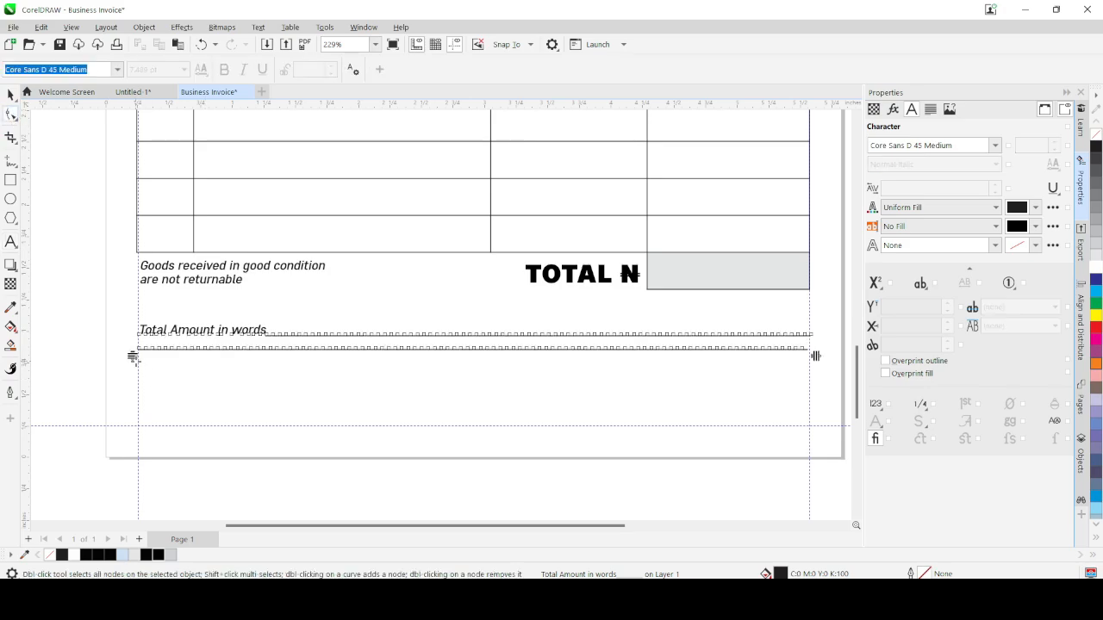
{"action": "left_click_drag", "start_coordinate": [132, 356], "coordinate": [133, 382]}
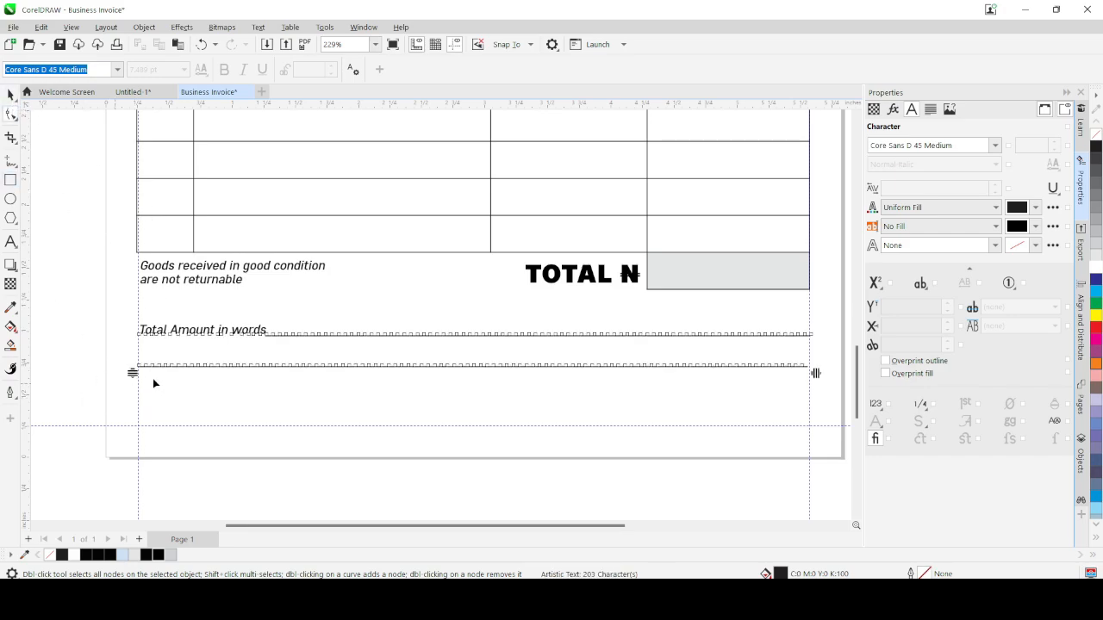
{"action": "left_click_drag", "start_coordinate": [132, 373], "coordinate": [136, 372]}
{"action": "key", "text": "space"}
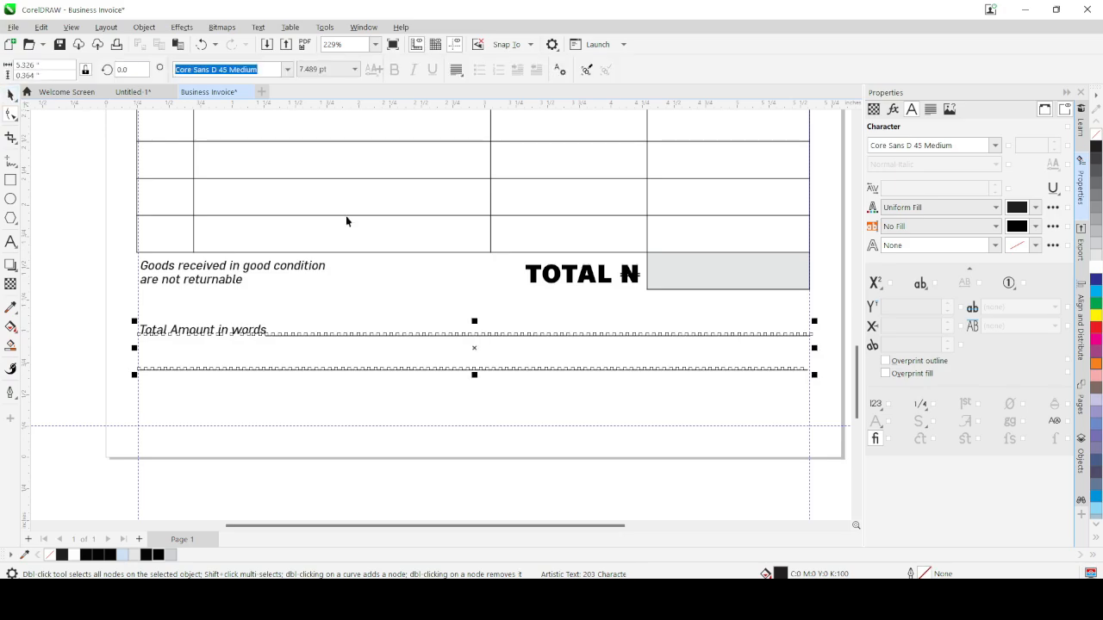
{"action": "scroll", "coordinate": [299, 331], "scroll_direction": "down", "scroll_amount": 1}
{"action": "scroll", "coordinate": [447, 407], "scroll_direction": "down", "scroll_amount": 3}
{"action": "scroll", "coordinate": [500, 393], "scroll_direction": "up", "scroll_amount": 2}
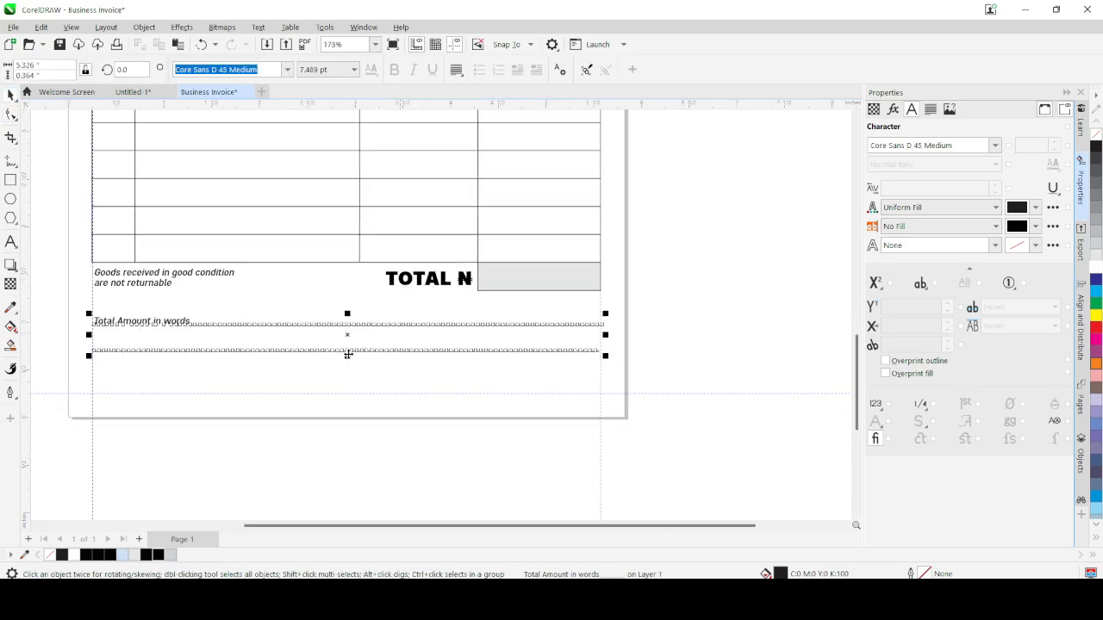
{"action": "left_click_drag", "start_coordinate": [347, 333], "coordinate": [348, 333]}
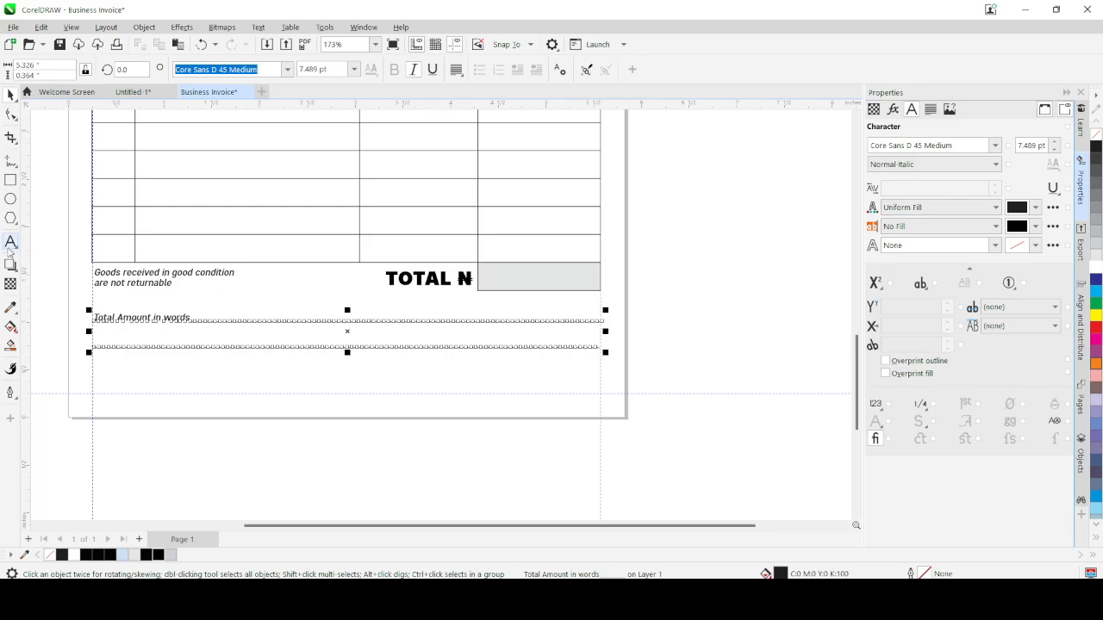
Step: Duplicate the goods-received note below the amount-in-words lines and replace its text with a short underscore signature line
{"action": "left_click", "coordinate": [163, 282]}
{"action": "left_click_drag", "start_coordinate": [164, 282], "coordinate": [169, 390]}
{"action": "right_click", "coordinate": [173, 391]}
{"action": "key", "text": "F8"}
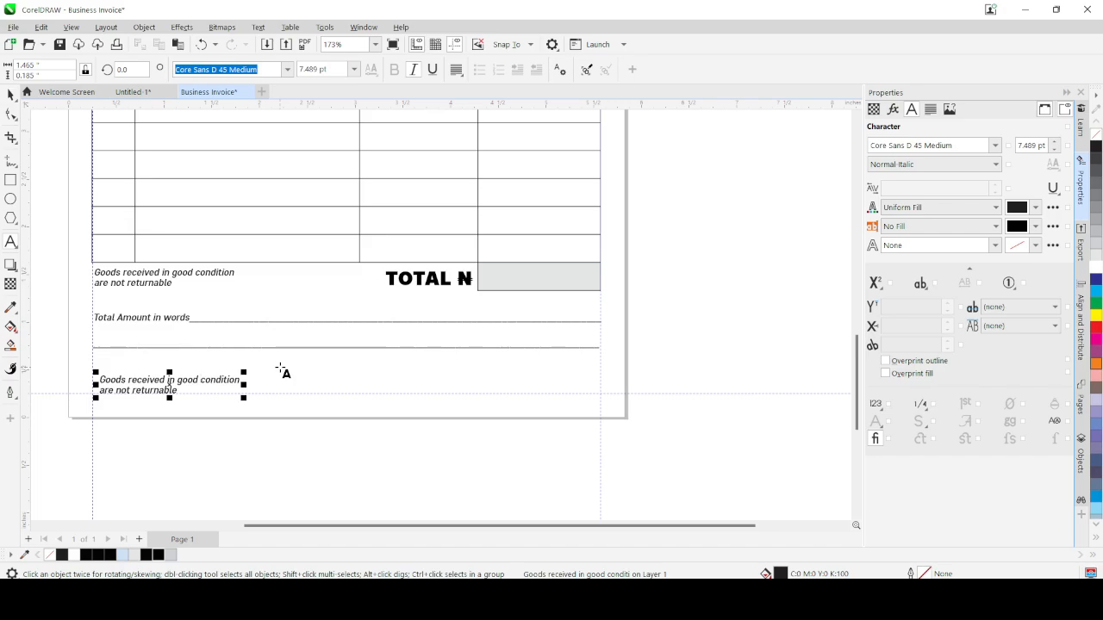
{"action": "key", "text": "ctrl+a"}
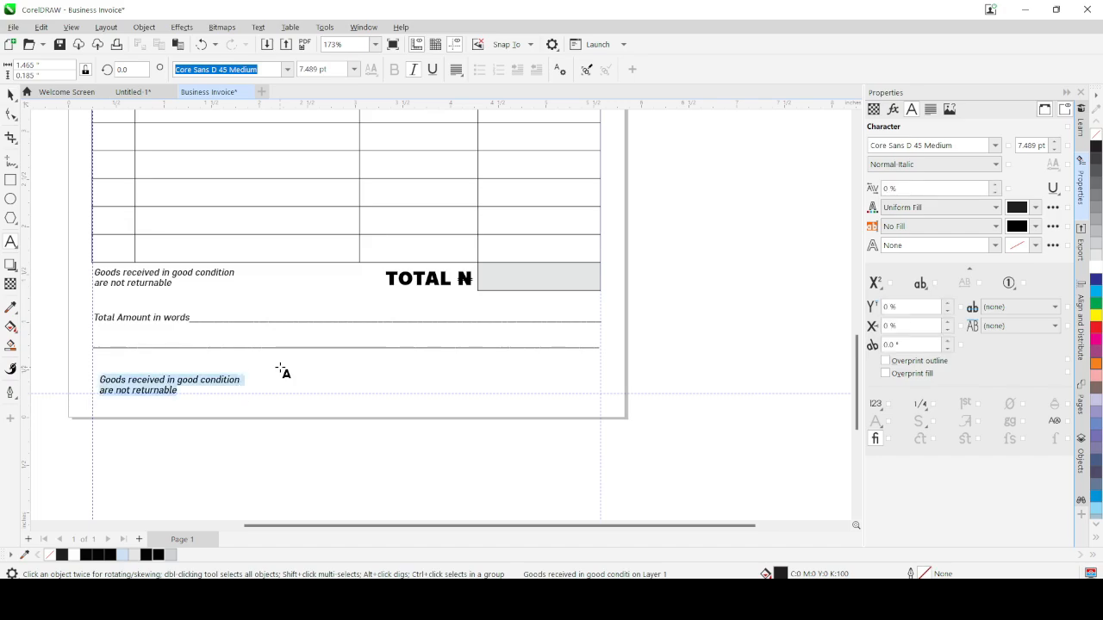
{"action": "key", "text": "Delete"}
{"action": "type", "text": "________________________________"}
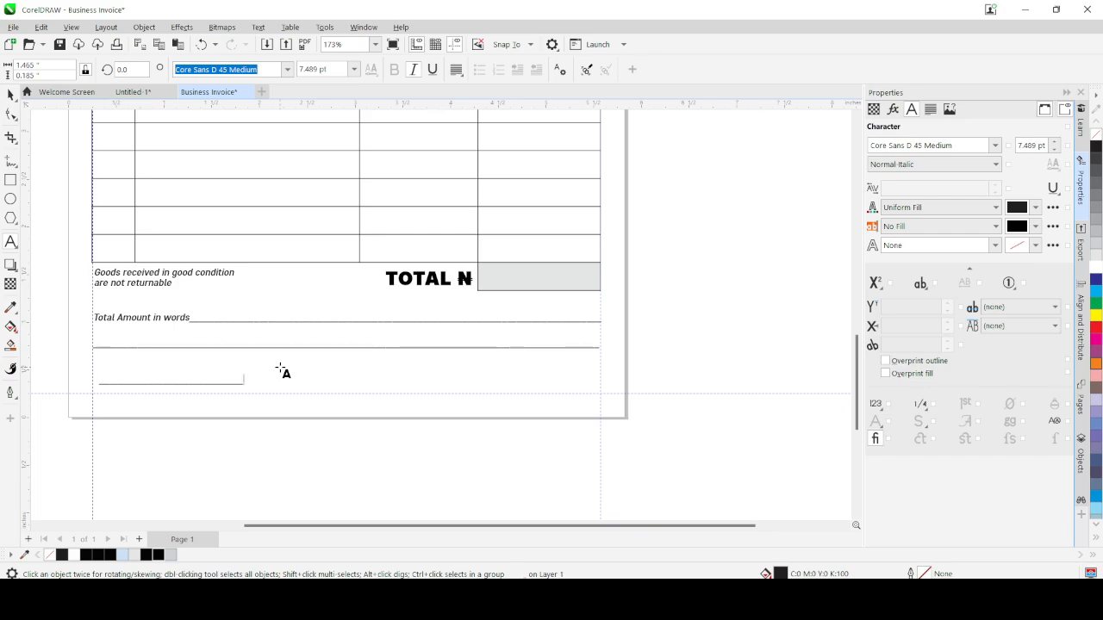
{"action": "key", "text": "Escape"}
{"action": "key", "text": "Escape"}
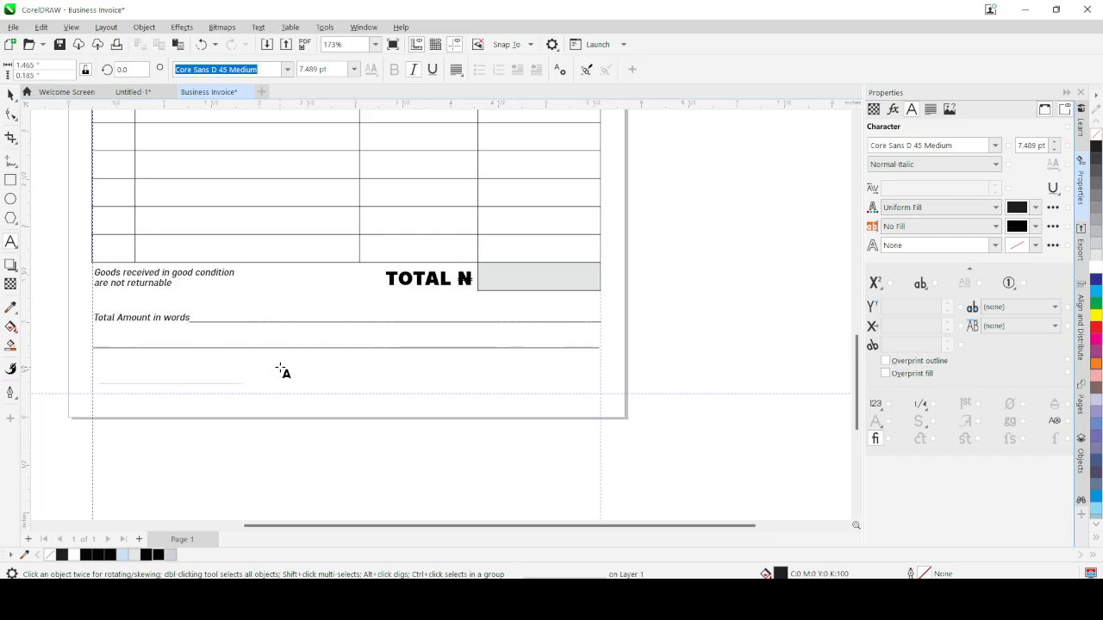
Step: Add the caption "Customer's Signature" under the signature line and center-align the text
{"action": "type", "text": "Customers"}
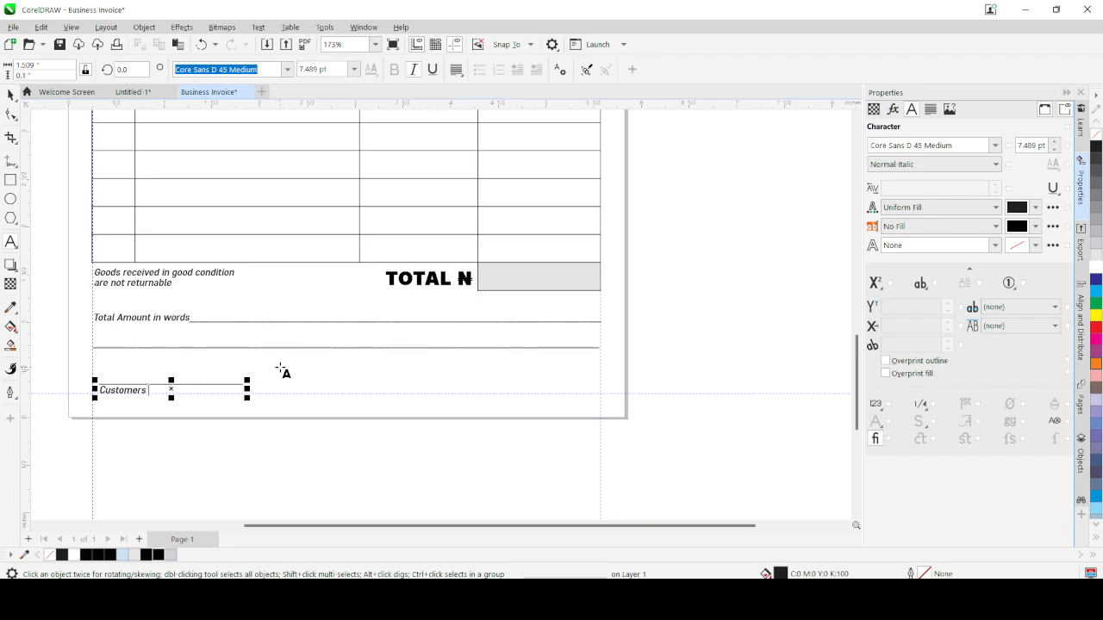
{"action": "type", "text": "' Signat"}
{"action": "key", "text": "ctrl+space"}
{"action": "left_click", "coordinate": [456, 69]}
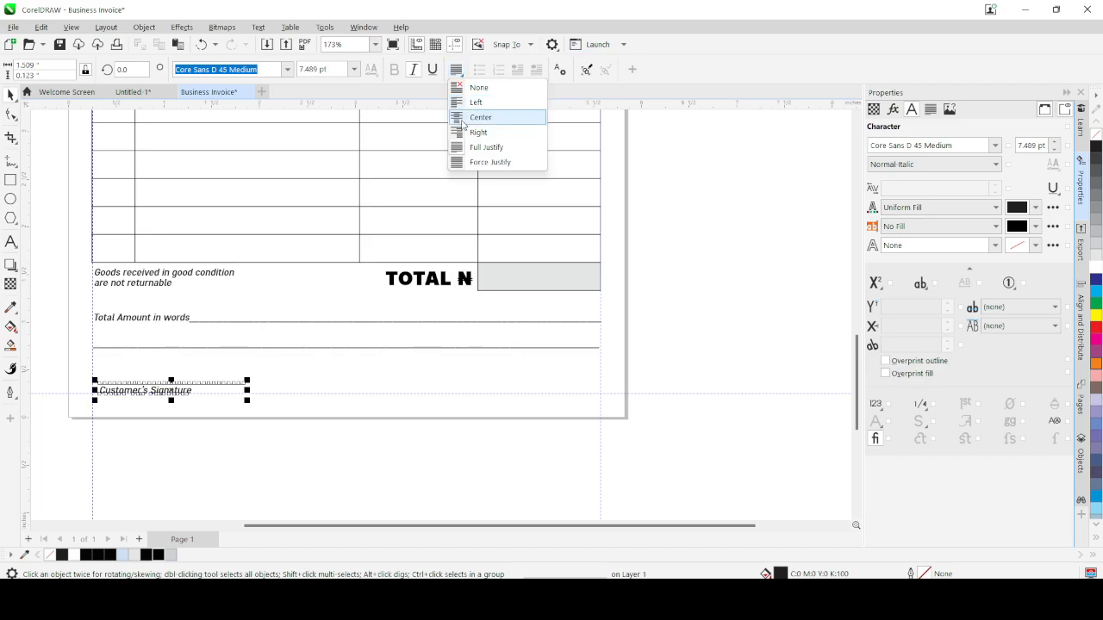
{"action": "left_click", "coordinate": [480, 117]}
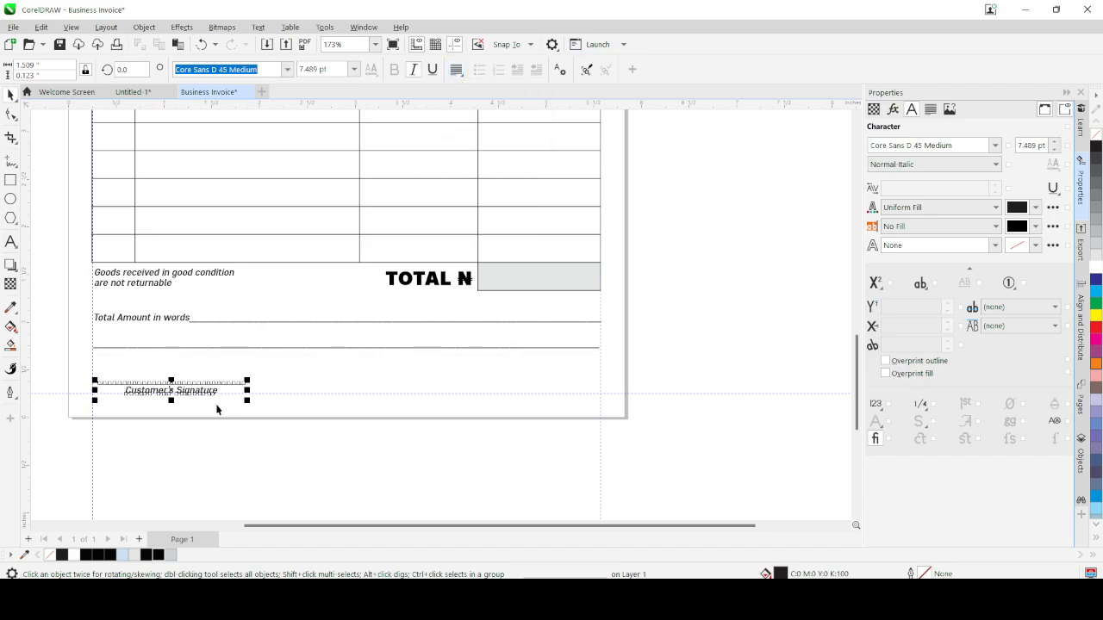
Step: Raise the customer's signature block slightly, duplicate it at the right margin guide, and change the copy's caption to "Manager's Signature"
{"action": "left_click", "coordinate": [174, 389]}
{"action": "mouse_move", "coordinate": [171, 386]}
{"action": "left_mouse_down"}
{"action": "mouse_move", "coordinate": [531, 393]}
{"action": "mouse_move", "coordinate": [516, 386]}
{"action": "left_mouse_up"}
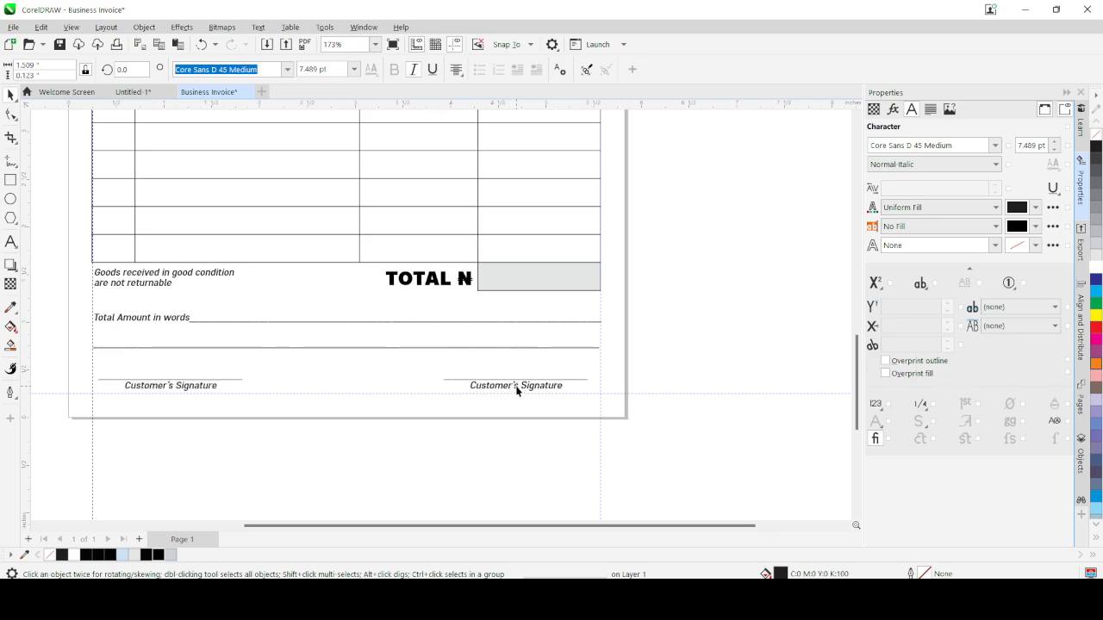
{"action": "double_click", "coordinate": [539, 388]}
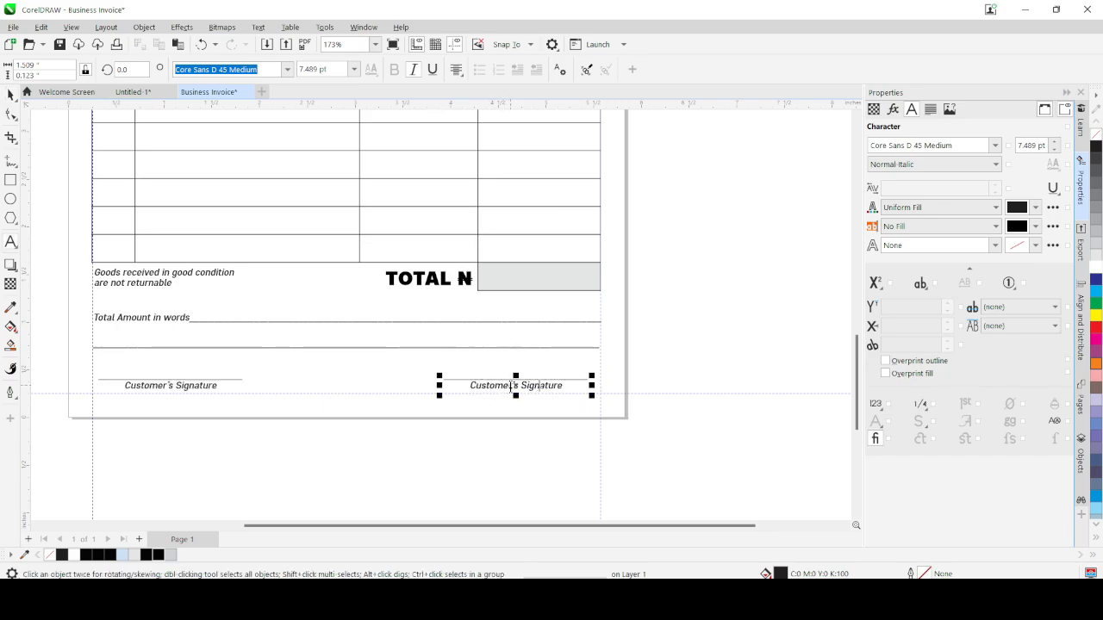
{"action": "left_click_drag", "start_coordinate": [511, 386], "coordinate": [469, 386]}
{"action": "type", "text": "Manager"}
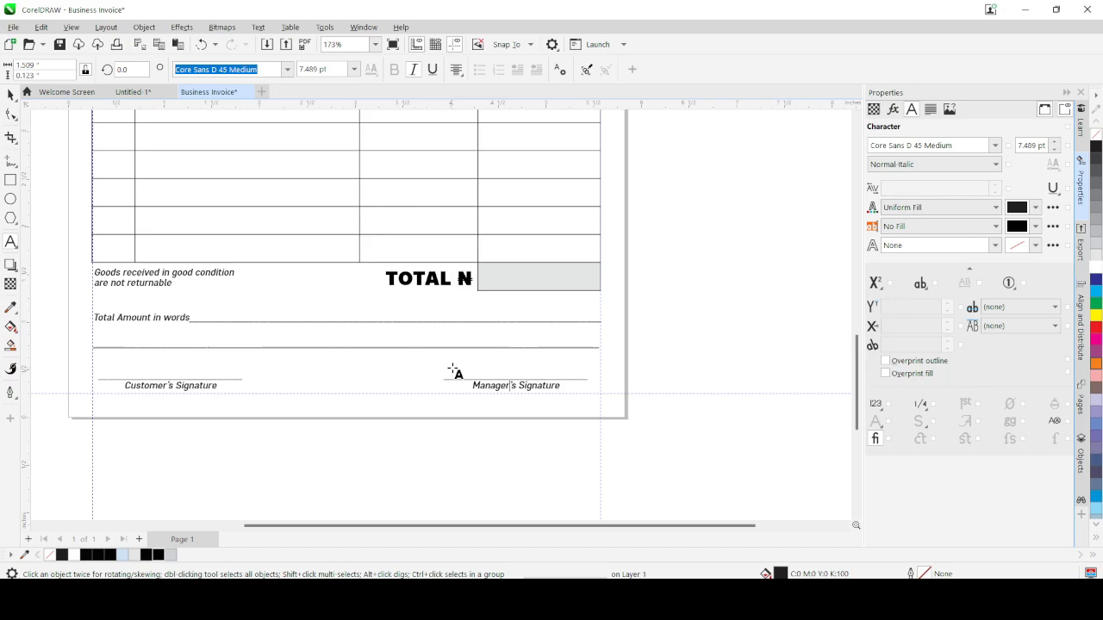
{"action": "key", "text": "ctrl+space"}
Step: Review the whole invoice layout, from the header and customer fields to the table, total and signature lines
{"action": "scroll", "coordinate": [517, 366], "scroll_direction": "down", "scroll_amount": 3}
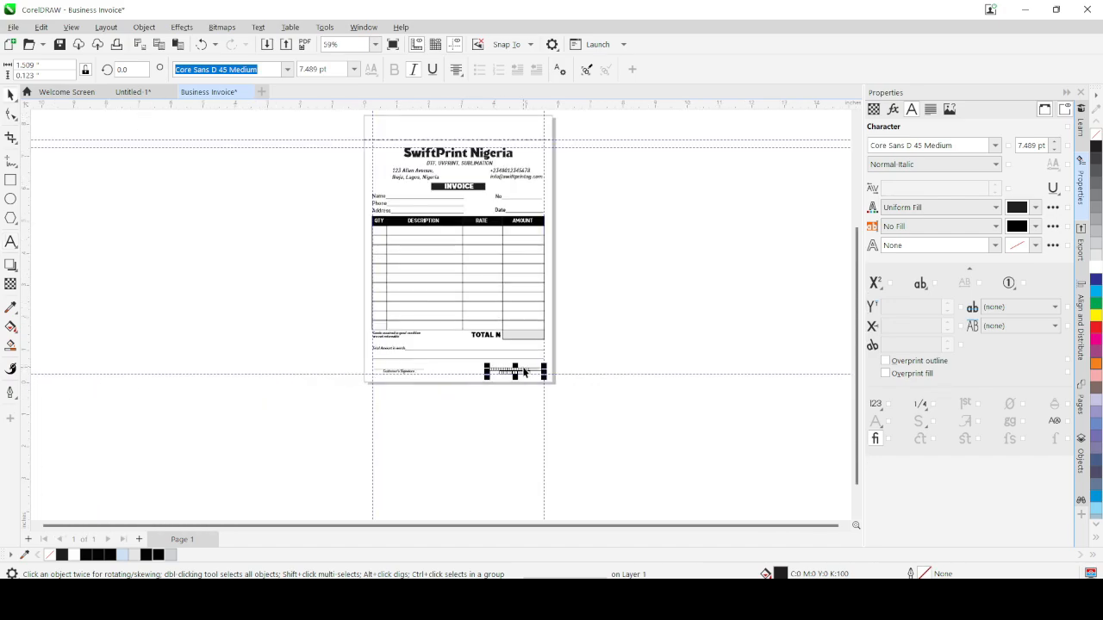
{"action": "scroll", "coordinate": [517, 320], "scroll_direction": "up", "scroll_amount": 2}
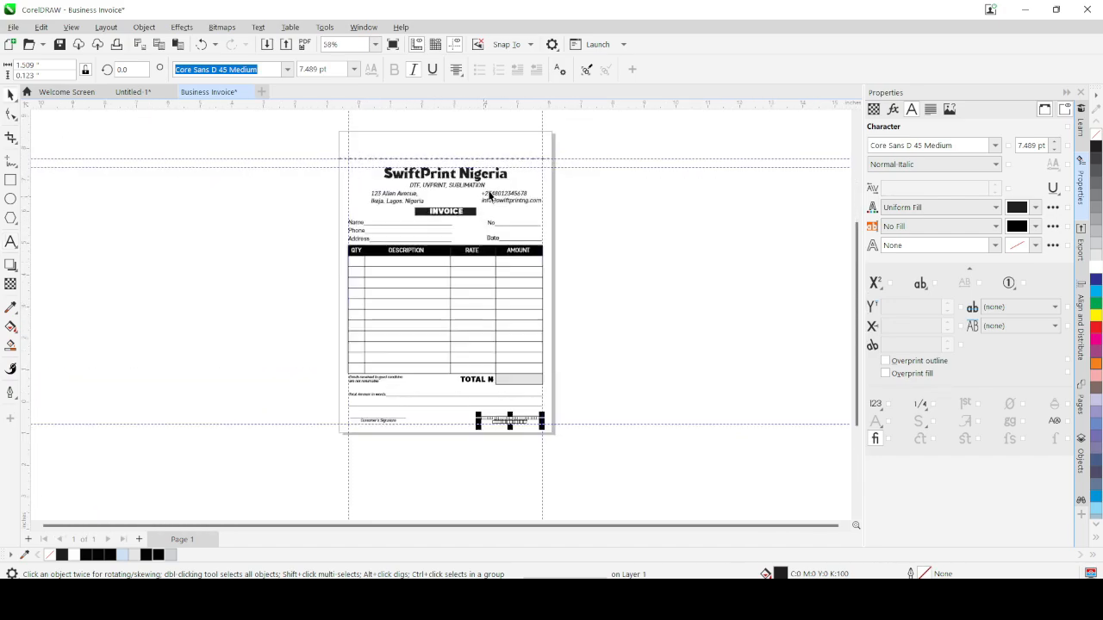
{"action": "scroll", "coordinate": [489, 195], "scroll_direction": "up", "scroll_amount": 1}
{"action": "scroll", "coordinate": [491, 164], "scroll_direction": "down", "scroll_amount": 1}
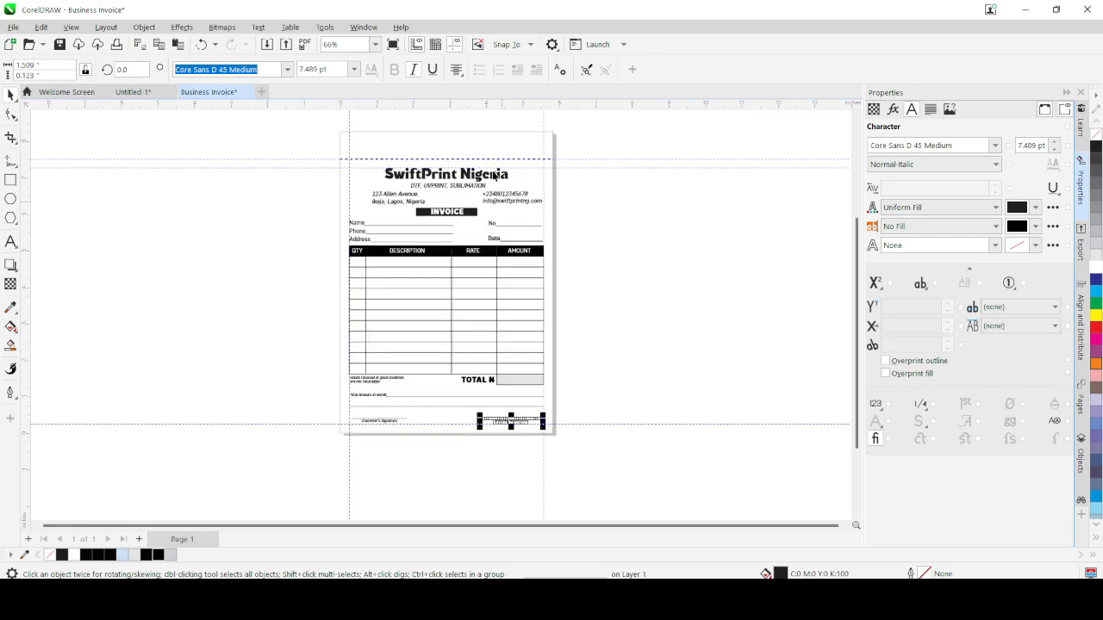
{"action": "scroll", "coordinate": [494, 155], "scroll_direction": "up", "scroll_amount": 2}
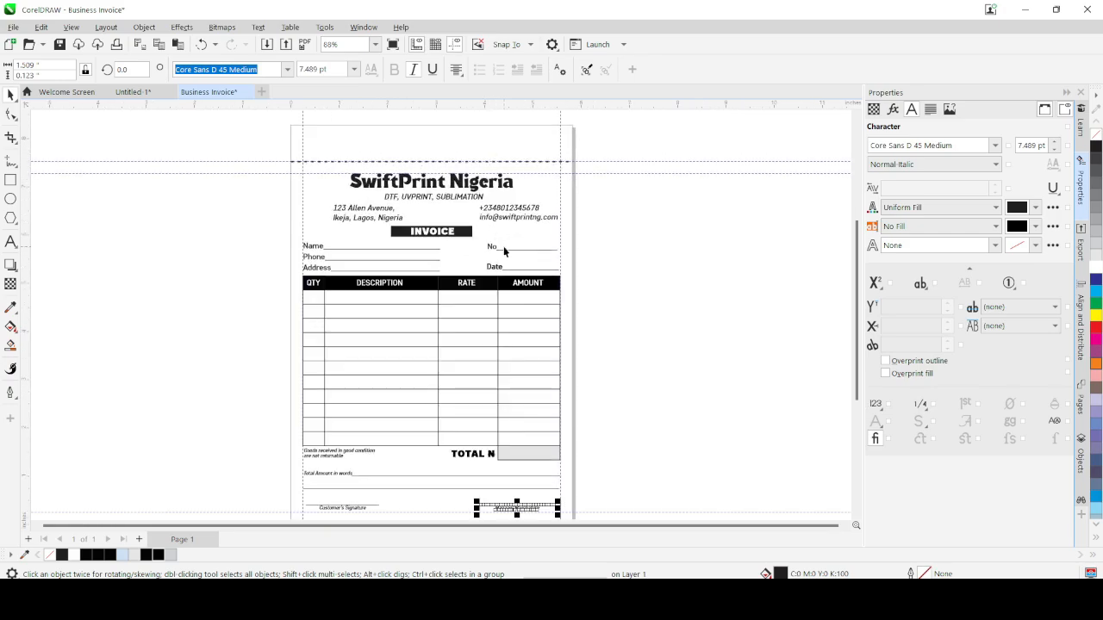
{"action": "scroll", "coordinate": [513, 276], "scroll_direction": "down", "scroll_amount": 1}
{"action": "scroll", "coordinate": [517, 293], "scroll_direction": "up", "scroll_amount": 1}
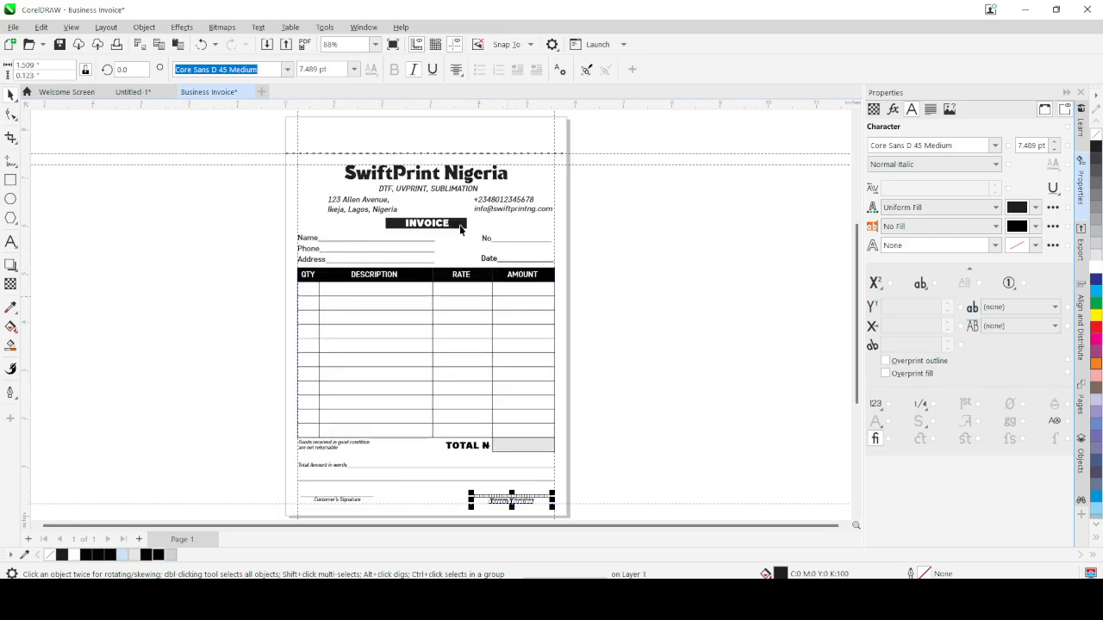
{"action": "scroll", "coordinate": [336, 215], "scroll_direction": "up", "scroll_amount": 1}
{"action": "scroll", "coordinate": [517, 202], "scroll_direction": "up", "scroll_amount": 3}
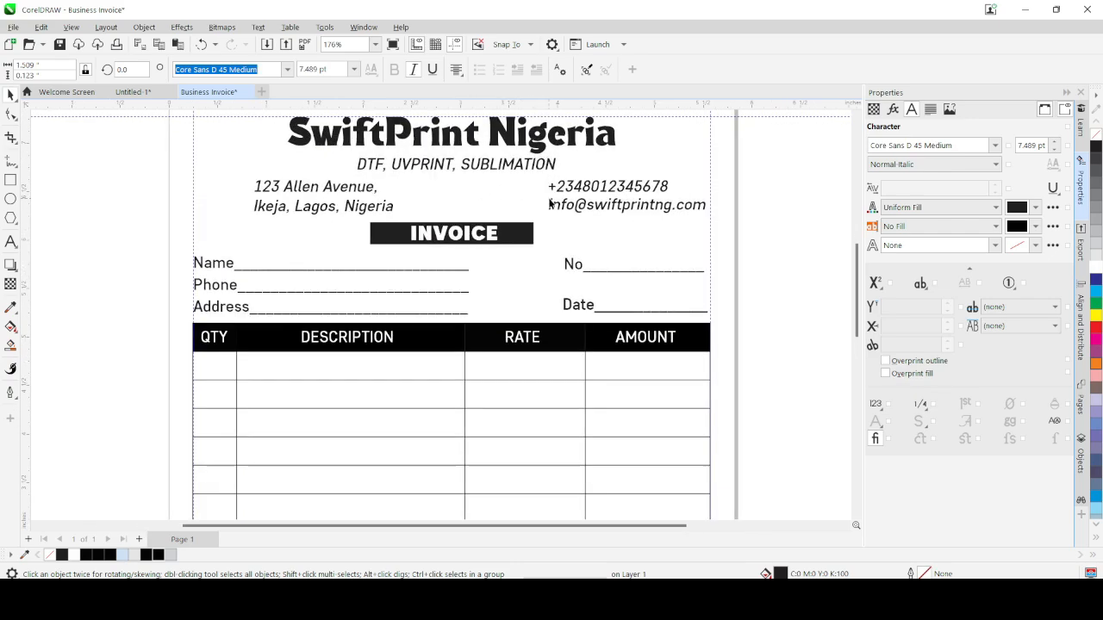
{"action": "scroll", "coordinate": [561, 195], "scroll_direction": "up", "scroll_amount": 1}
{"action": "scroll", "coordinate": [562, 198], "scroll_direction": "down", "scroll_amount": 2}
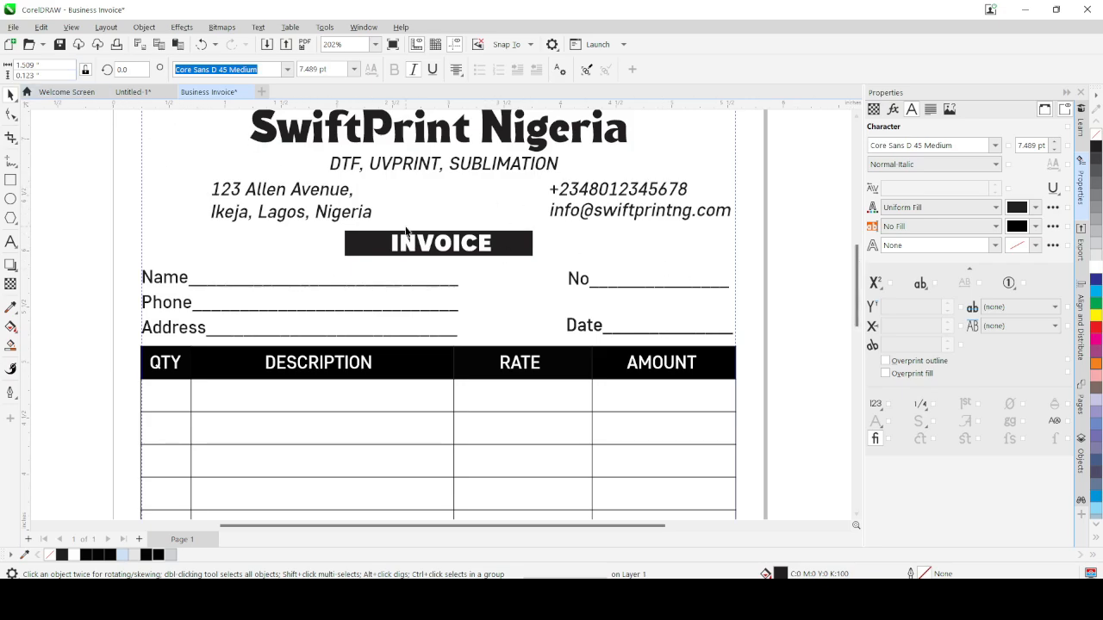
Step: Look for a location symbol in the Social logo folder and open S KAY MULTI VENTURE.cdr alongside the invoice
{"action": "left_click", "coordinate": [67, 91]}
{"action": "scroll", "coordinate": [595, 354], "scroll_direction": "down", "scroll_amount": 10}
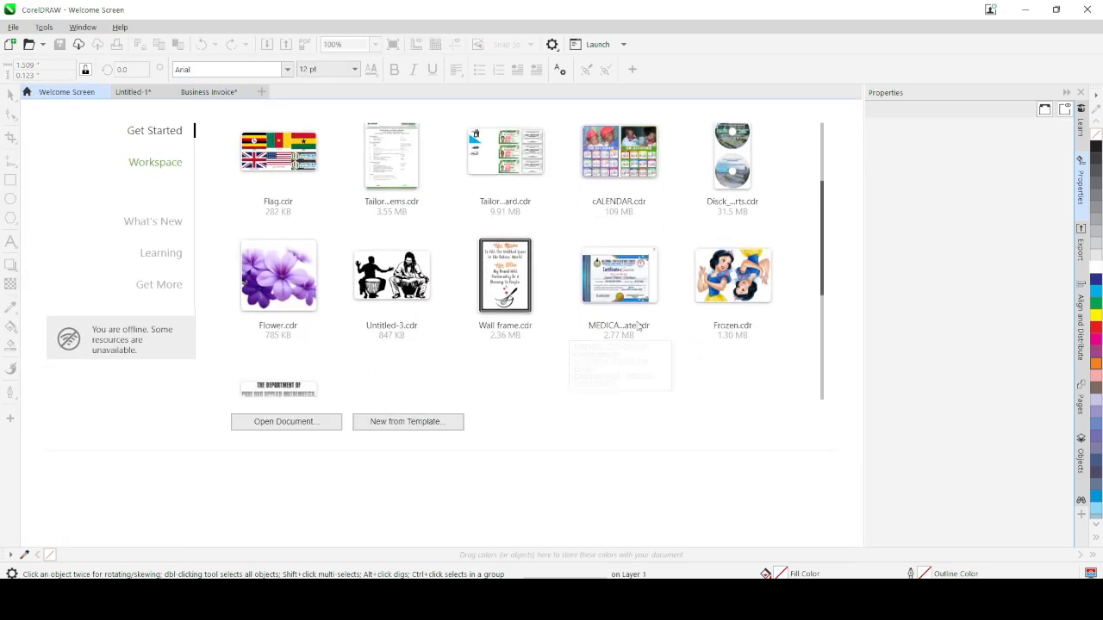
{"action": "scroll", "coordinate": [595, 343], "scroll_direction": "up", "scroll_amount": 10}
{"action": "key", "text": "alt+Tab"}
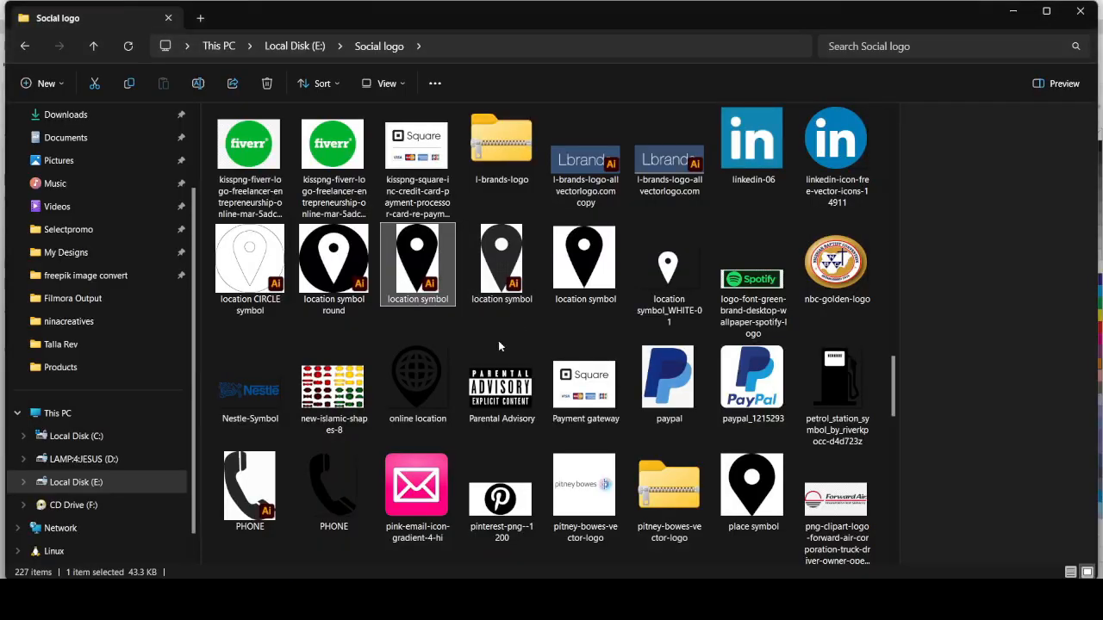
{"action": "left_click_drag", "start_coordinate": [407, 274], "coordinate": [186, 191]}
{"action": "left_click", "coordinate": [556, 342]}
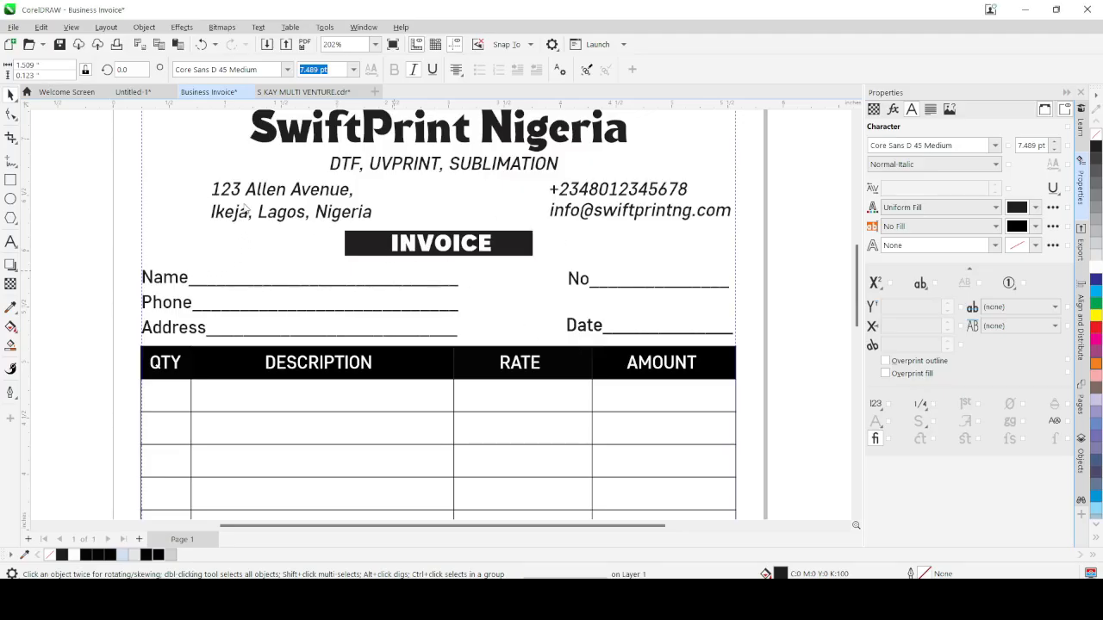
Step: Place a black location pin, about 0.108 by 0.18 inches, just before the first line of the business address
{"action": "left_click_drag", "start_coordinate": [293, 366], "coordinate": [209, 210]}
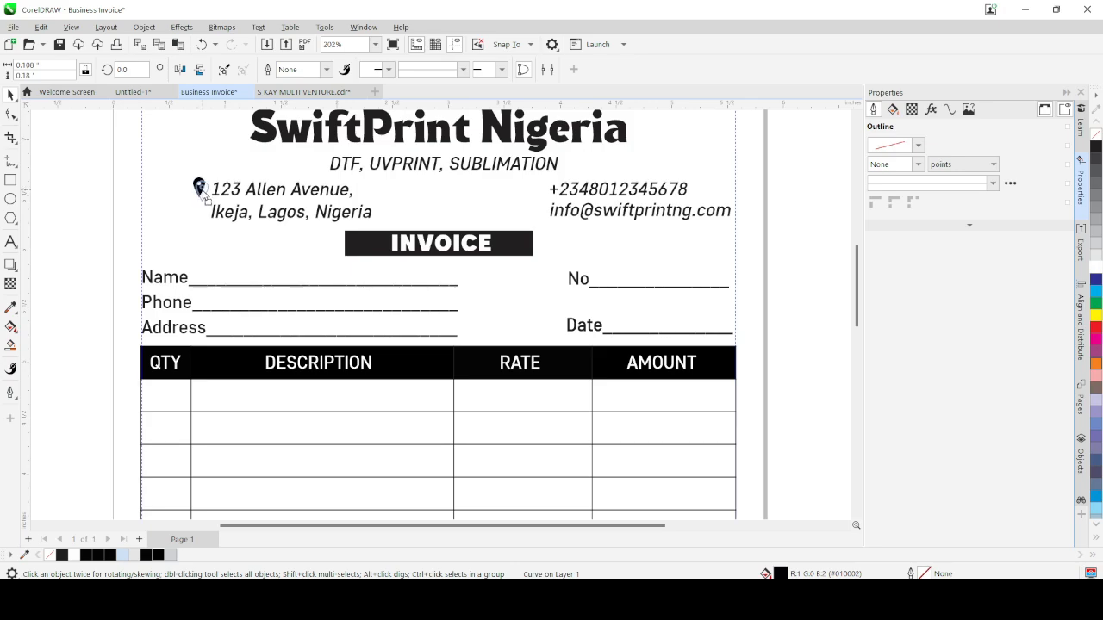
{"action": "scroll", "coordinate": [203, 191], "scroll_direction": "up", "scroll_amount": 5}
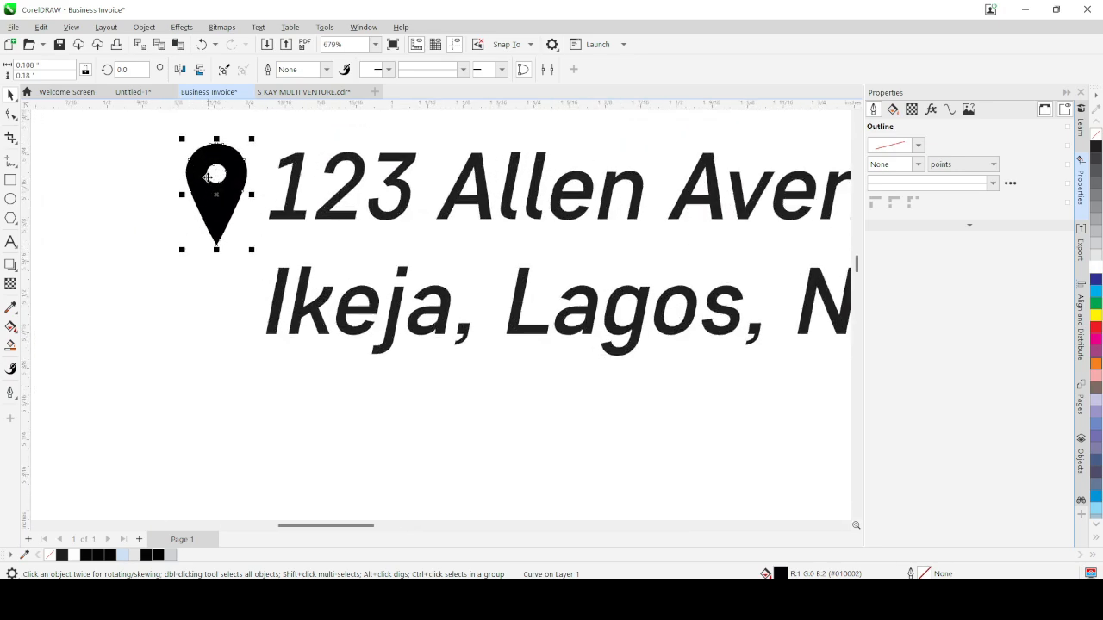
{"action": "scroll", "coordinate": [210, 198], "scroll_direction": "down", "scroll_amount": 5}
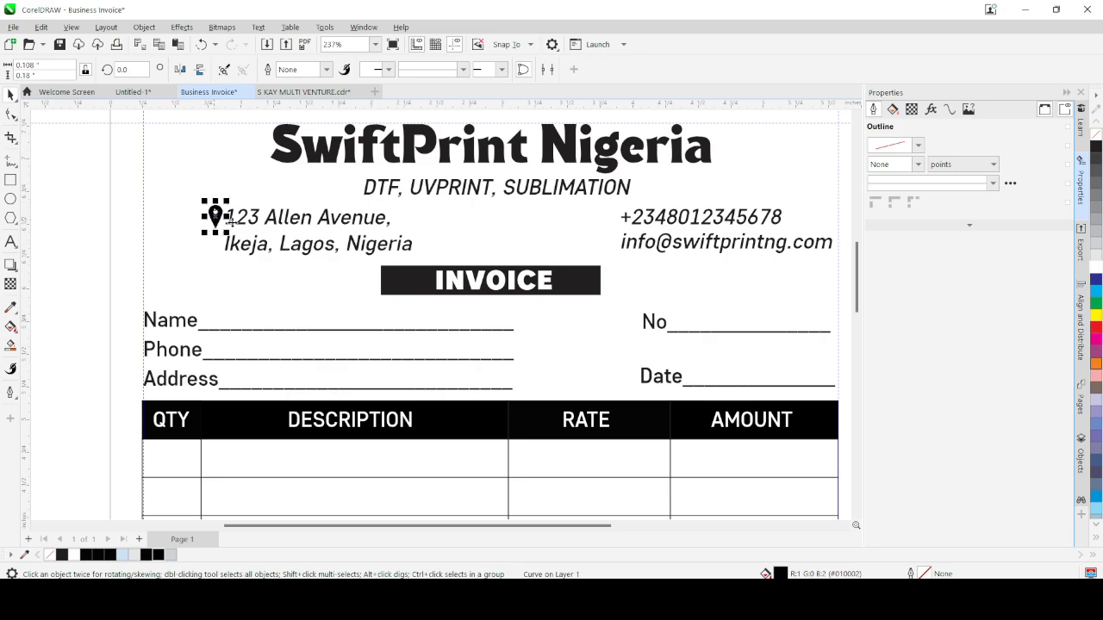
Step: Import the black PHONE vector file from the Social logo folder into the invoice as editable artwork
{"action": "scroll", "coordinate": [223, 225], "scroll_direction": "up", "scroll_amount": 1}
{"action": "scroll", "coordinate": [222, 226], "scroll_direction": "down", "scroll_amount": 2}
{"action": "key", "text": "alt+Tab"}
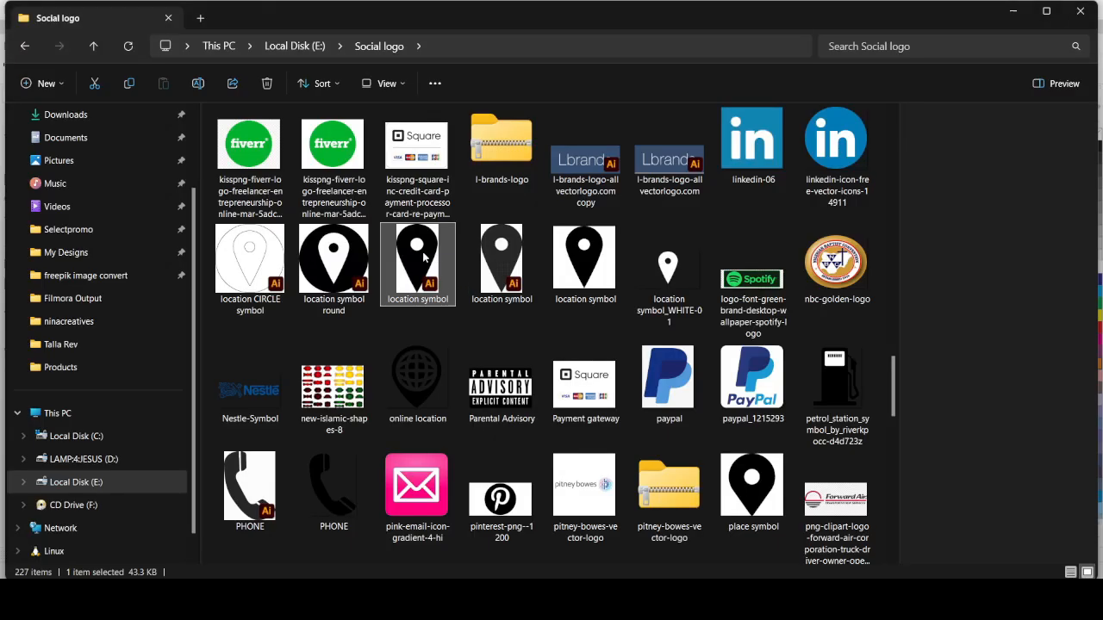
{"action": "left_click", "coordinate": [486, 402]}
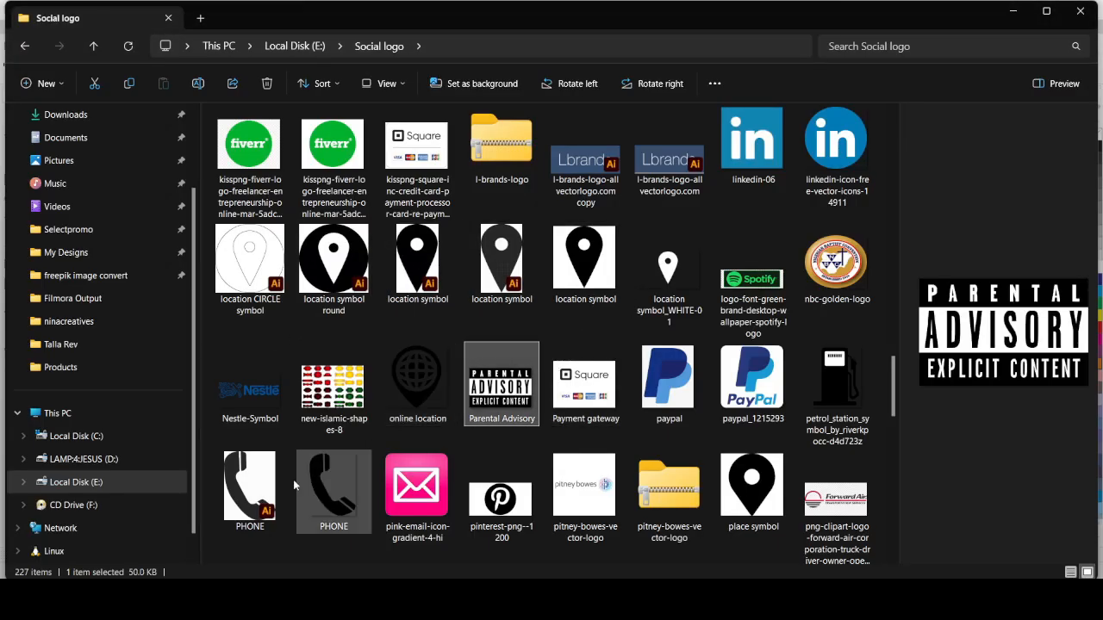
{"action": "left_click", "coordinate": [244, 515]}
{"action": "left_click_drag", "start_coordinate": [244, 515], "coordinate": [700, 196]}
{"action": "key", "text": "alt+Tab"}
{"action": "left_click", "coordinate": [552, 352]}
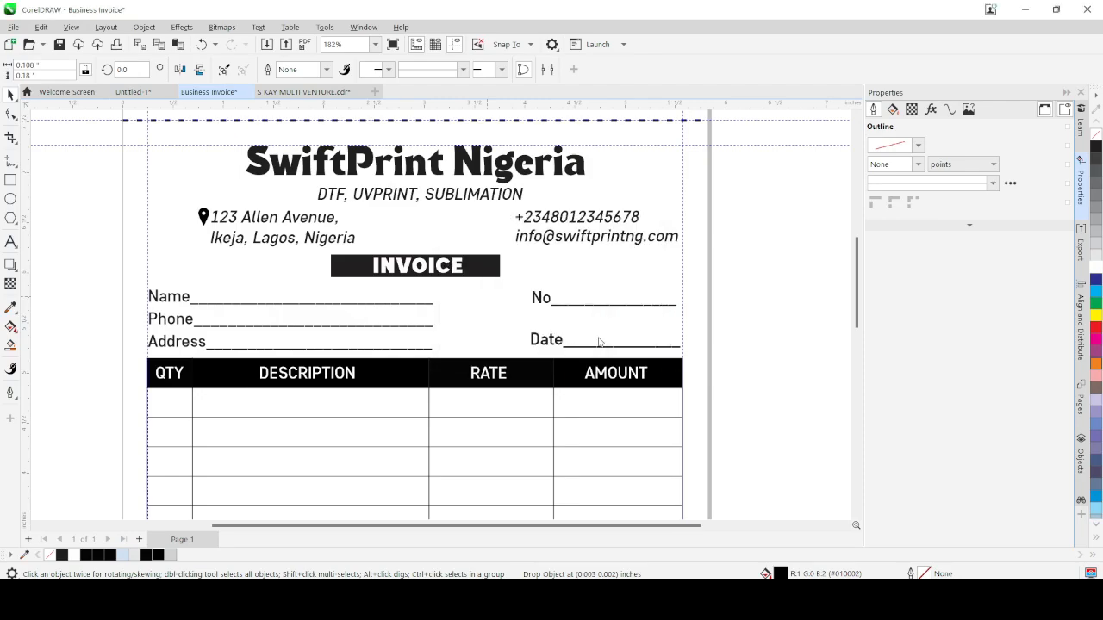
Step: Resize the handset icon to 1 inch wide, shrink it to about 0.111 by 0.15 inches, and place it before the phone number
{"action": "left_click_drag", "start_coordinate": [629, 376], "coordinate": [501, 448]}
{"action": "double_click", "coordinate": [30, 65]}
{"action": "type", "text": "1"}
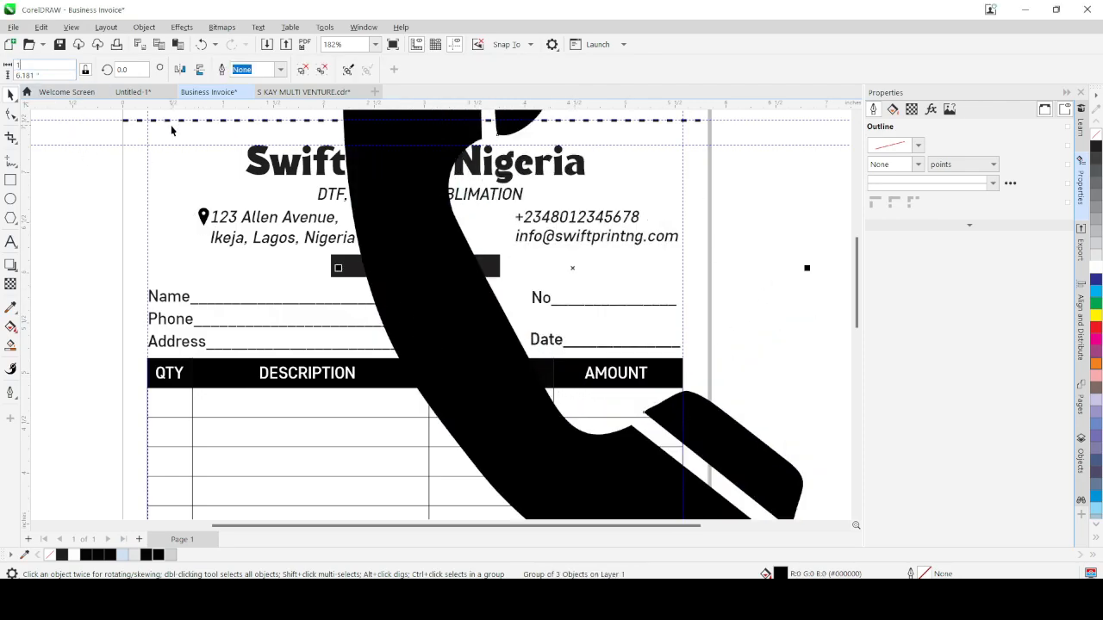
{"action": "key", "text": "Return"}
{"action": "left_click_drag", "start_coordinate": [626, 339], "coordinate": [531, 217]}
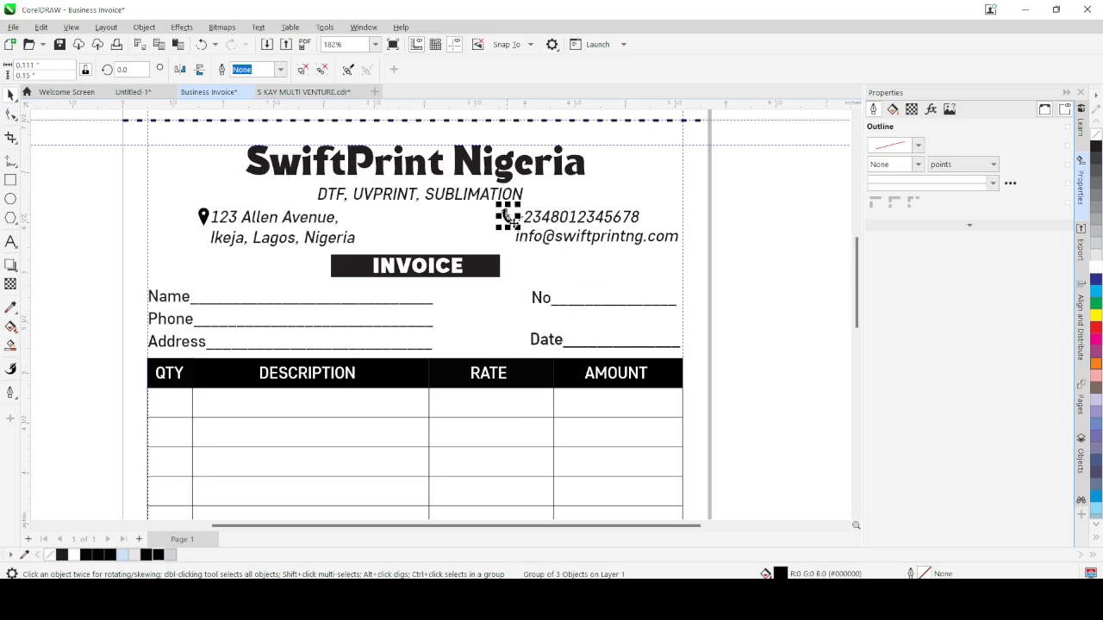
Step: Import the black email envelope vector from the Social logo folder into the invoice as editable artwork
{"action": "key", "text": "alt+Tab"}
{"action": "left_click", "coordinate": [501, 259]}
{"action": "key", "text": "e"}
{"action": "key", "text": "e"}
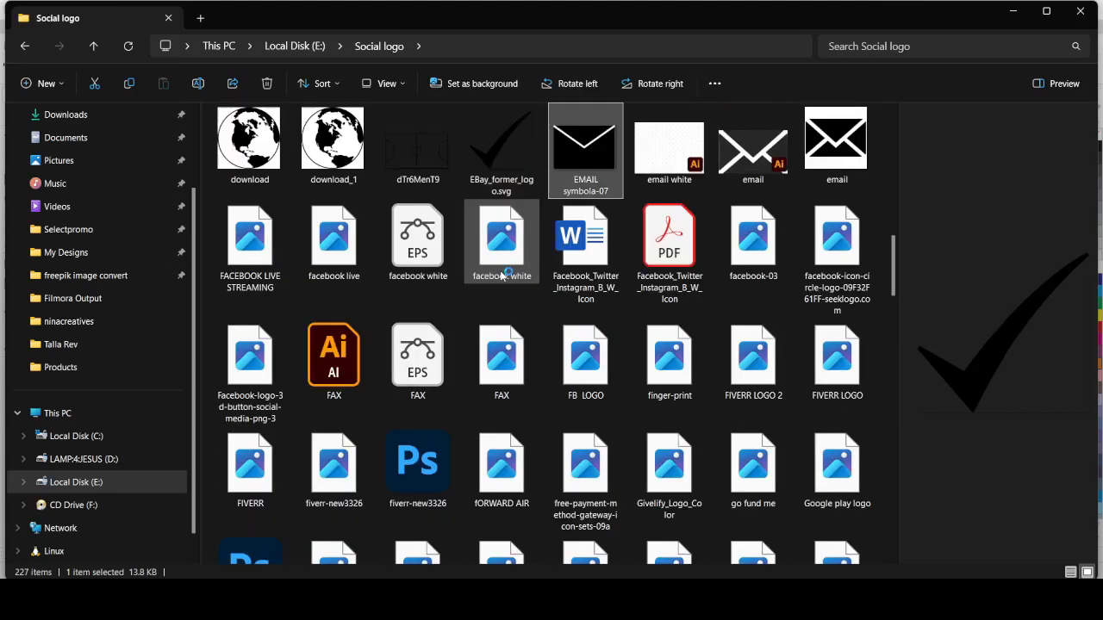
{"action": "left_click", "coordinate": [786, 163]}
{"action": "left_click_drag", "start_coordinate": [741, 148], "coordinate": [718, 279]}
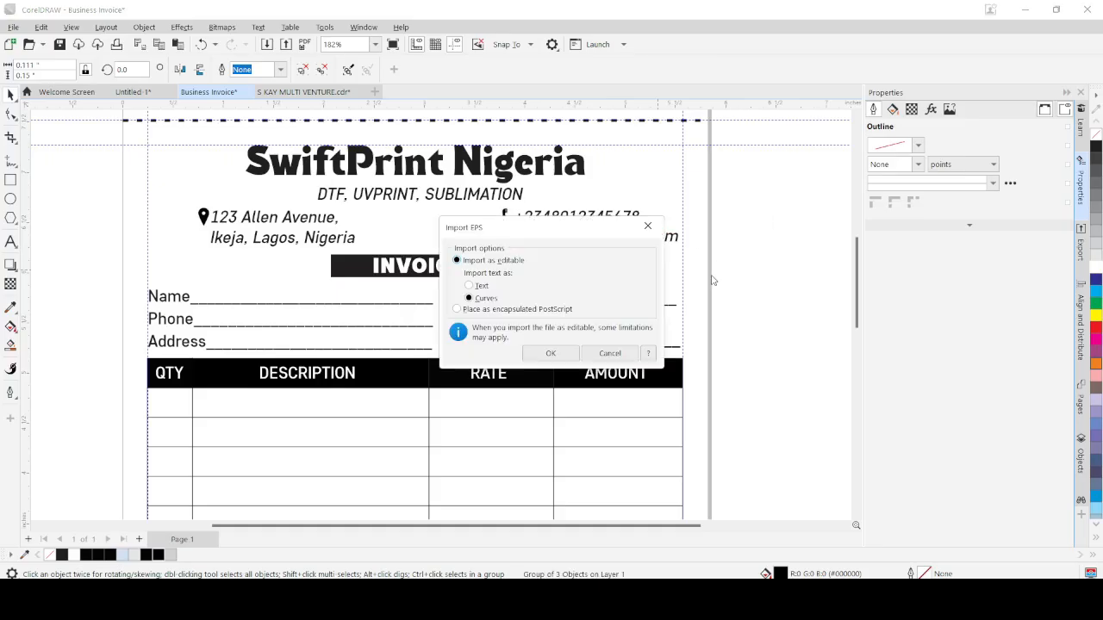
{"action": "left_click", "coordinate": [550, 354]}
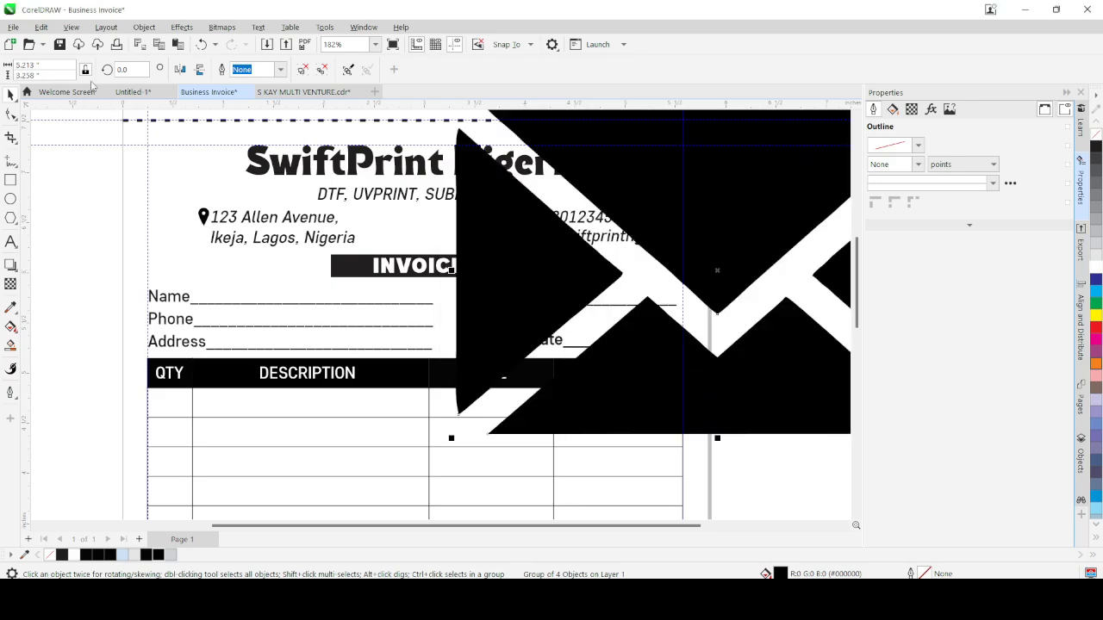
Step: Reduce the envelope to about 0.157 by 0.098 inches, place it before the e-mail address, and line up the handset above it
{"action": "left_click", "coordinate": [38, 66]}
{"action": "type", "text": "1"}
{"action": "key", "text": "Return"}
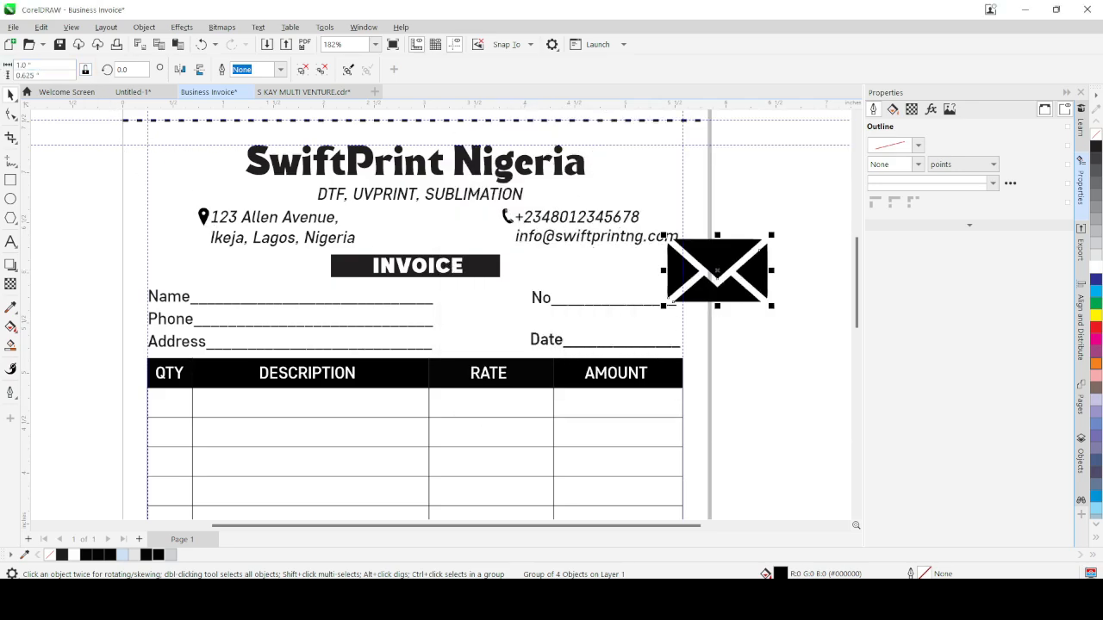
{"action": "left_click_drag", "start_coordinate": [769, 312], "coordinate": [504, 238]}
{"action": "left_click", "coordinate": [502, 237]}
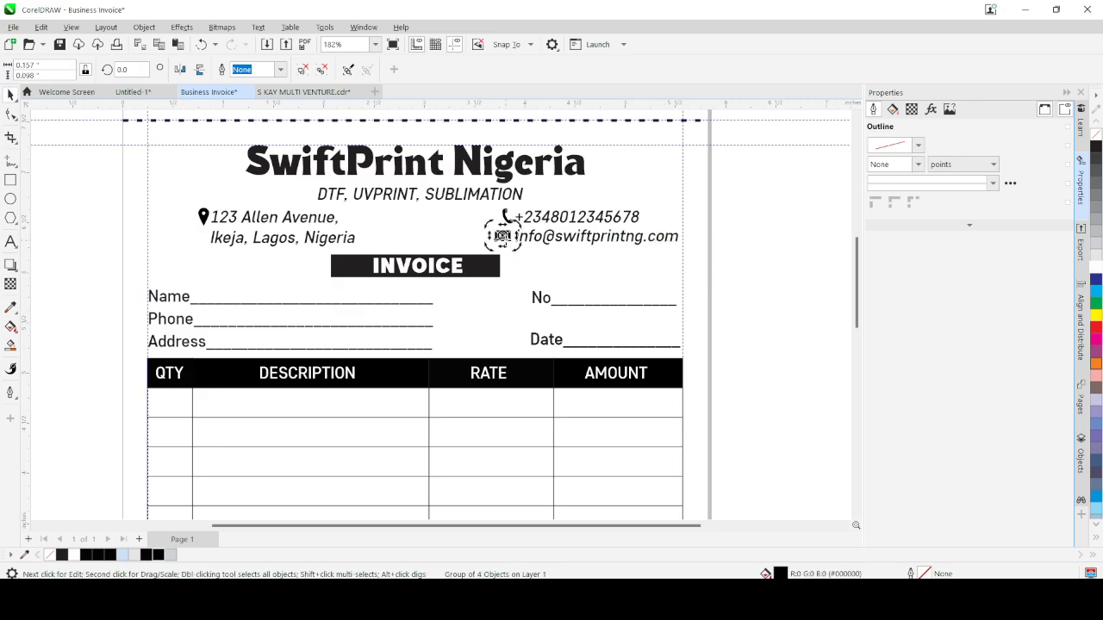
{"action": "left_click", "coordinate": [502, 218]}
Step: Review the full invoice page, checking the contact icons against the header, table, total and signature lines
{"action": "scroll", "coordinate": [534, 344], "scroll_direction": "down", "scroll_amount": 4}
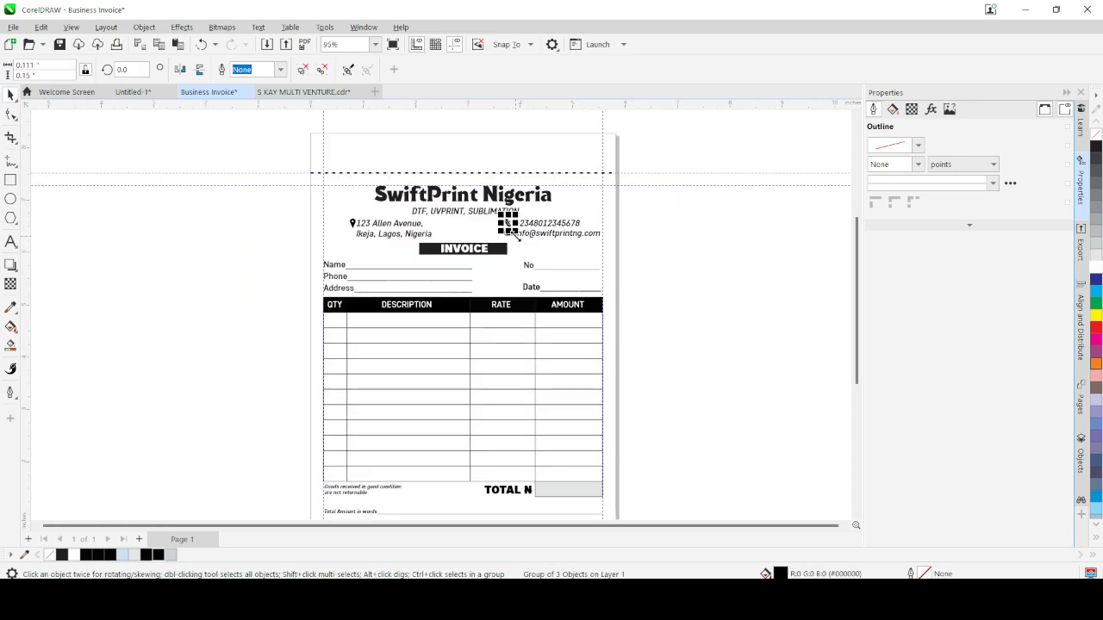
{"action": "scroll", "coordinate": [541, 357], "scroll_direction": "up", "scroll_amount": 2}
{"action": "scroll", "coordinate": [560, 293], "scroll_direction": "up", "scroll_amount": 1}
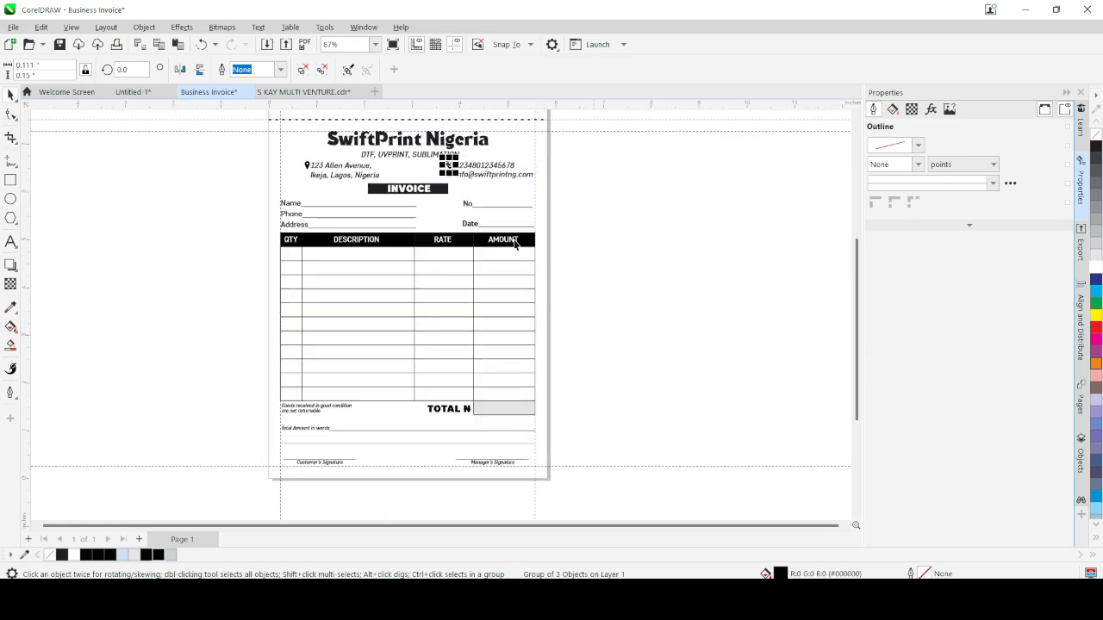
{"action": "scroll", "coordinate": [519, 255], "scroll_direction": "down", "scroll_amount": 1}
{"action": "scroll", "coordinate": [561, 207], "scroll_direction": "up", "scroll_amount": 1}
{"action": "scroll", "coordinate": [538, 281], "scroll_direction": "down", "scroll_amount": 1}
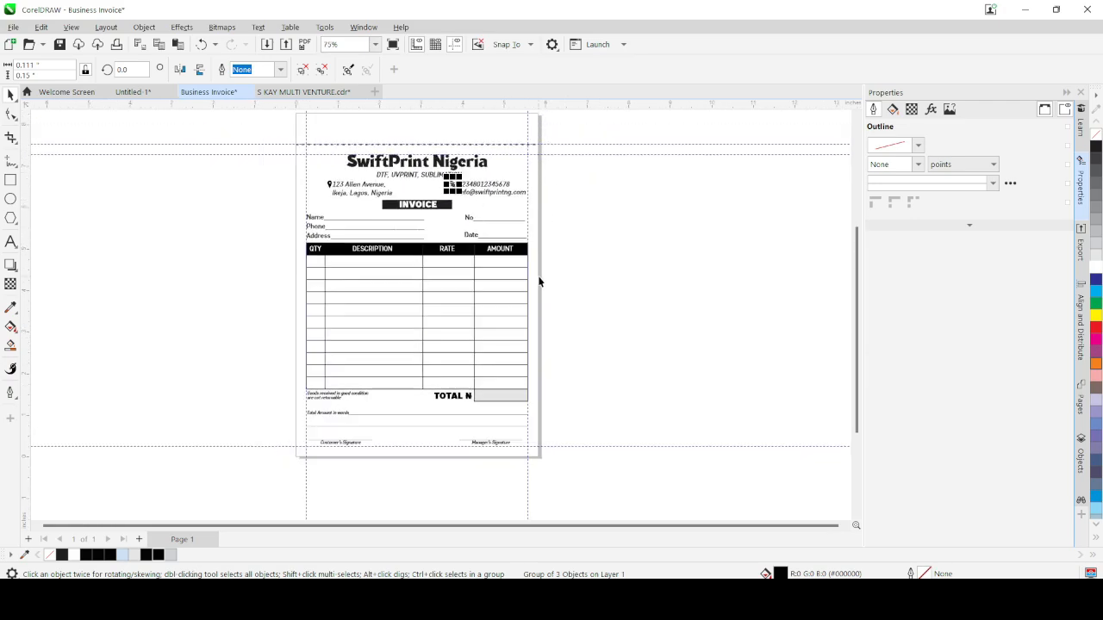
{"action": "scroll", "coordinate": [540, 330], "scroll_direction": "down", "scroll_amount": 1}
{"action": "scroll", "coordinate": [500, 236], "scroll_direction": "up", "scroll_amount": 1}
{"action": "scroll", "coordinate": [502, 239], "scroll_direction": "down", "scroll_amount": 1}
{"action": "scroll", "coordinate": [476, 299], "scroll_direction": "up", "scroll_amount": 1}
{"action": "scroll", "coordinate": [458, 284], "scroll_direction": "down", "scroll_amount": 1}
{"action": "scroll", "coordinate": [529, 187], "scroll_direction": "up", "scroll_amount": 1}
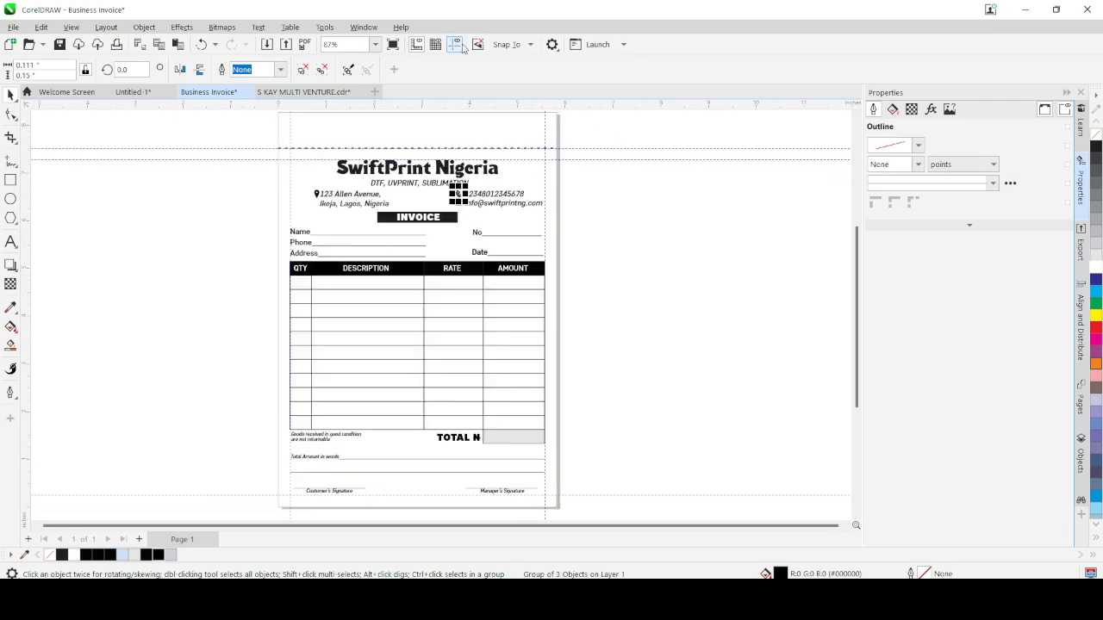
Step: Hide the guidelines and clear the selection to show the complete invoice page cleanly
{"action": "scroll", "coordinate": [511, 307], "scroll_direction": "down", "scroll_amount": 1}
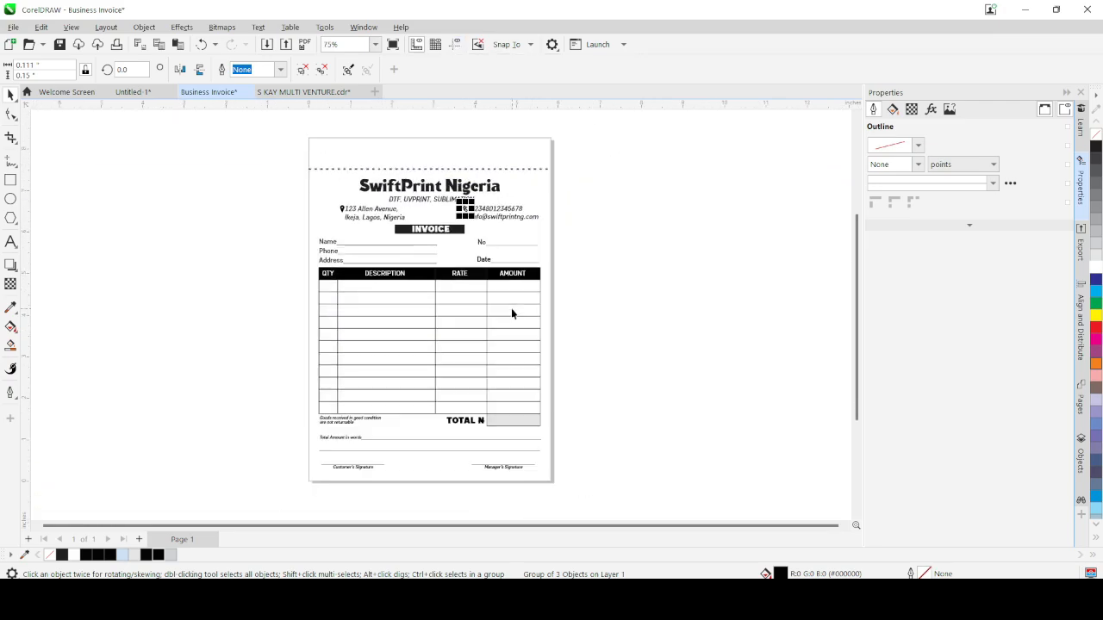
{"action": "scroll", "coordinate": [474, 169], "scroll_direction": "up", "scroll_amount": 1}
{"action": "scroll", "coordinate": [477, 167], "scroll_direction": "up", "scroll_amount": 1}
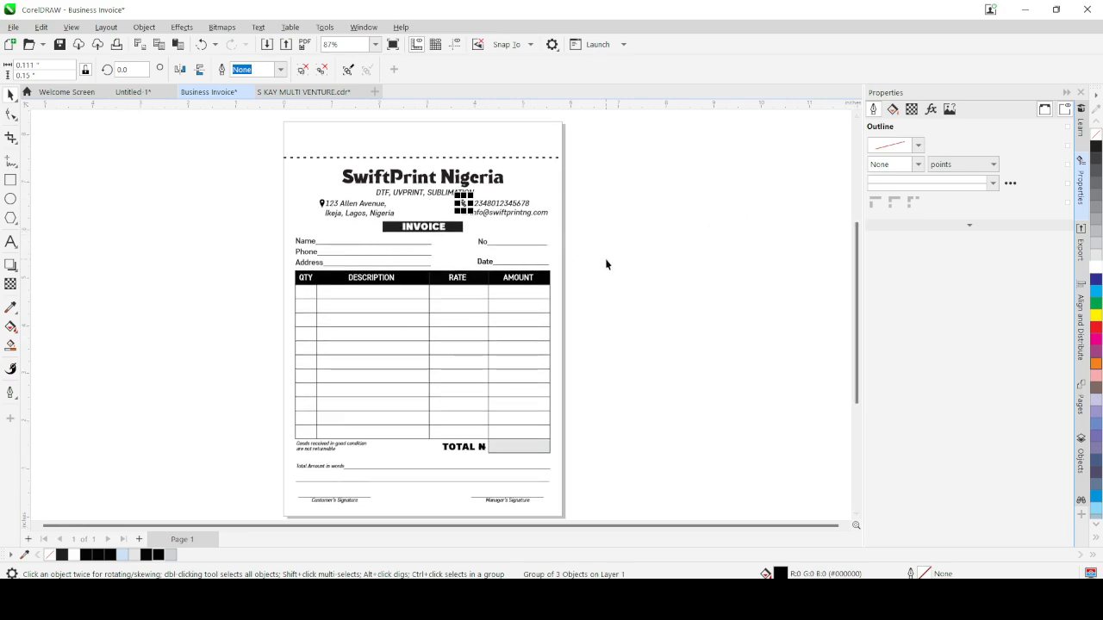
{"action": "left_click", "coordinate": [654, 342]}
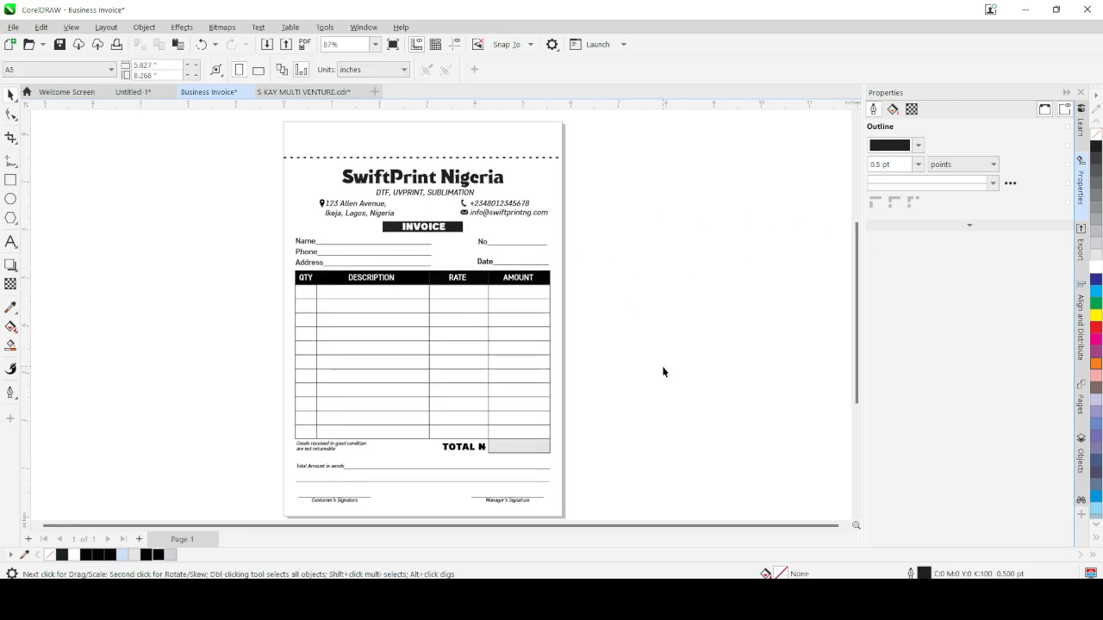